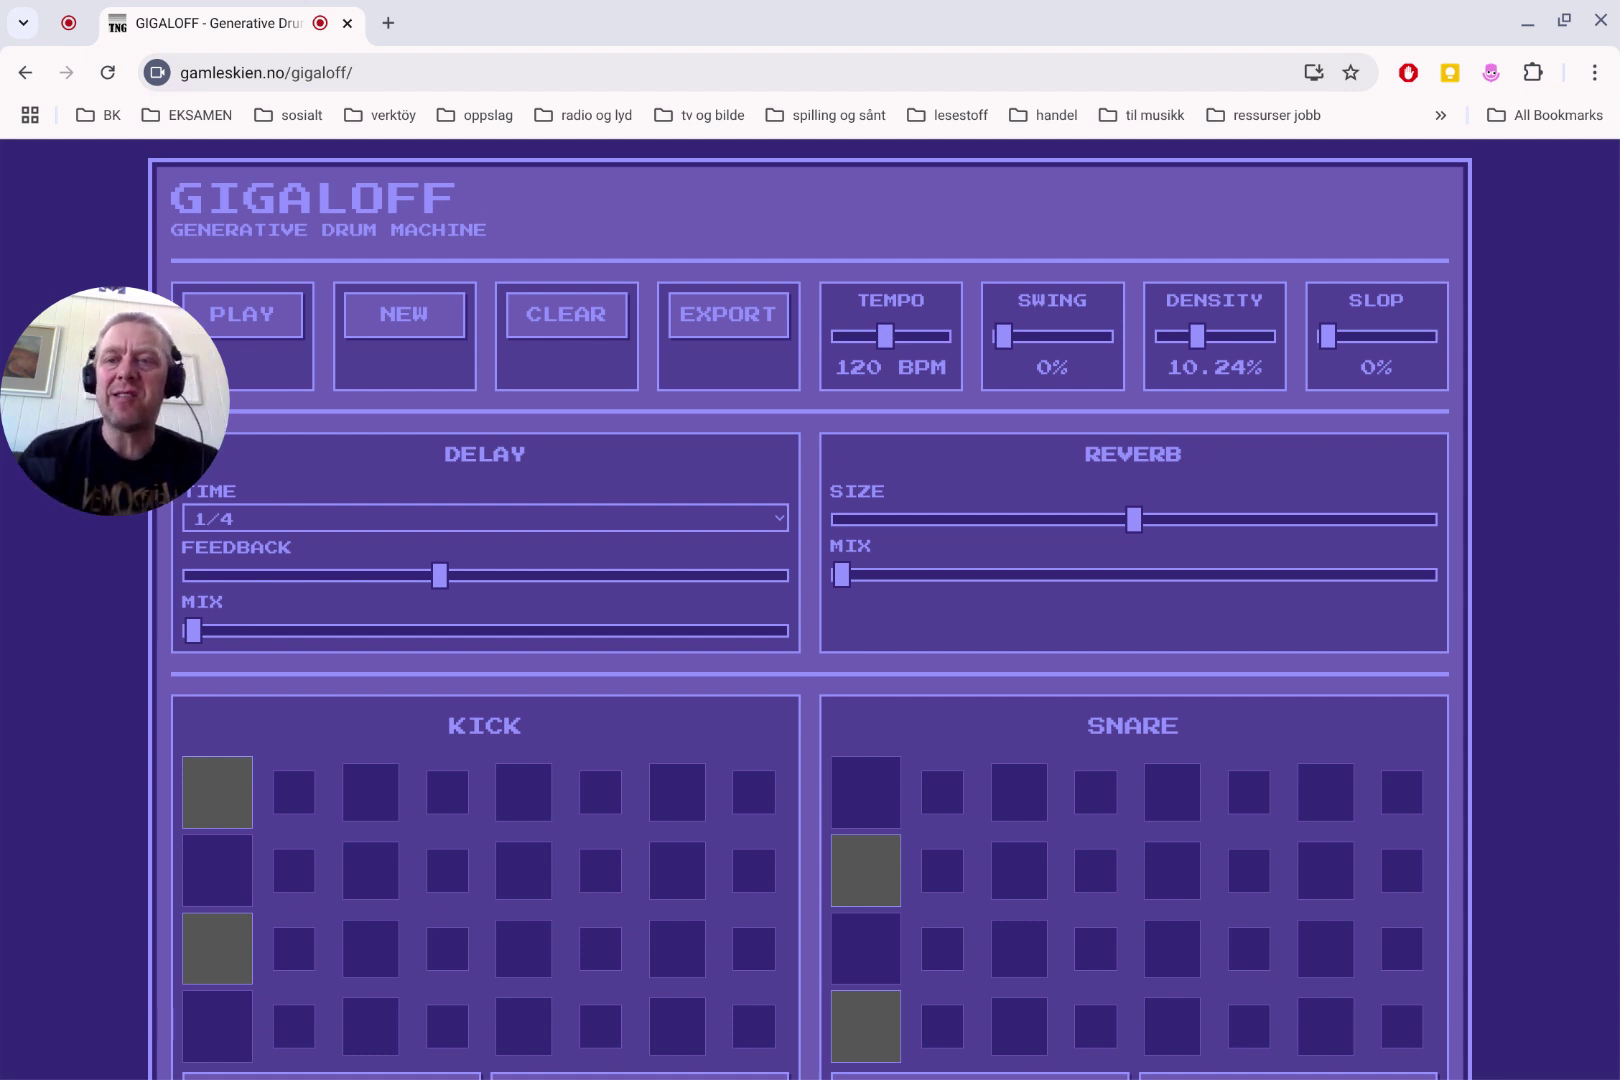
Reload the drum machine page and start it so that its instrument tracks can be looked over
left_click(108, 70)
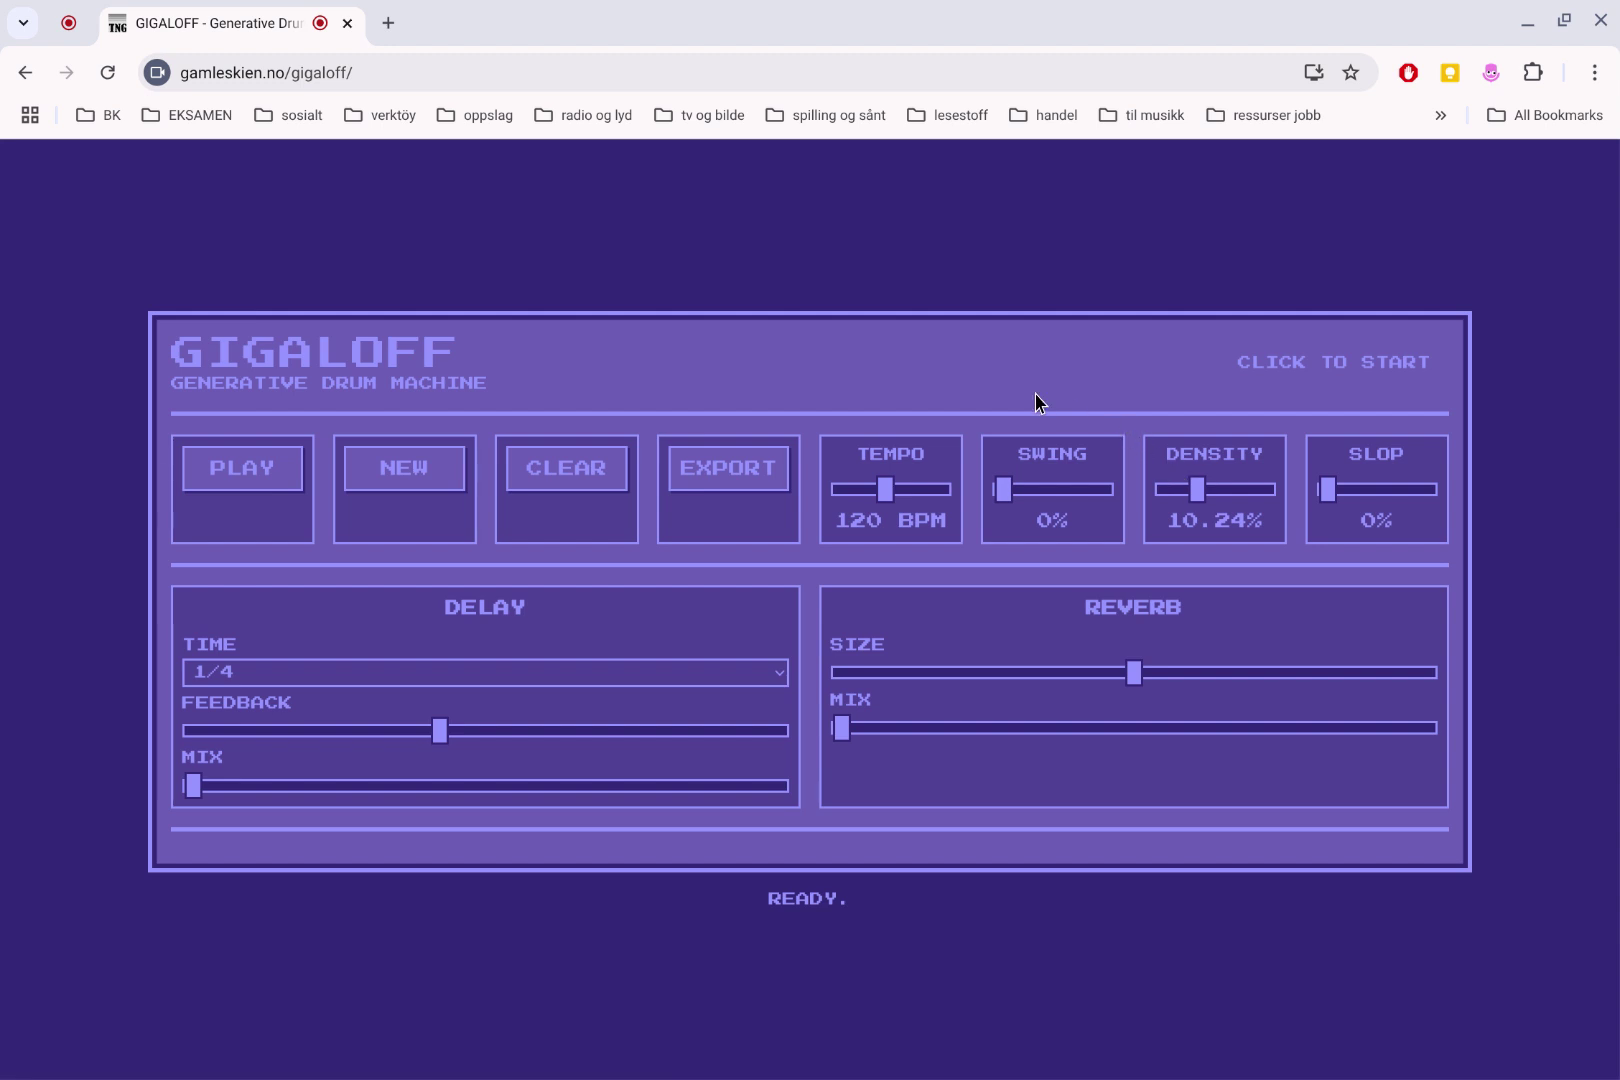
left_click(781, 364)
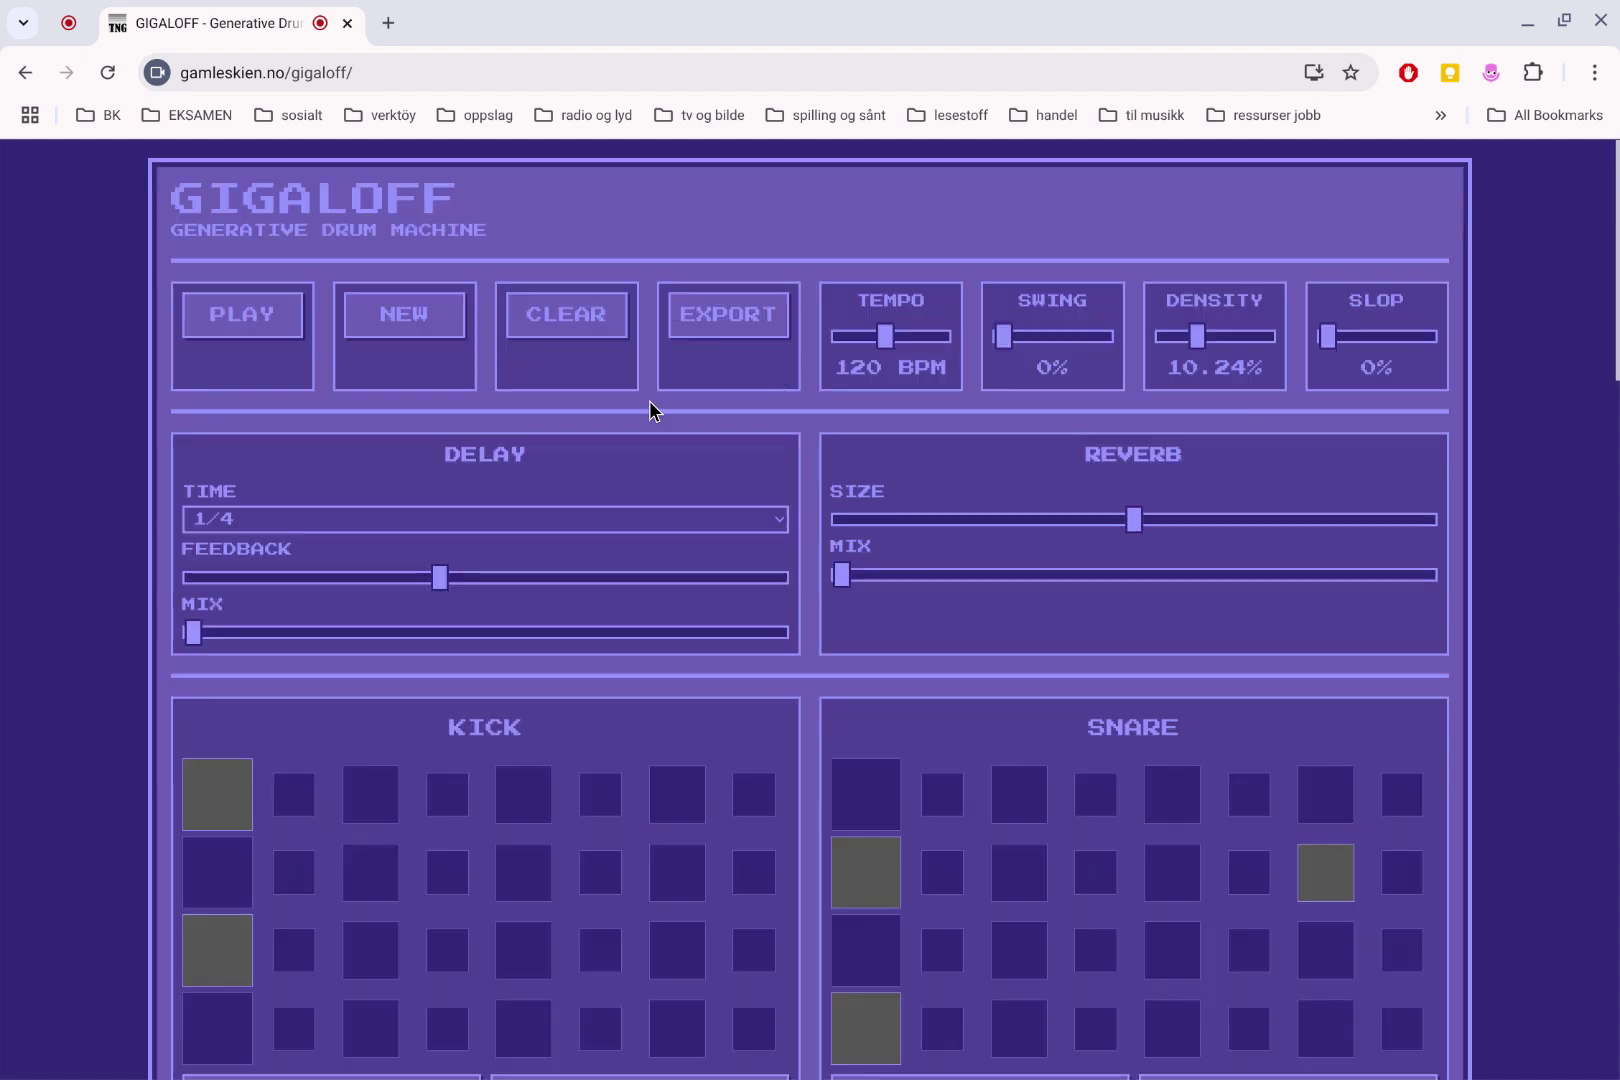
scroll(589, 434, "down", 5)
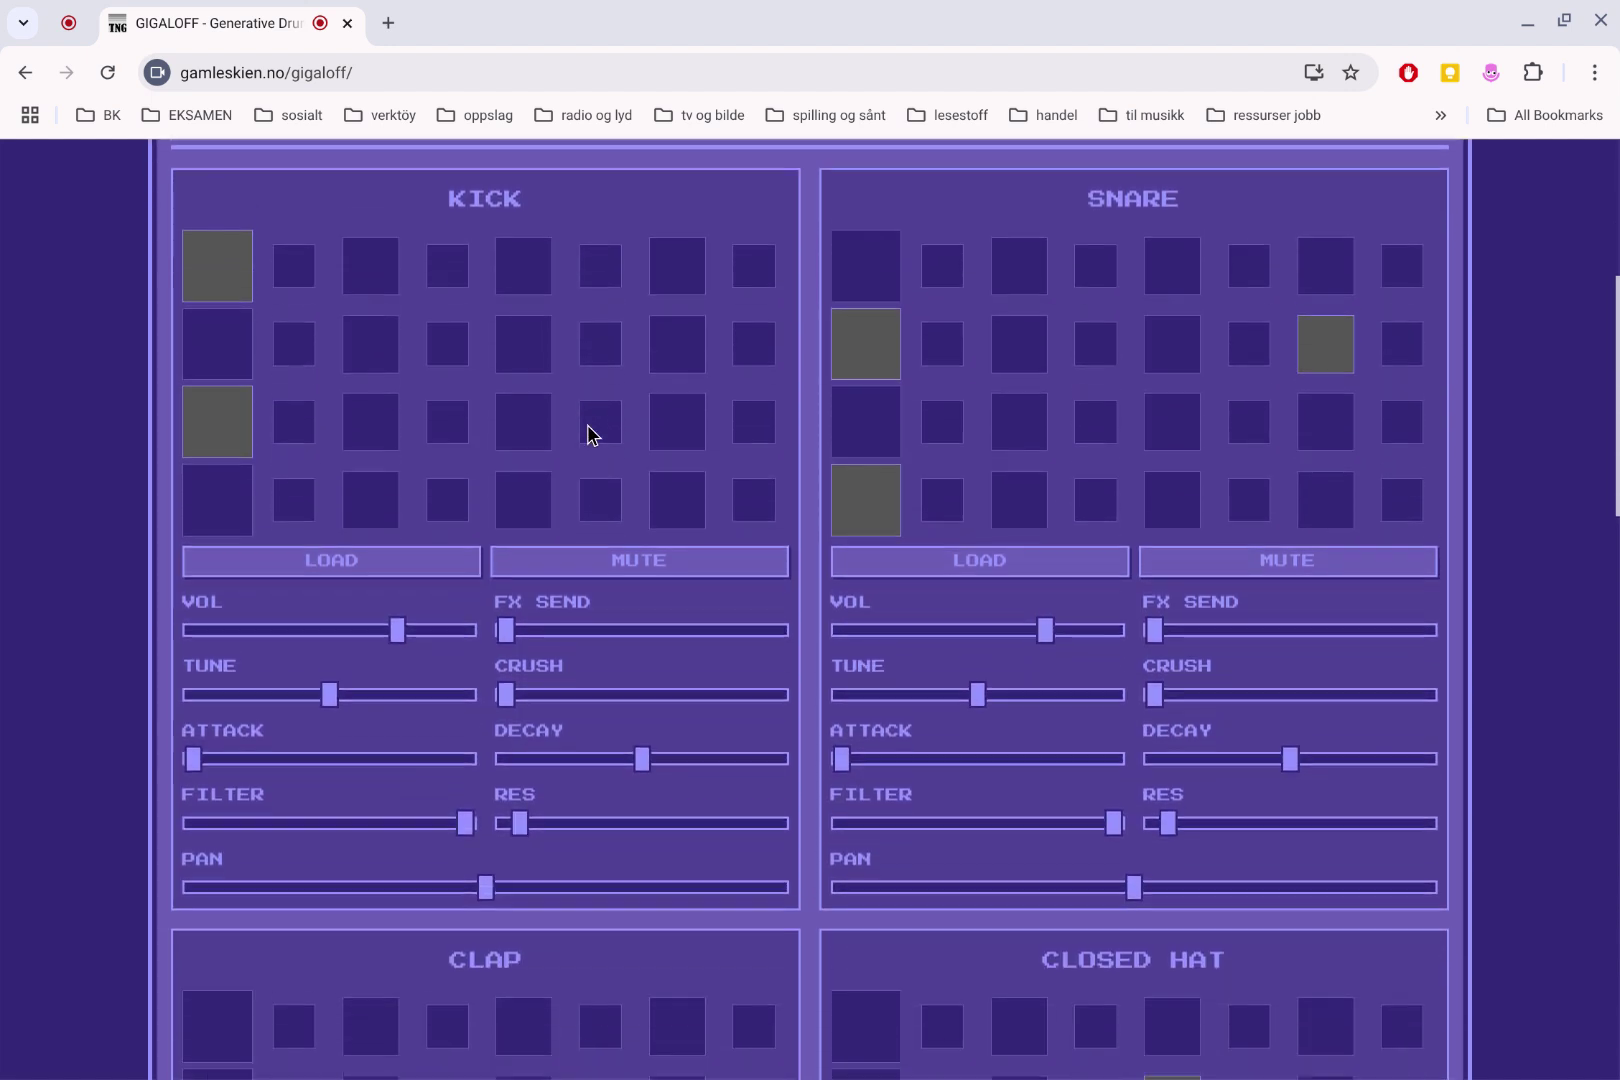
scroll(591, 437, "down", 2)
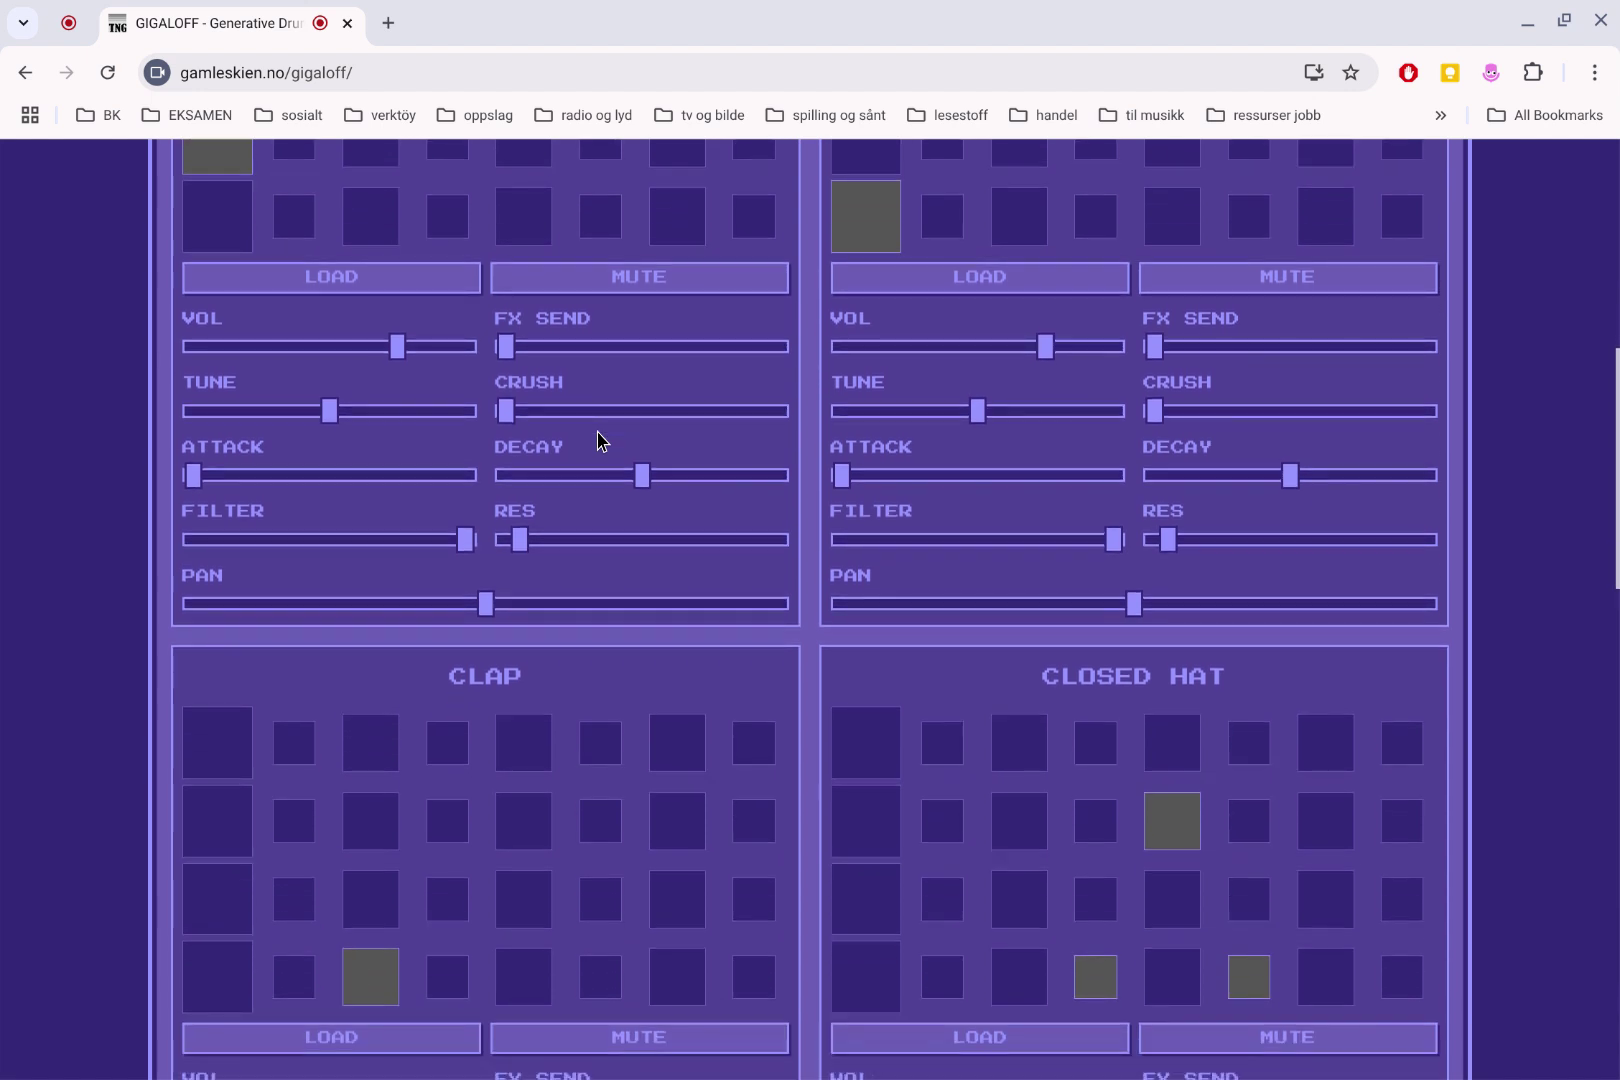
scroll(513, 745, "up", 4)
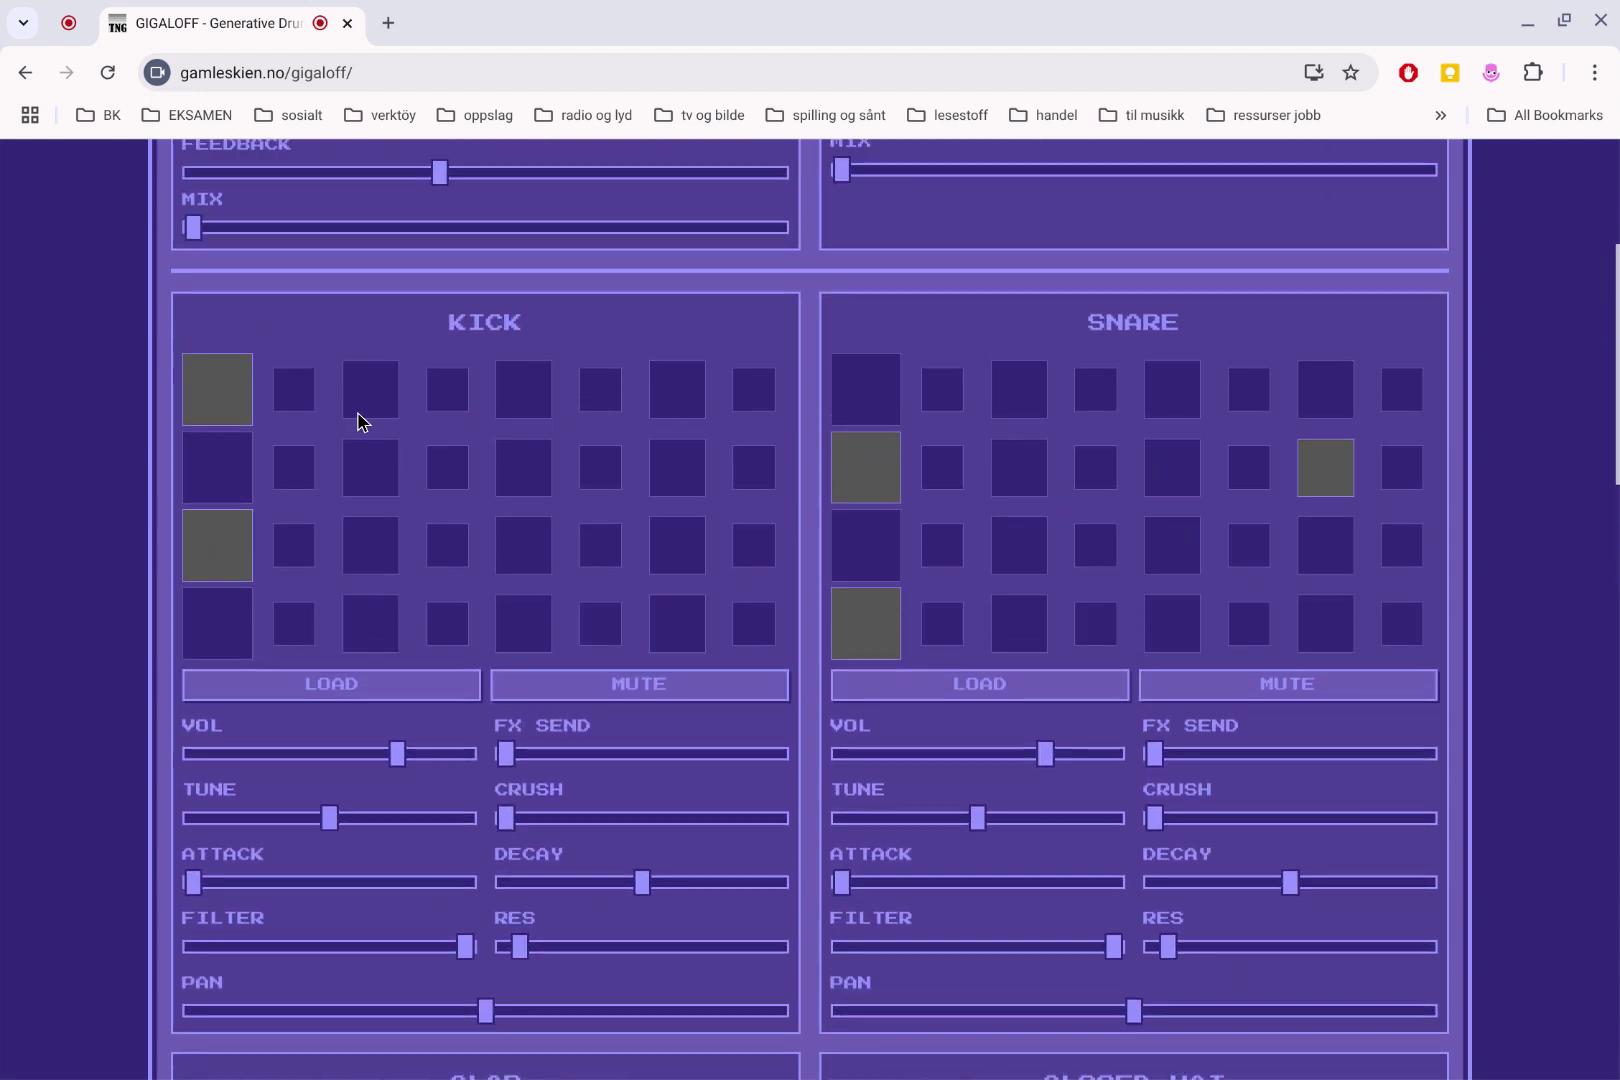
scroll(475, 381, "up", 4)
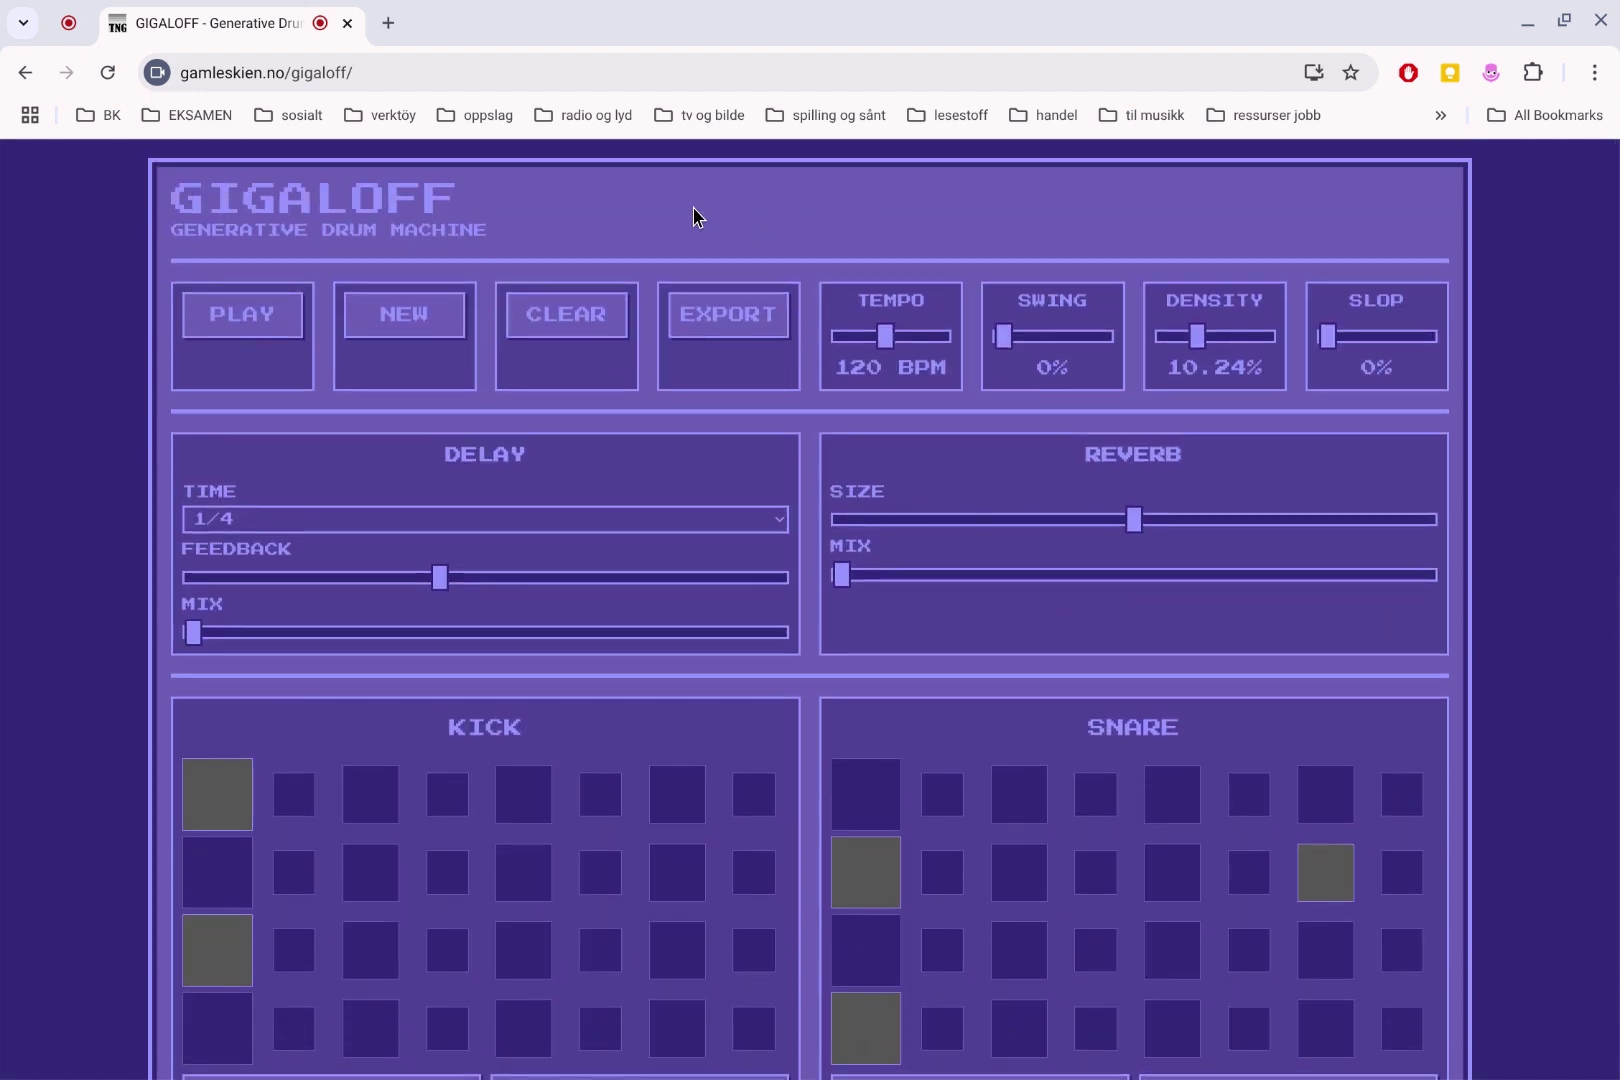
Load the sample KICK.wav from the 999TROMMENE folder into the Kick track
scroll(650, 211, "down", 1)
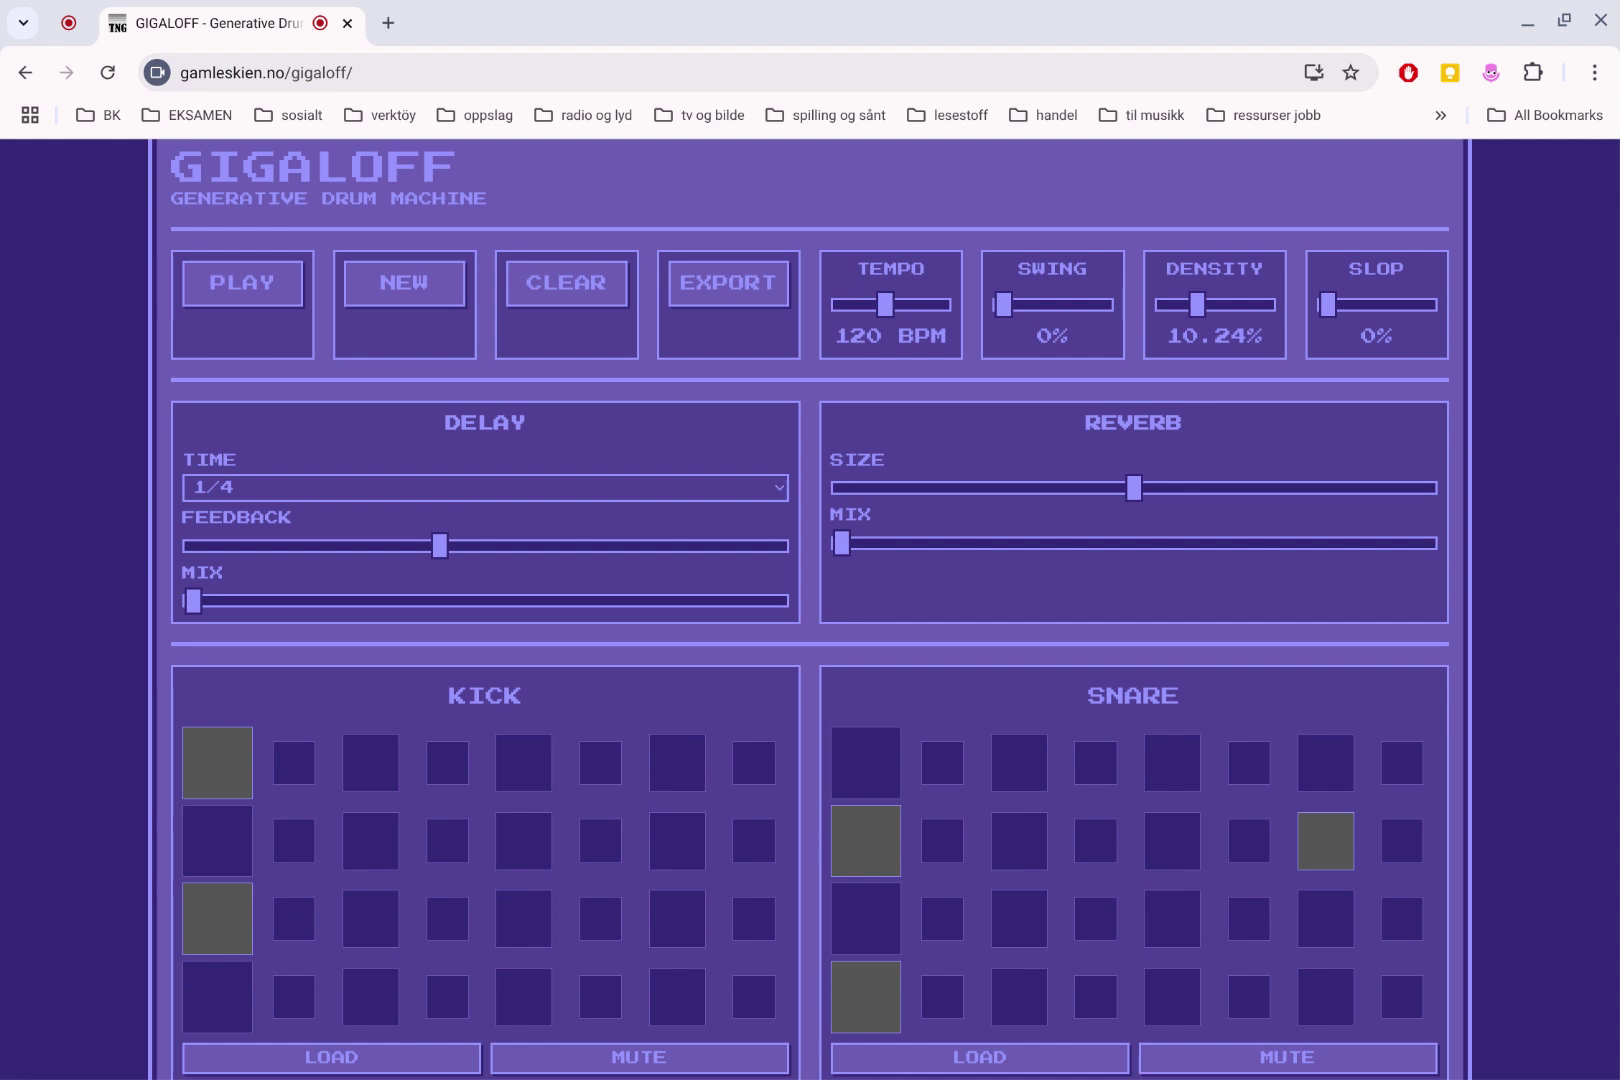
scroll(497, 535, "down", 3)
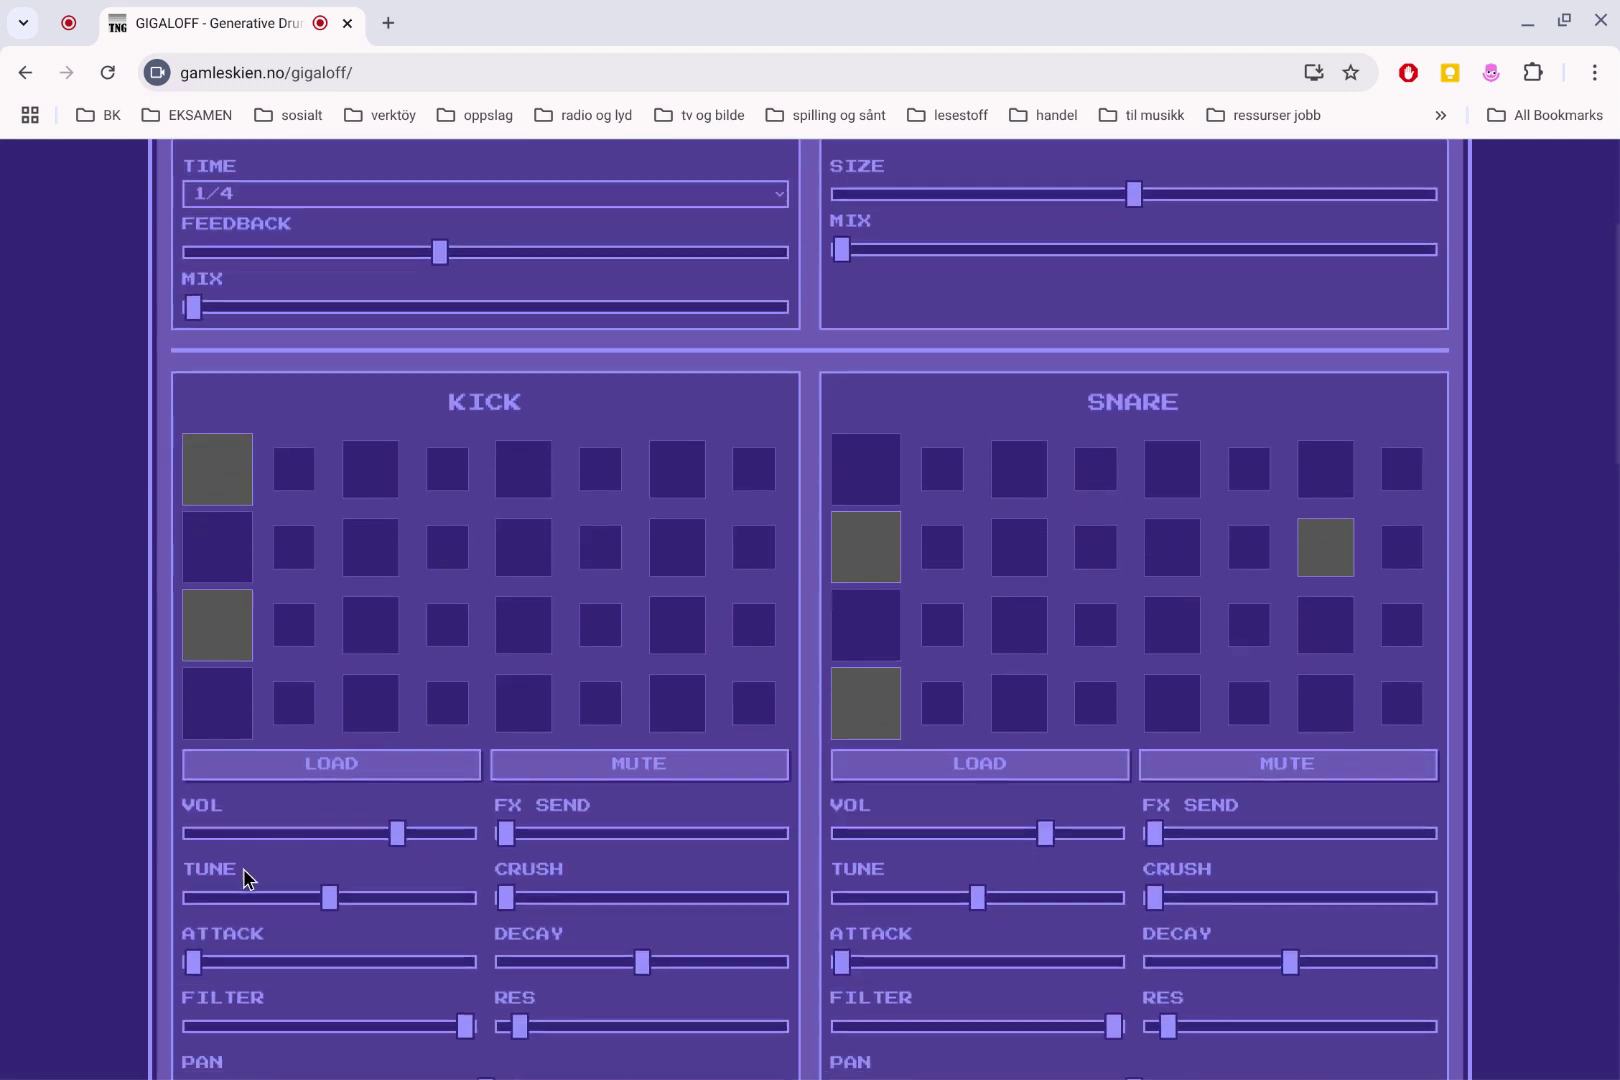
left_click(335, 762)
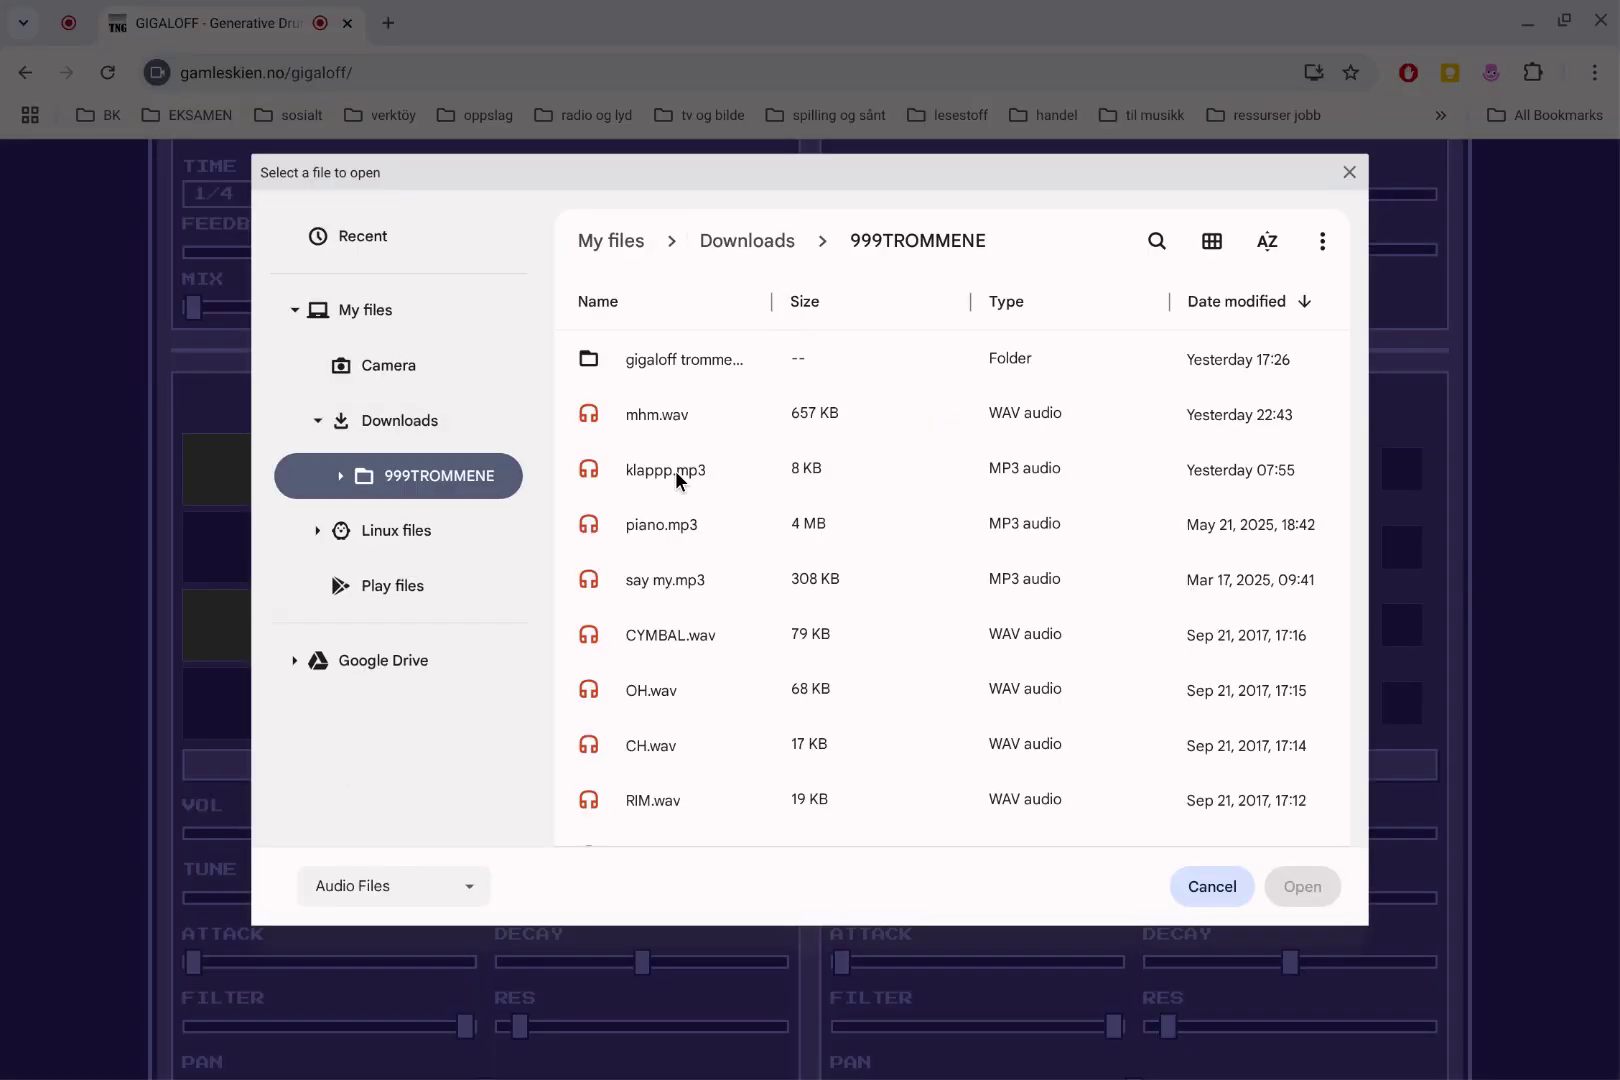
scroll(667, 596, "down", 3)
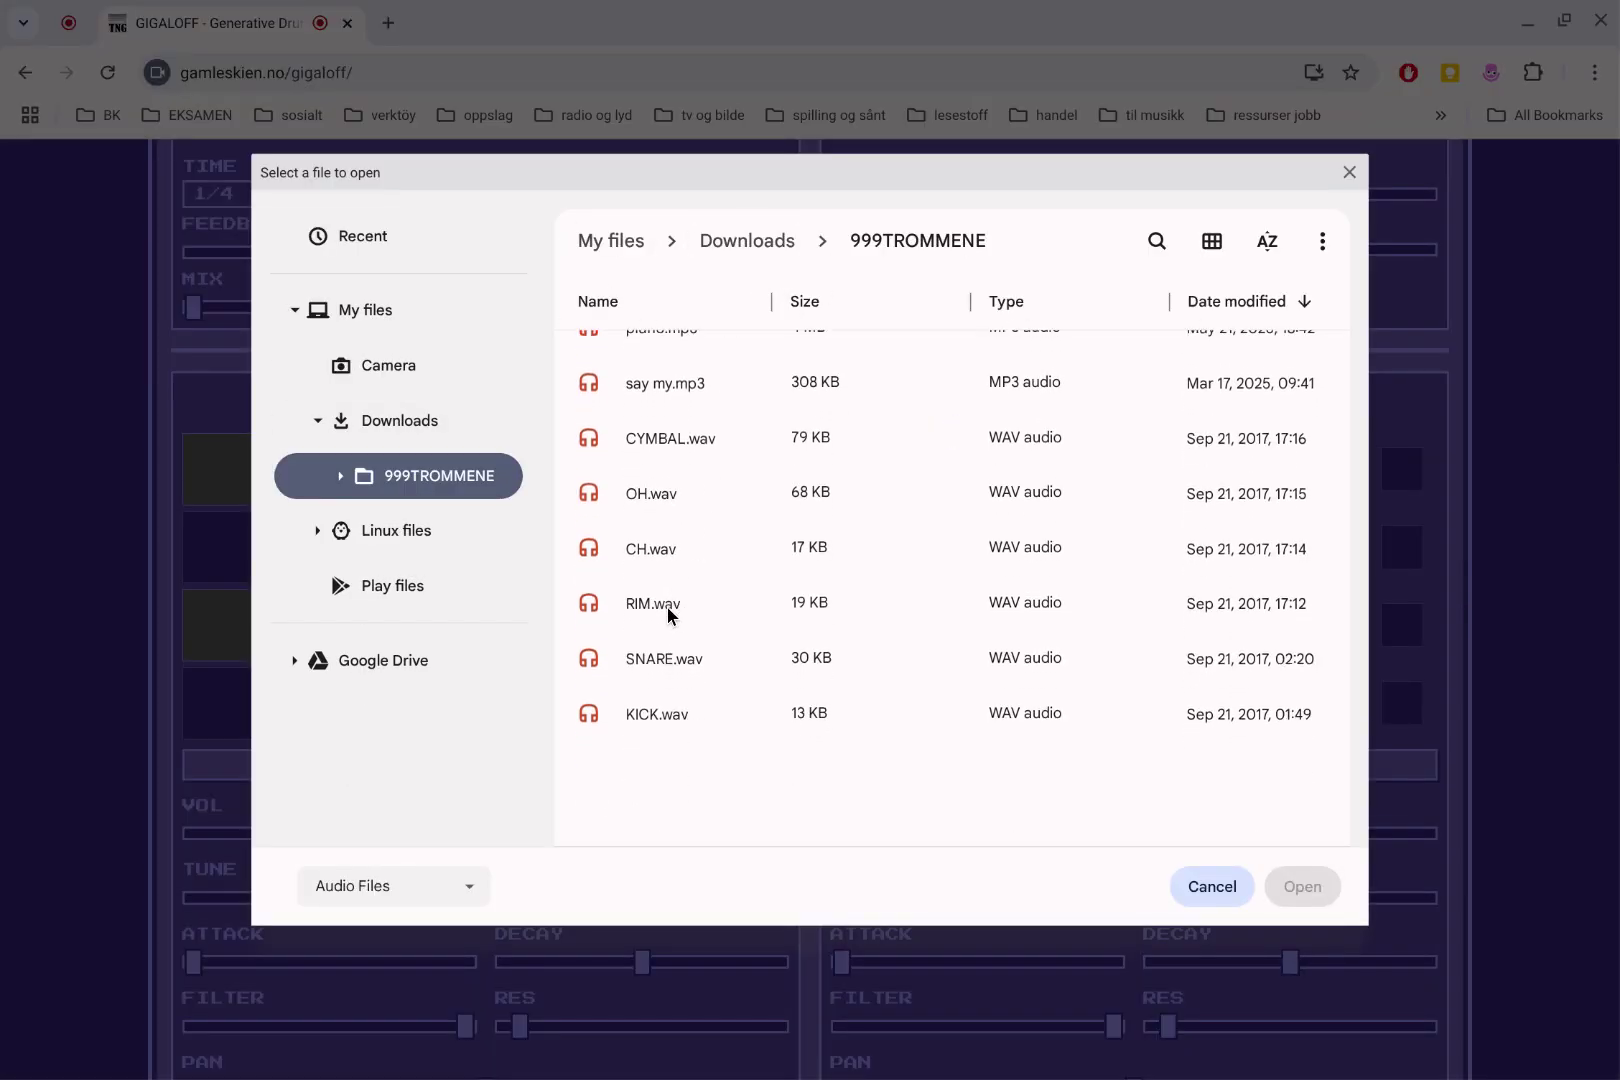
left_click(657, 713)
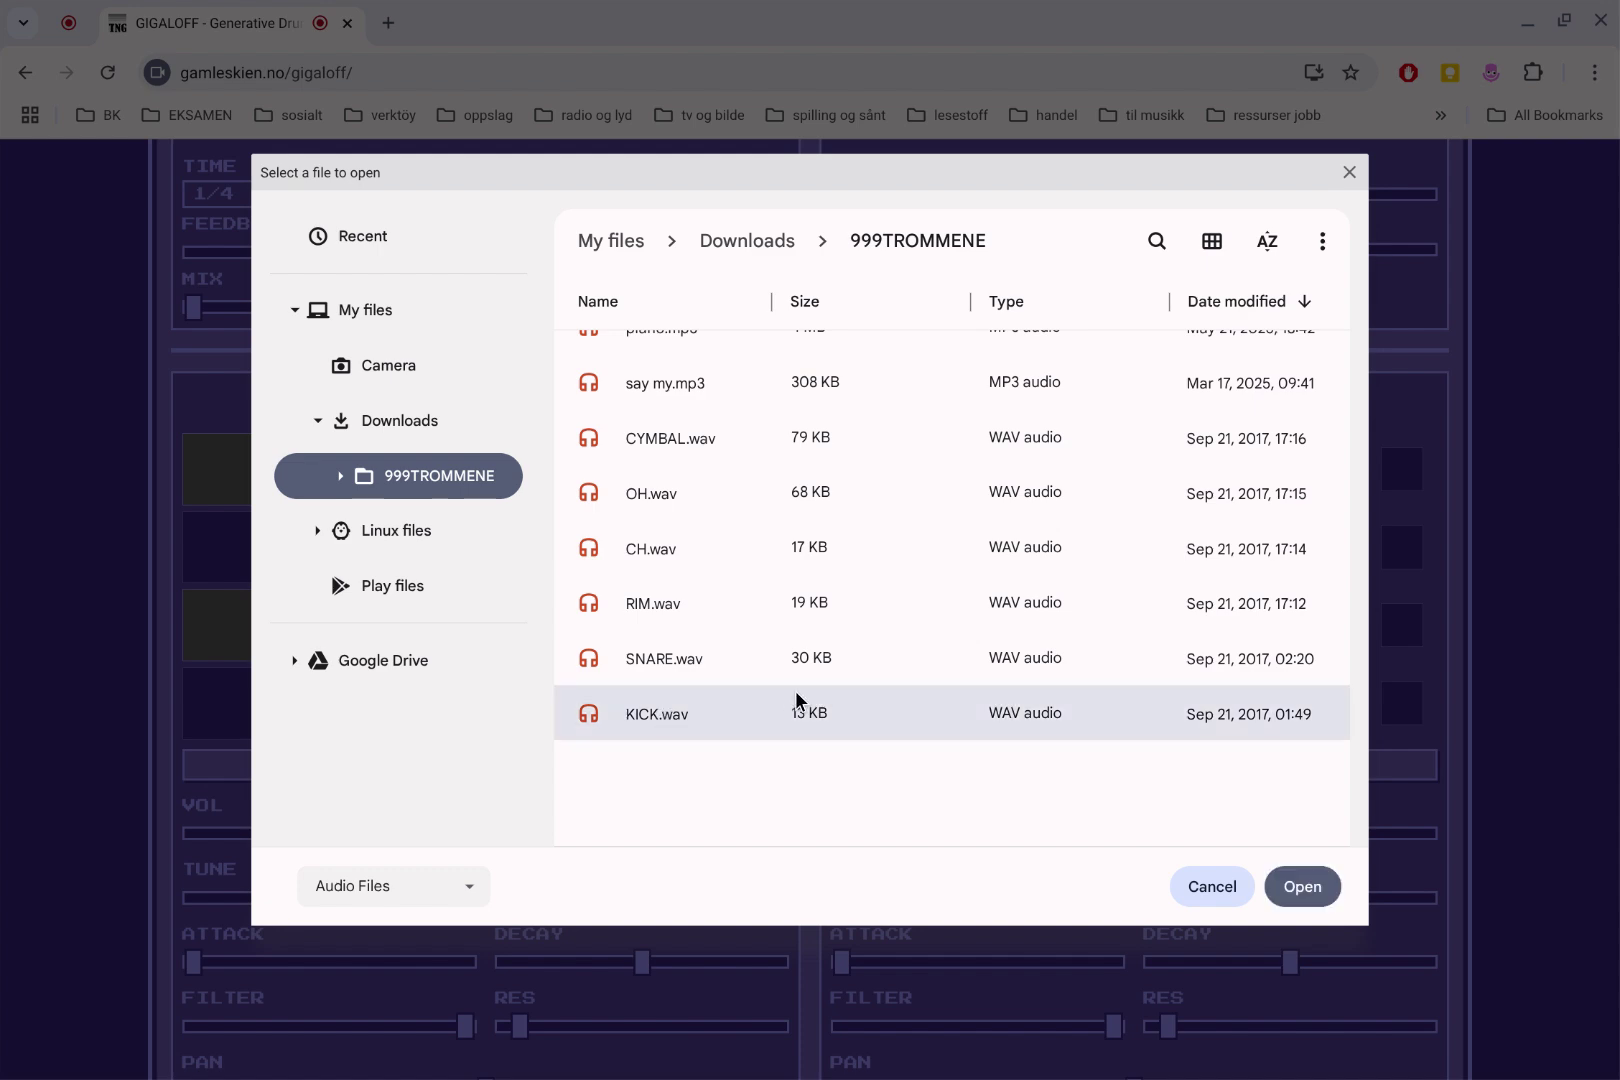
left_click(1302, 902)
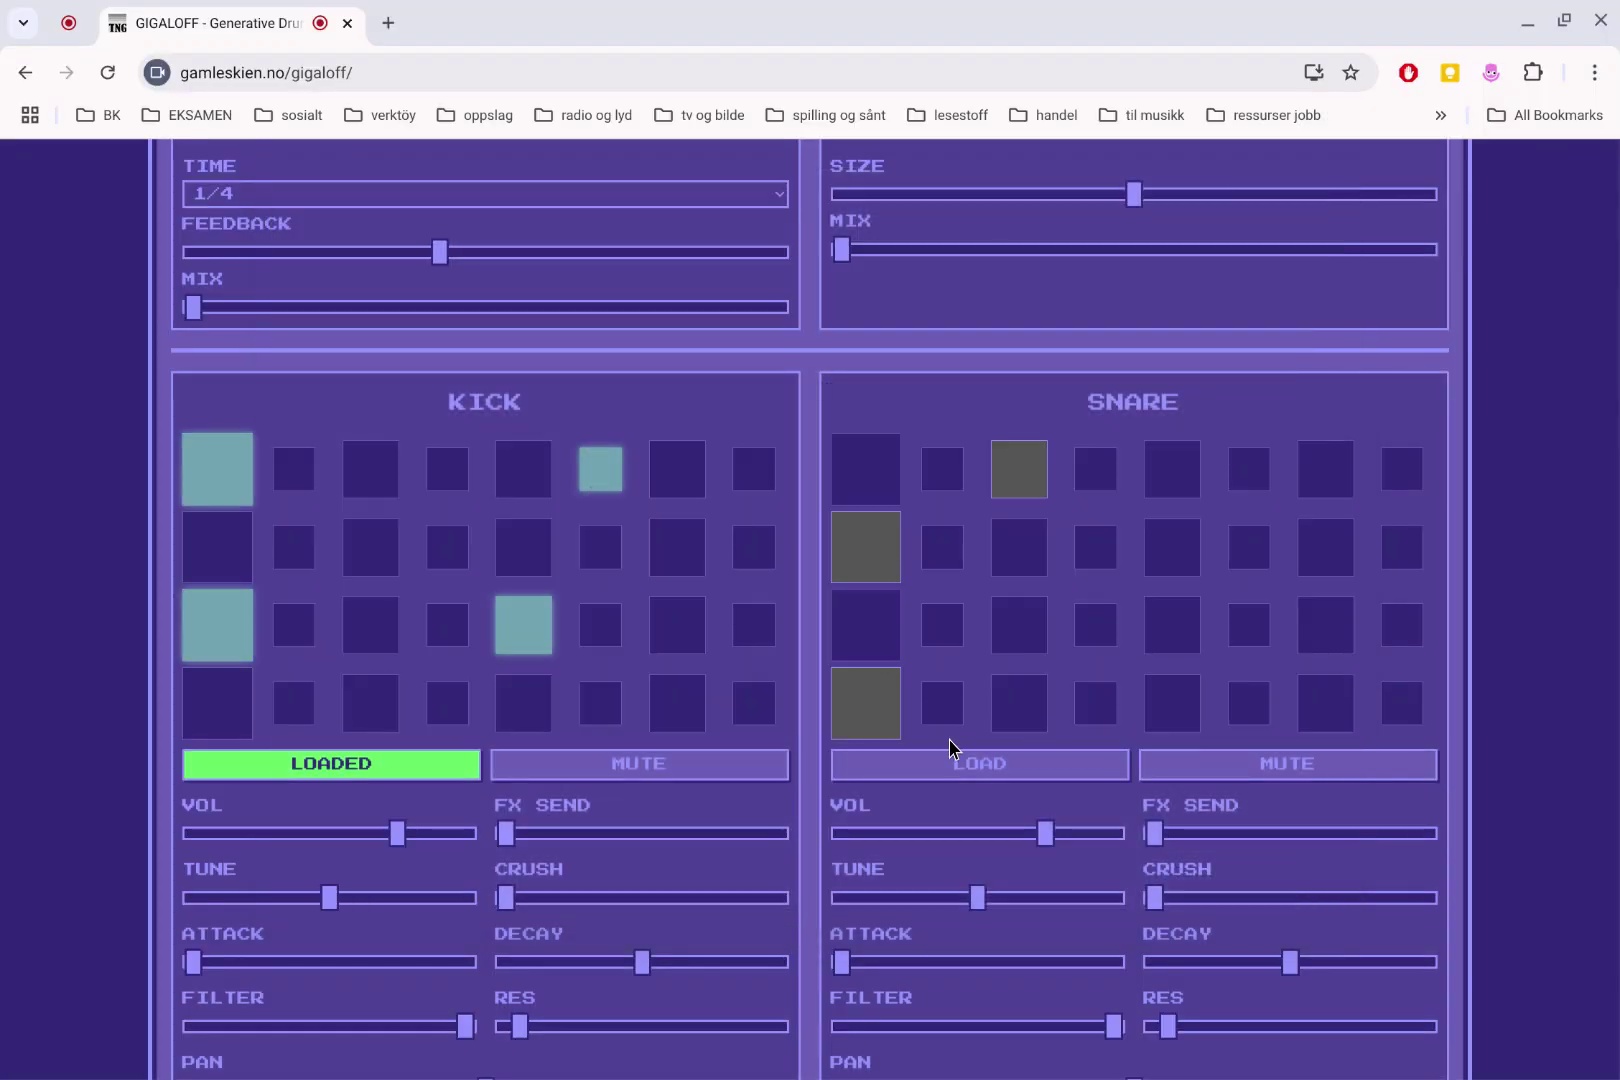
Load the sample SNARE.wav from the 999TROMMENE folder into the Snare track
left_click(955, 765)
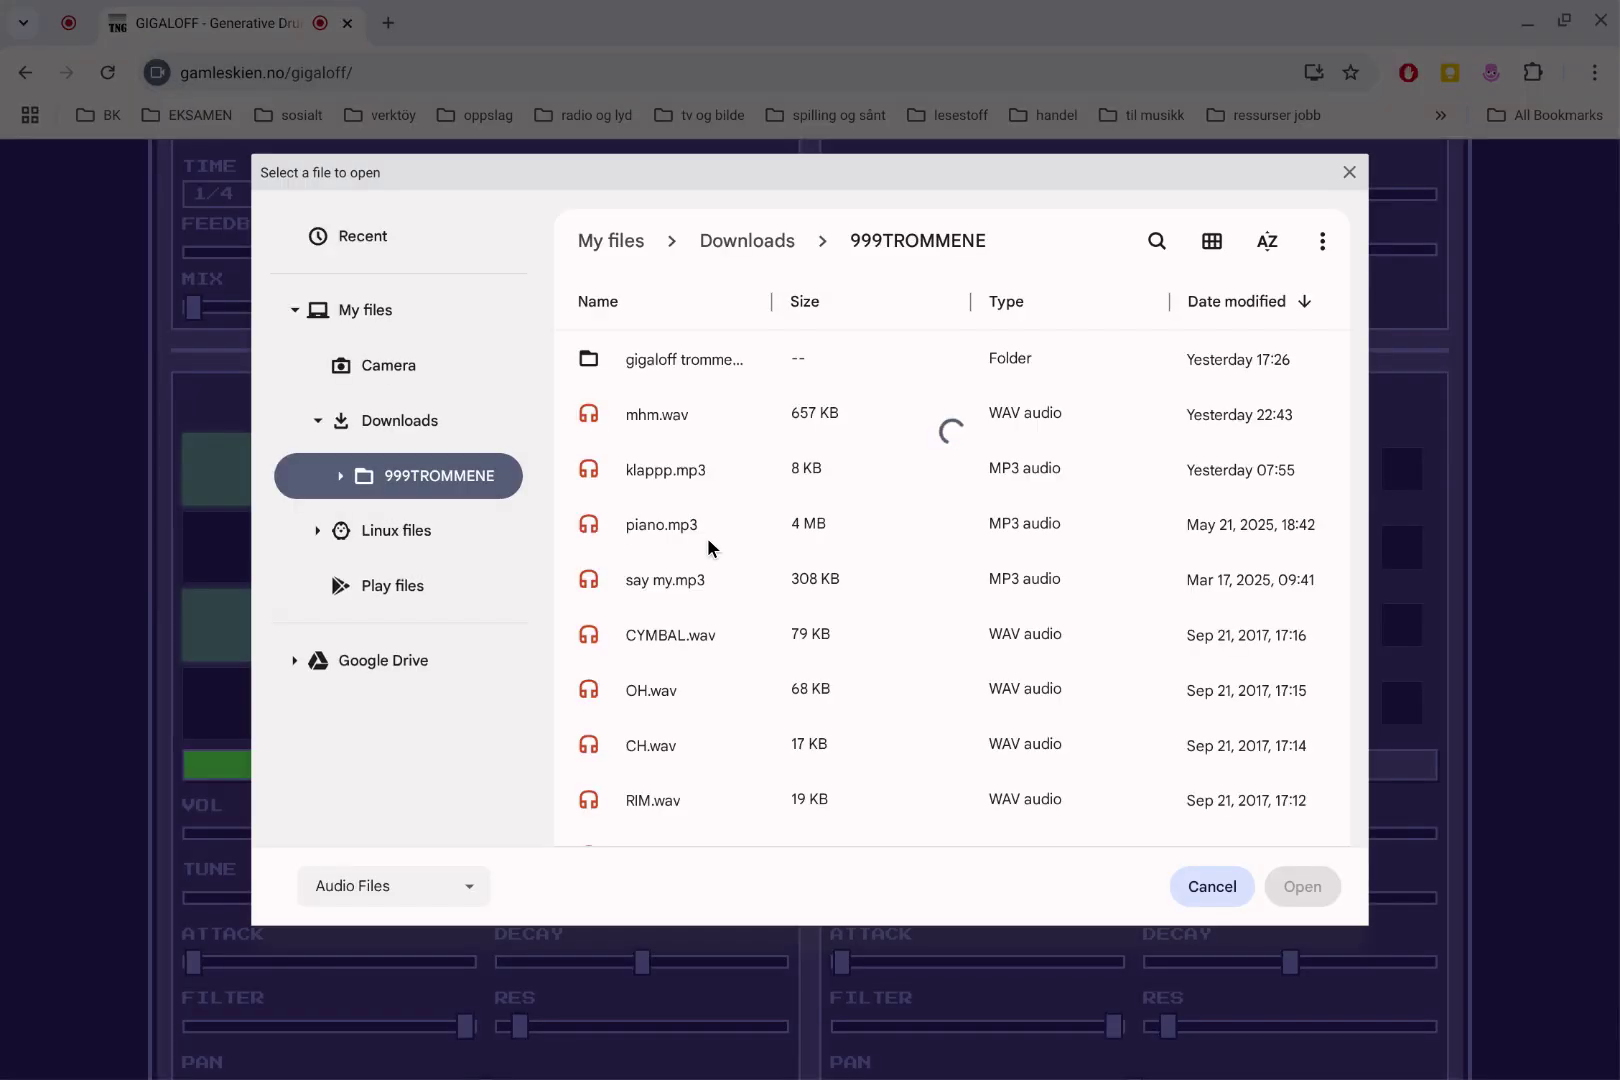
scroll(655, 515, "down", 2)
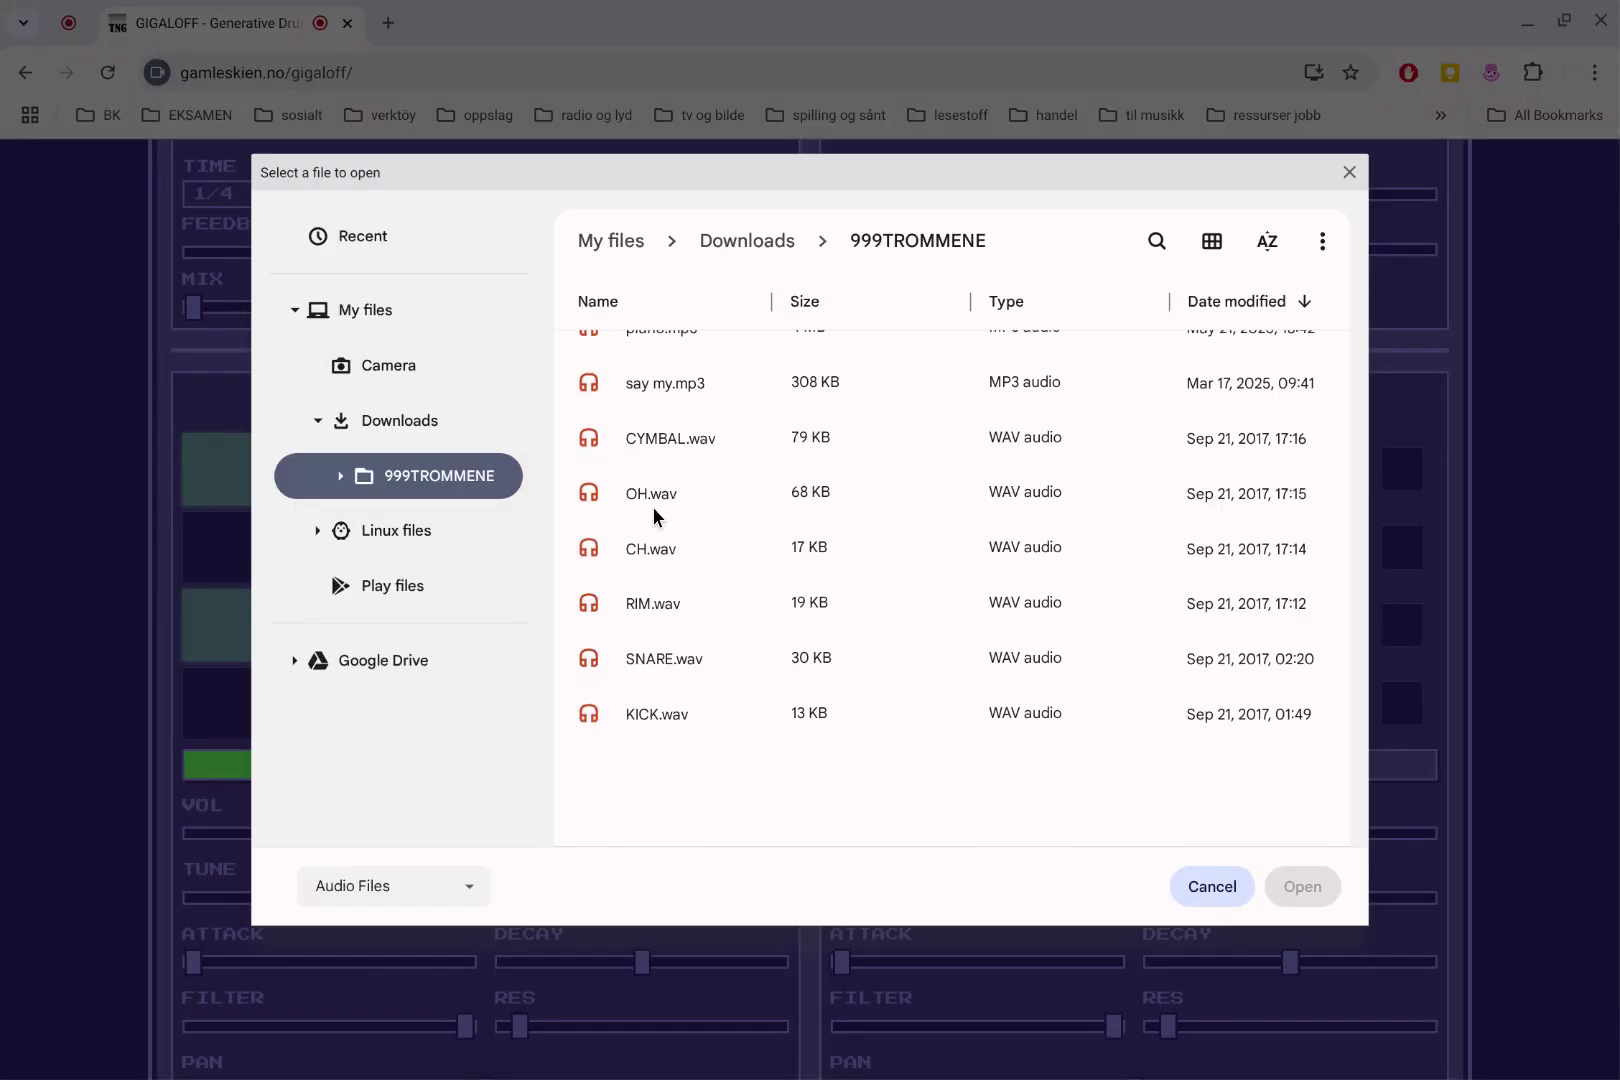
left_click(667, 660)
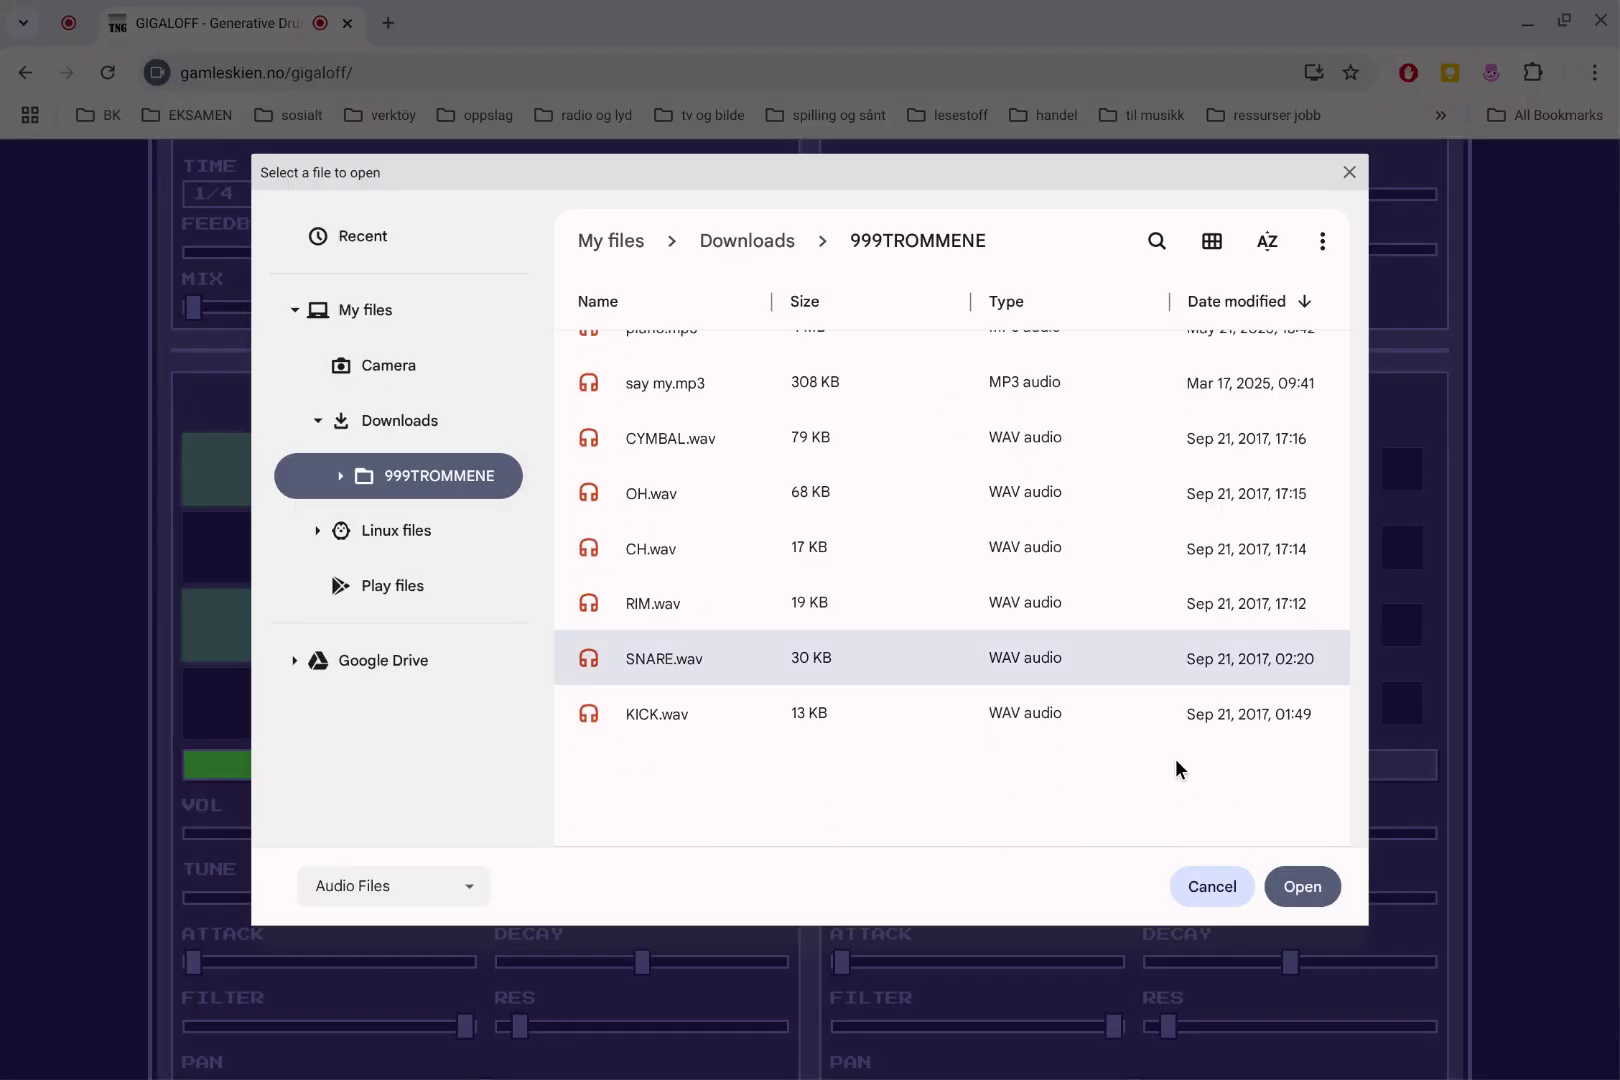
left_click(1300, 886)
Load the sample klappp.mp3 from the 999TROMMENE folder into the Clap track
scroll(550, 414, "down", 8)
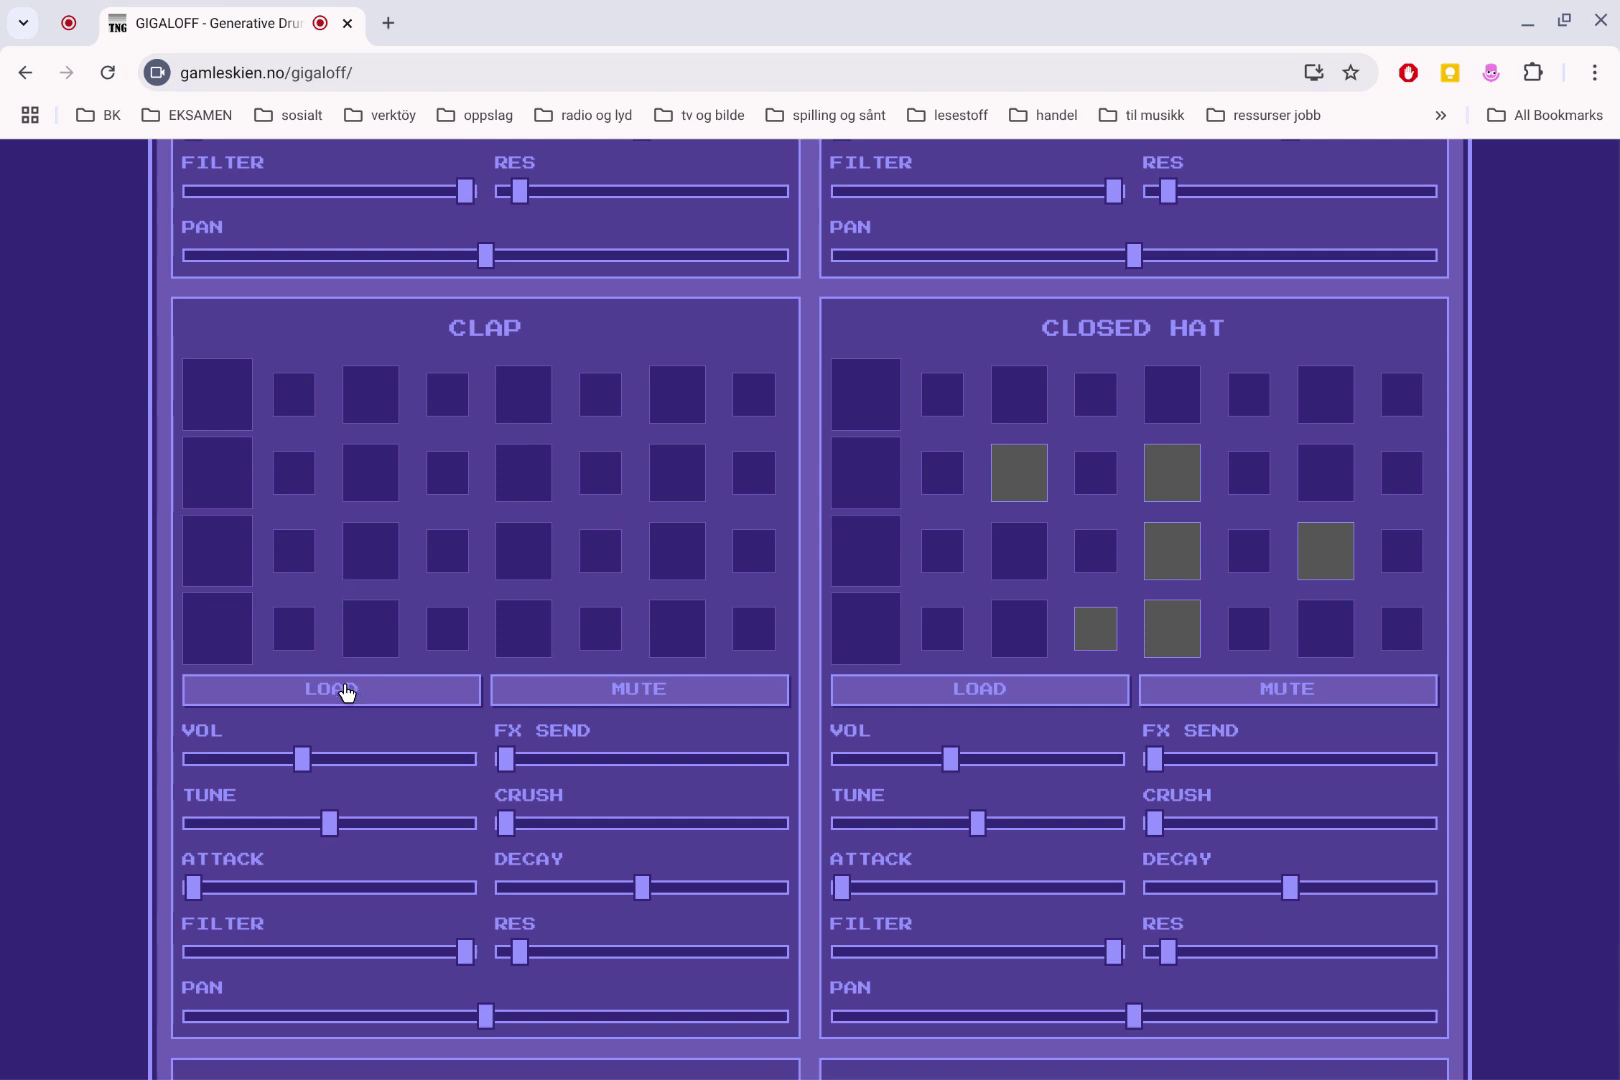
left_click(345, 690)
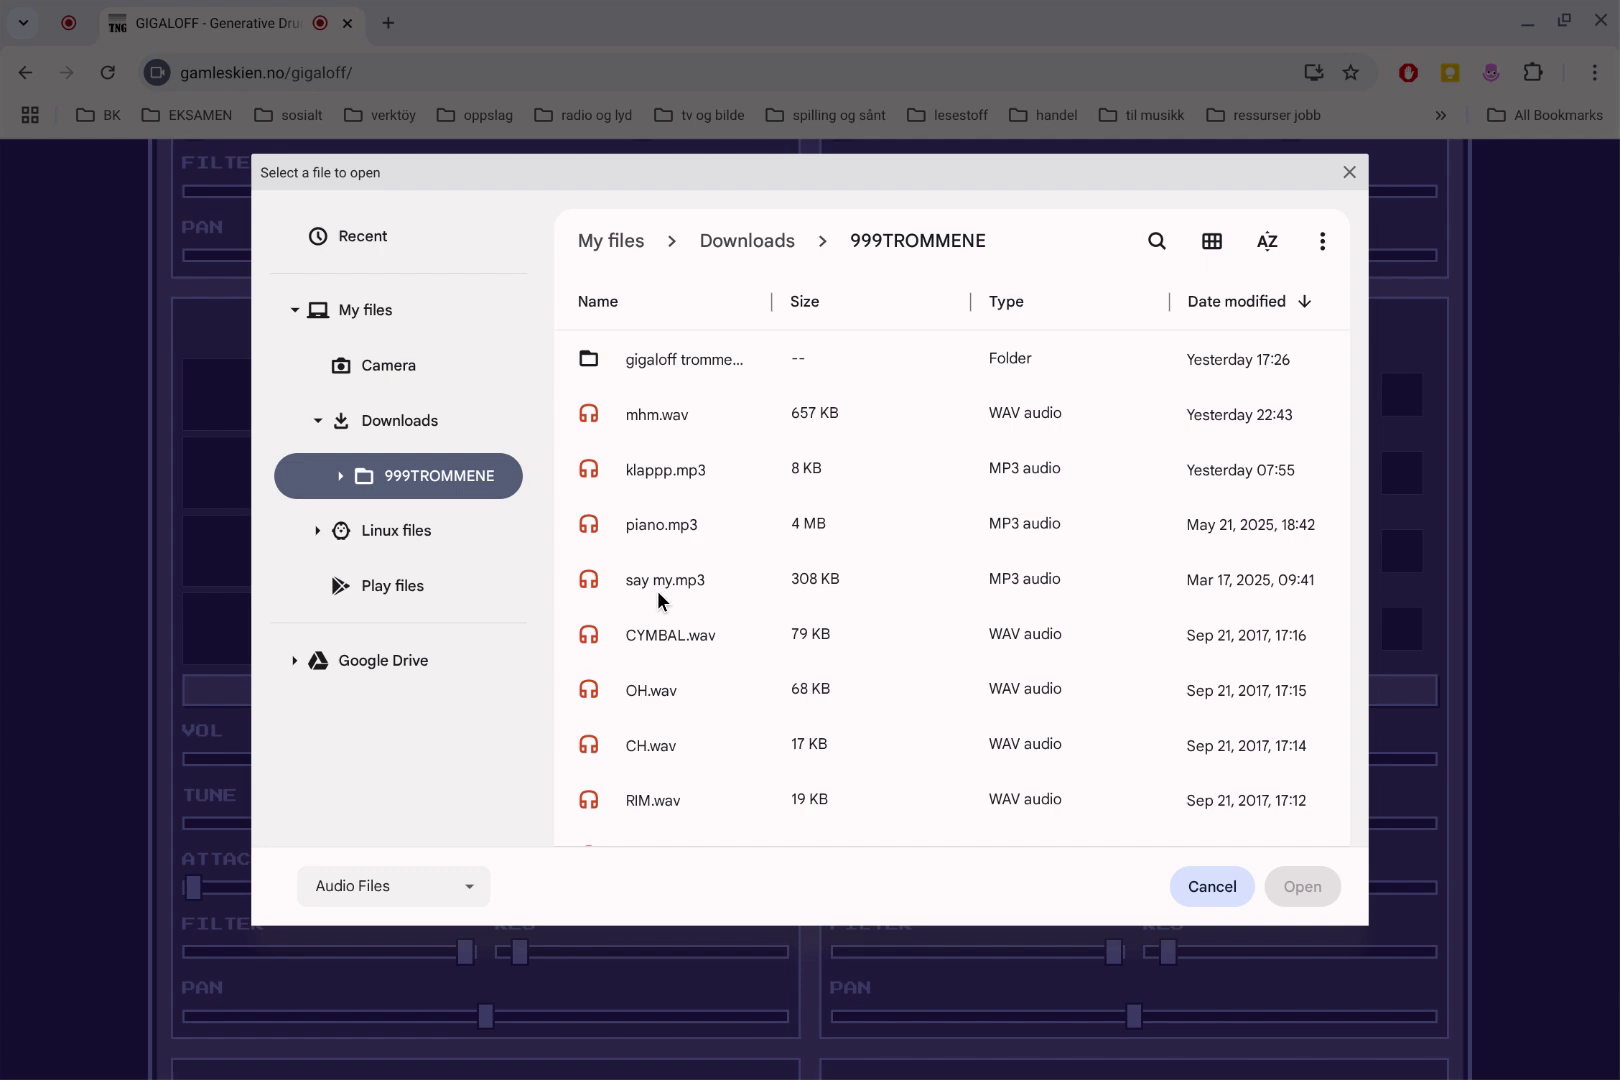
left_click(675, 464)
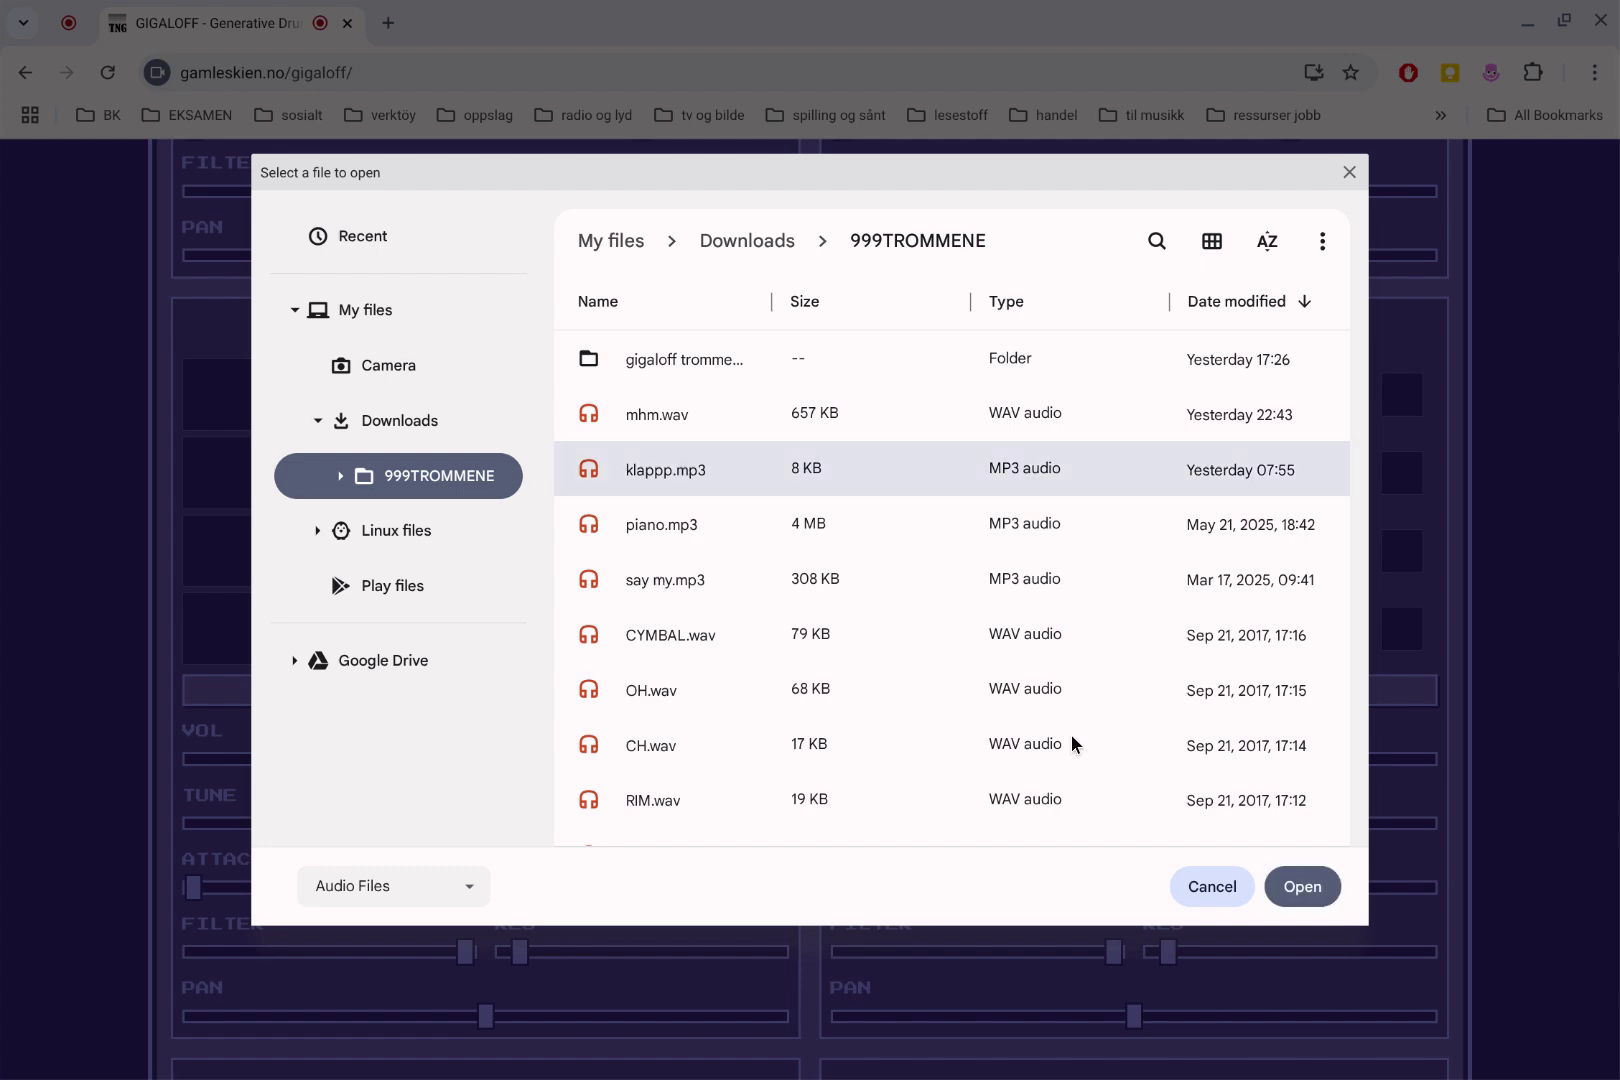
left_click(1293, 887)
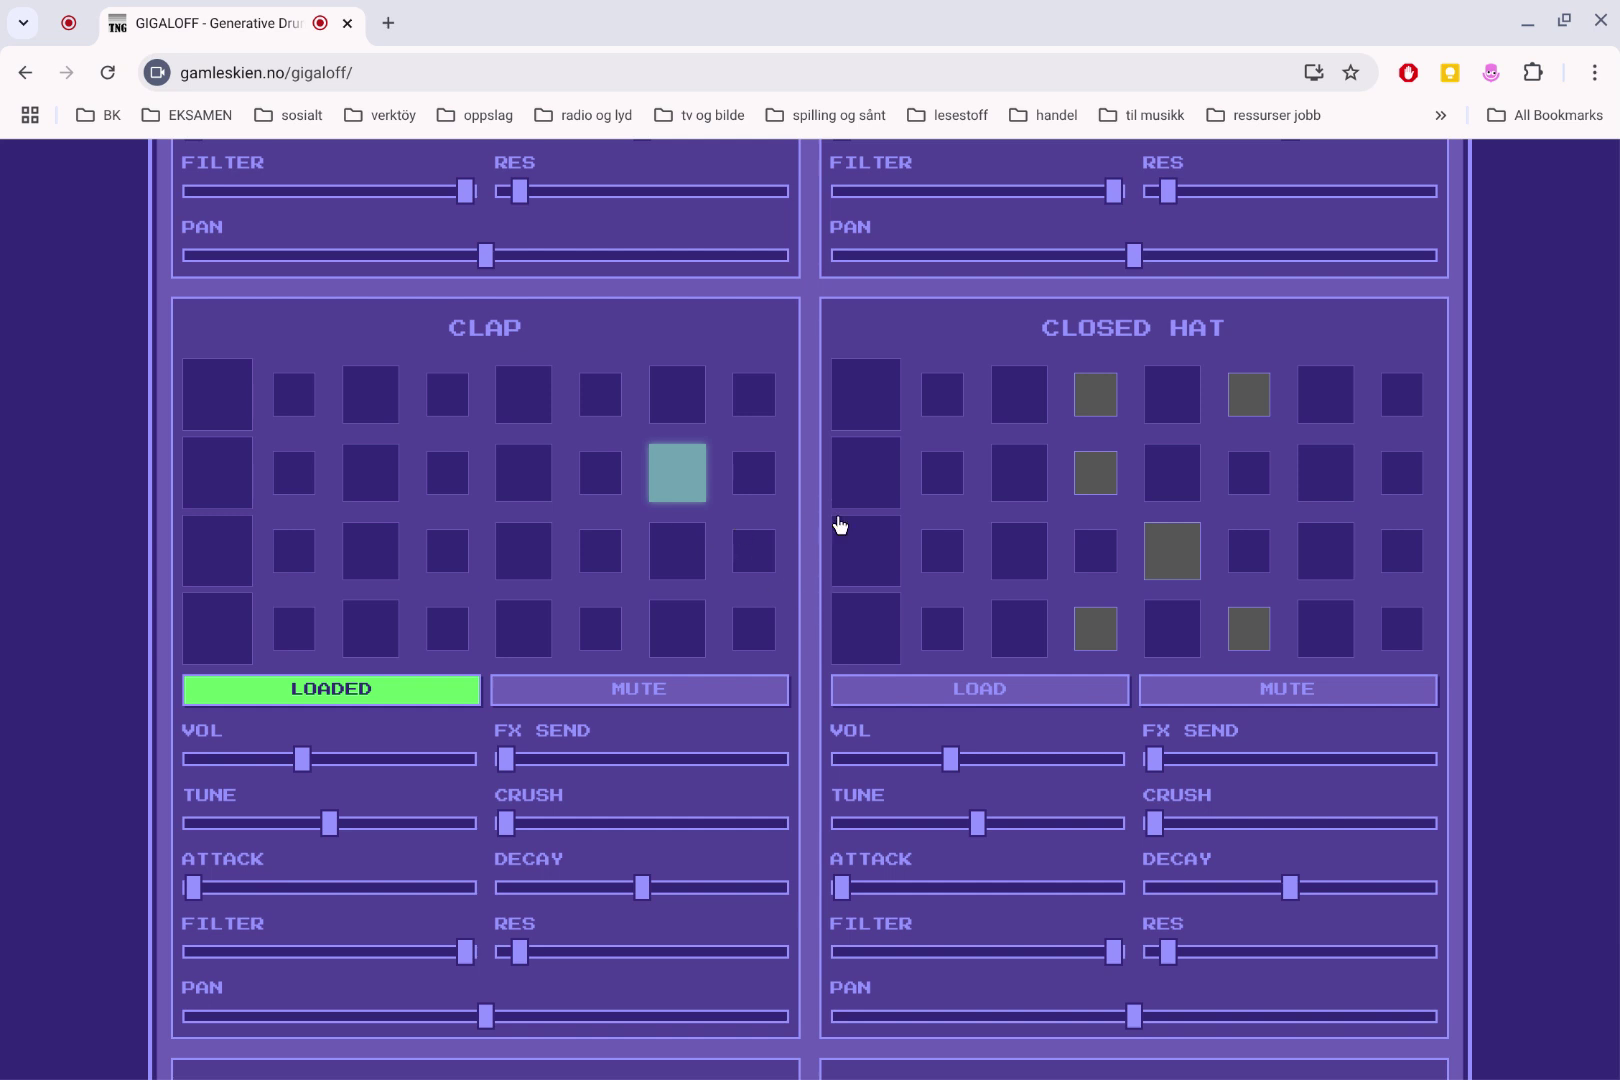
Load the sample CH.wav from the 999TROMMENE folder into the Closed Hat track
scroll(992, 437, "down", 1)
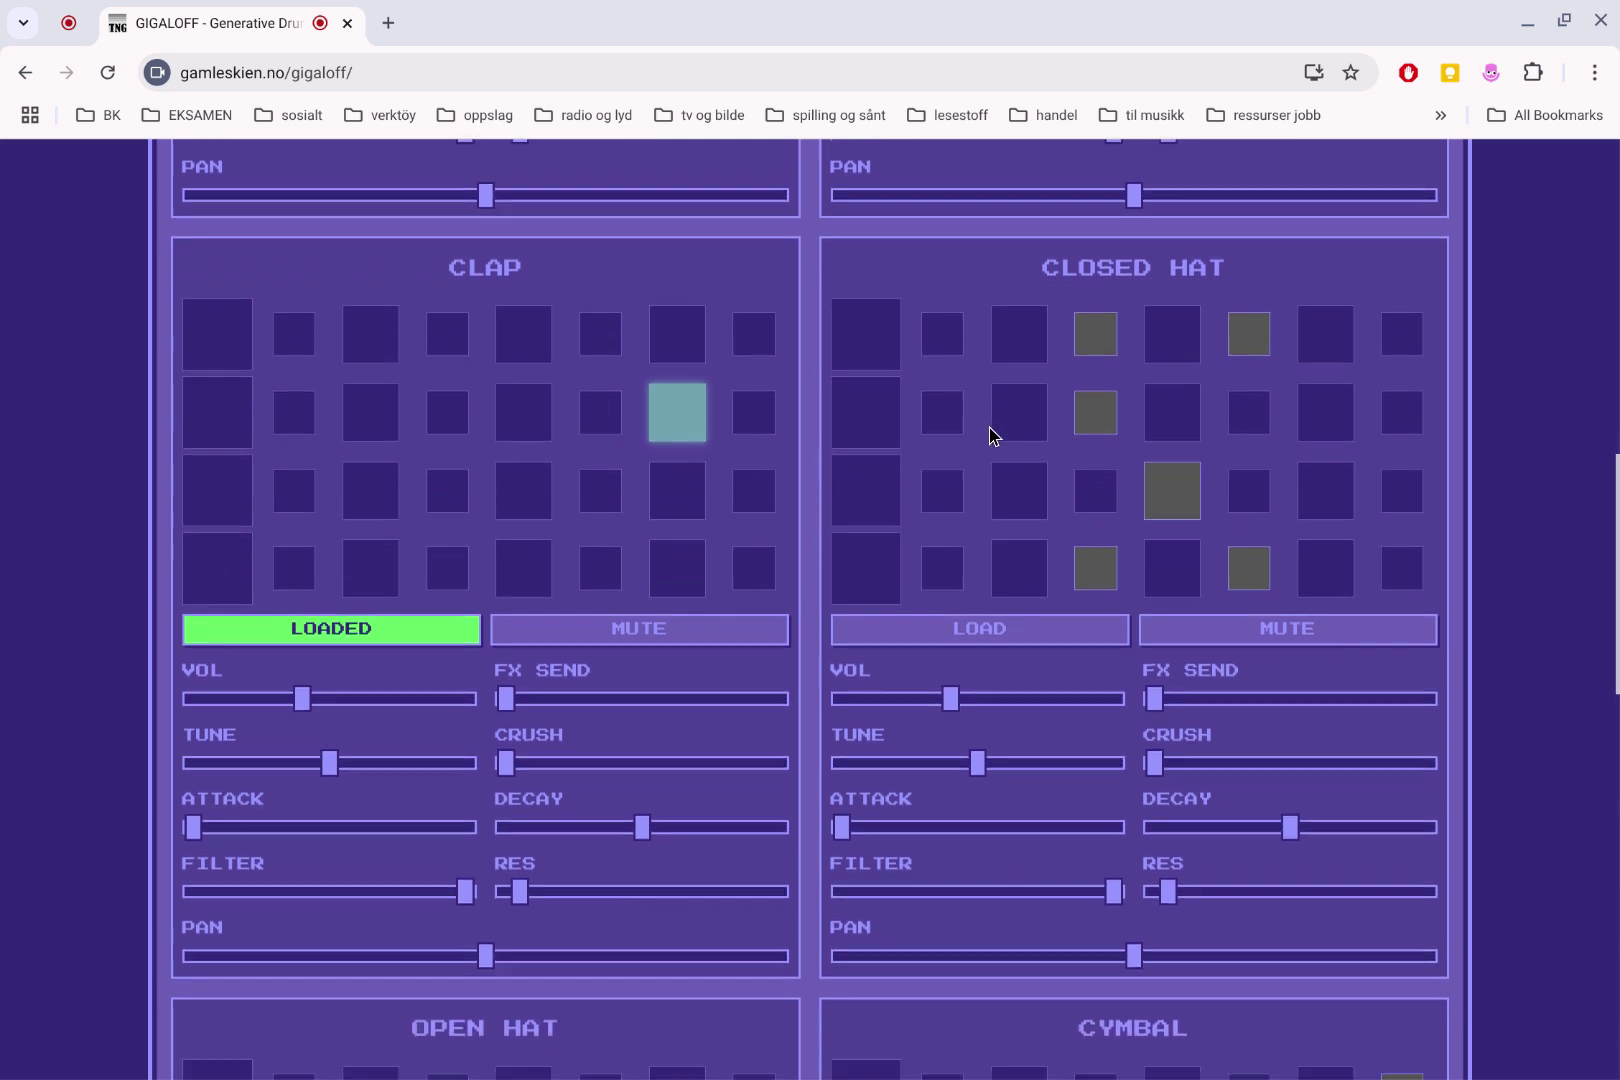
scroll(1031, 428, "up", 1)
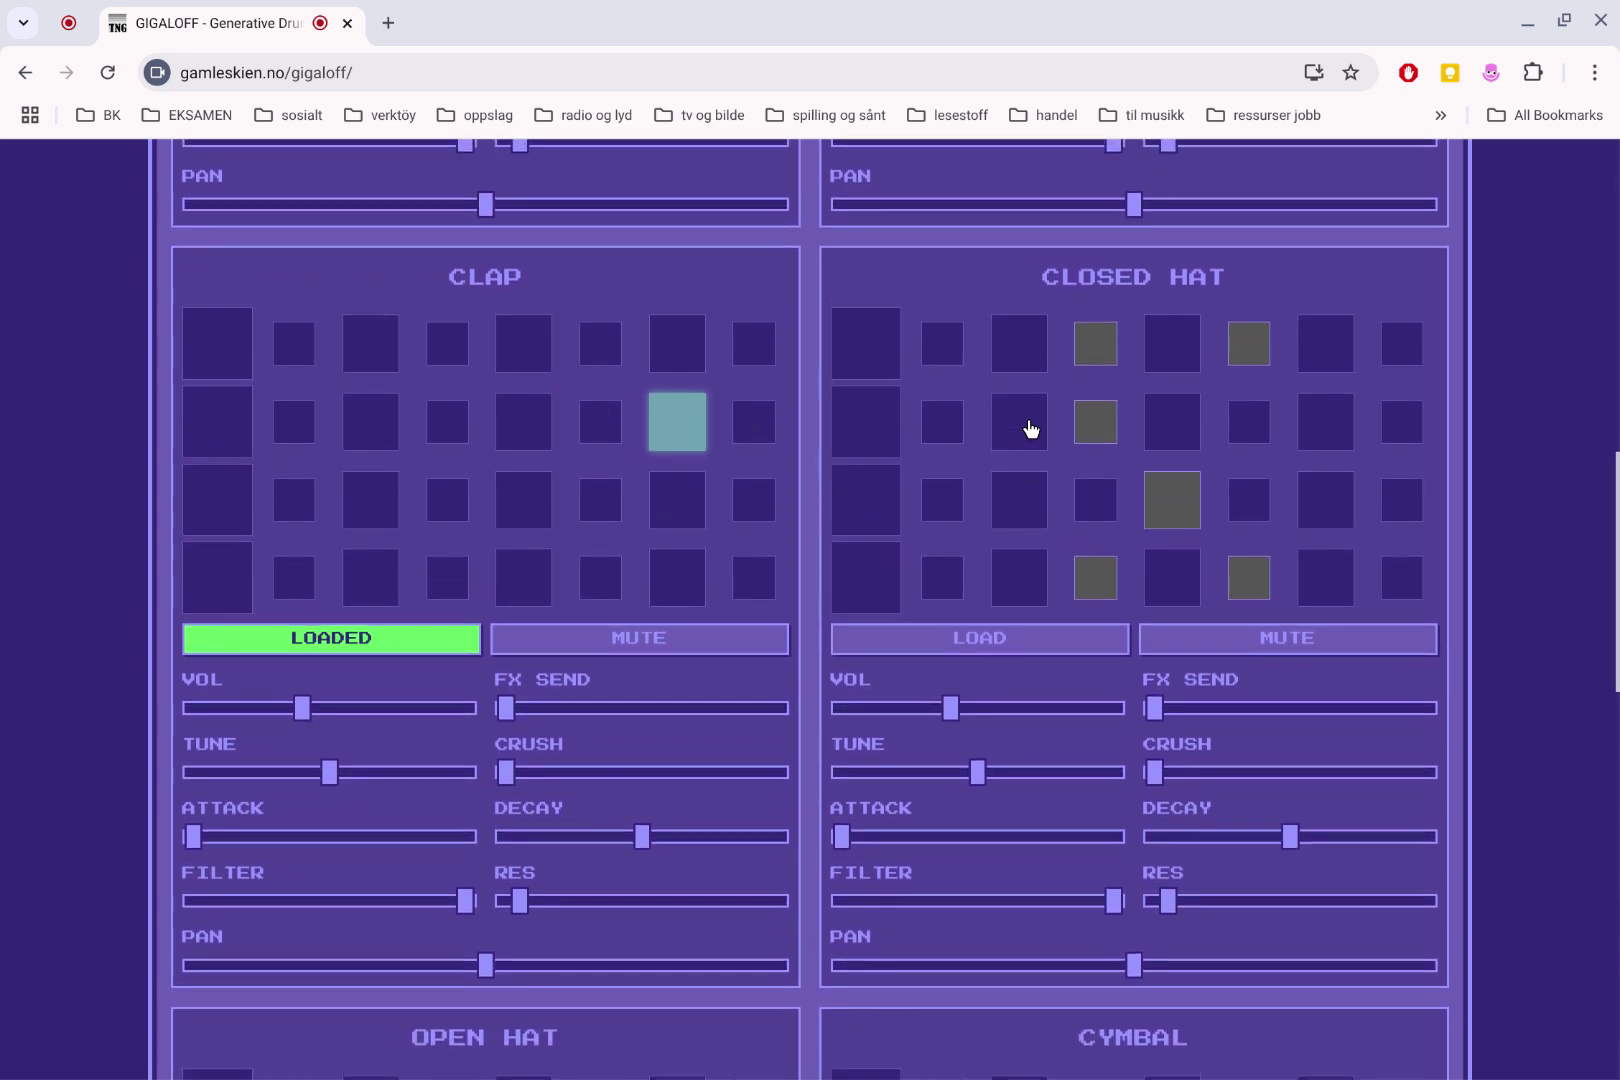
scroll(1035, 570, "up", 1)
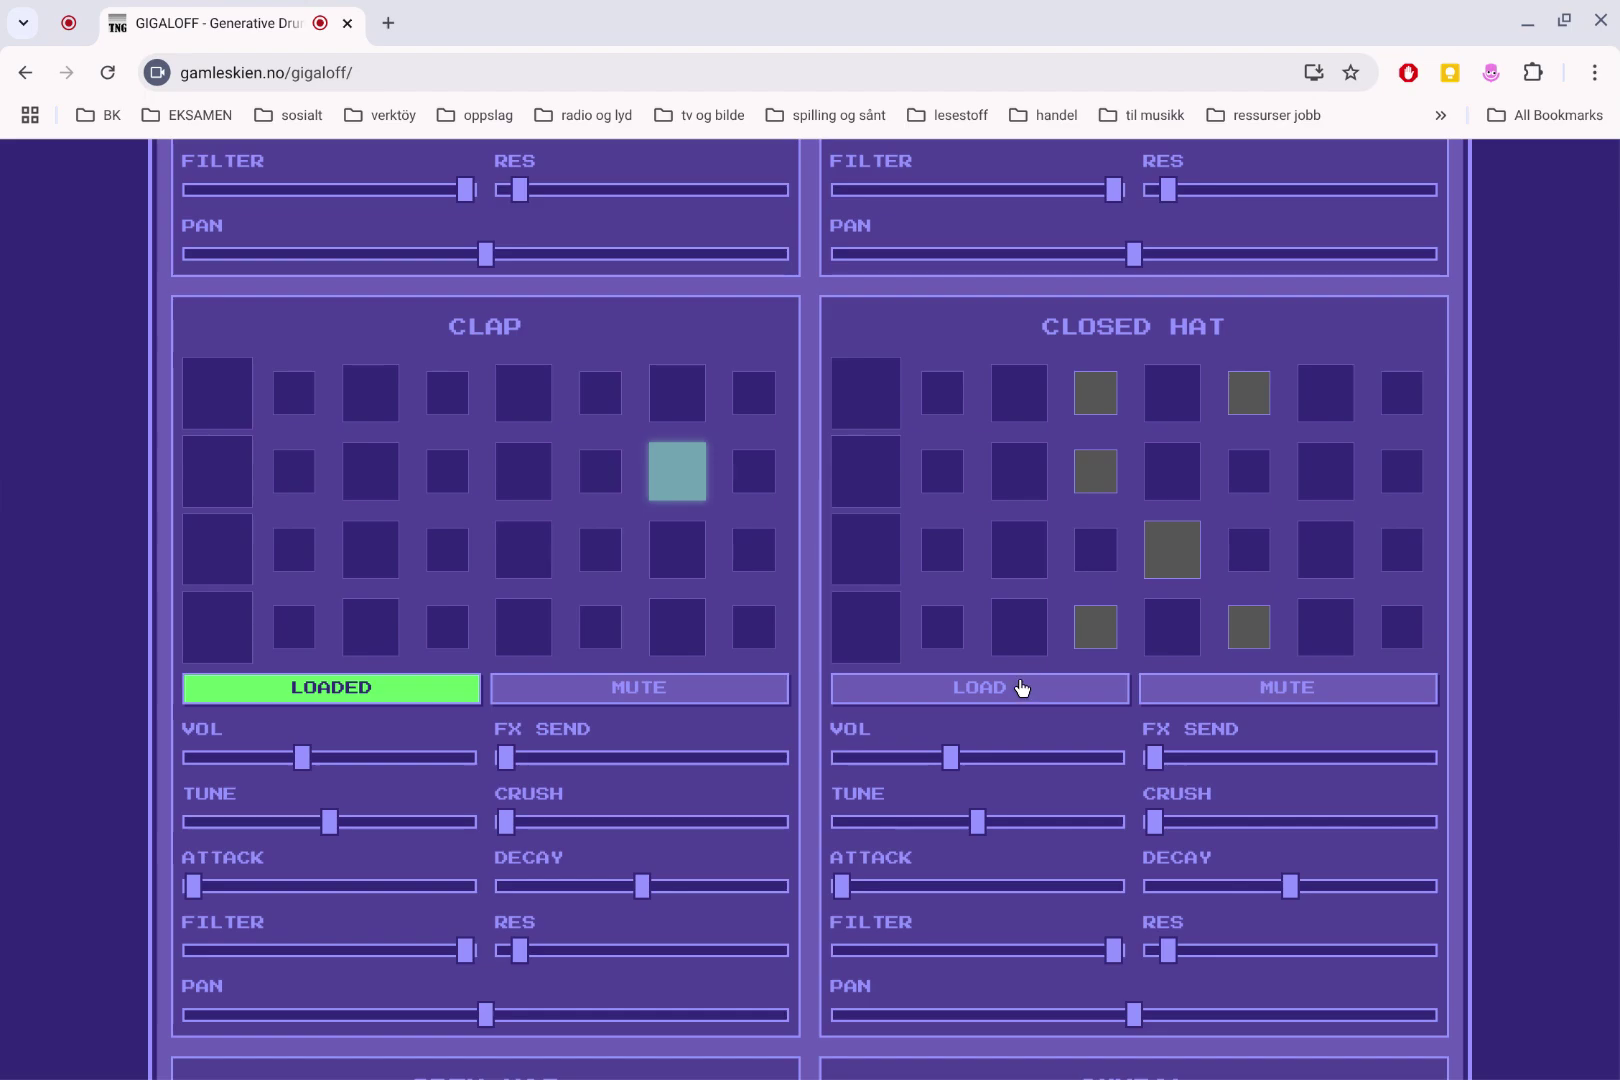
left_click(1020, 687)
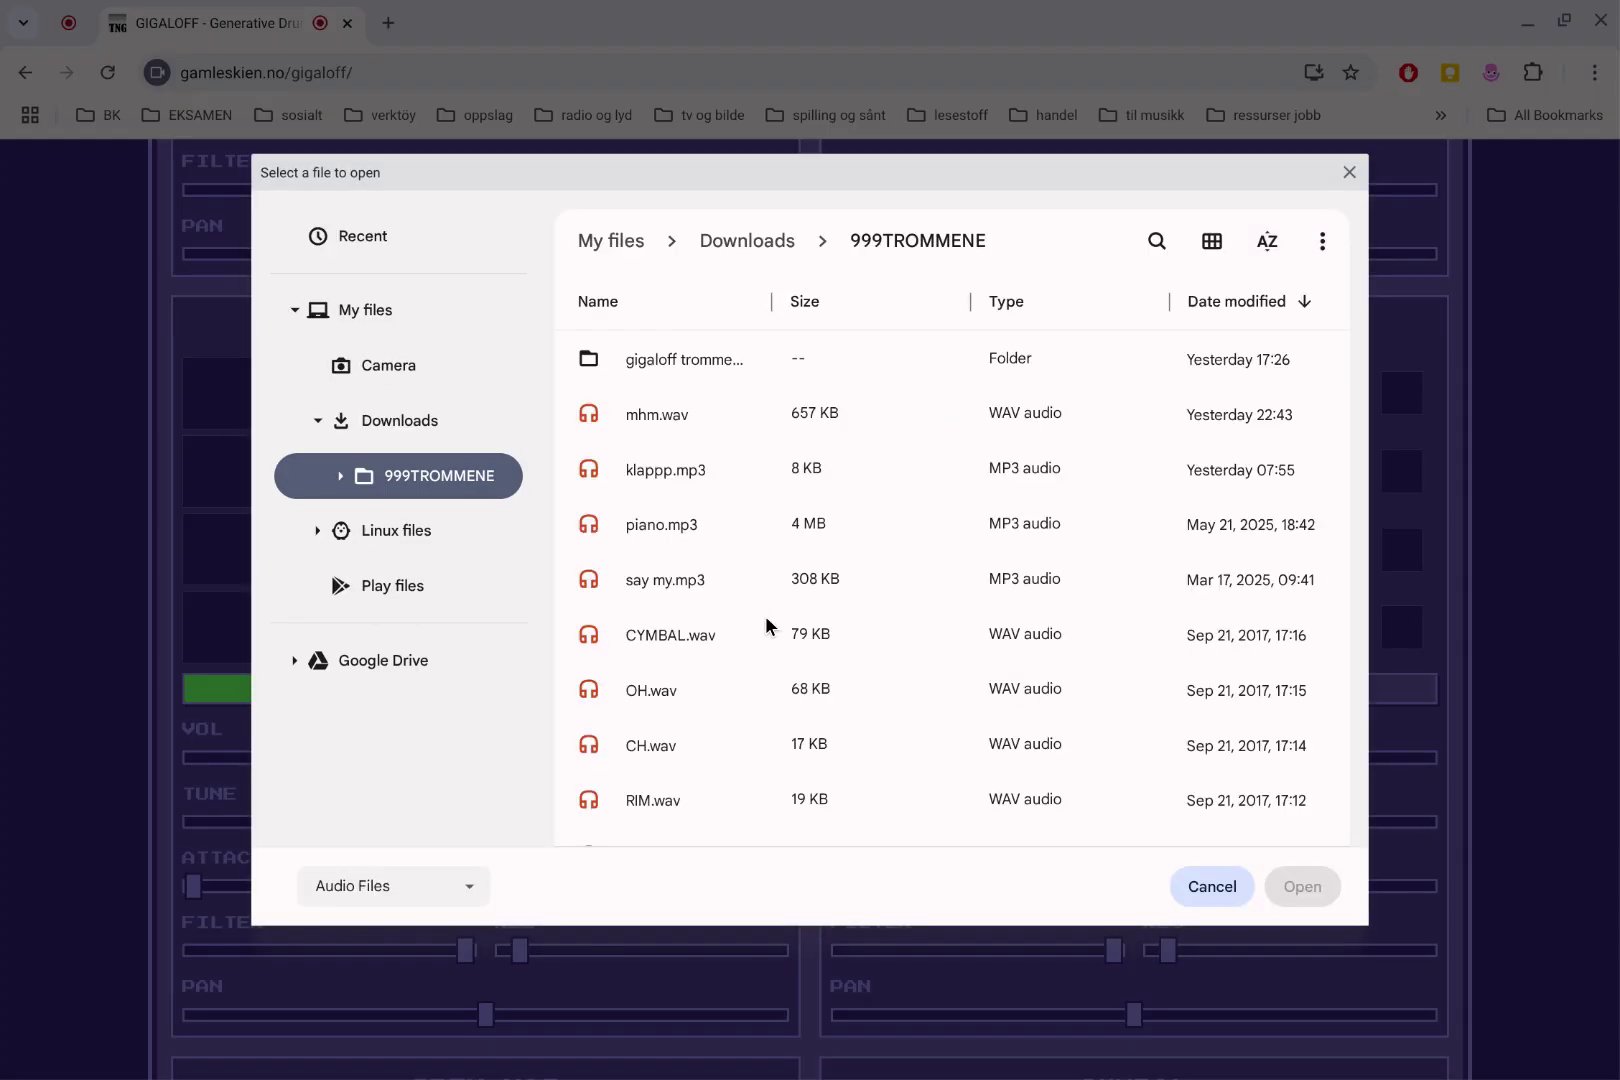
left_click(670, 748)
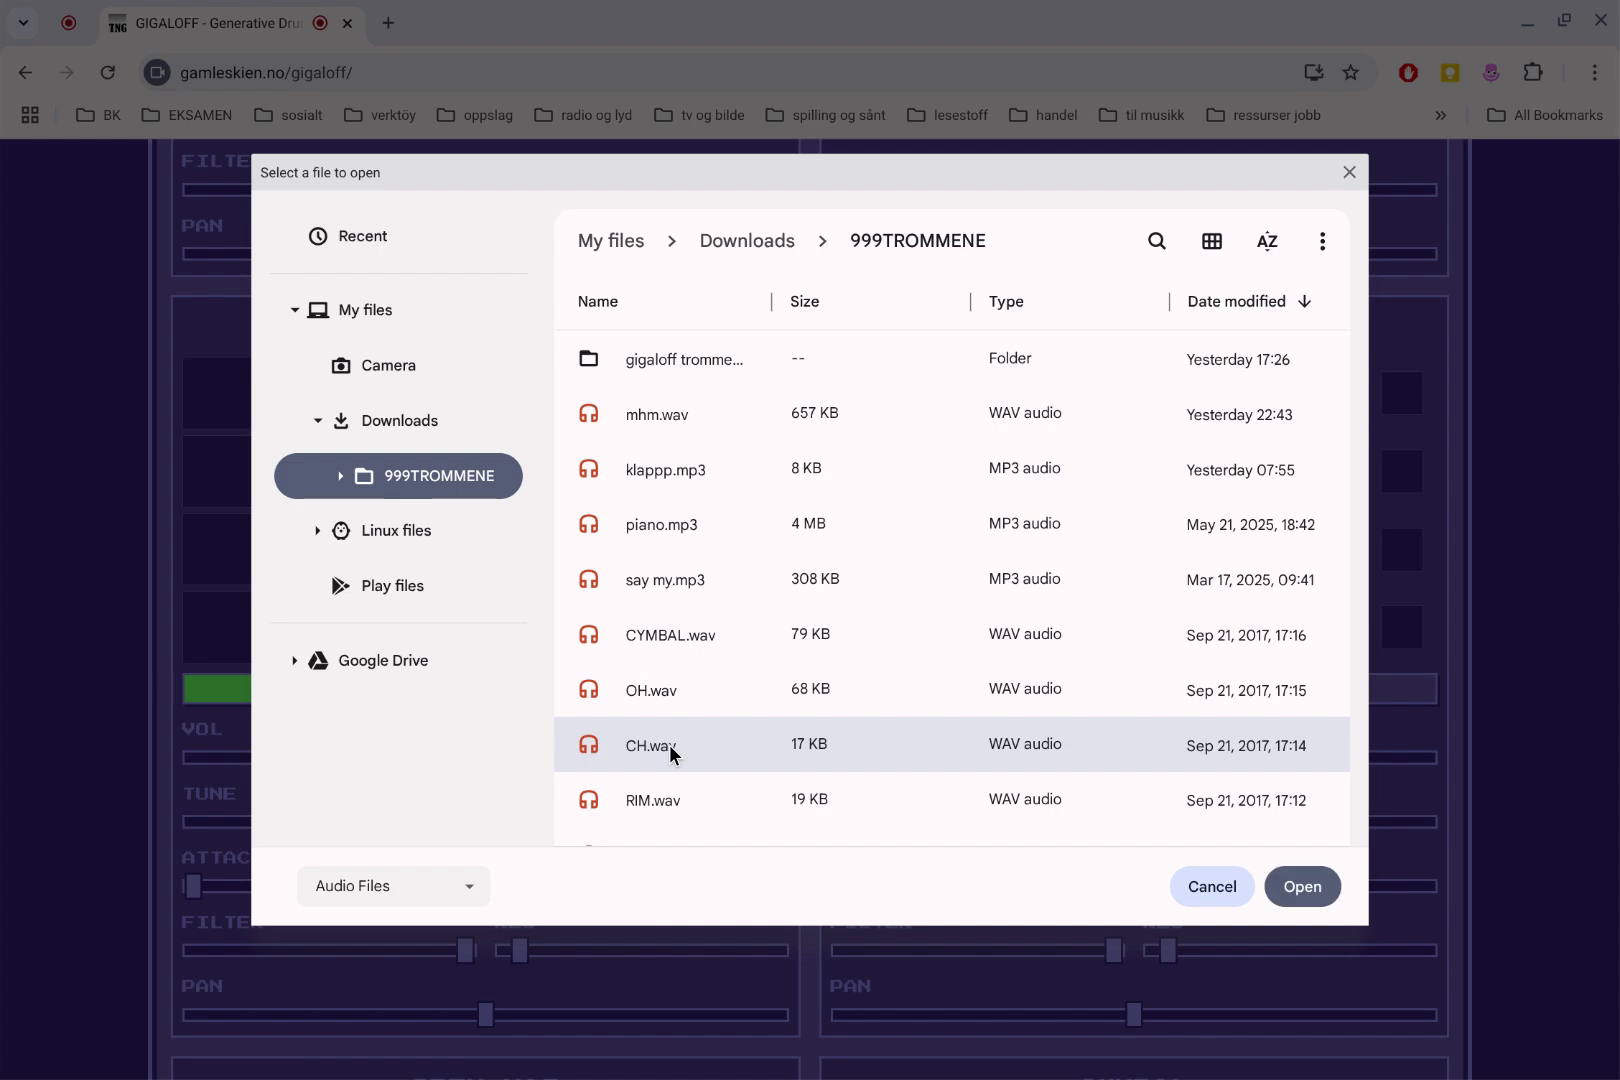
key("Return")
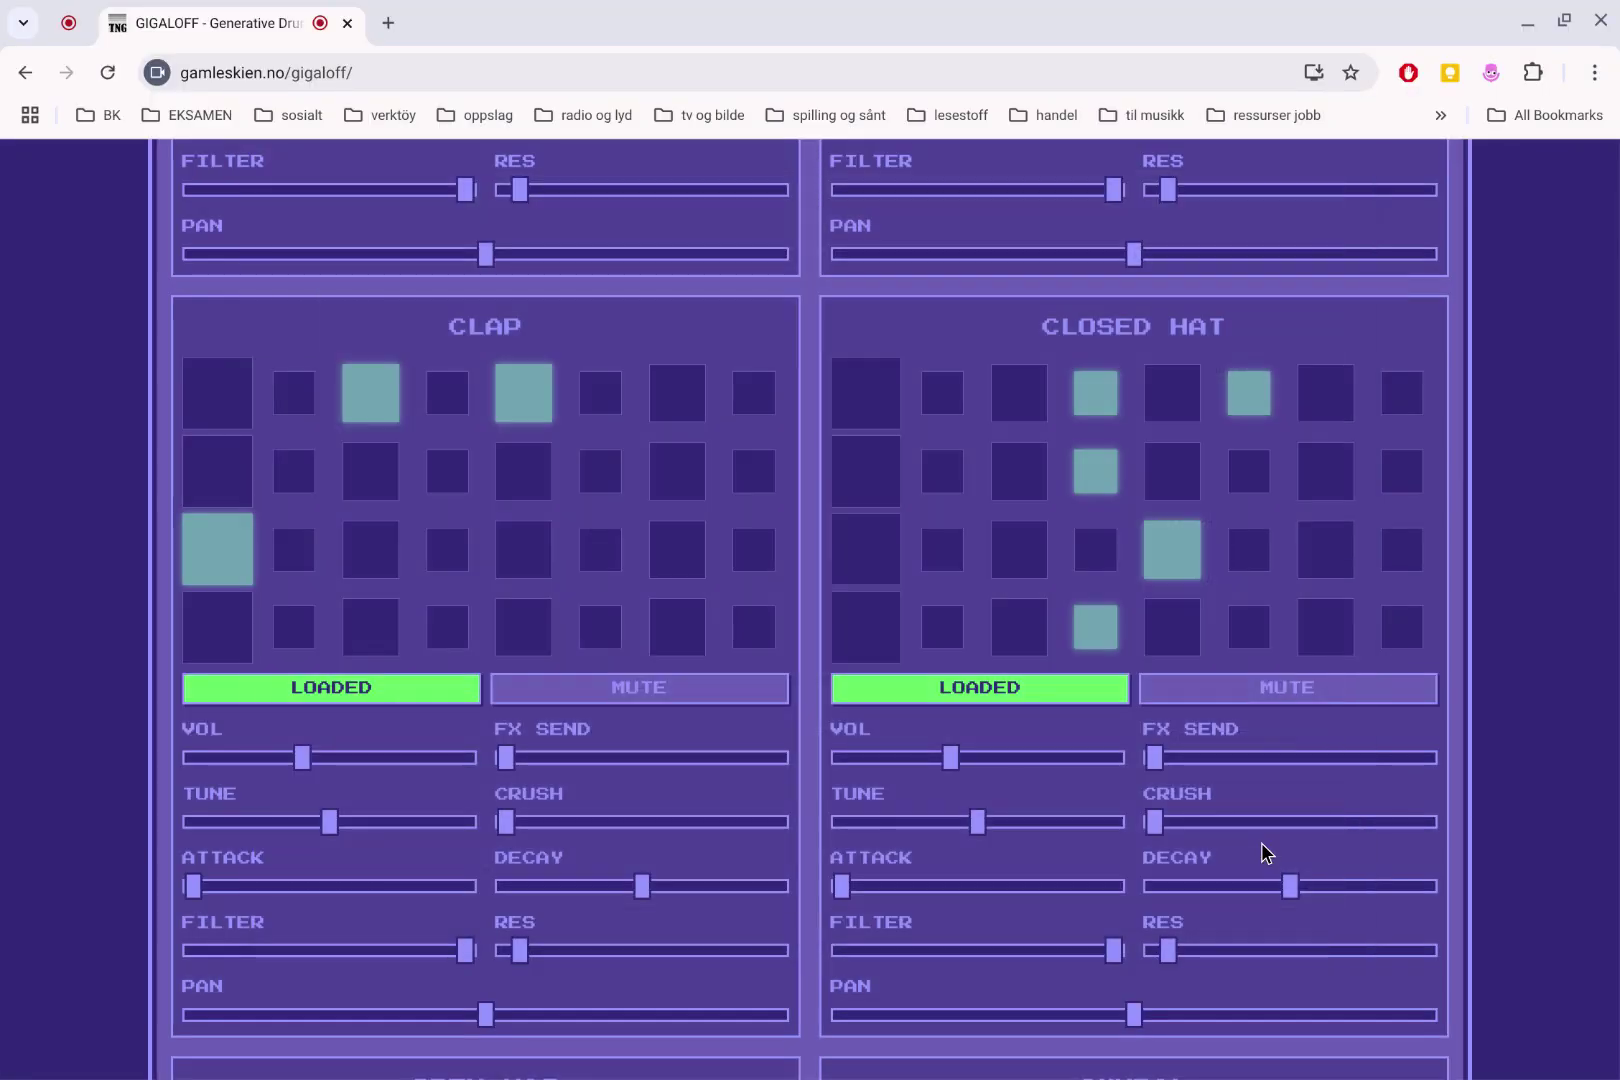
Load the sample OH.wav from the 999TROMMENE folder into the Open Hat track
scroll(660, 502, "up", 3)
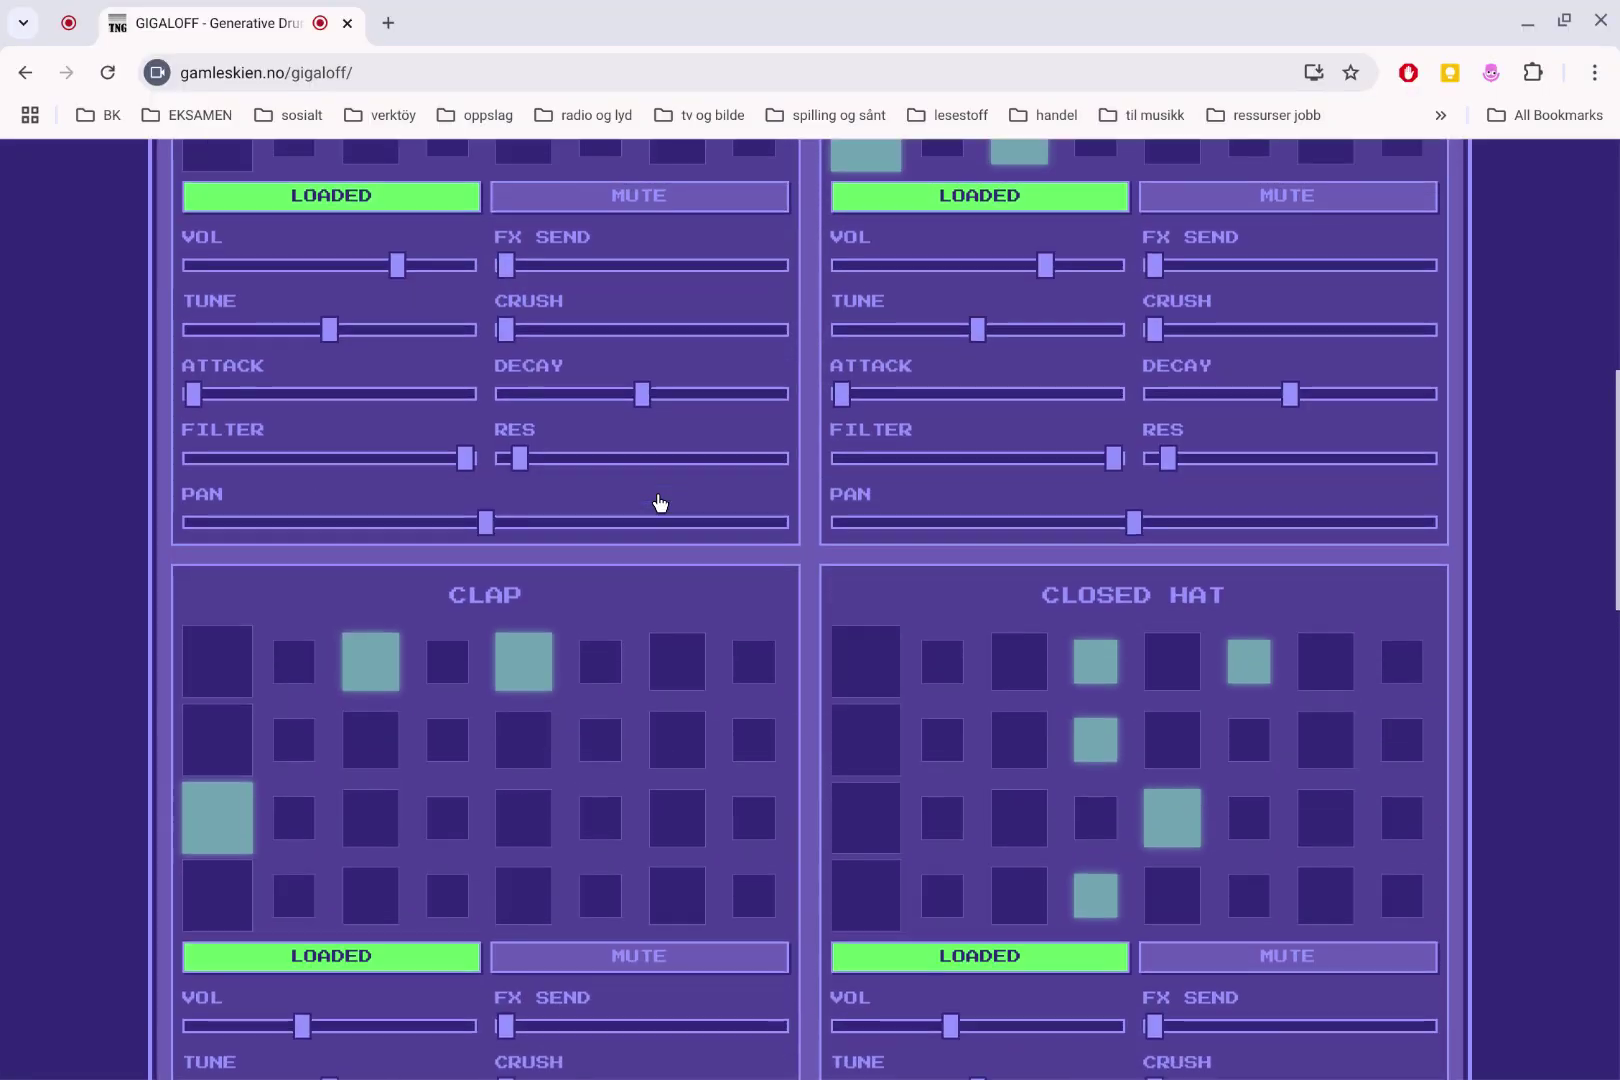
scroll(660, 502, "up", 4)
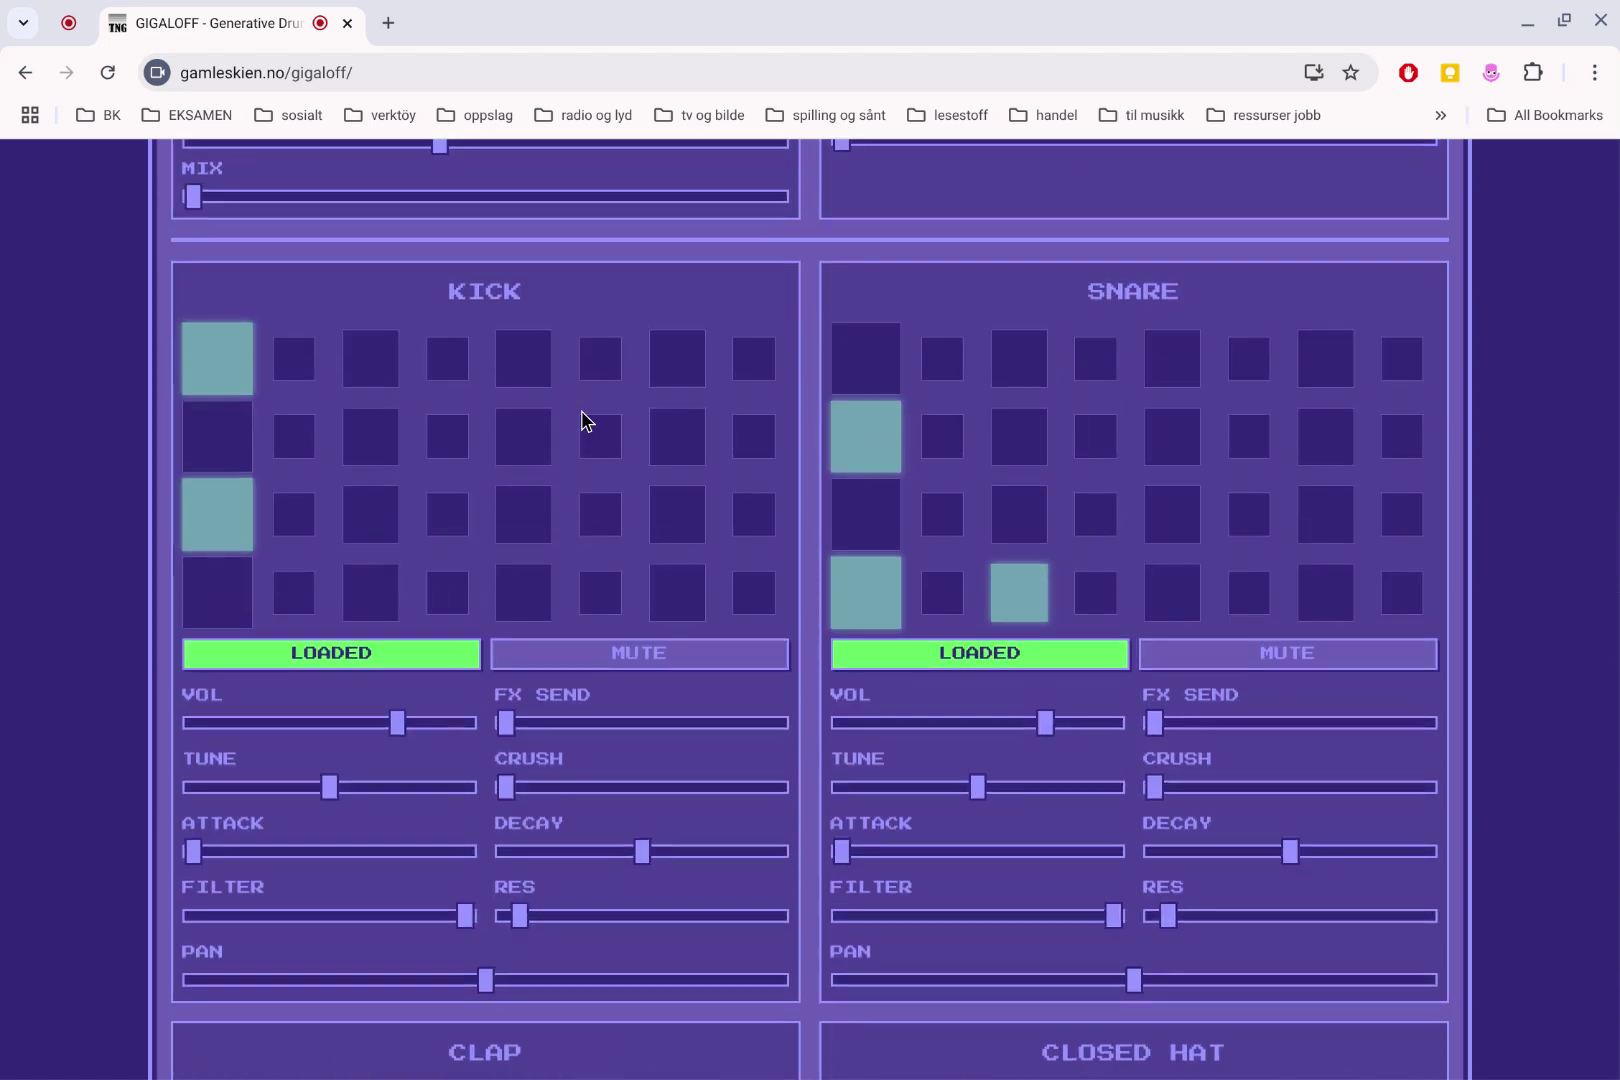
scroll(582, 419, "down", 5)
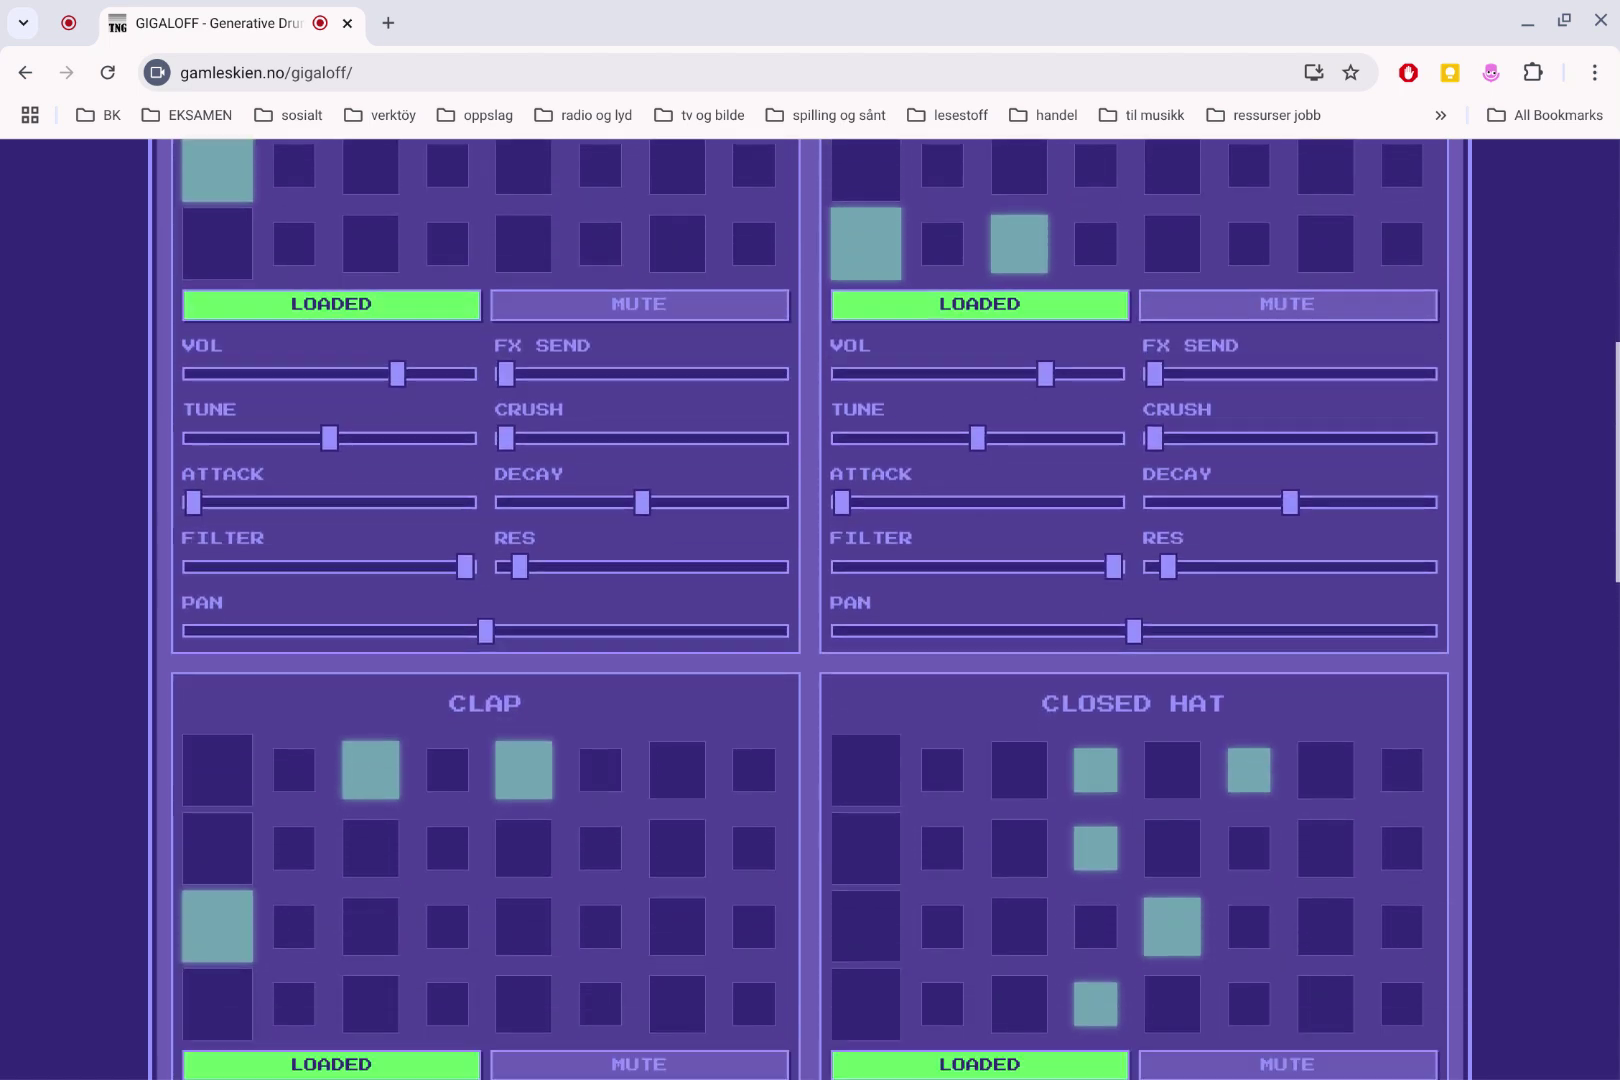
scroll(586, 592, "down", 3)
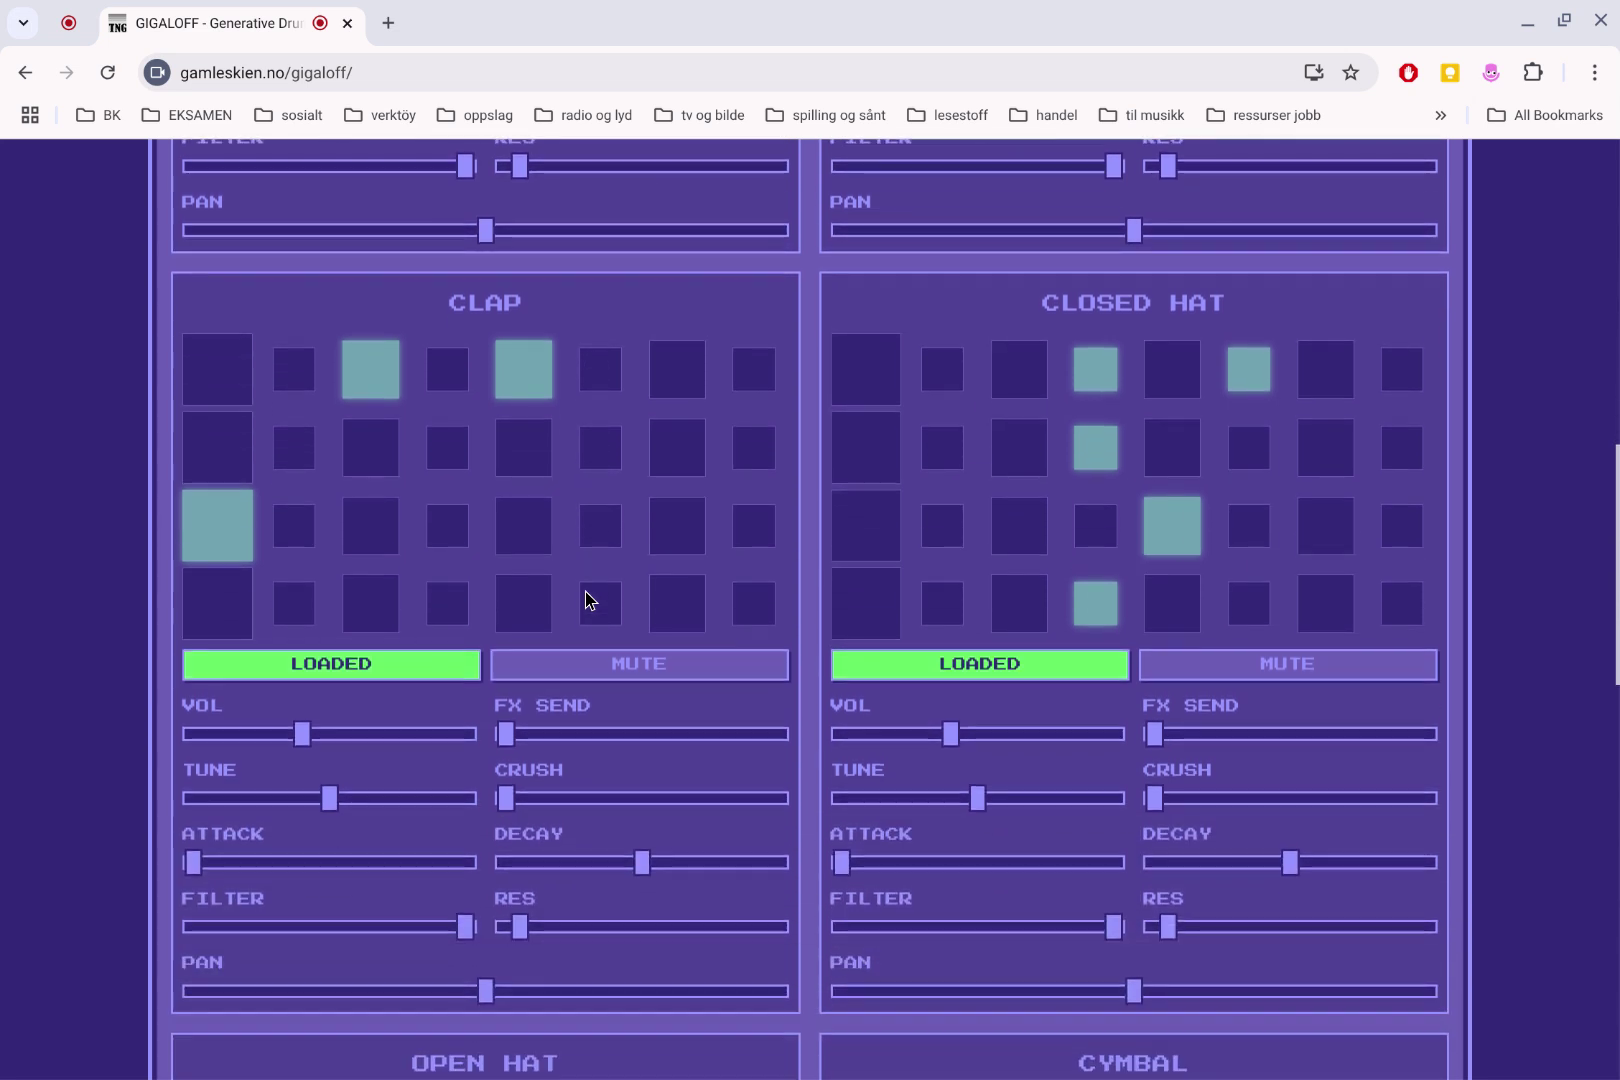
scroll(589, 582, "down", 6)
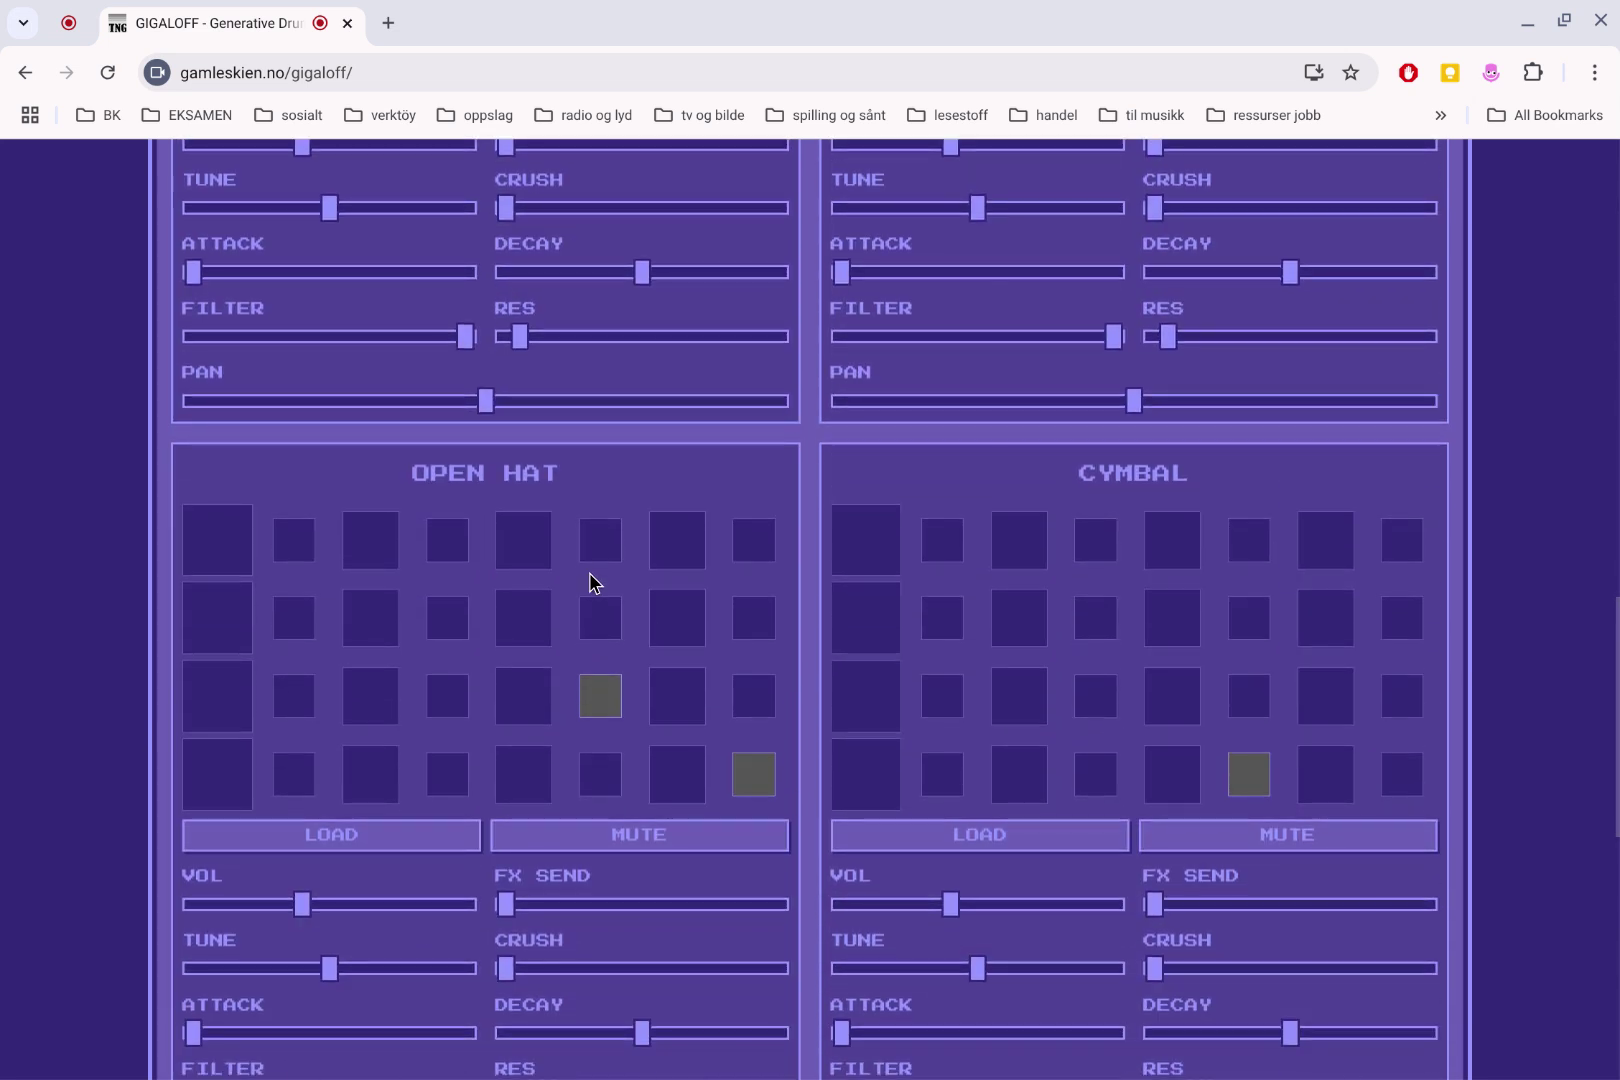
scroll(589, 582, "down", 3)
left_click(360, 547)
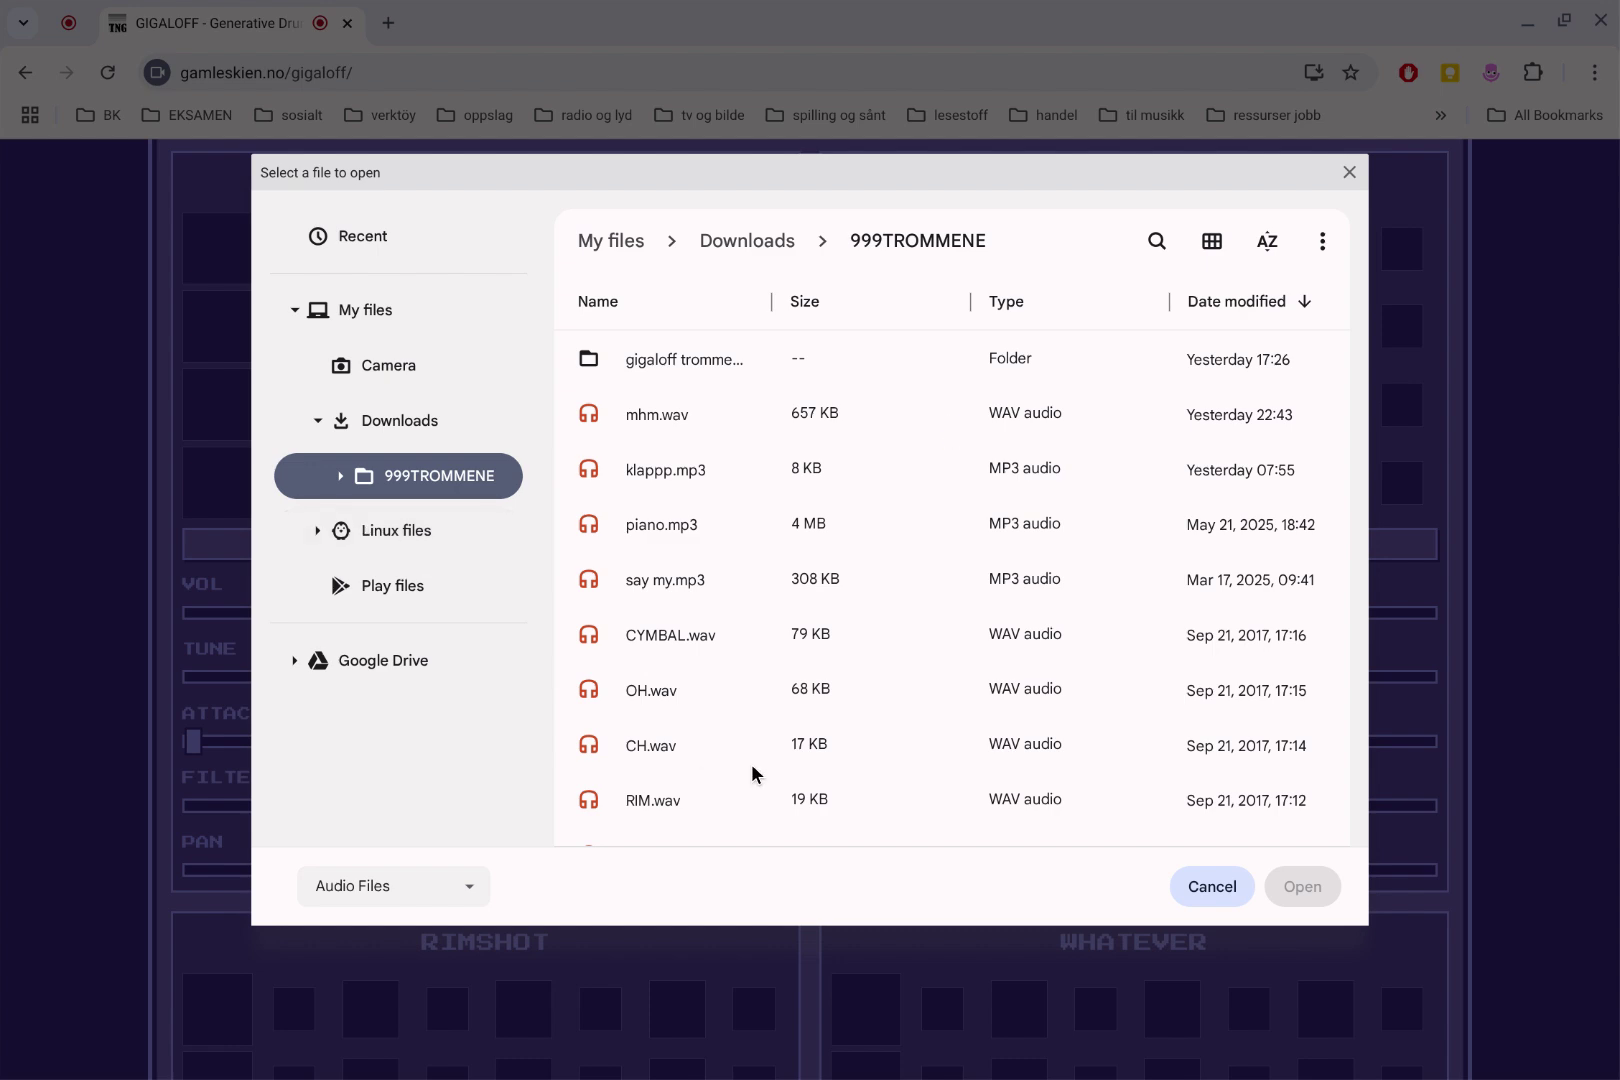
left_click(671, 700)
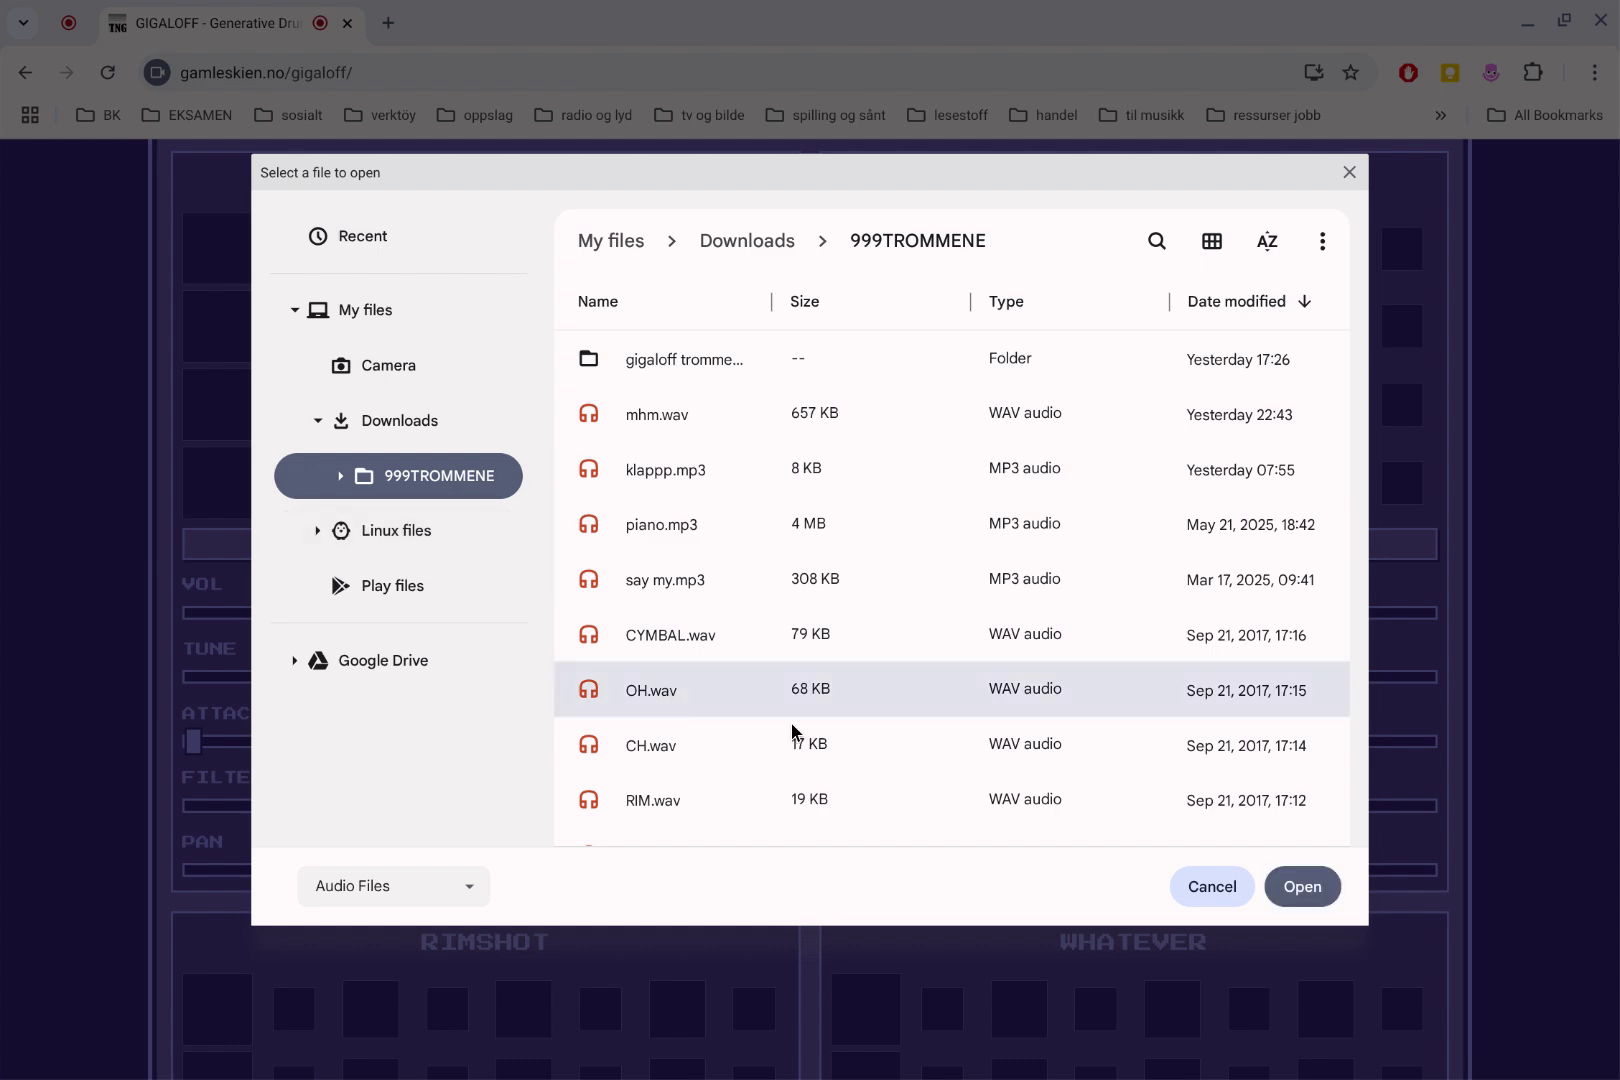
left_click(1302, 887)
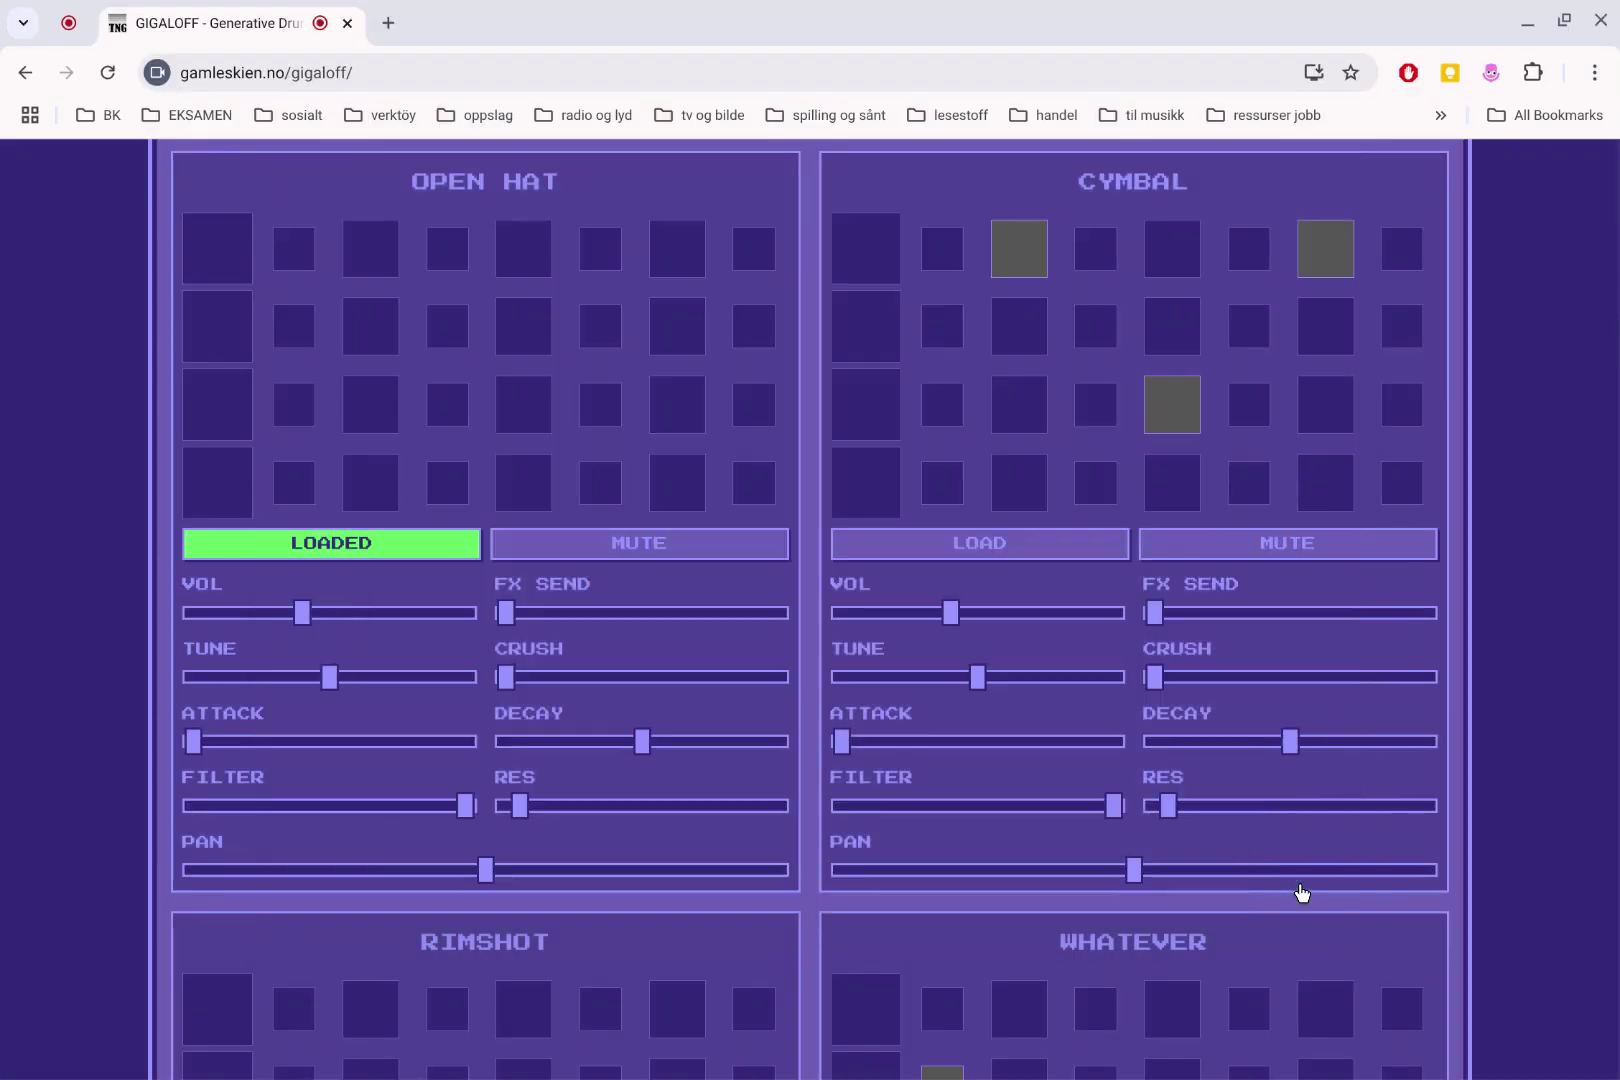
Load the sample CYMBAL.wav from the 999TROMMENE folder into the Cymbal track
left_click(970, 541)
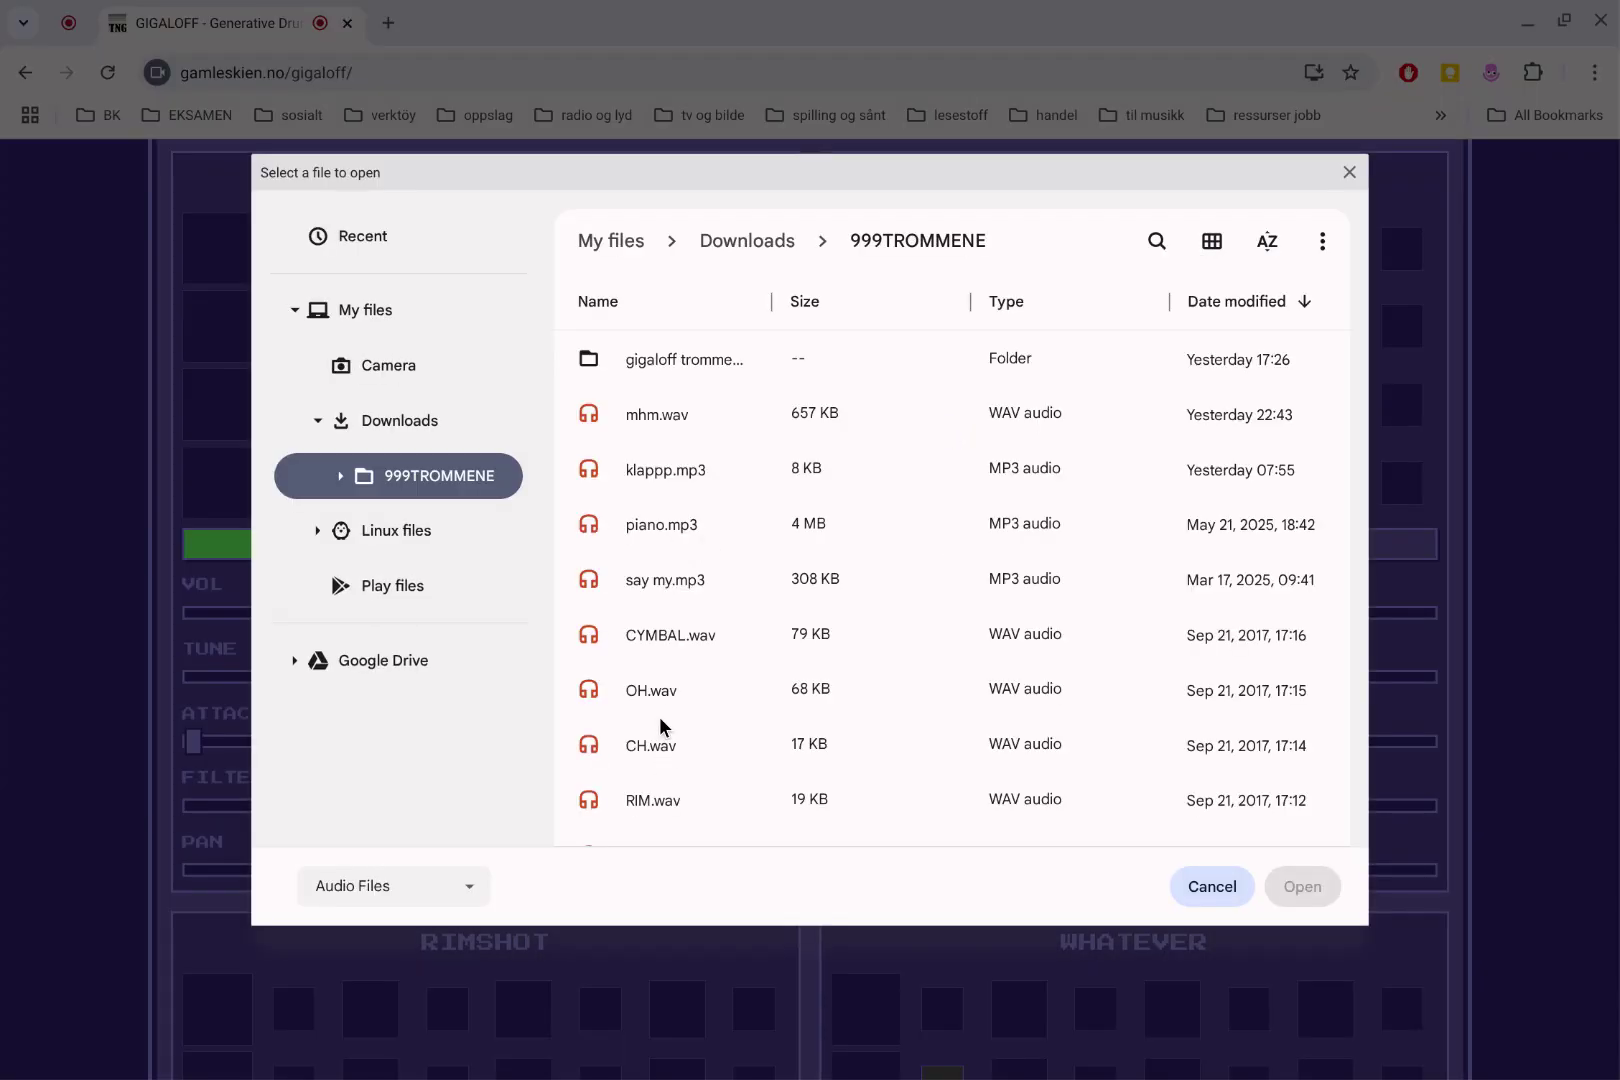
scroll(664, 707, "down", 3)
scroll(650, 620, "down", 1)
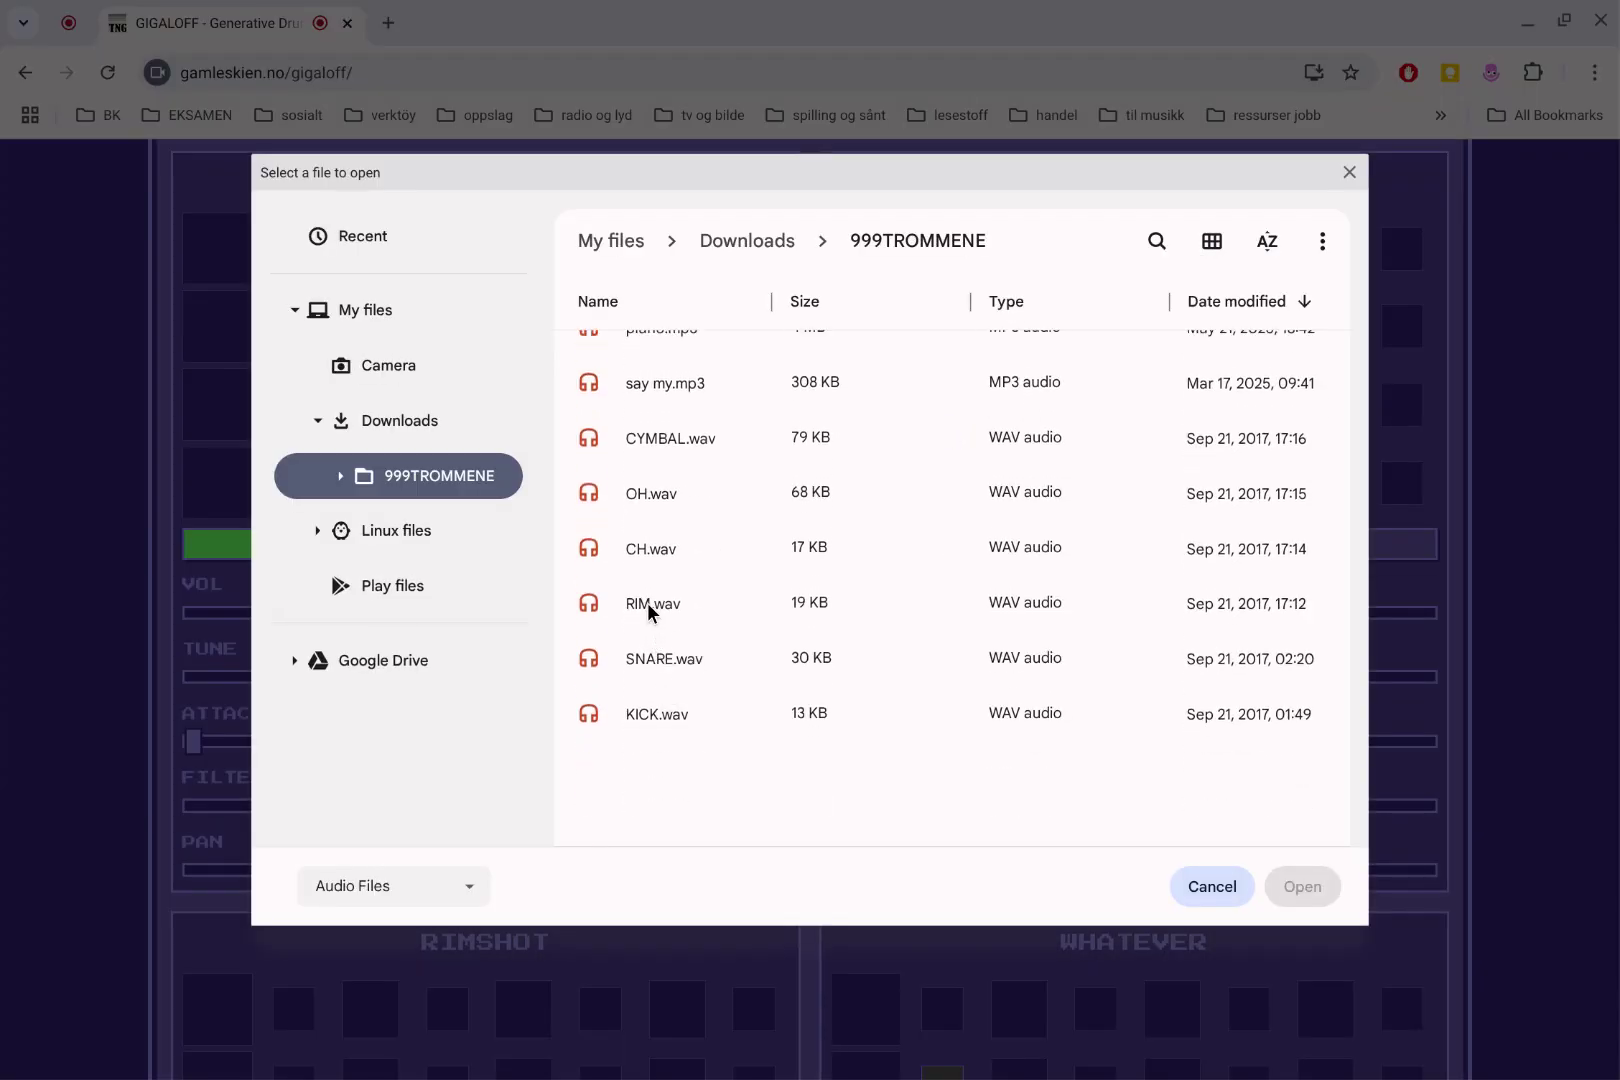
left_click(688, 454)
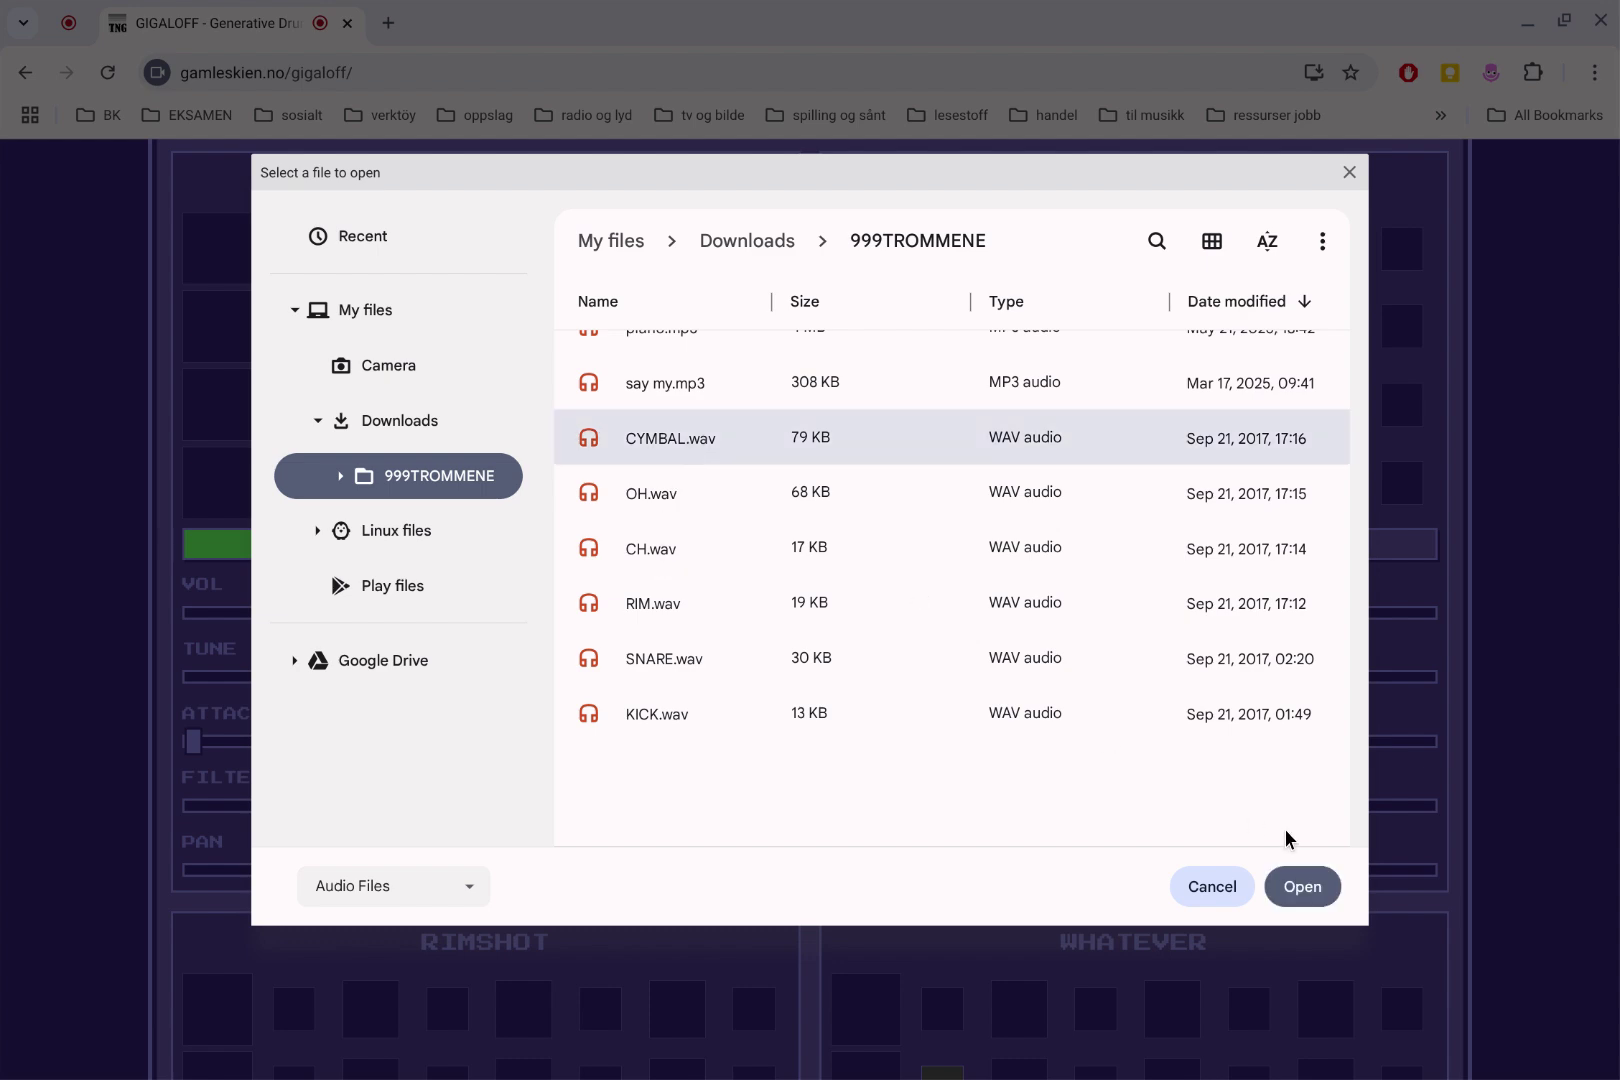
left_click(1300, 884)
Load the sample RIM.wav from the 999TROMMENE folder into the Rimshot track
scroll(785, 755, "down", 4)
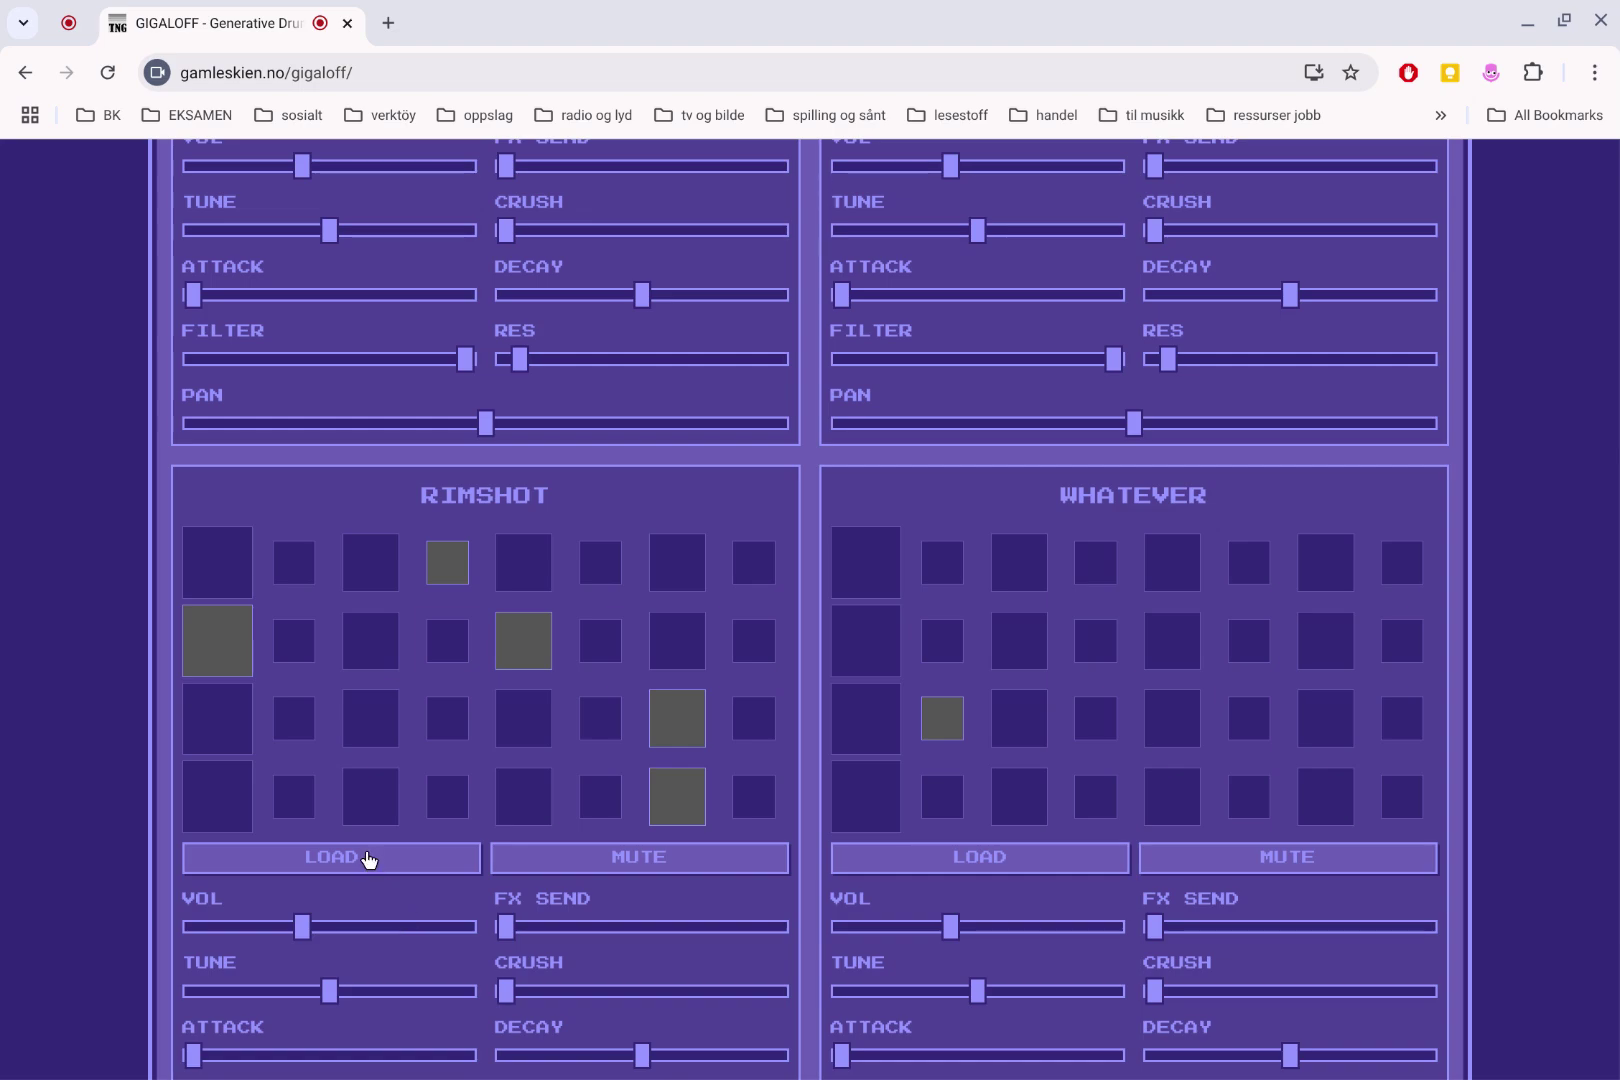
left_click(366, 855)
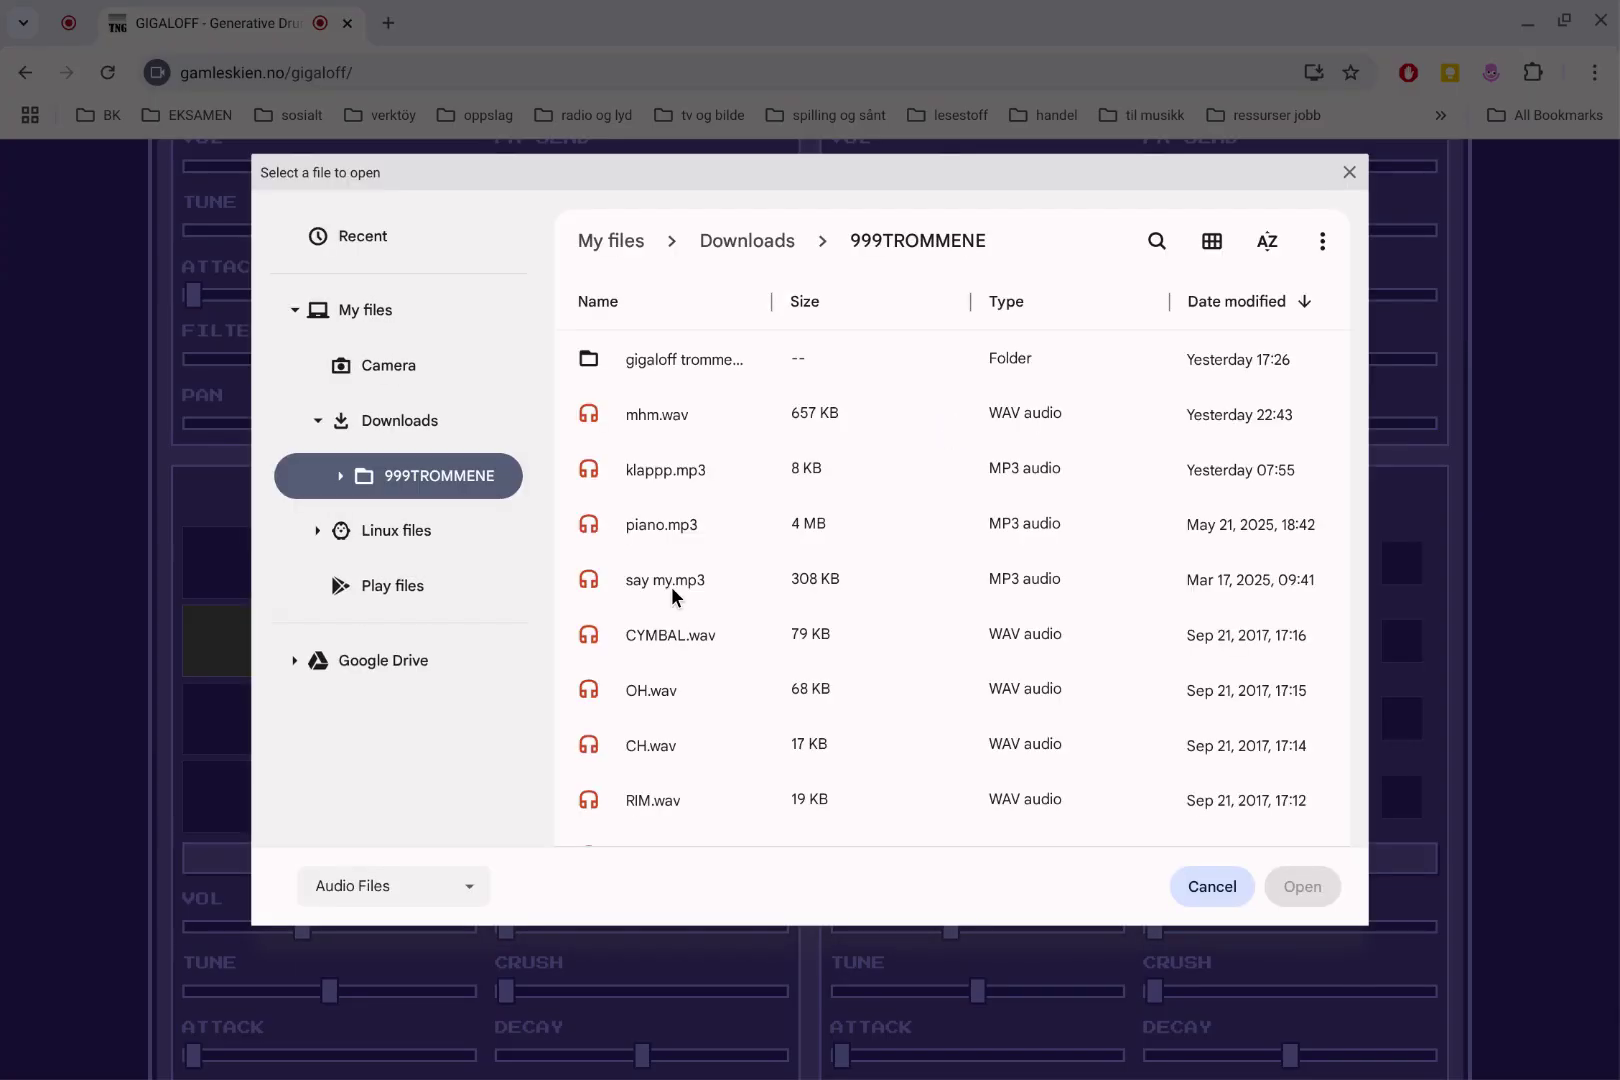
scroll(689, 578, "down", 3)
left_click(650, 660)
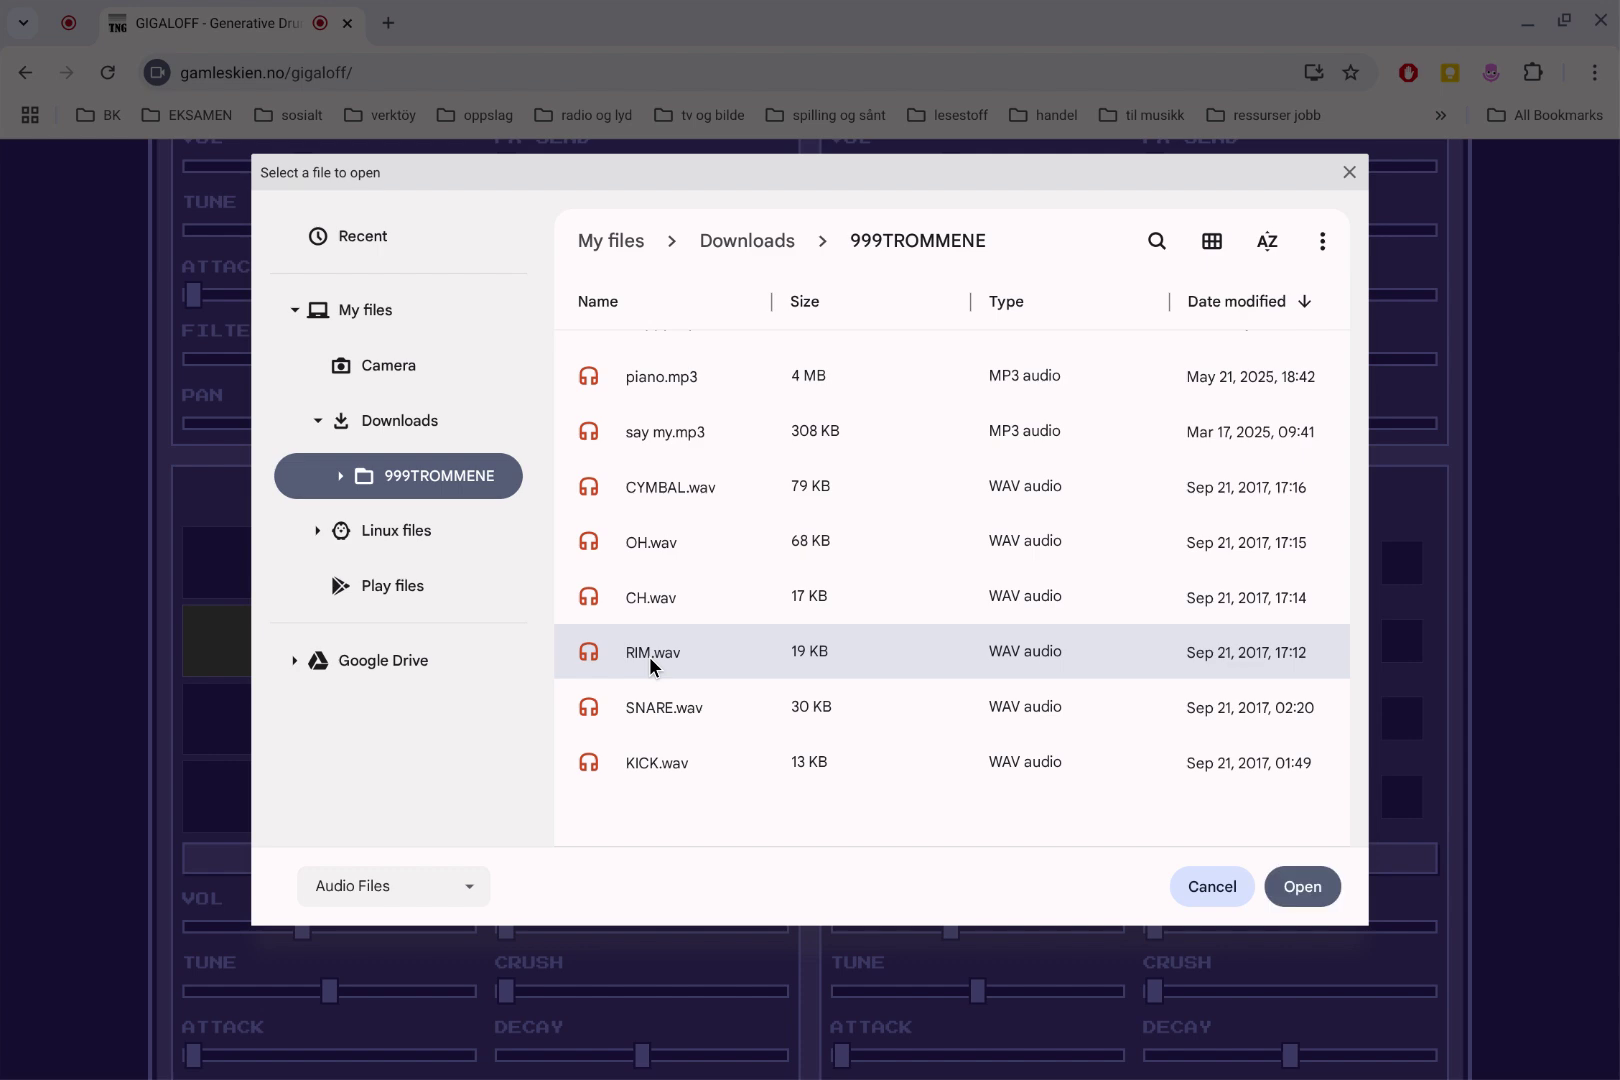
left_click(1303, 888)
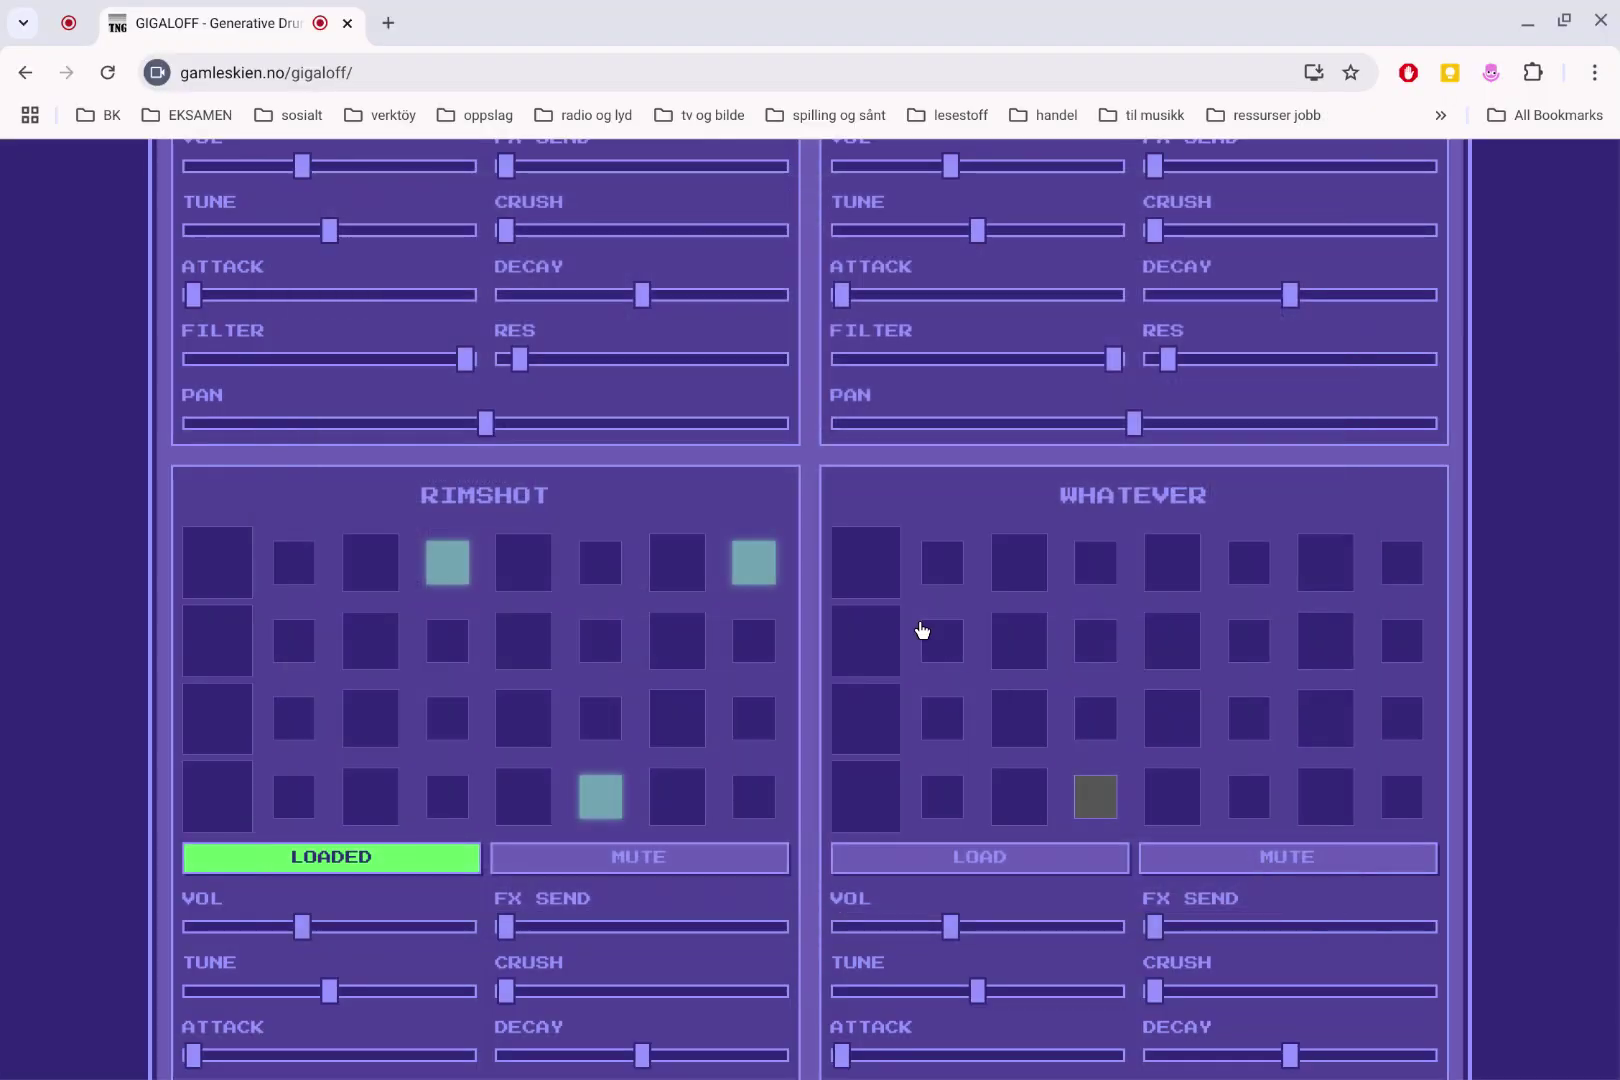
Load the sample piano.mp3 from the 999TROMMENE folder into the Whatever track
scroll(921, 629, "down", 2)
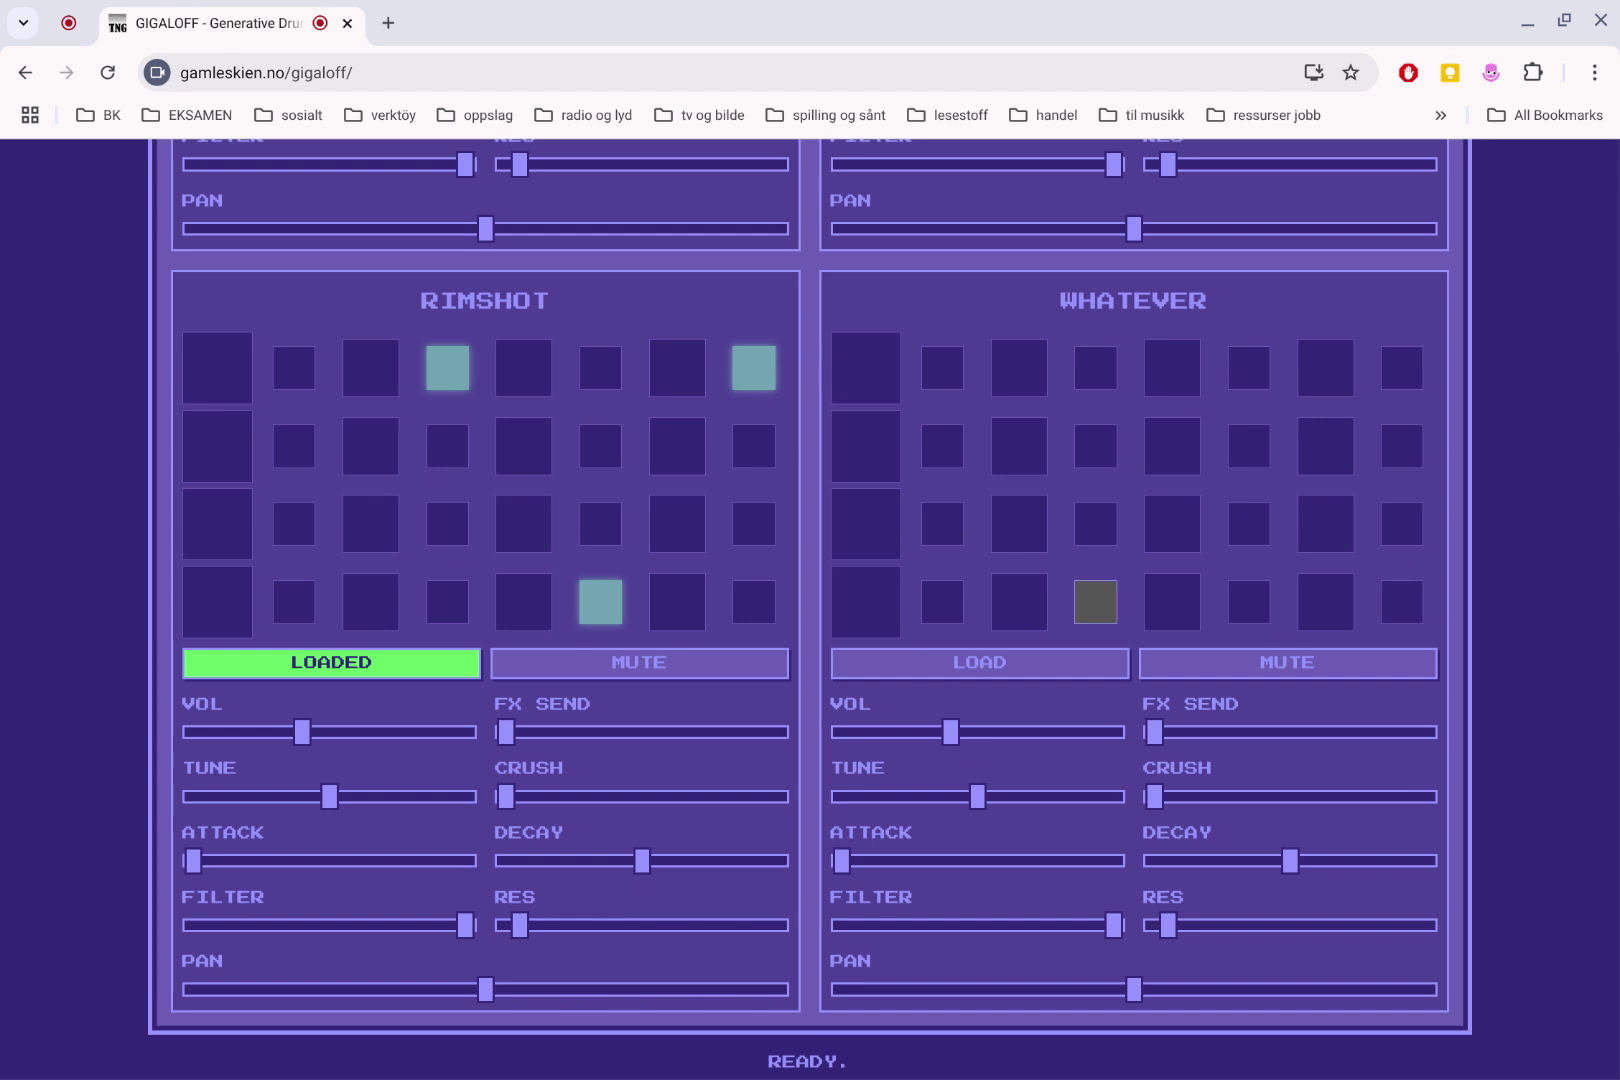
left_click(997, 662)
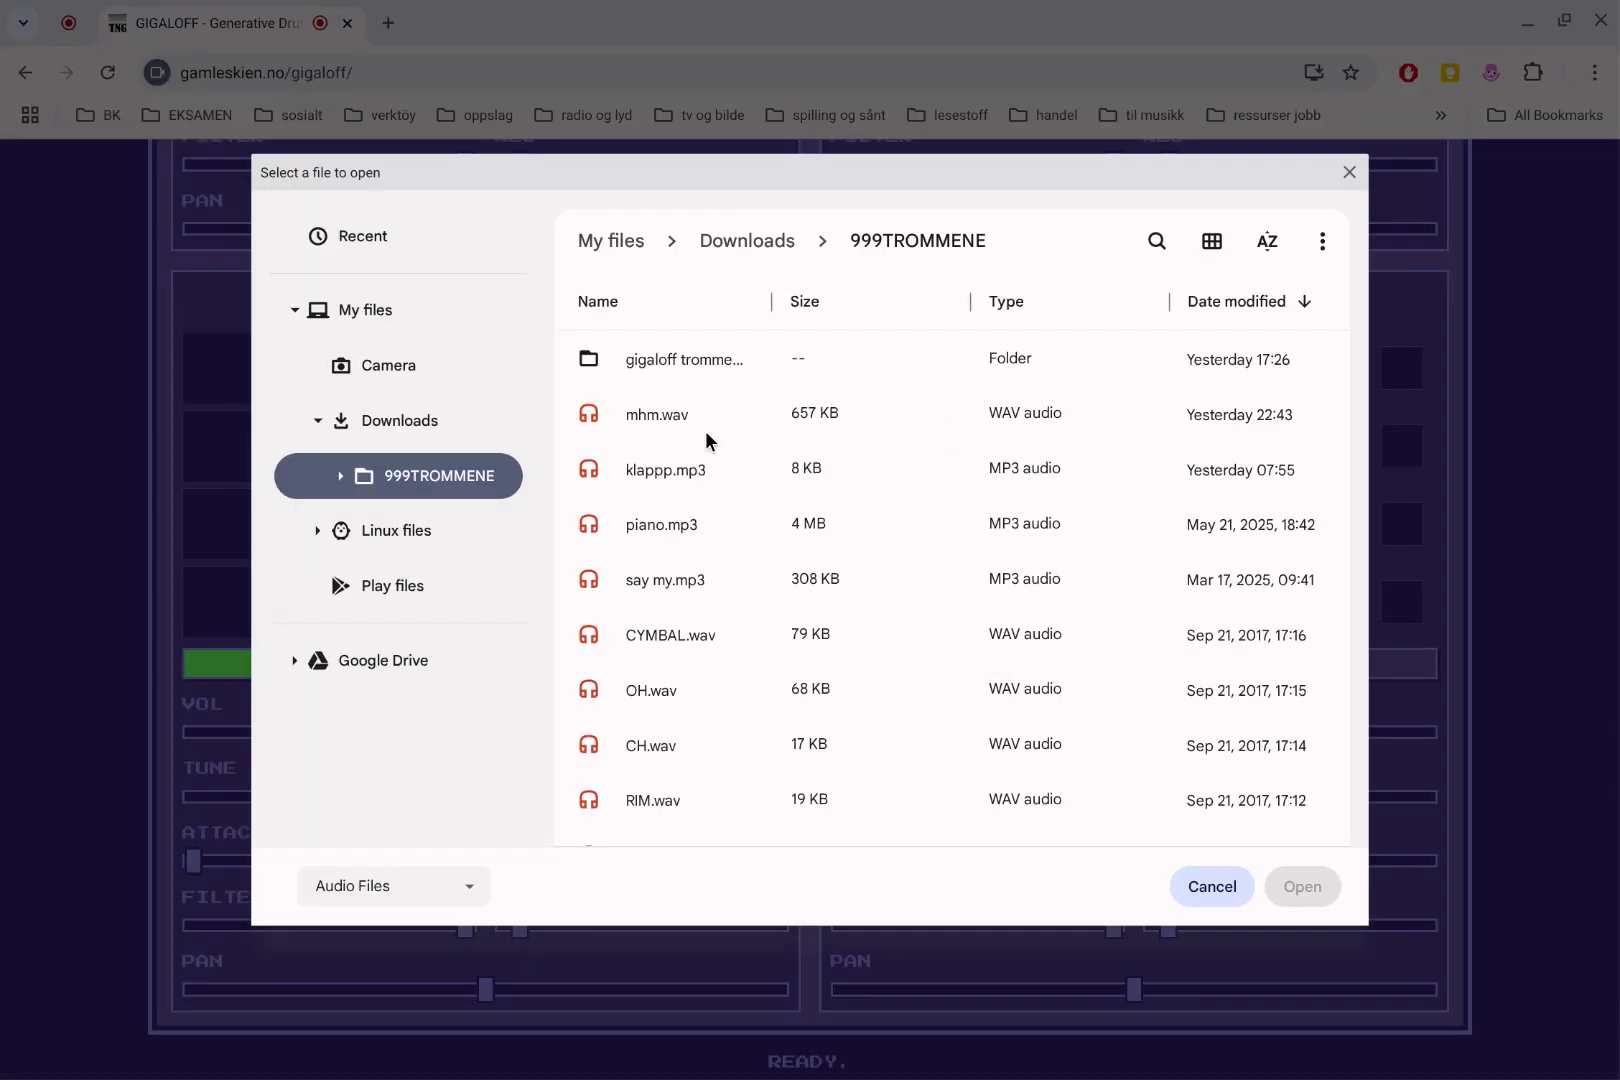
left_click(665, 522)
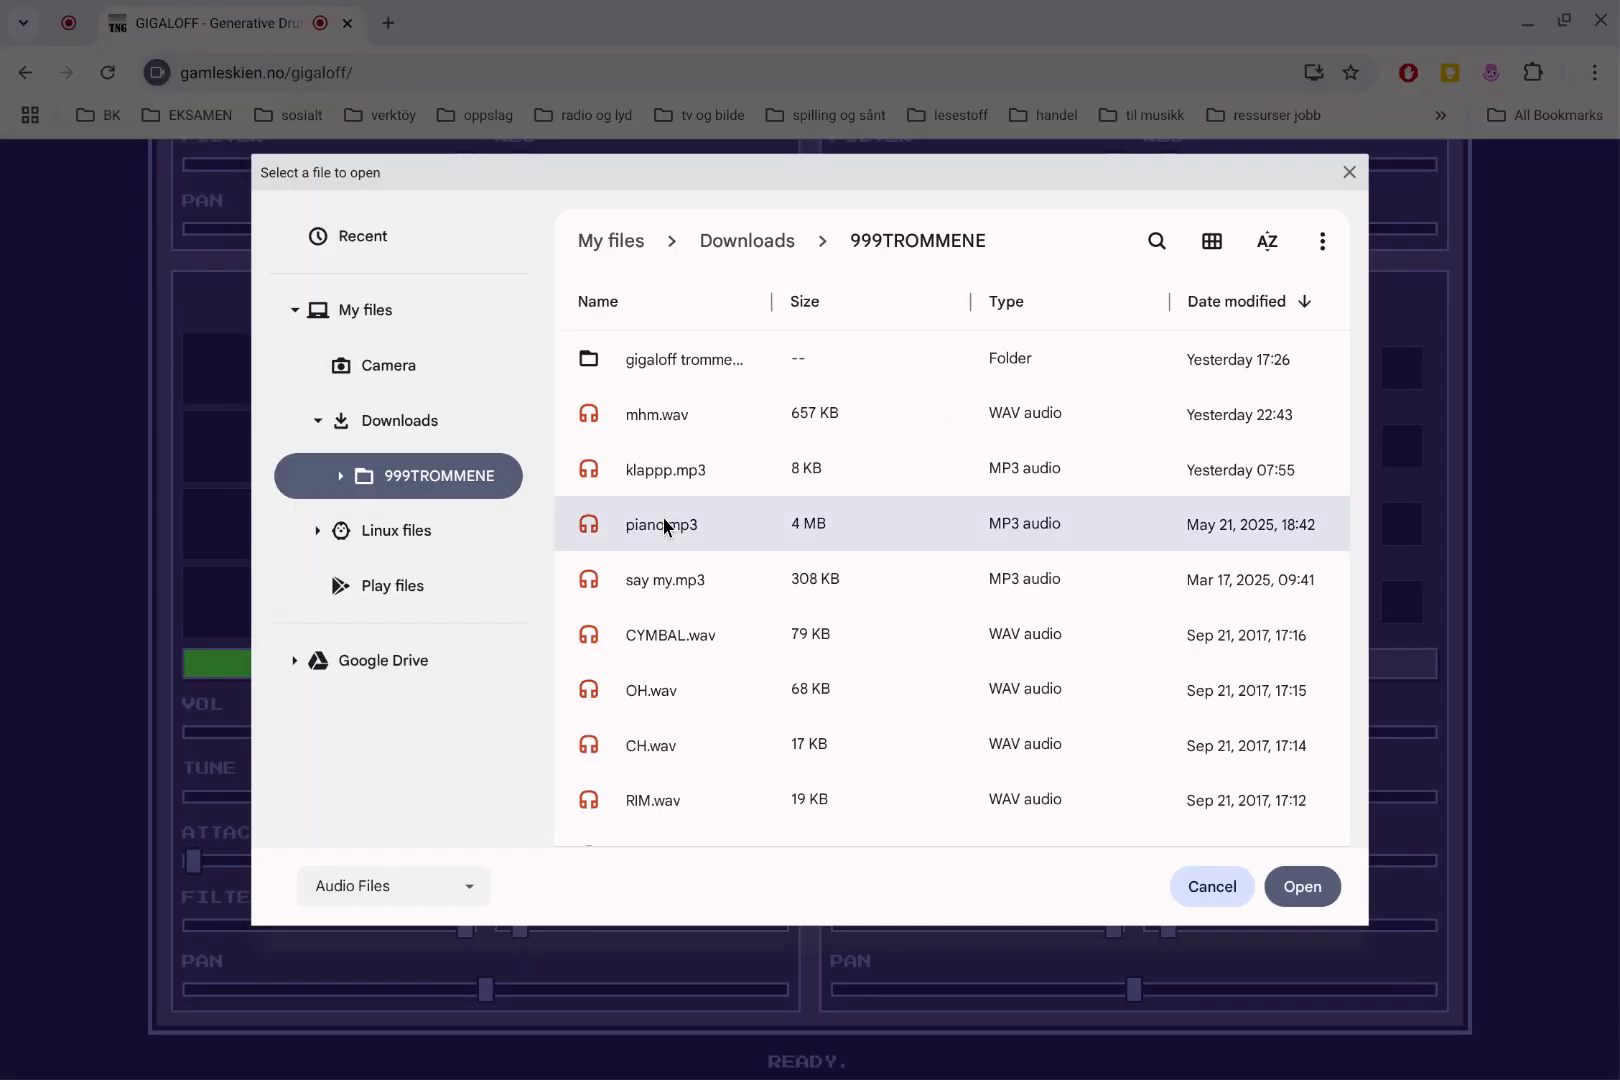
left_click(1302, 885)
Check that every instrument track has a sample loaded and start playback of the drum pattern
scroll(705, 549, "up", 5)
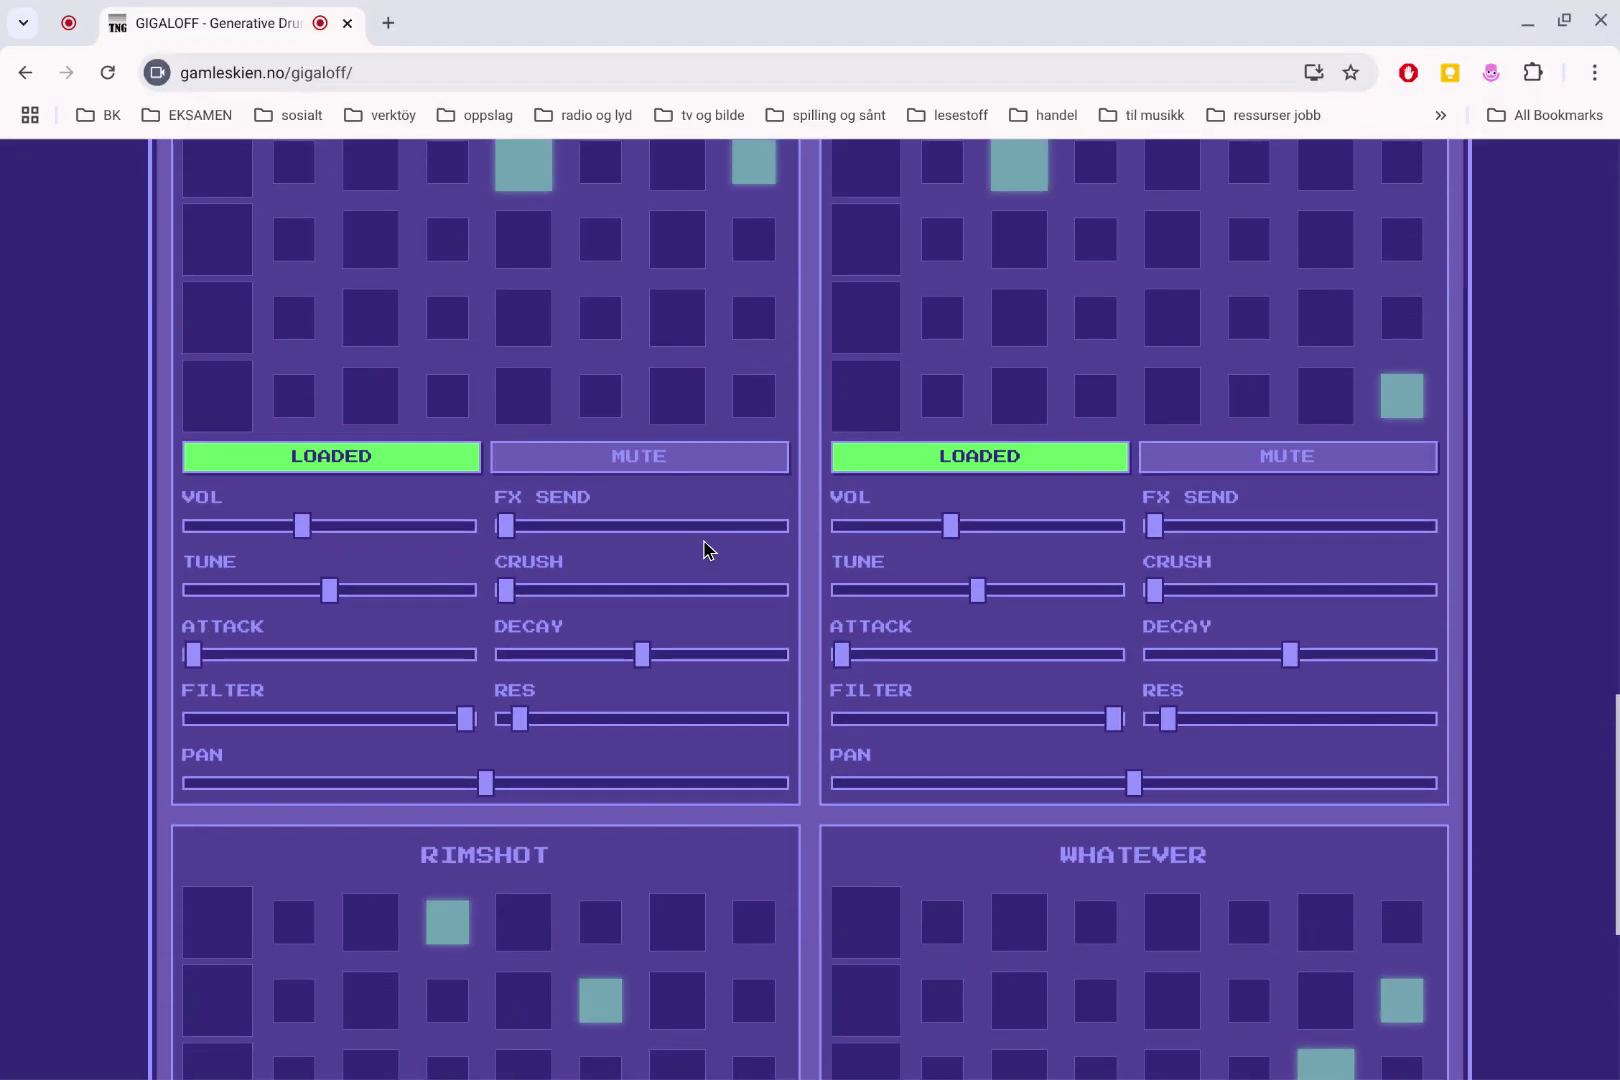
scroll(705, 549, "up", 2)
scroll(705, 549, "down", 5)
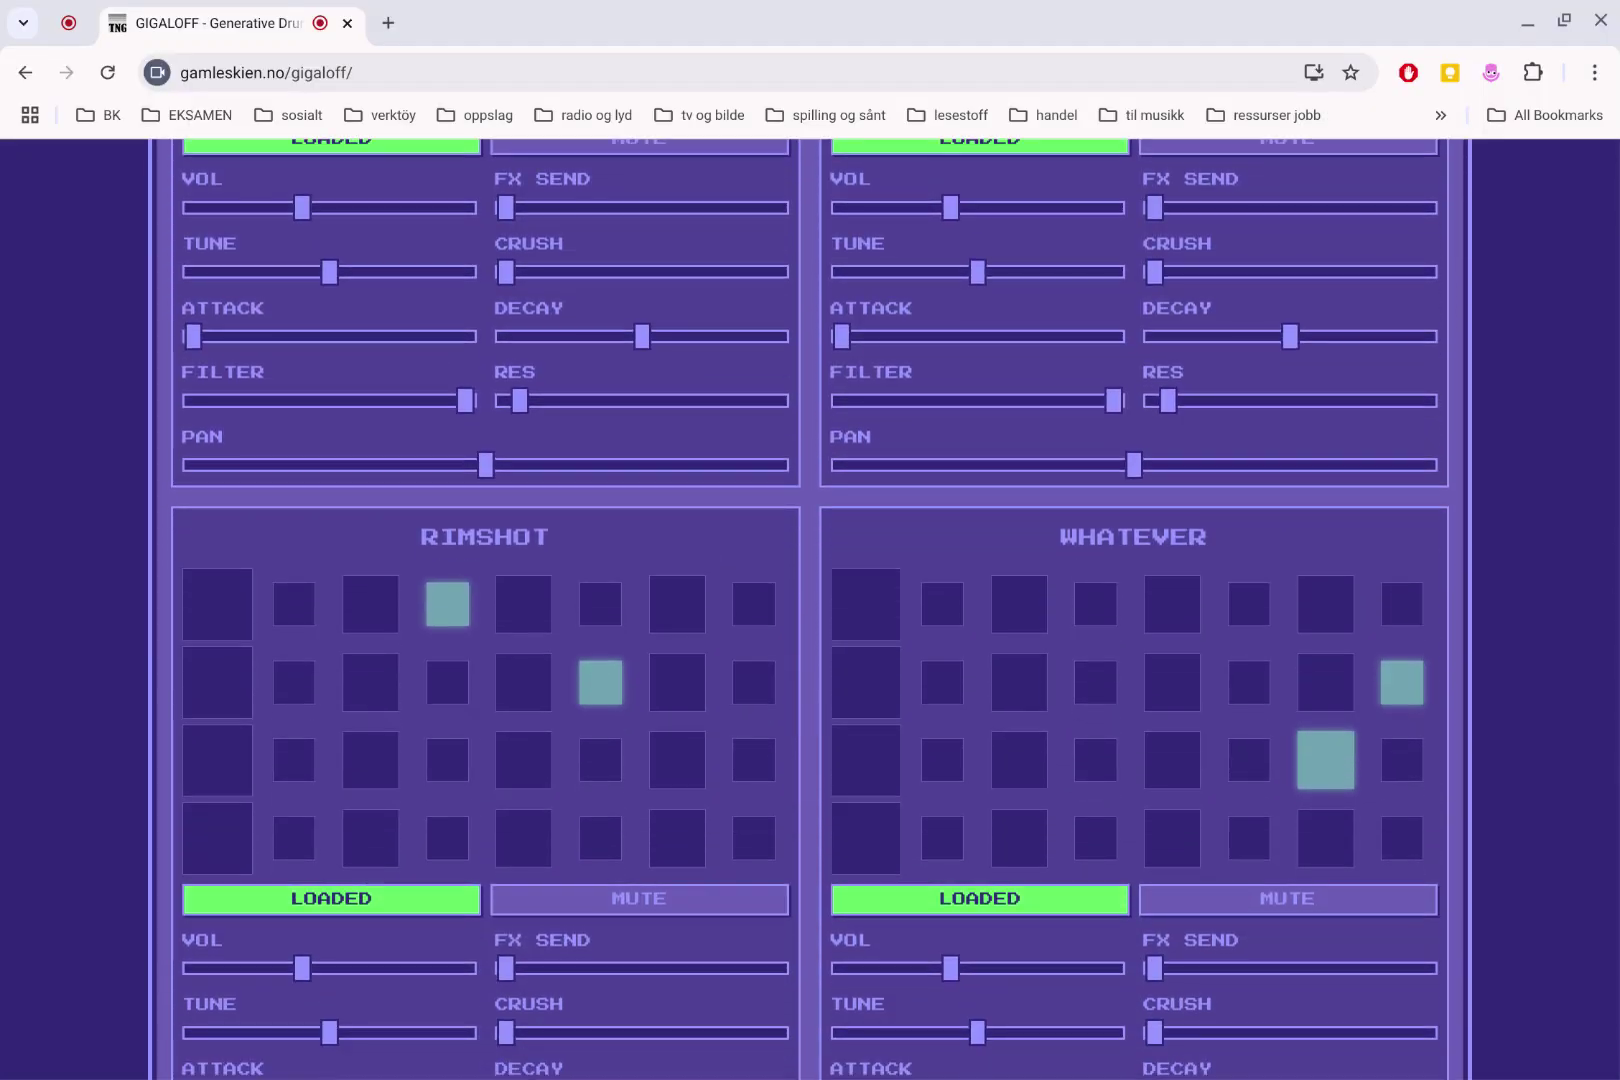
scroll(683, 563, "down", 3)
scroll(683, 563, "up", 15)
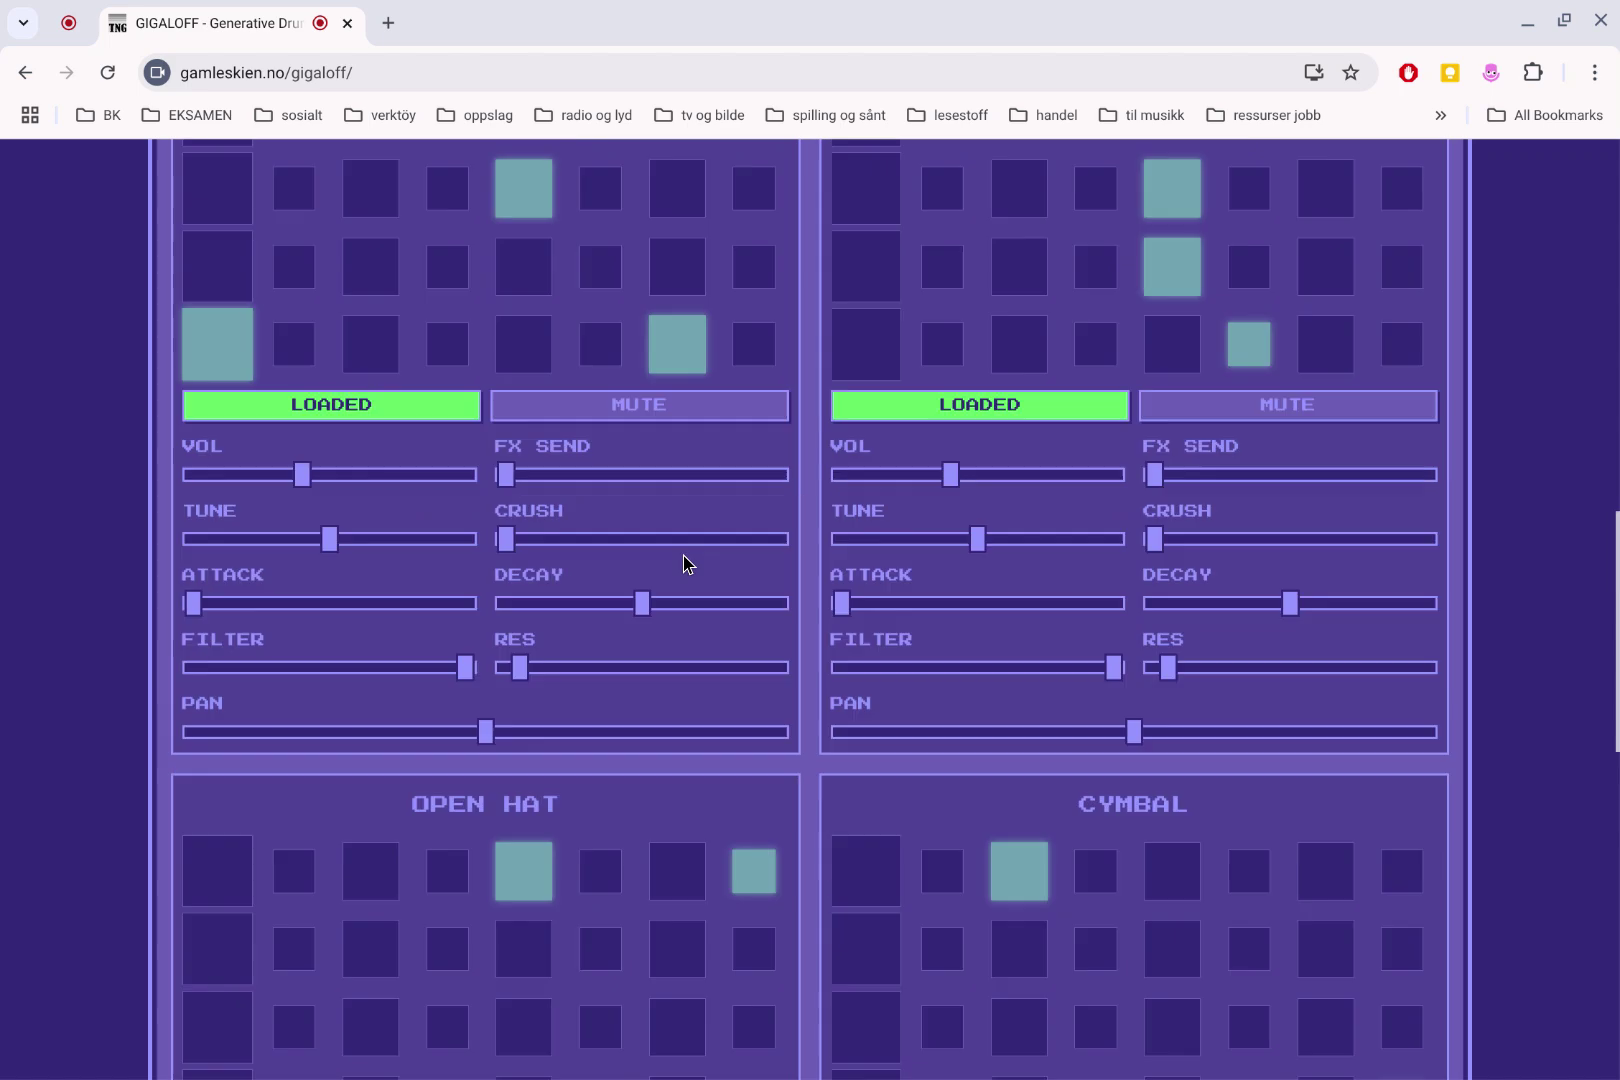
scroll(683, 556, "up", 6)
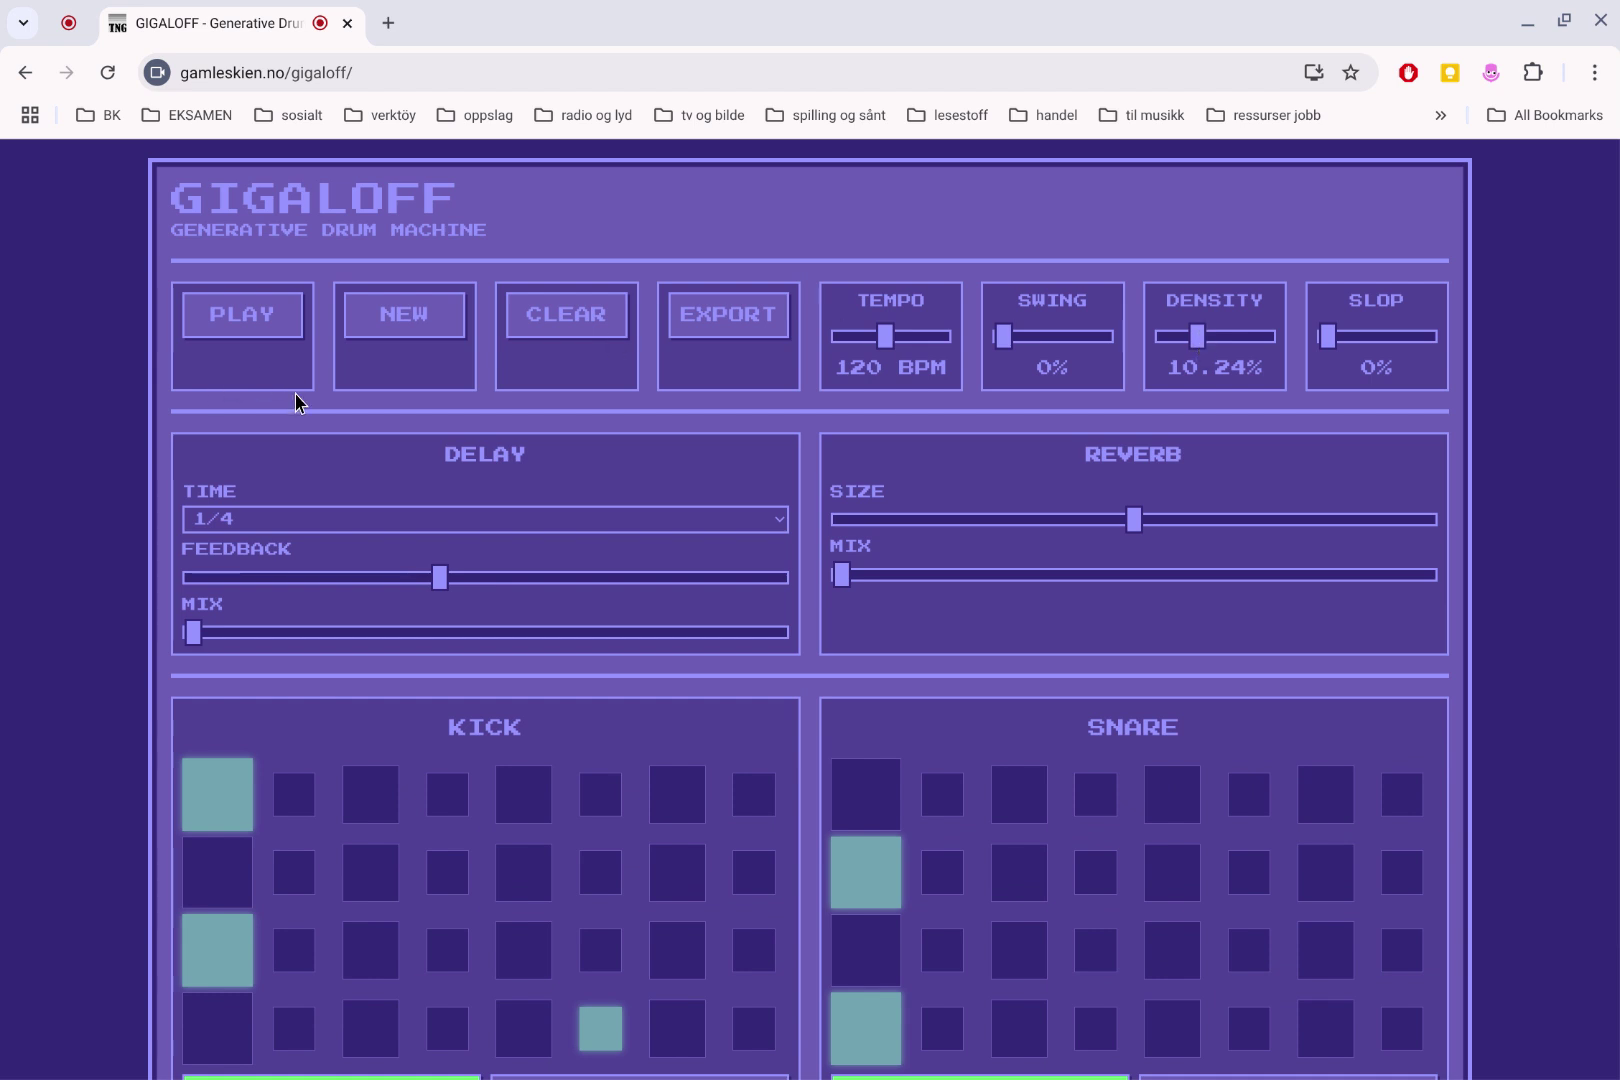
left_click(242, 315)
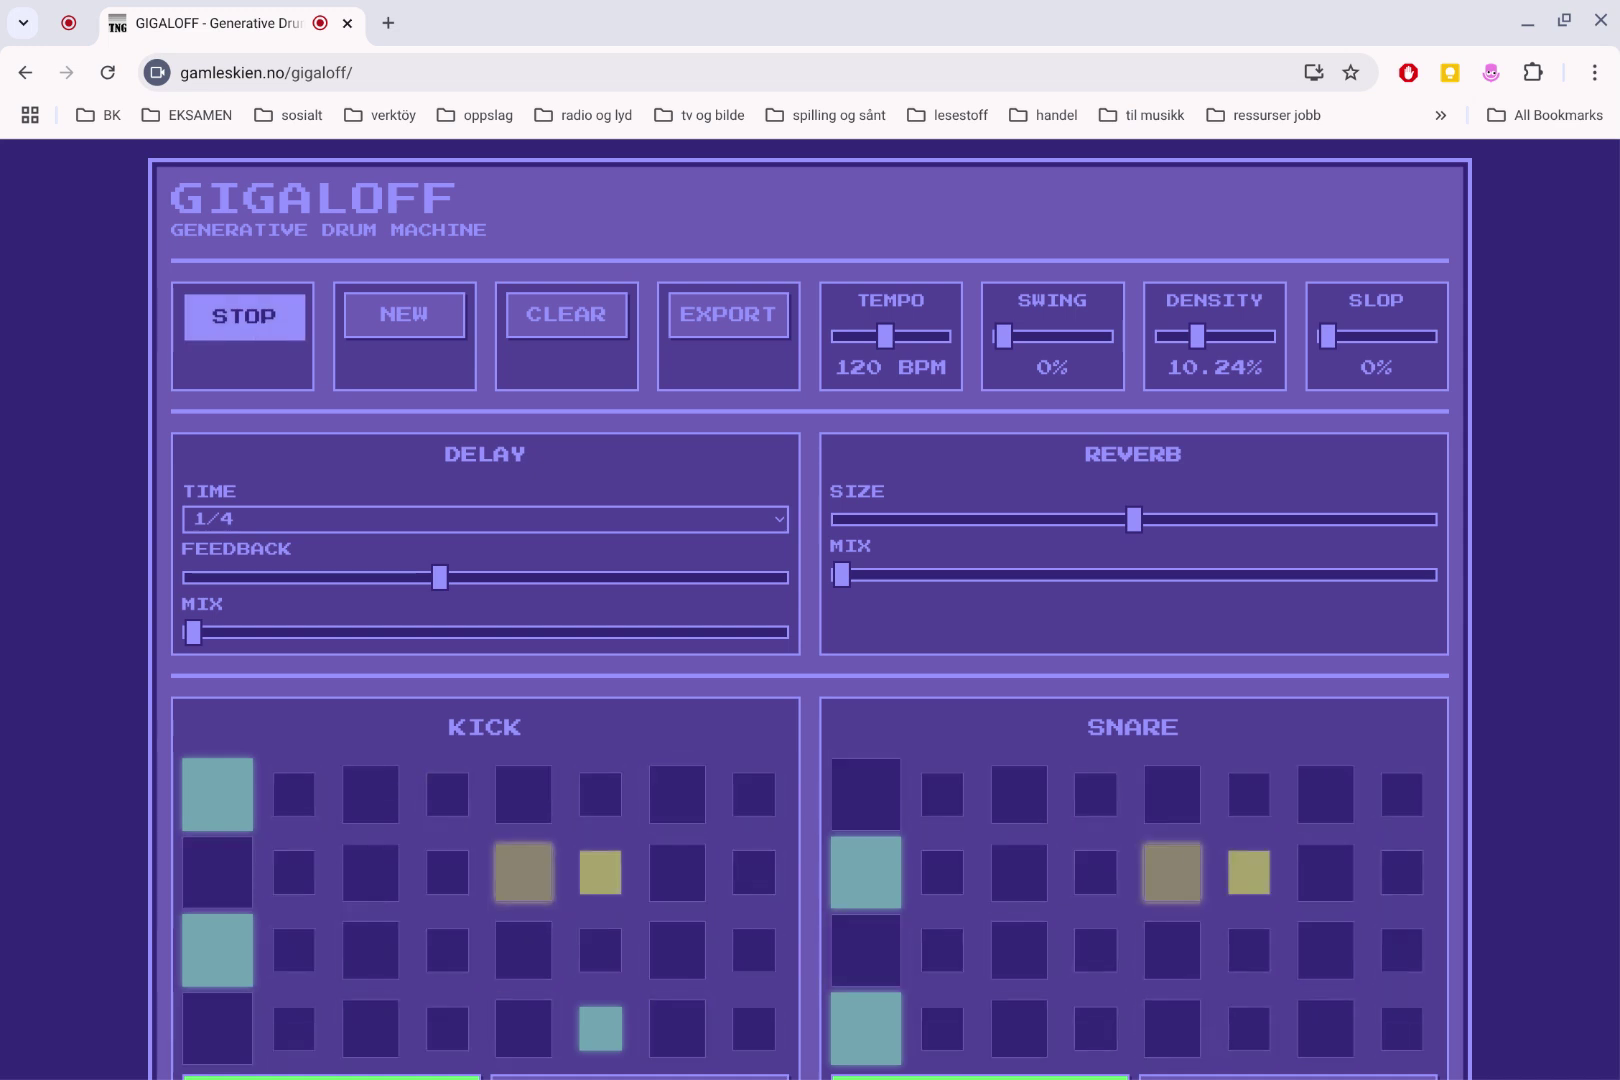
Raise the Whatever track's volume to its maximum
scroll(1012, 578, "down", 12)
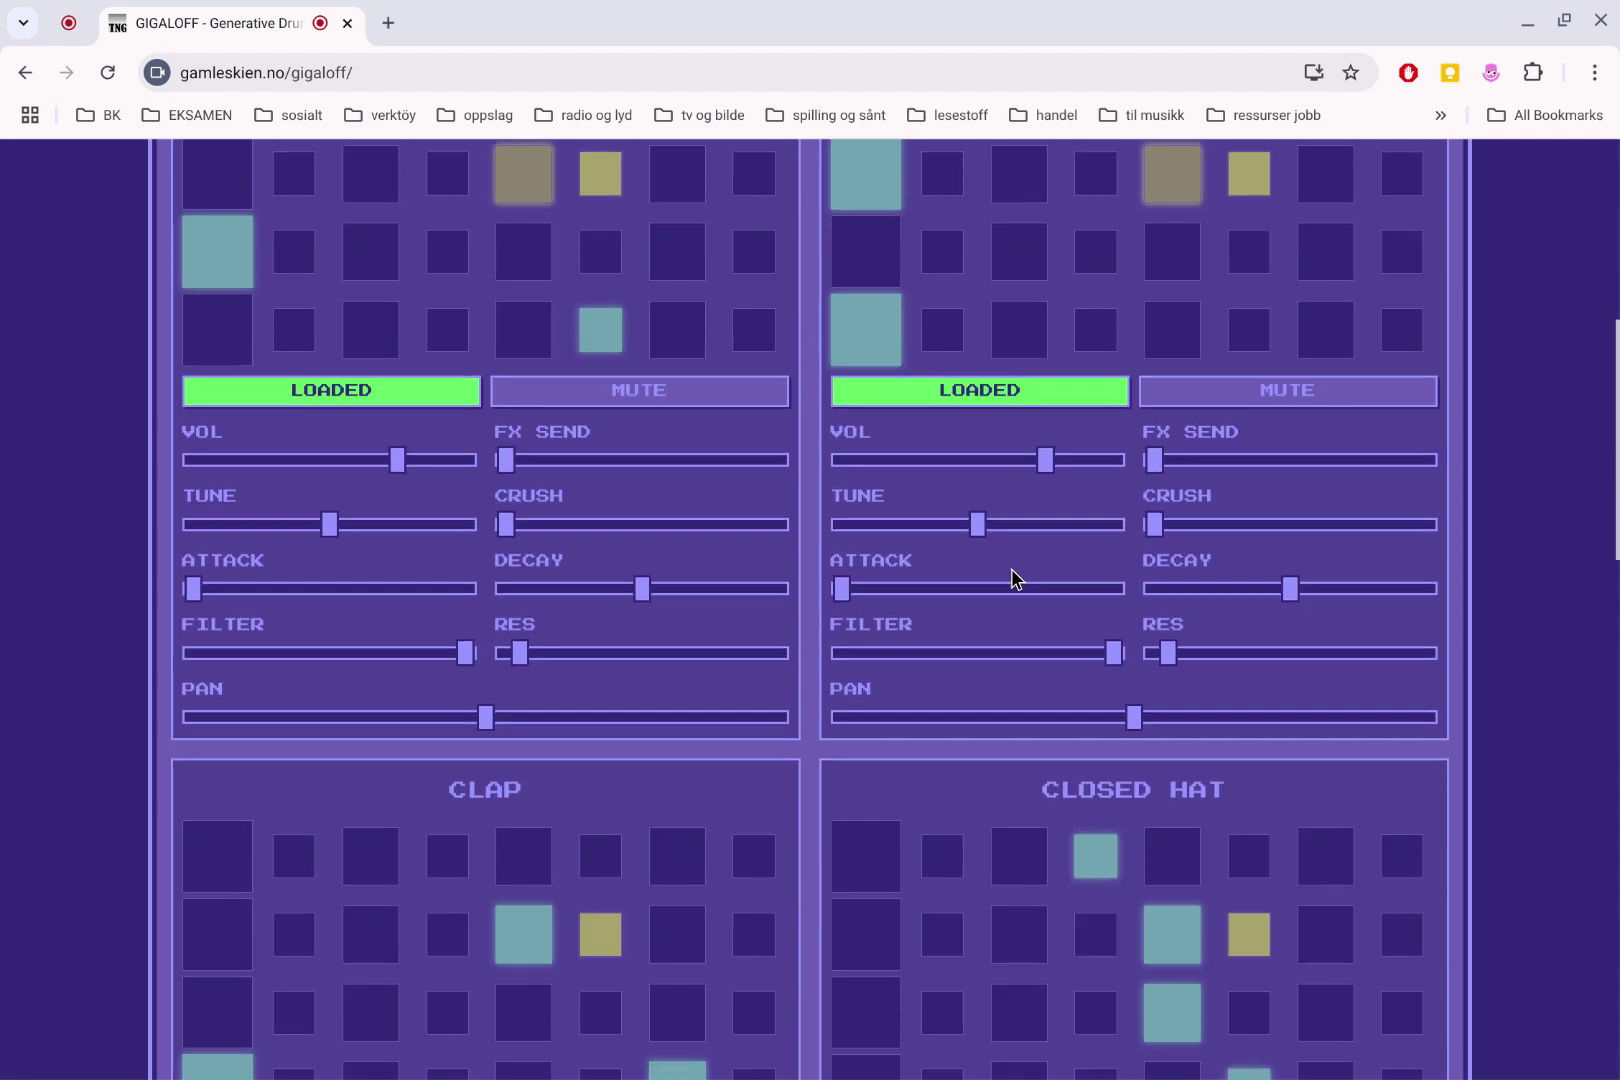
scroll(1012, 578, "down", 12)
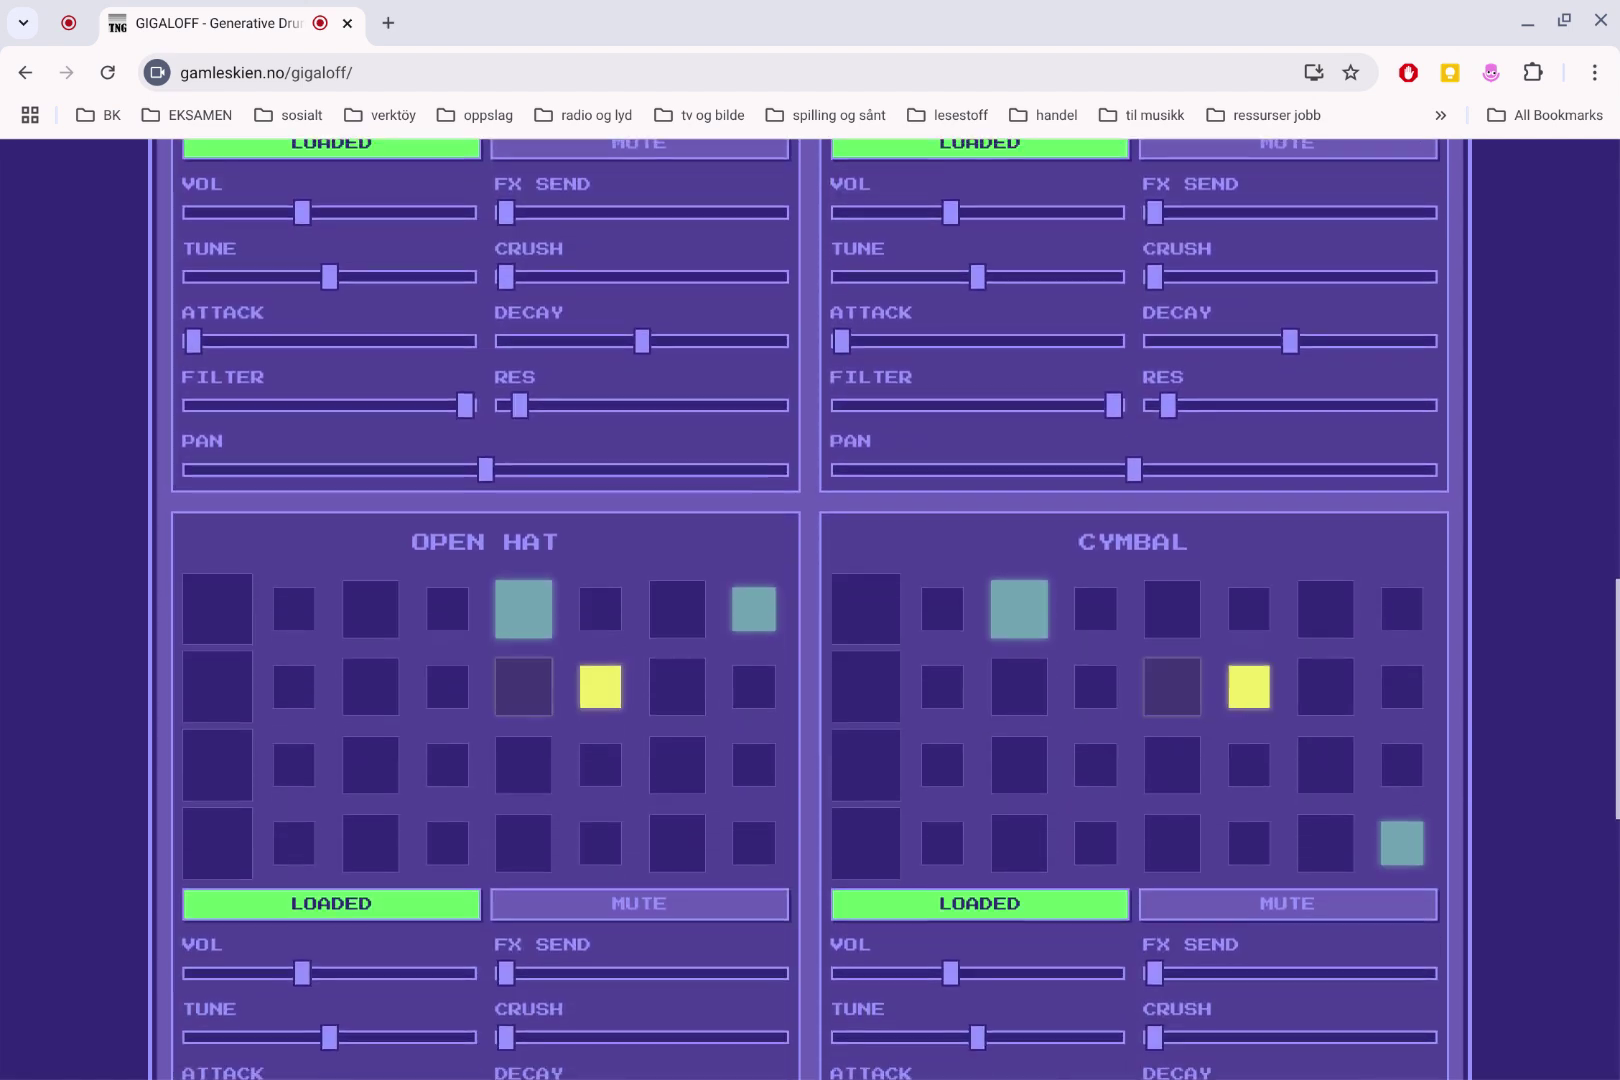
scroll(745, 832, "down", 3)
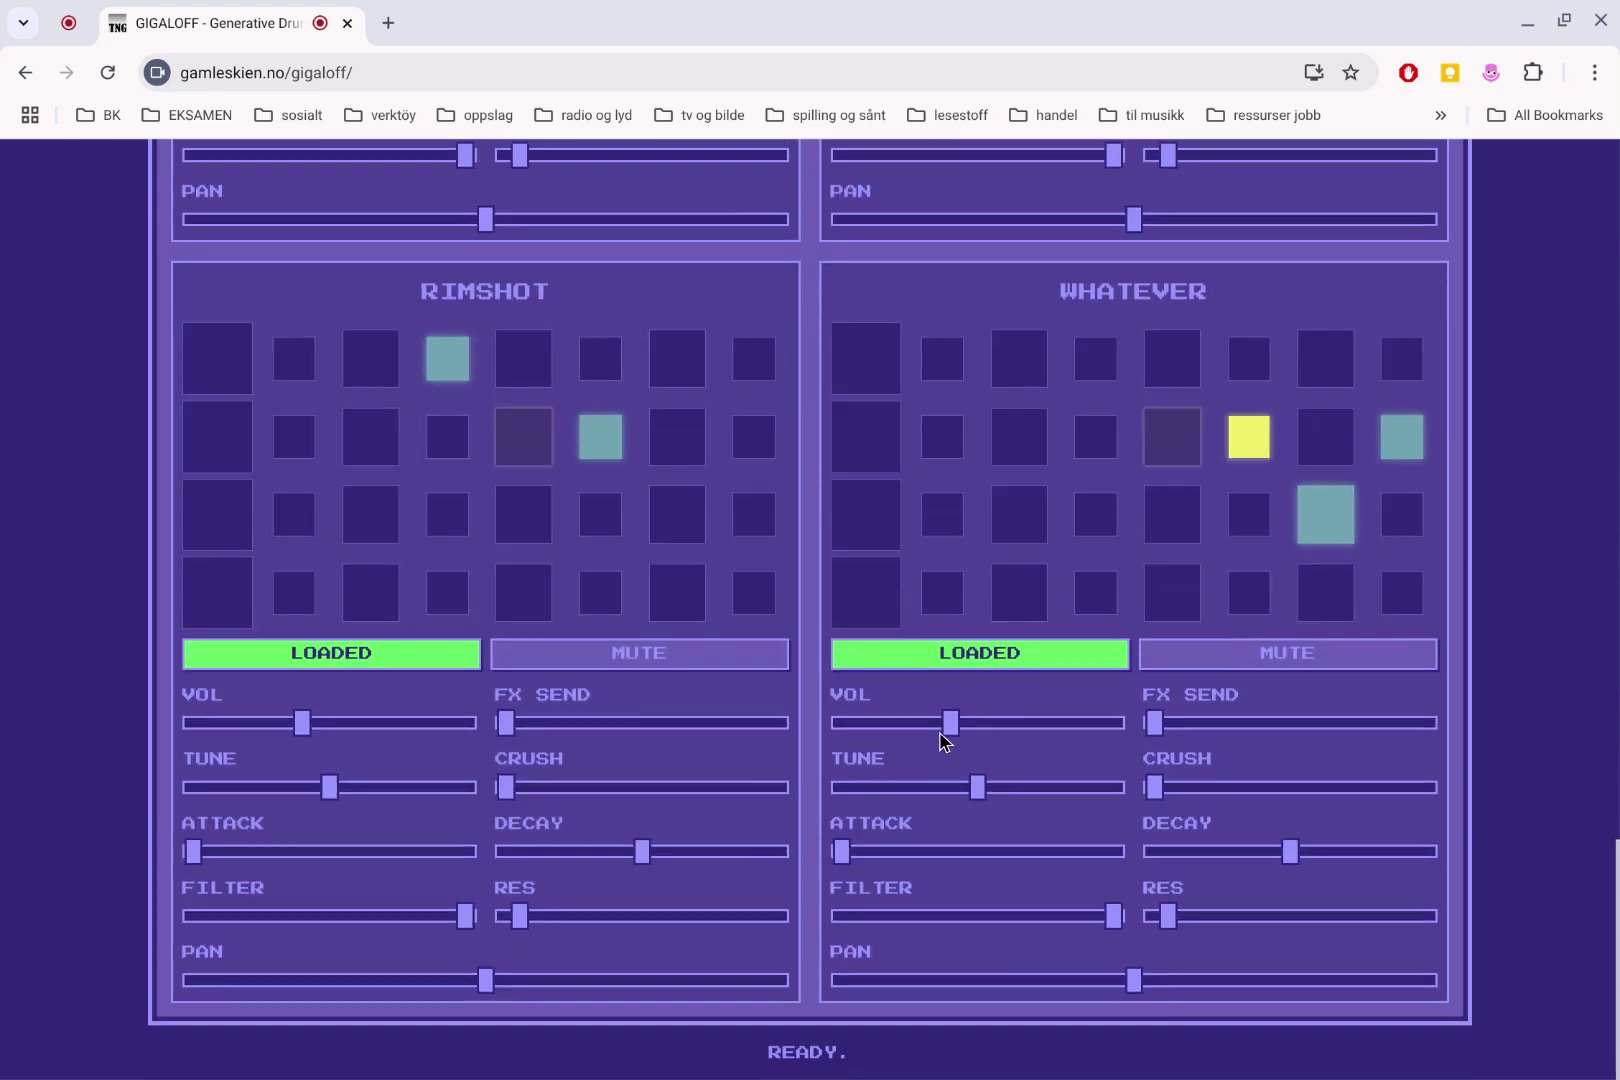
left_click_drag(951, 726, 1118, 737)
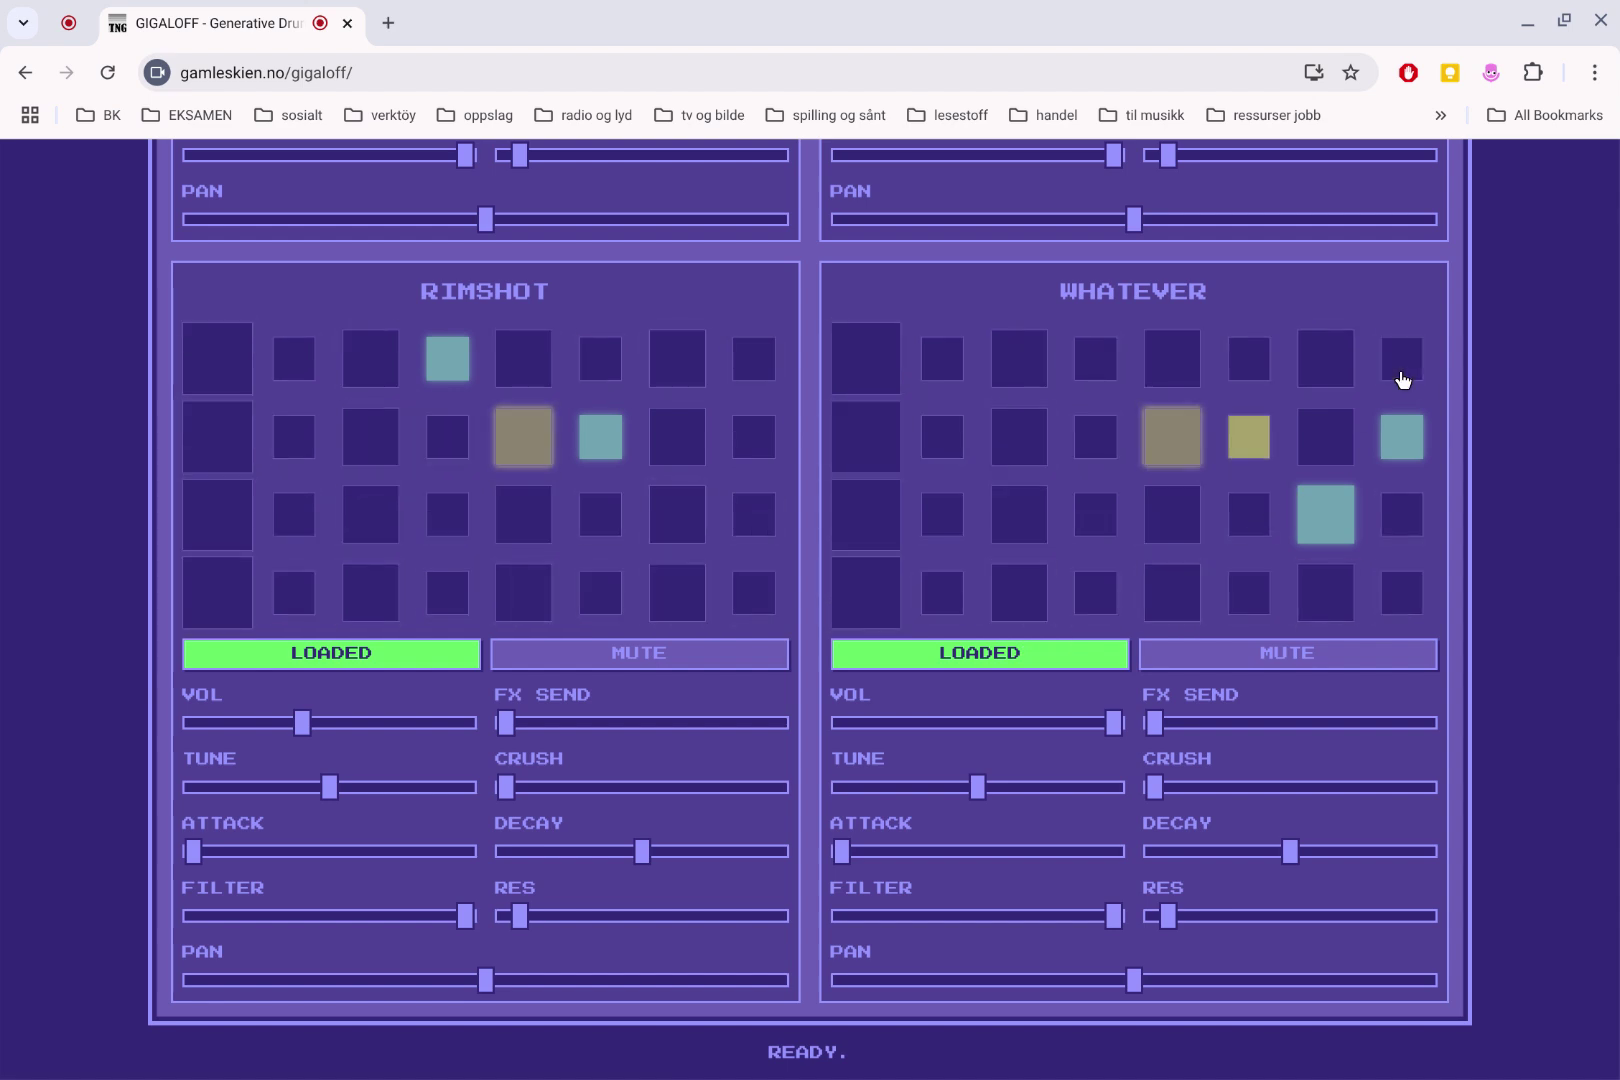
Lower the pattern density to 0.00%
scroll(1092, 499, "up", 15)
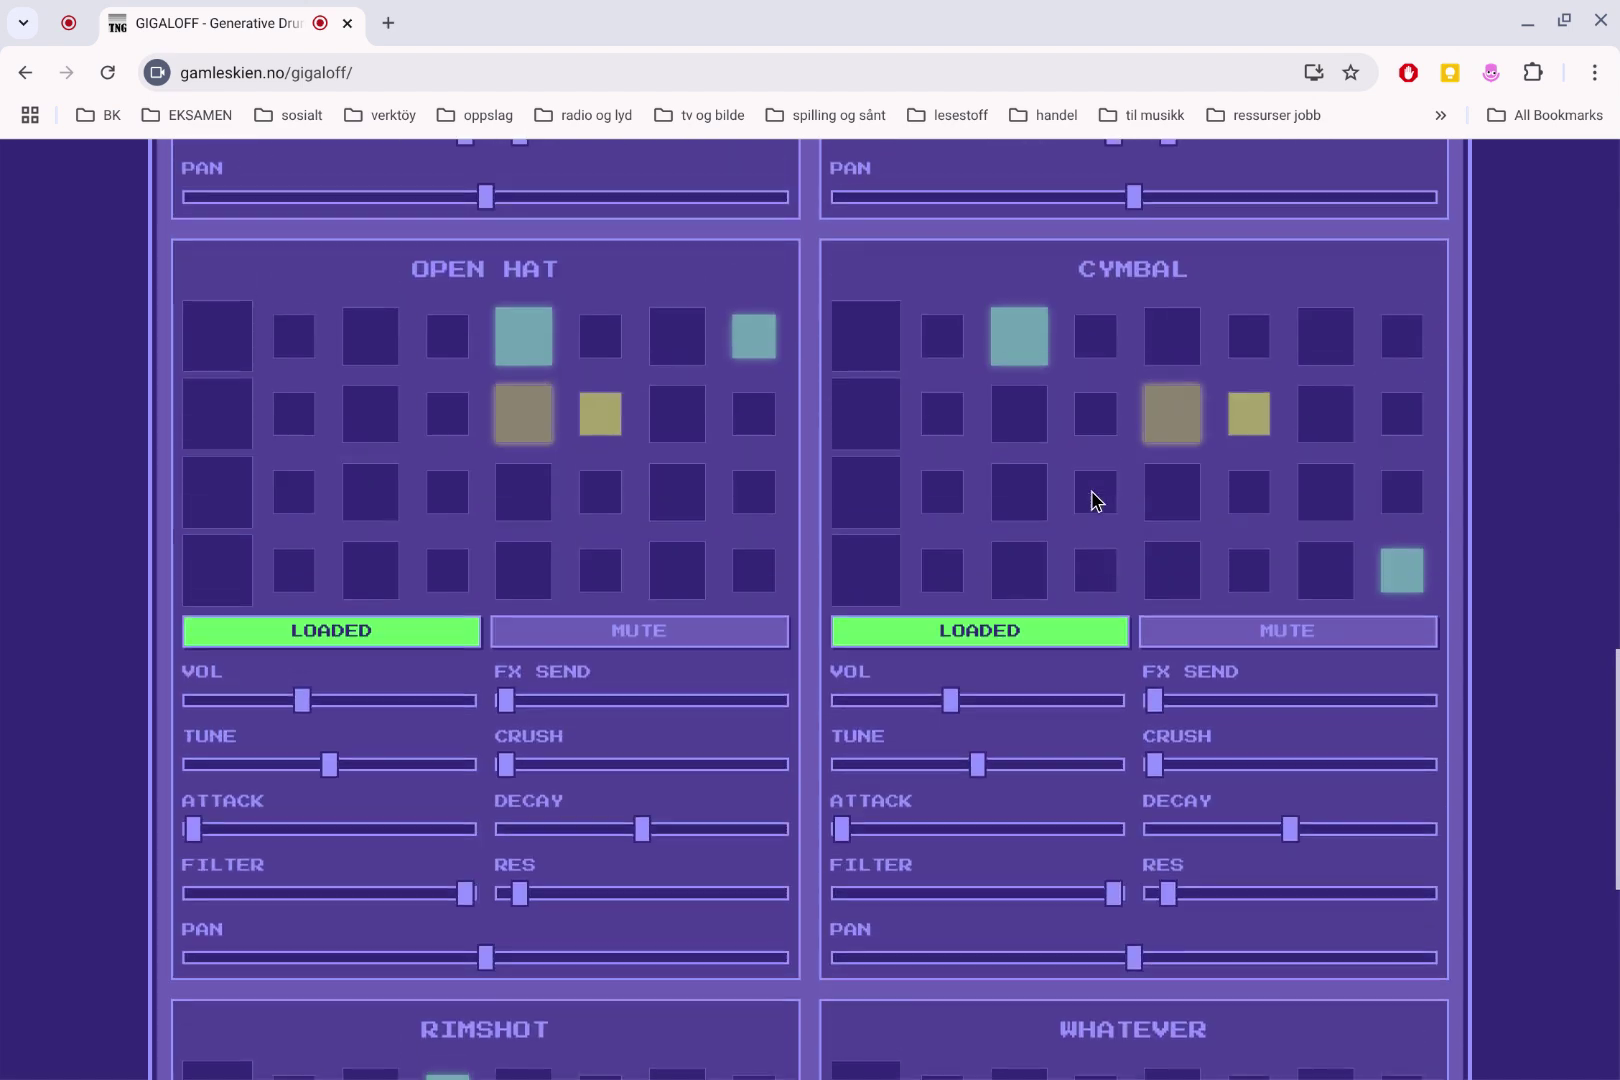
scroll(1092, 499, "up", 4)
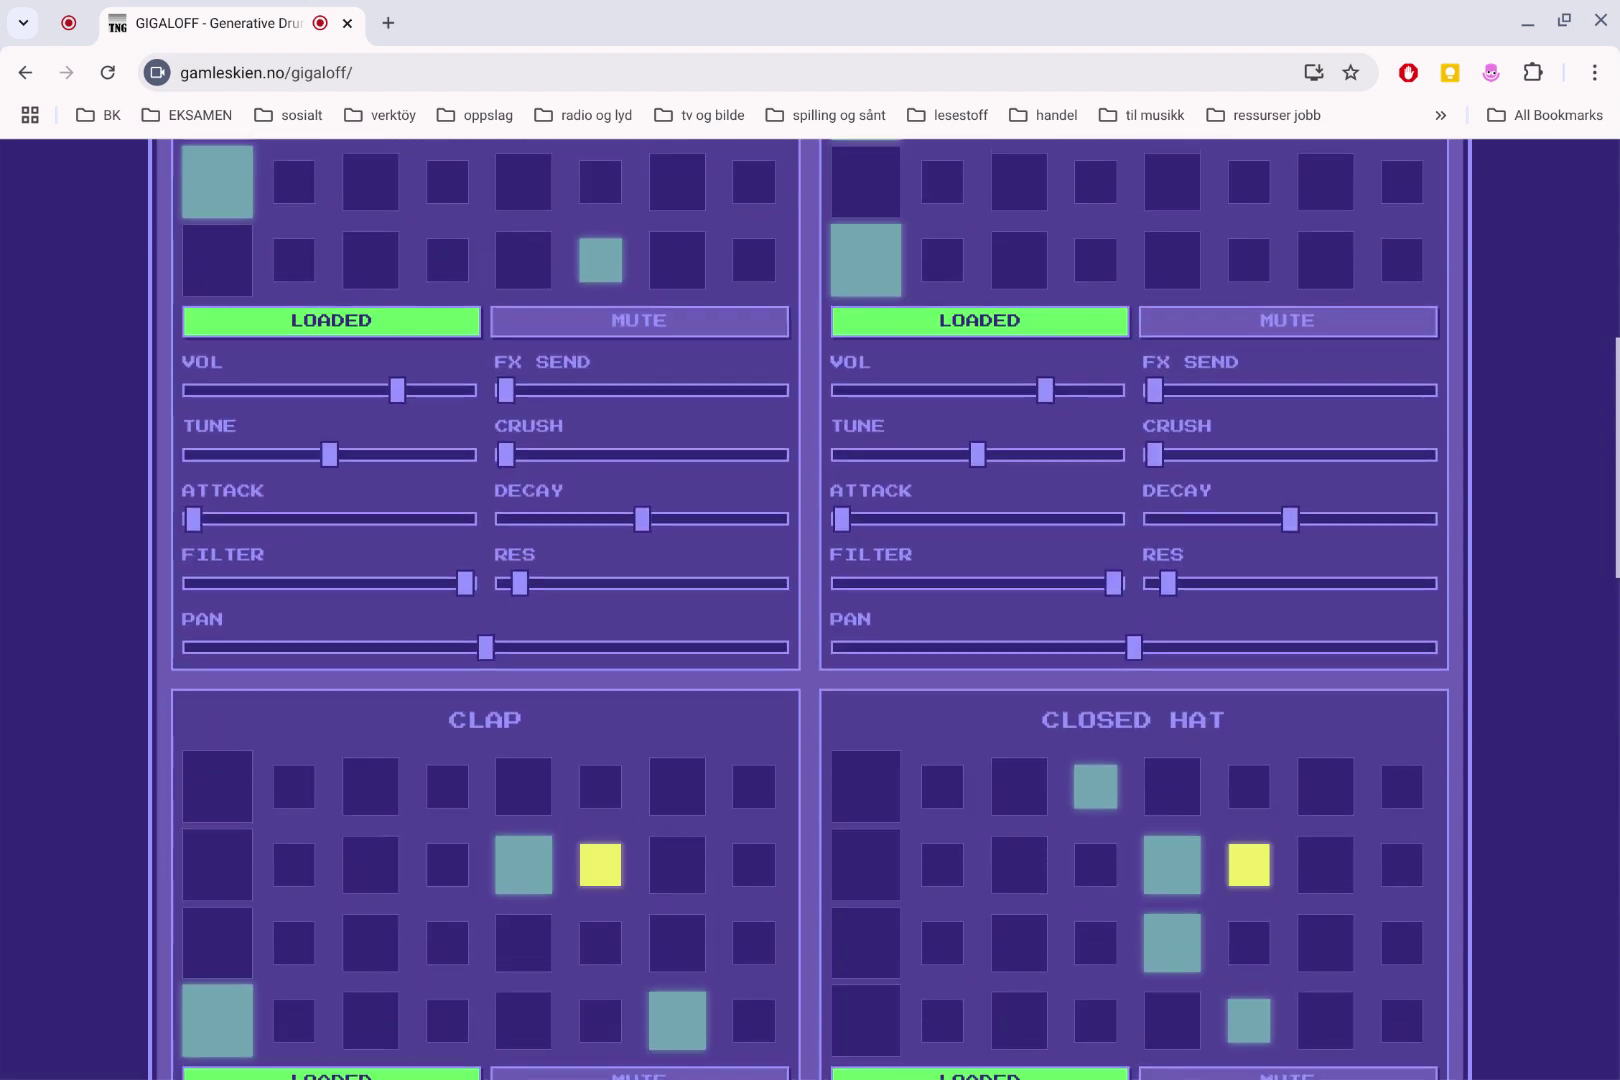
scroll(810, 600, "up", 7)
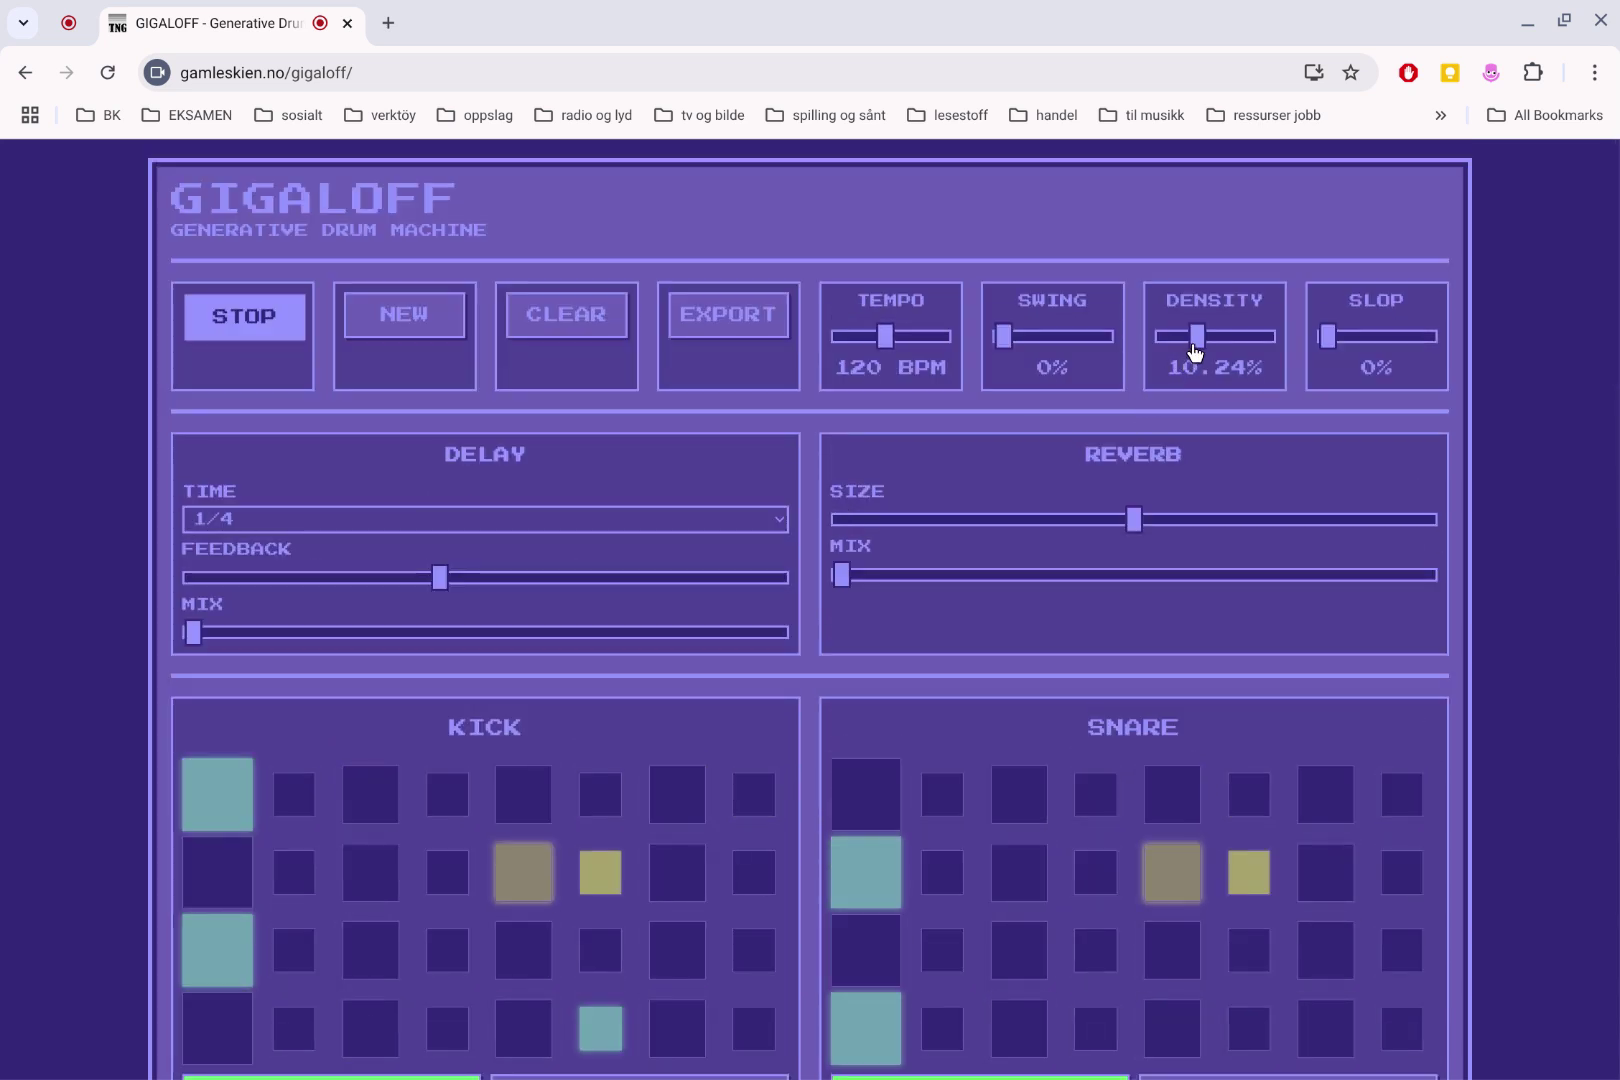
left_click_drag(1192, 340, 1180, 354)
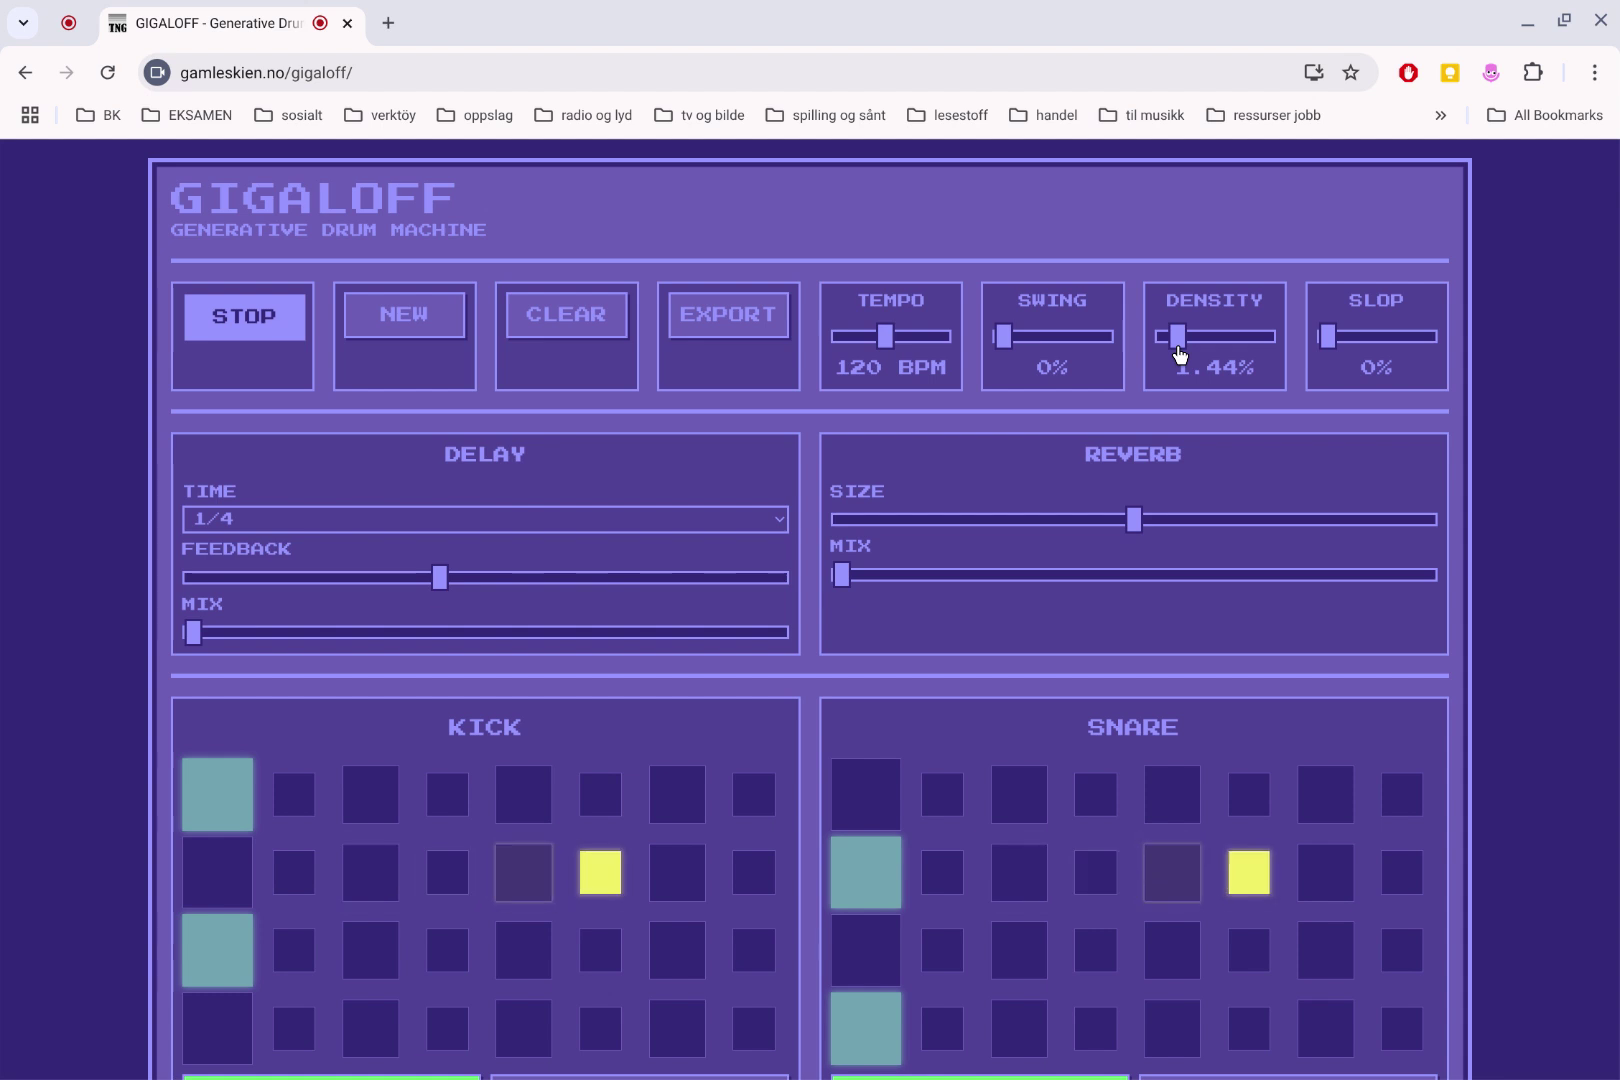
left_click_drag(1180, 348, 1165, 343)
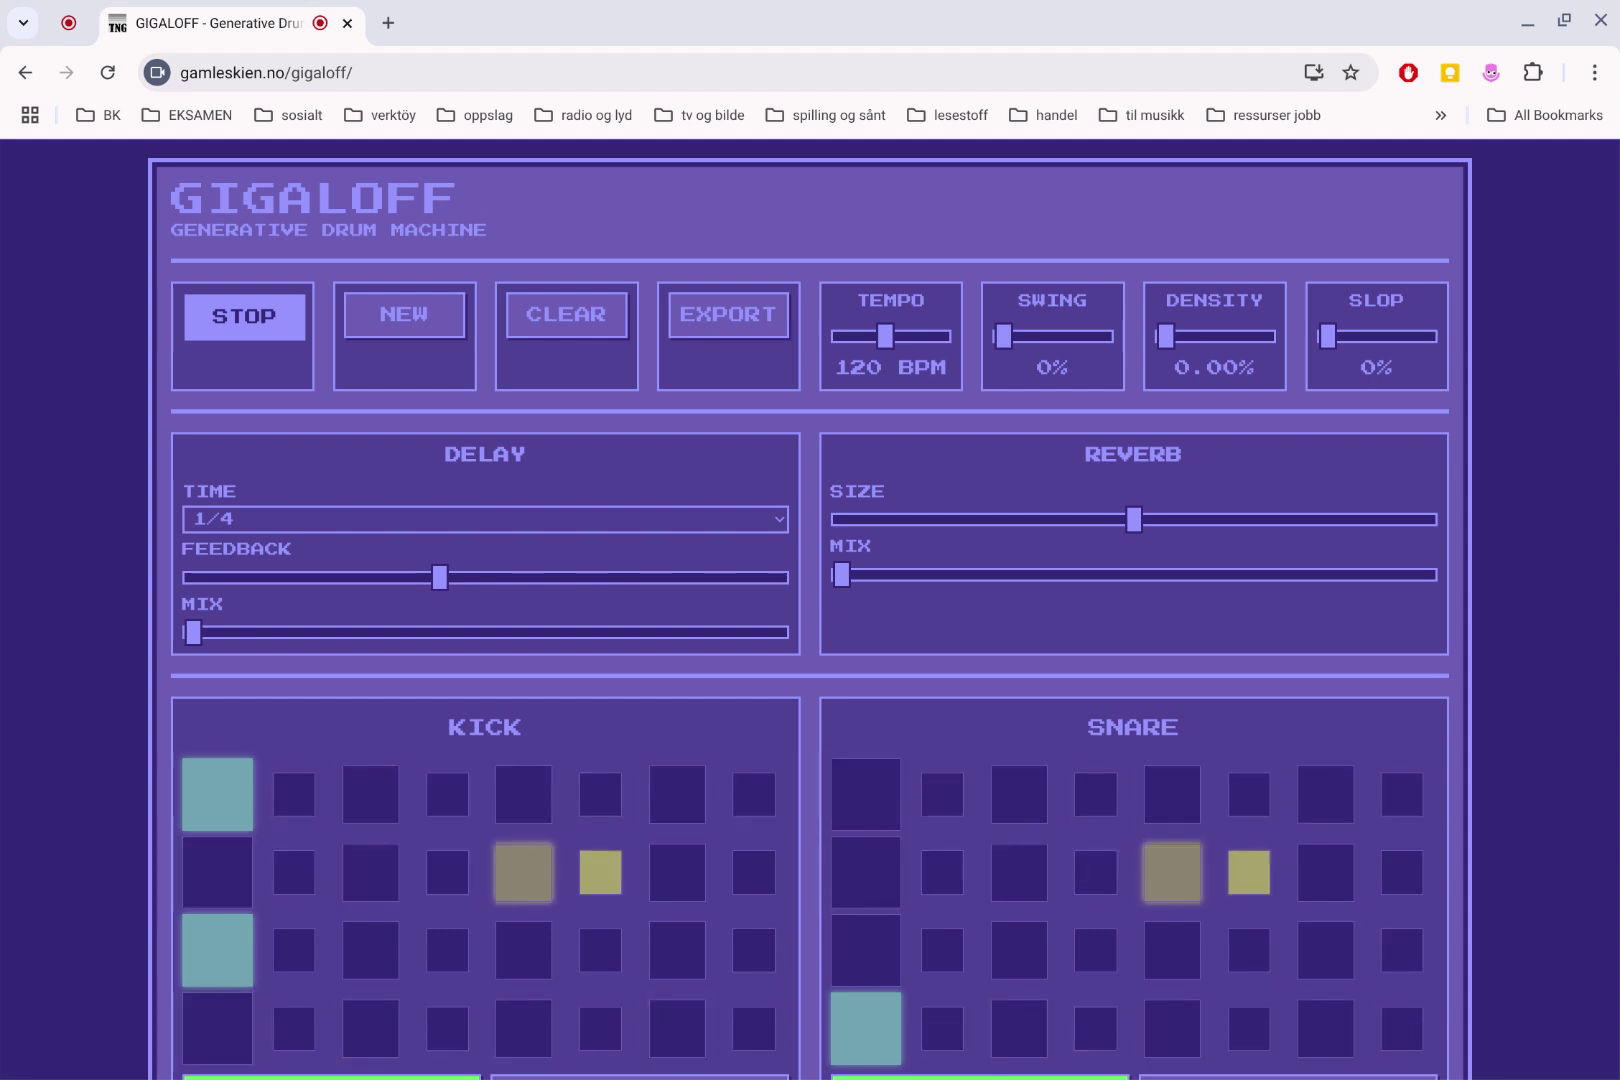
Set the pattern density to 7.84% and the tempo to 89 BPM
mouse_move(1170, 344)
left_mouse_down()
mouse_move(1276, 348)
mouse_move(1196, 344)
left_mouse_up()
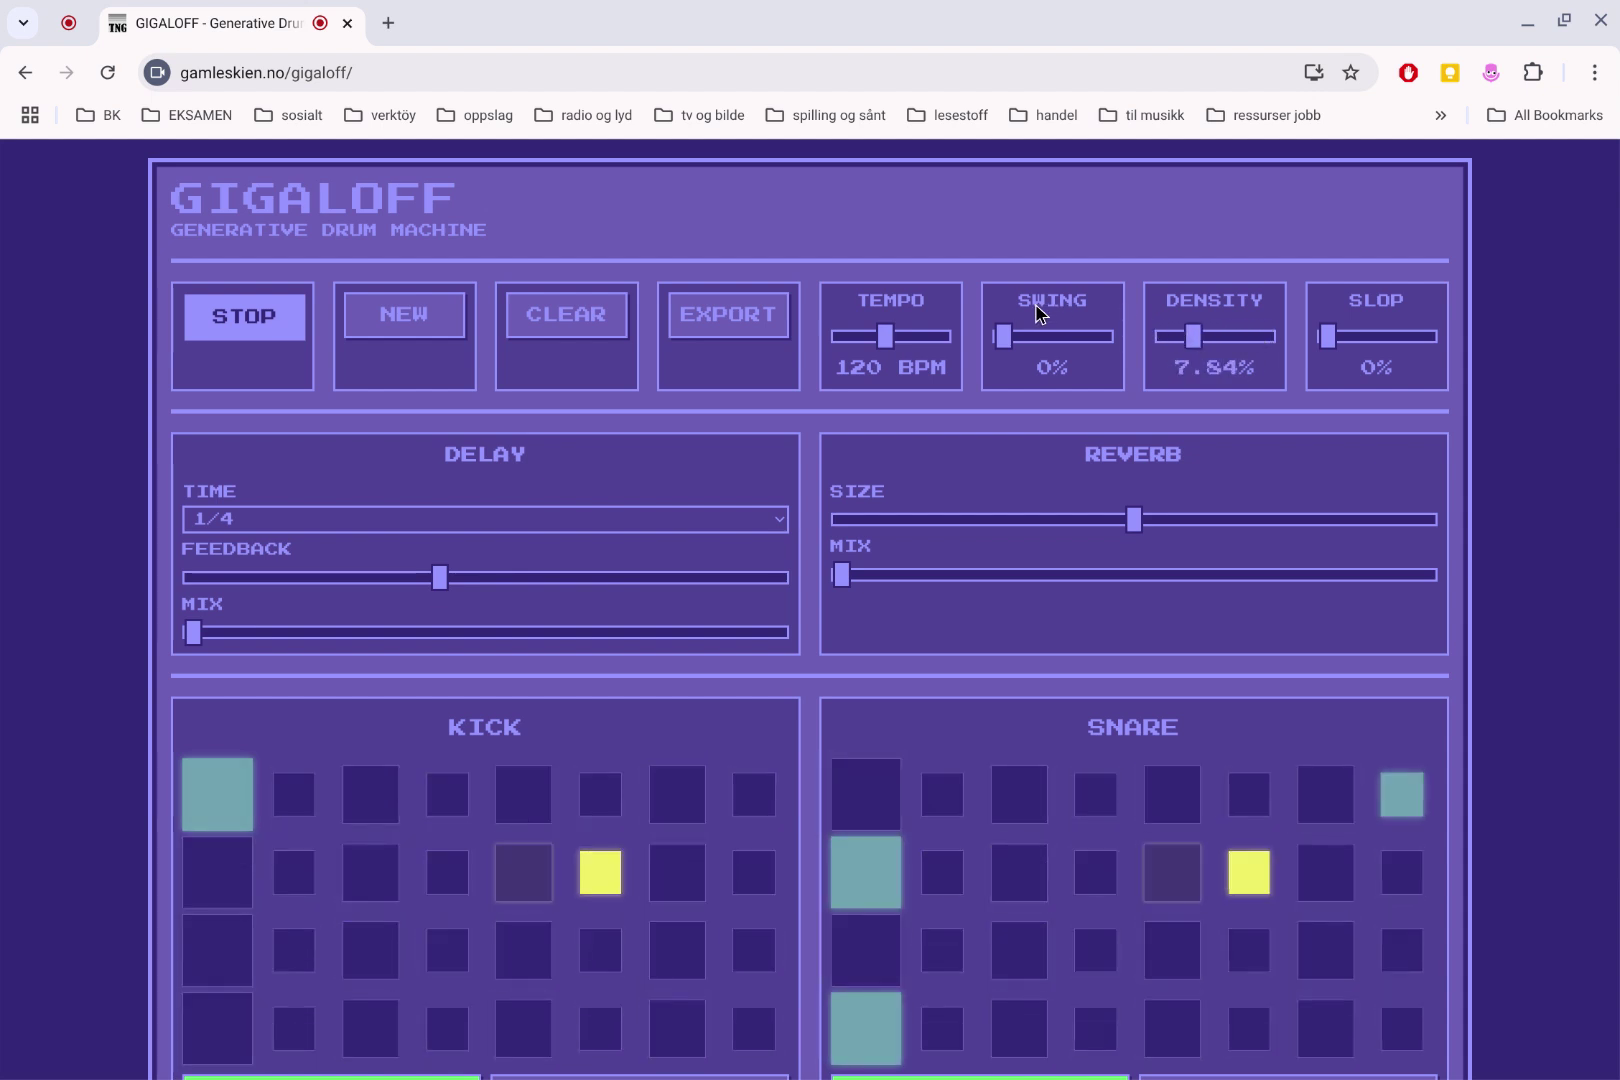
left_click_drag(890, 340, 870, 340)
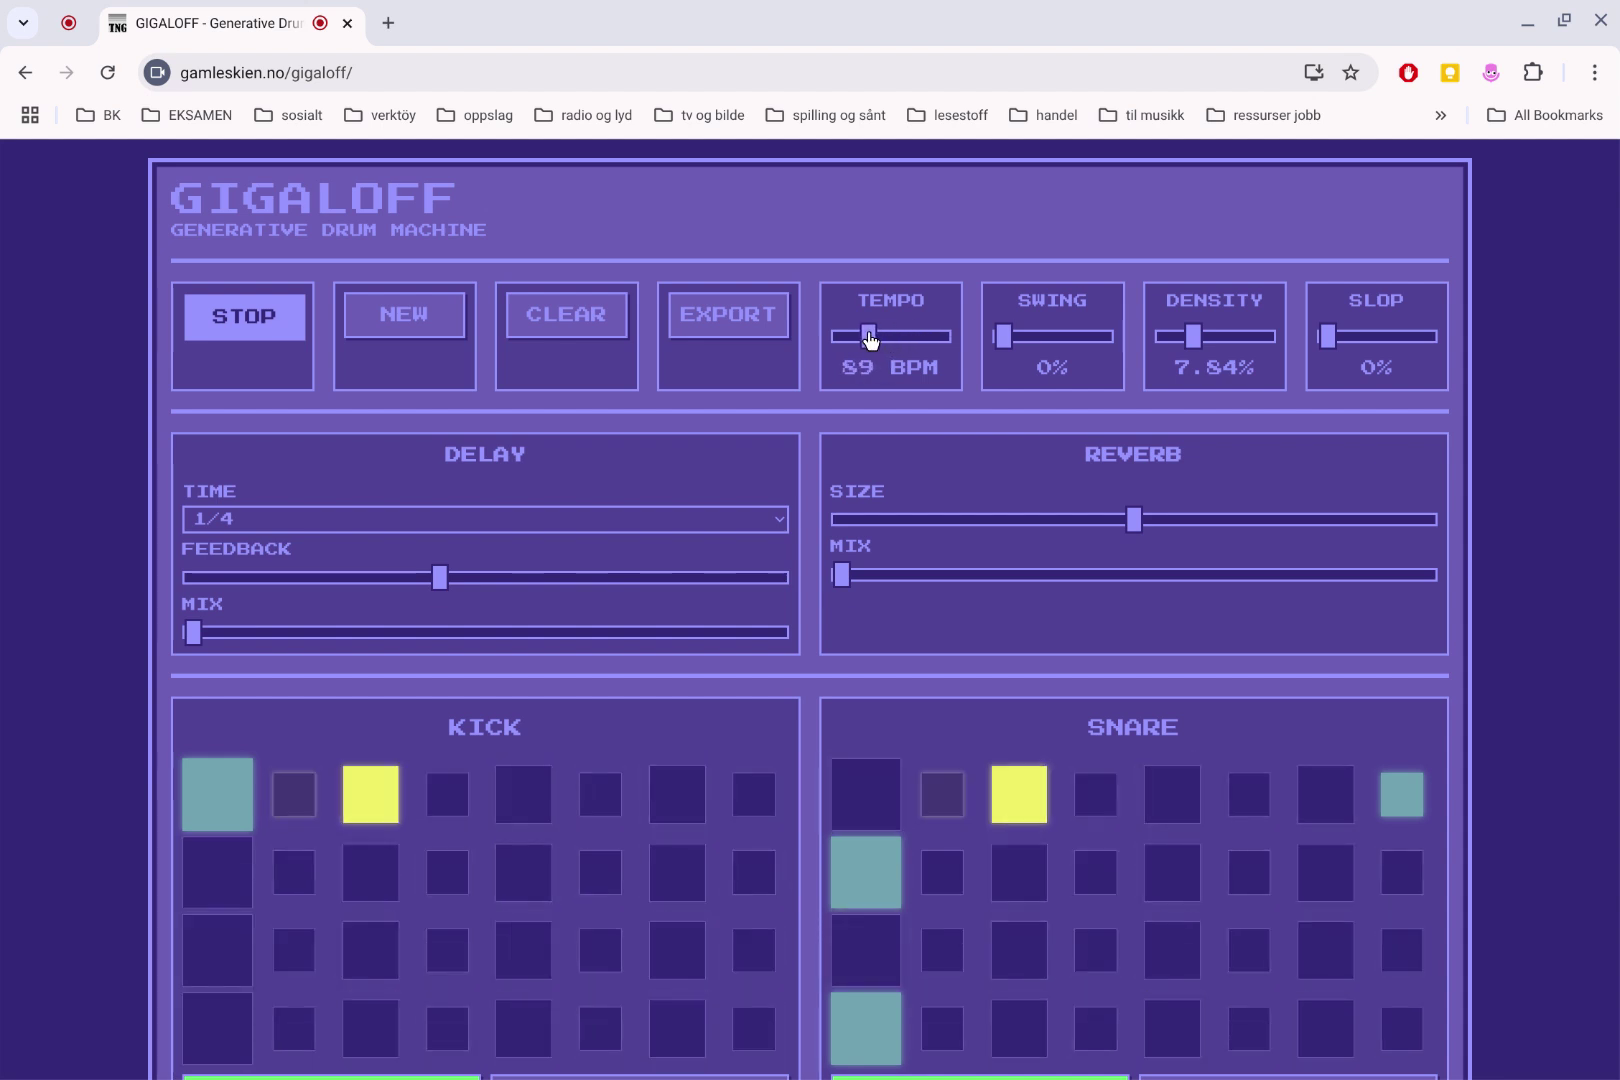
Remove the hit on the first step of the second row in the Snare track
scroll(926, 360, "down", 2)
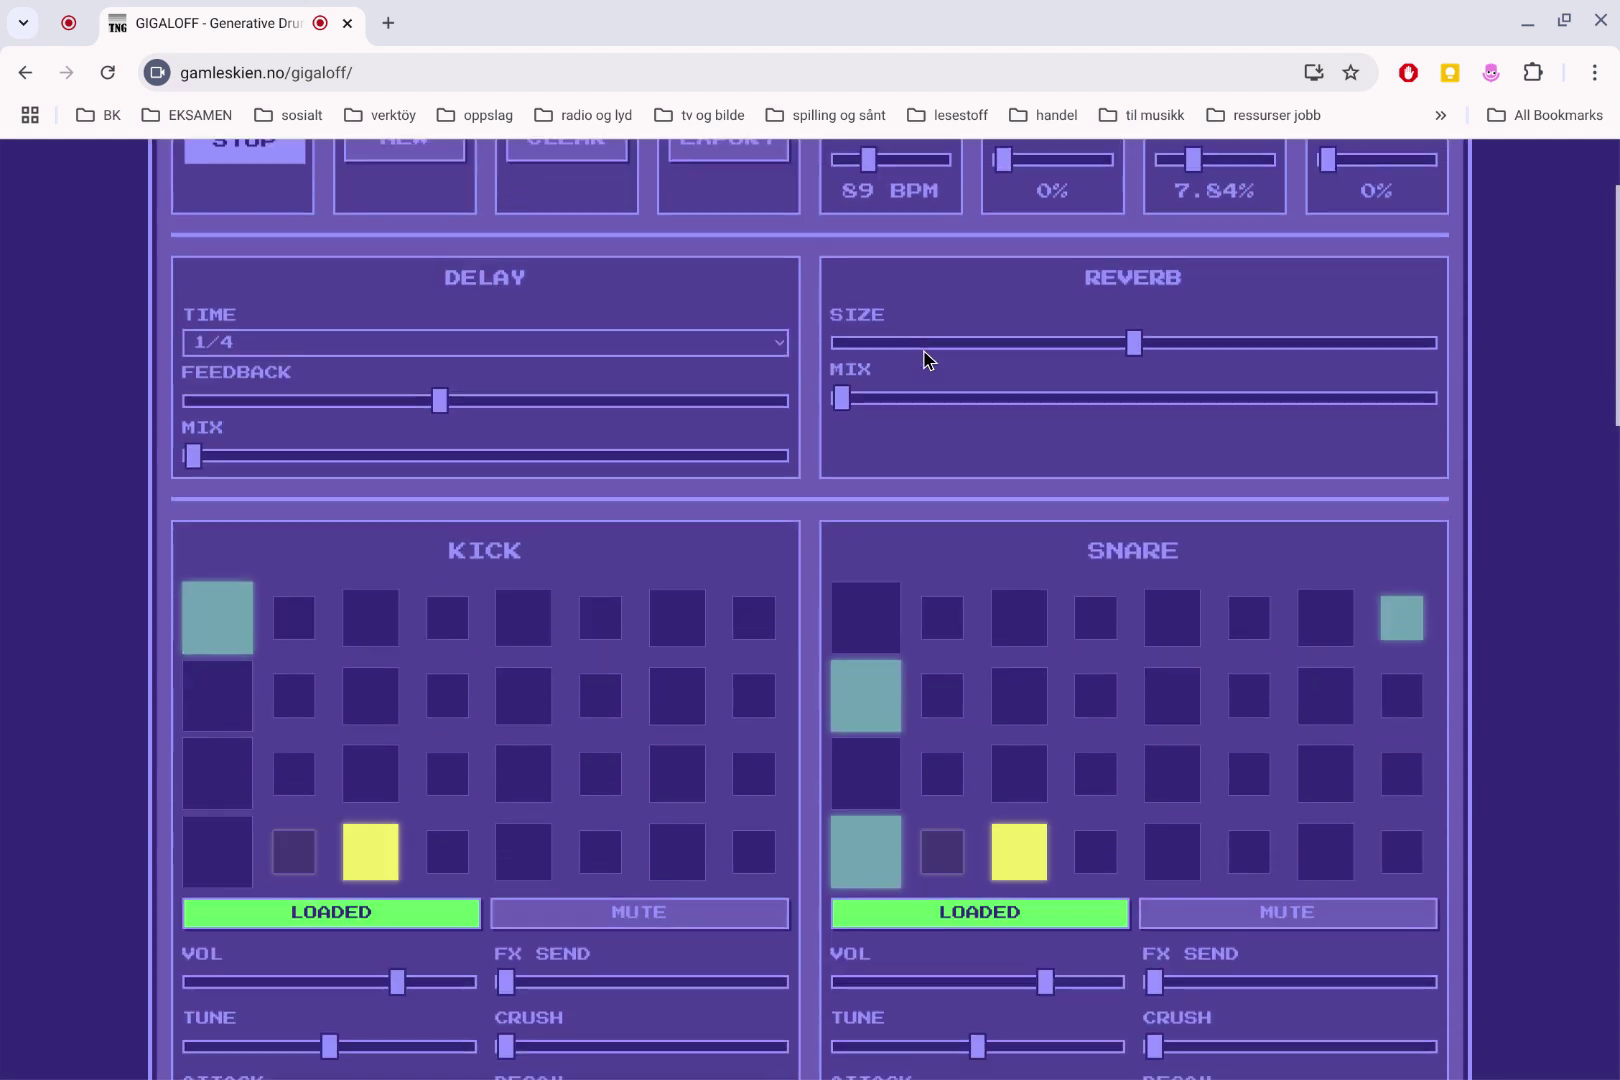
scroll(926, 360, "down", 1)
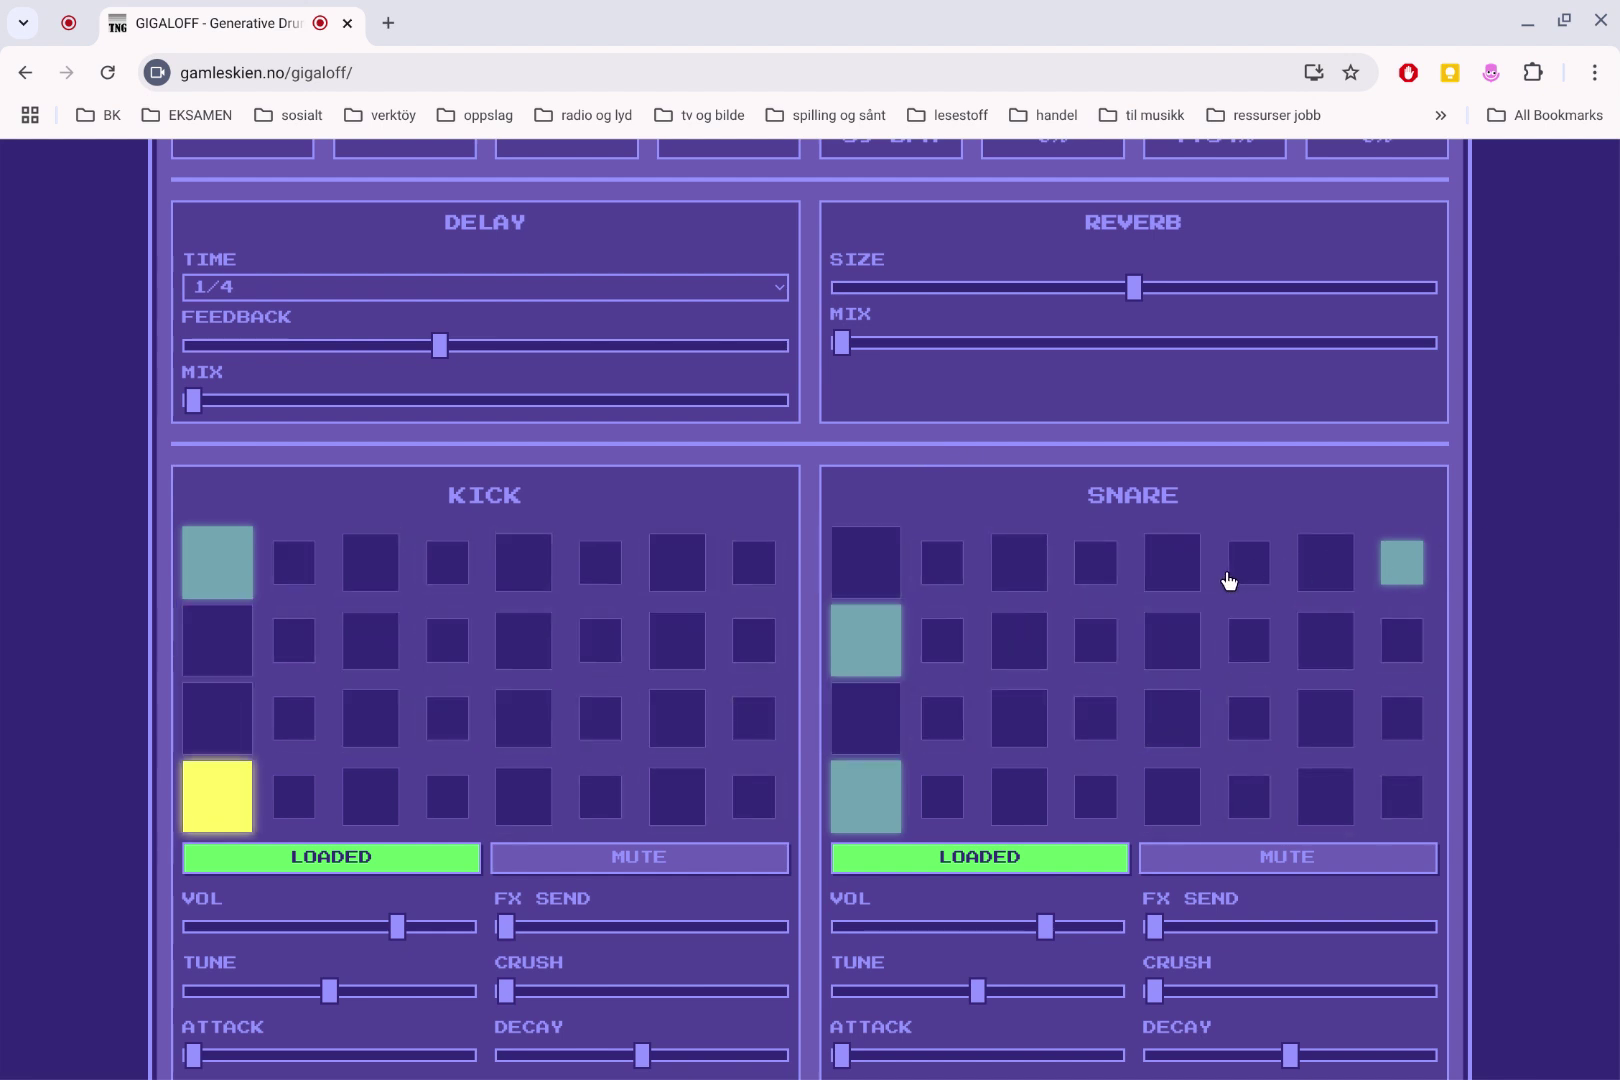
left_click(869, 637)
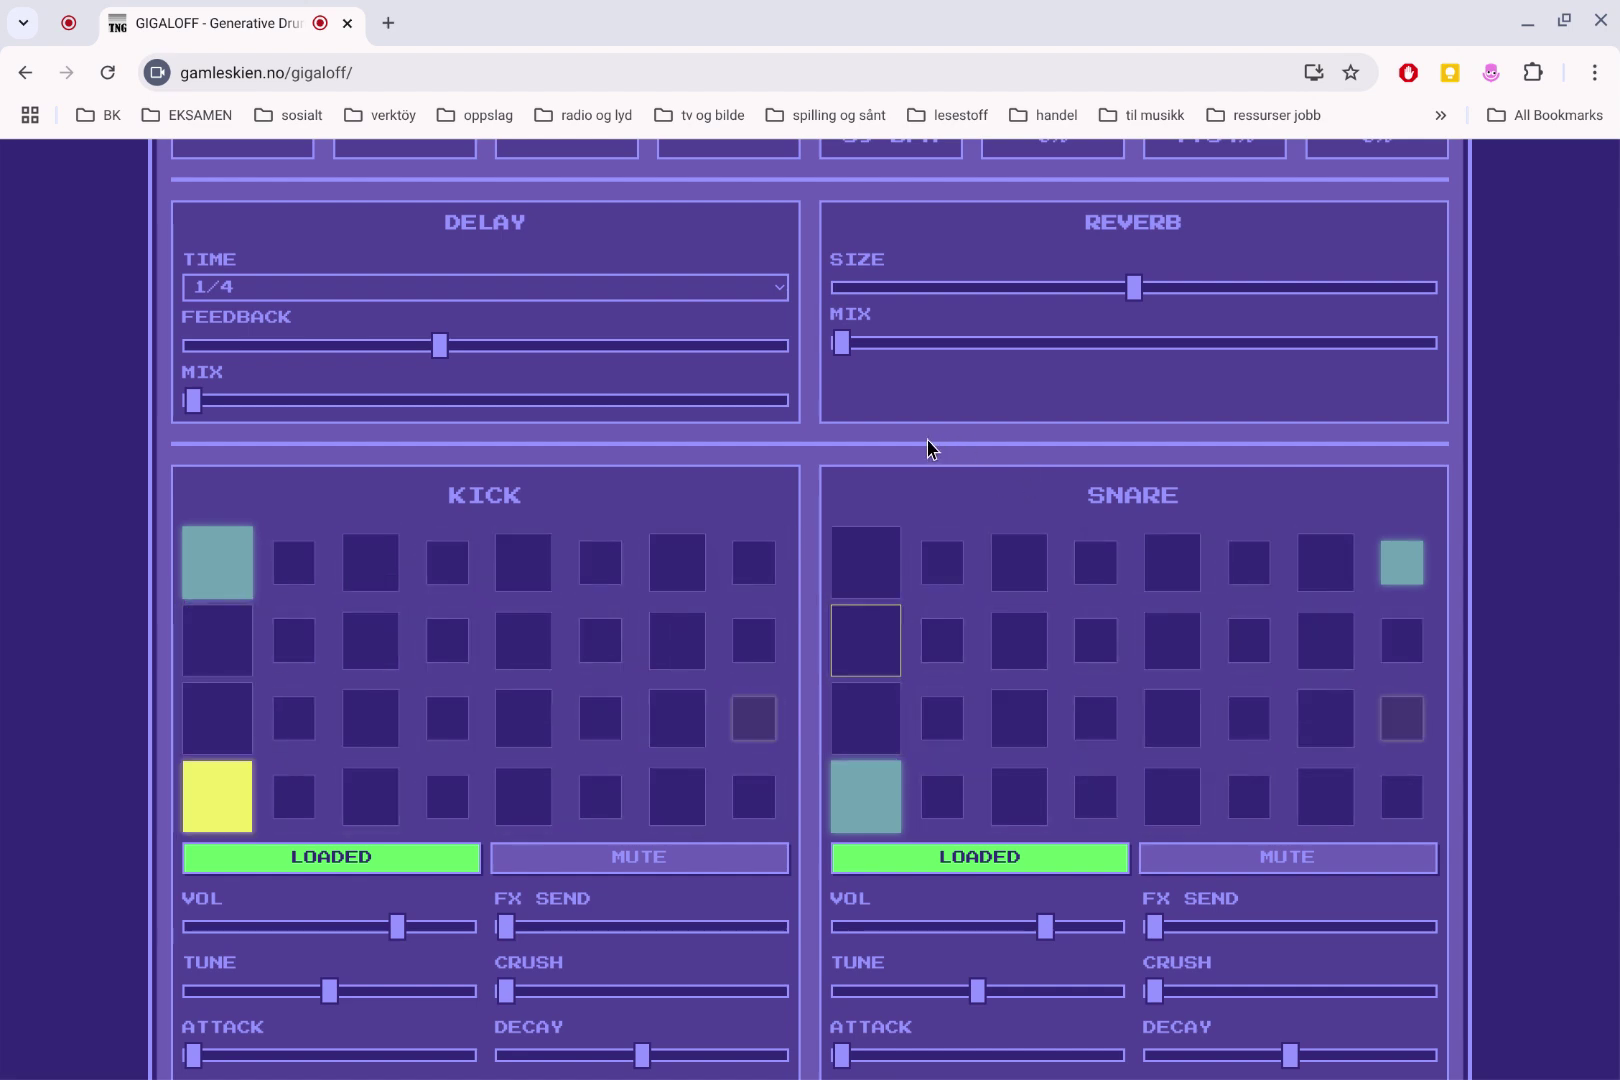
Remove the hit on the seventh step of the third row in the Clap track
scroll(926, 440, "down", 5)
scroll(719, 389, "down", 4)
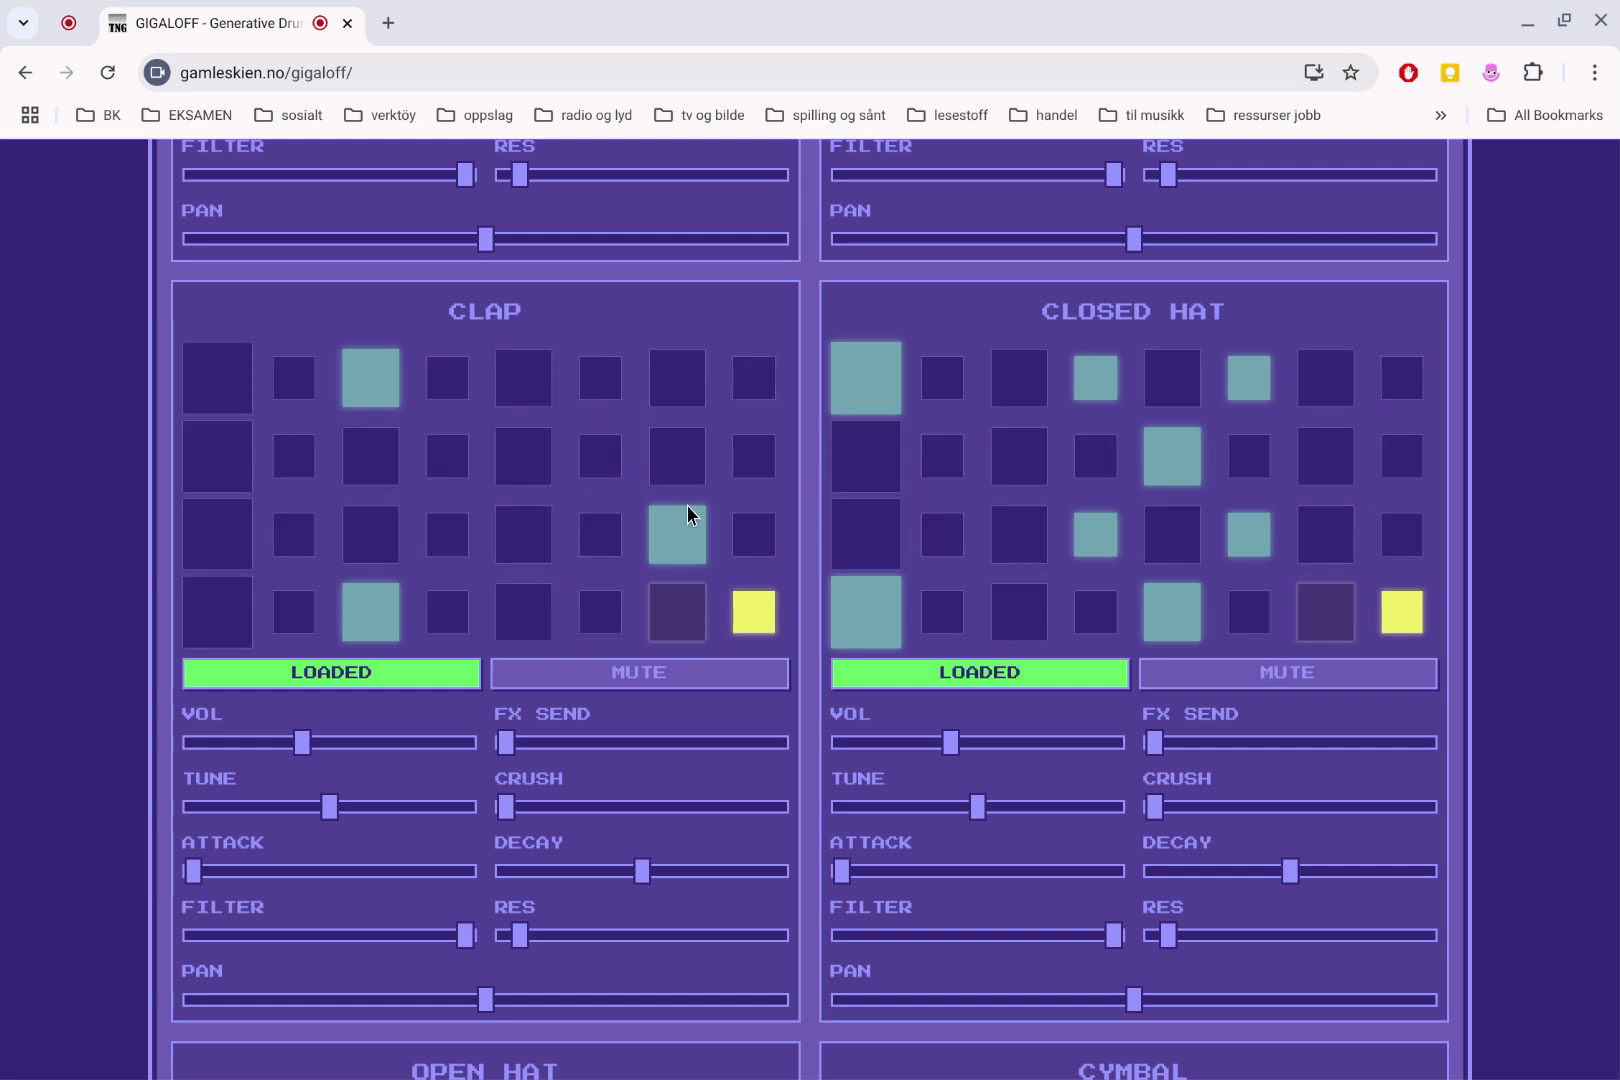
left_click(689, 532)
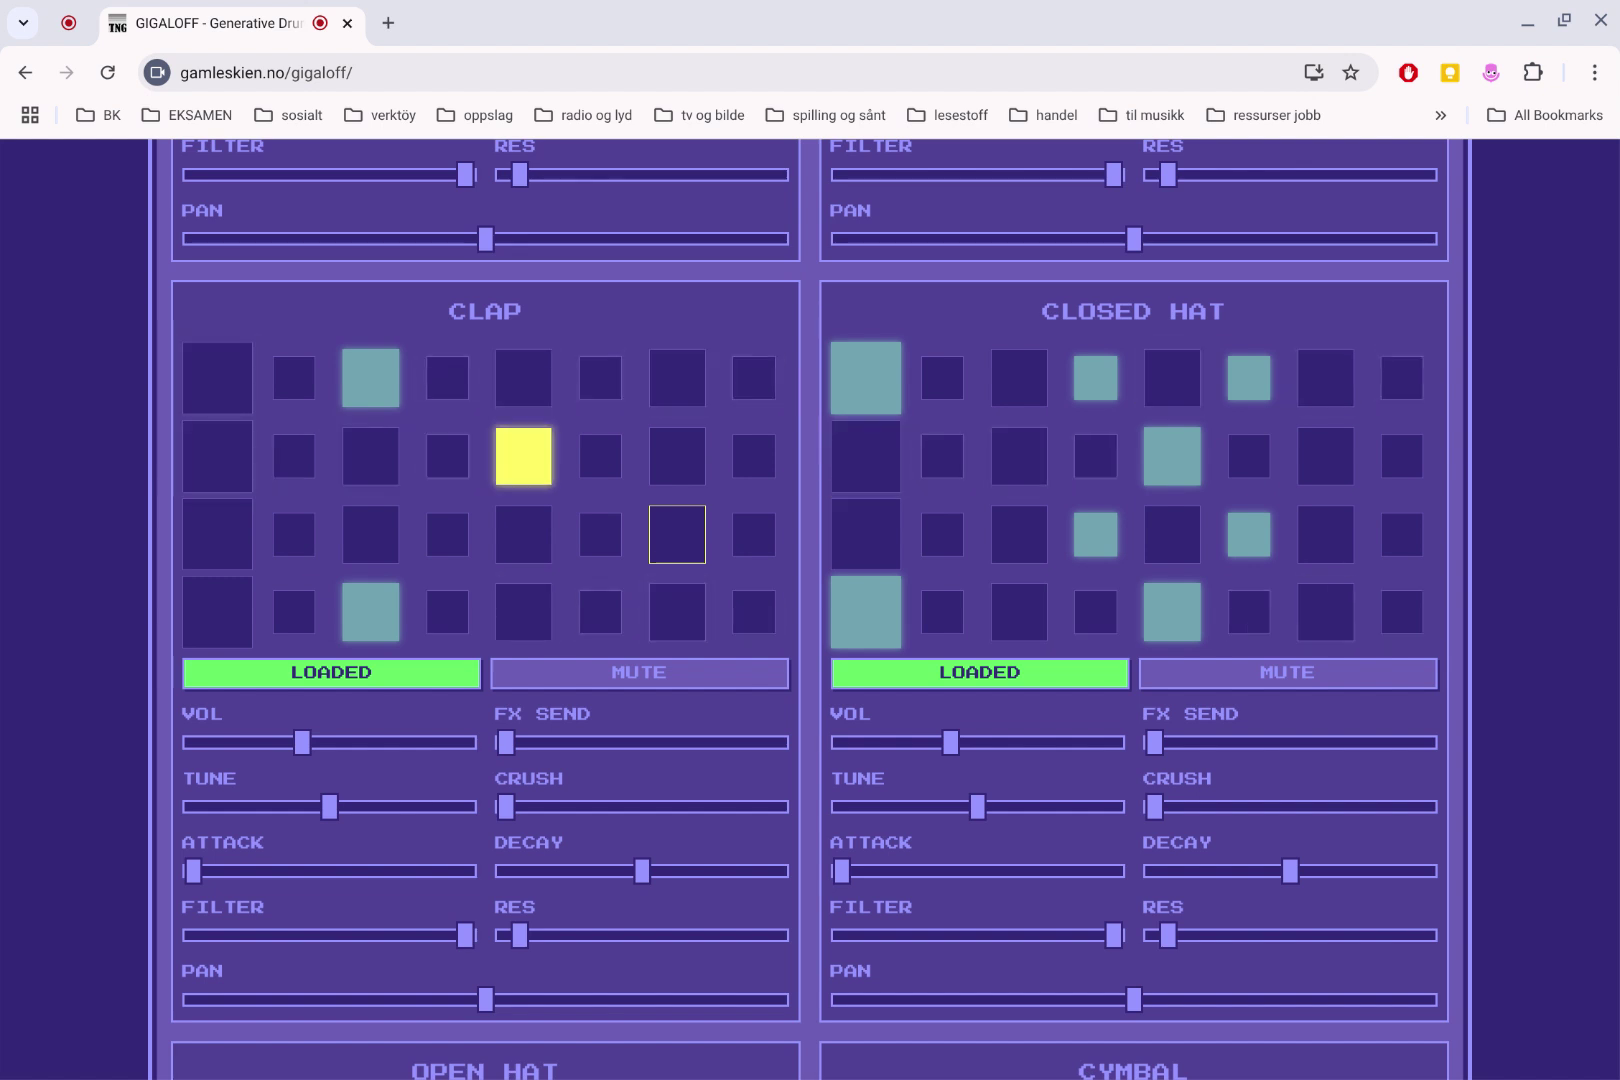
scroll(632, 420, "down", 1)
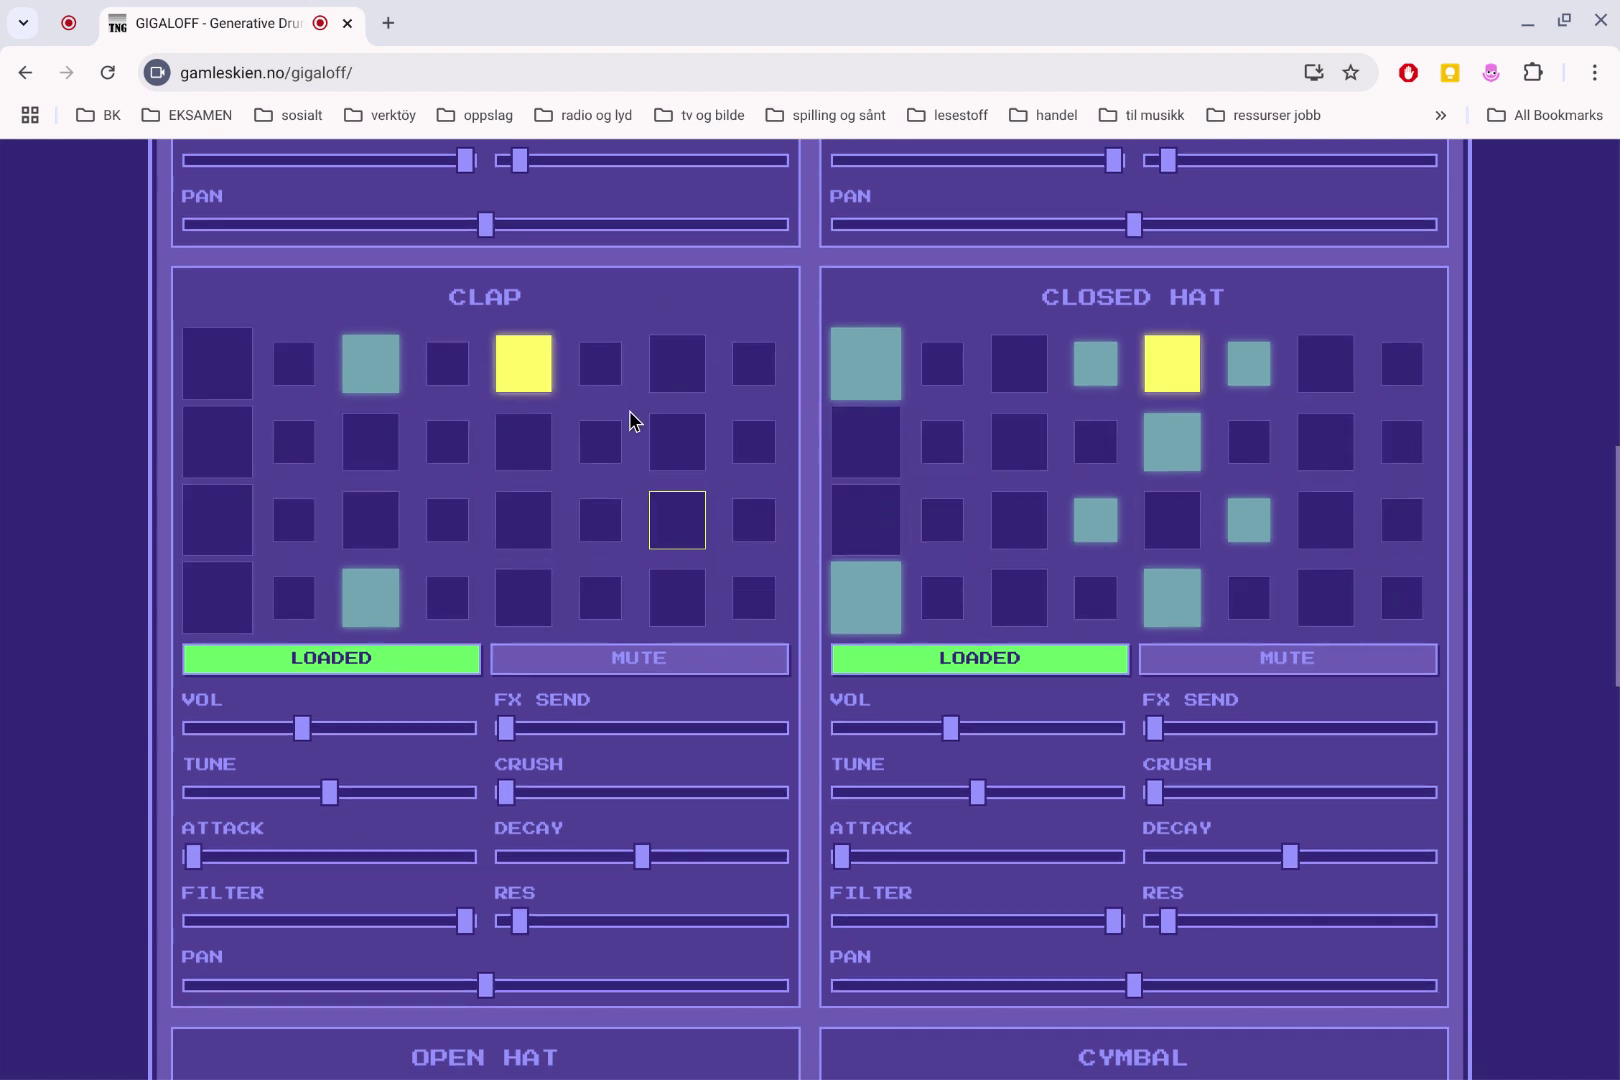
scroll(655, 427, "down", 3)
scroll(791, 355, "up", 1)
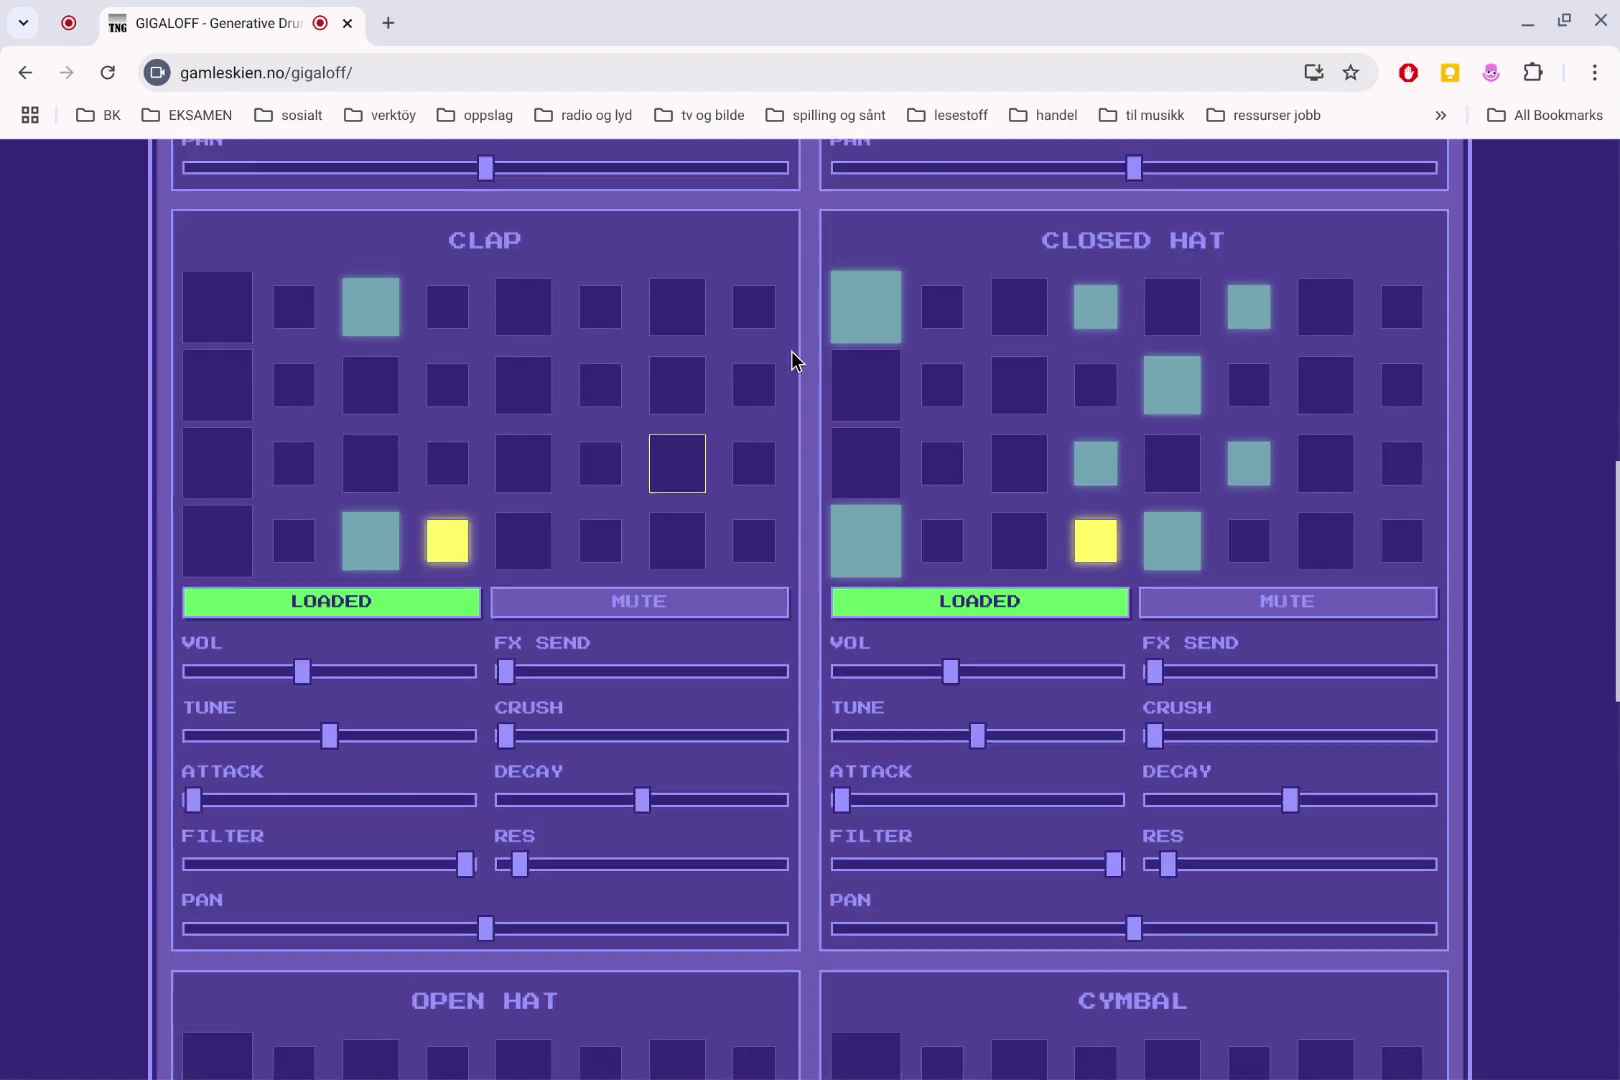
scroll(760, 356, "down", 4)
scroll(655, 473, "up", 10)
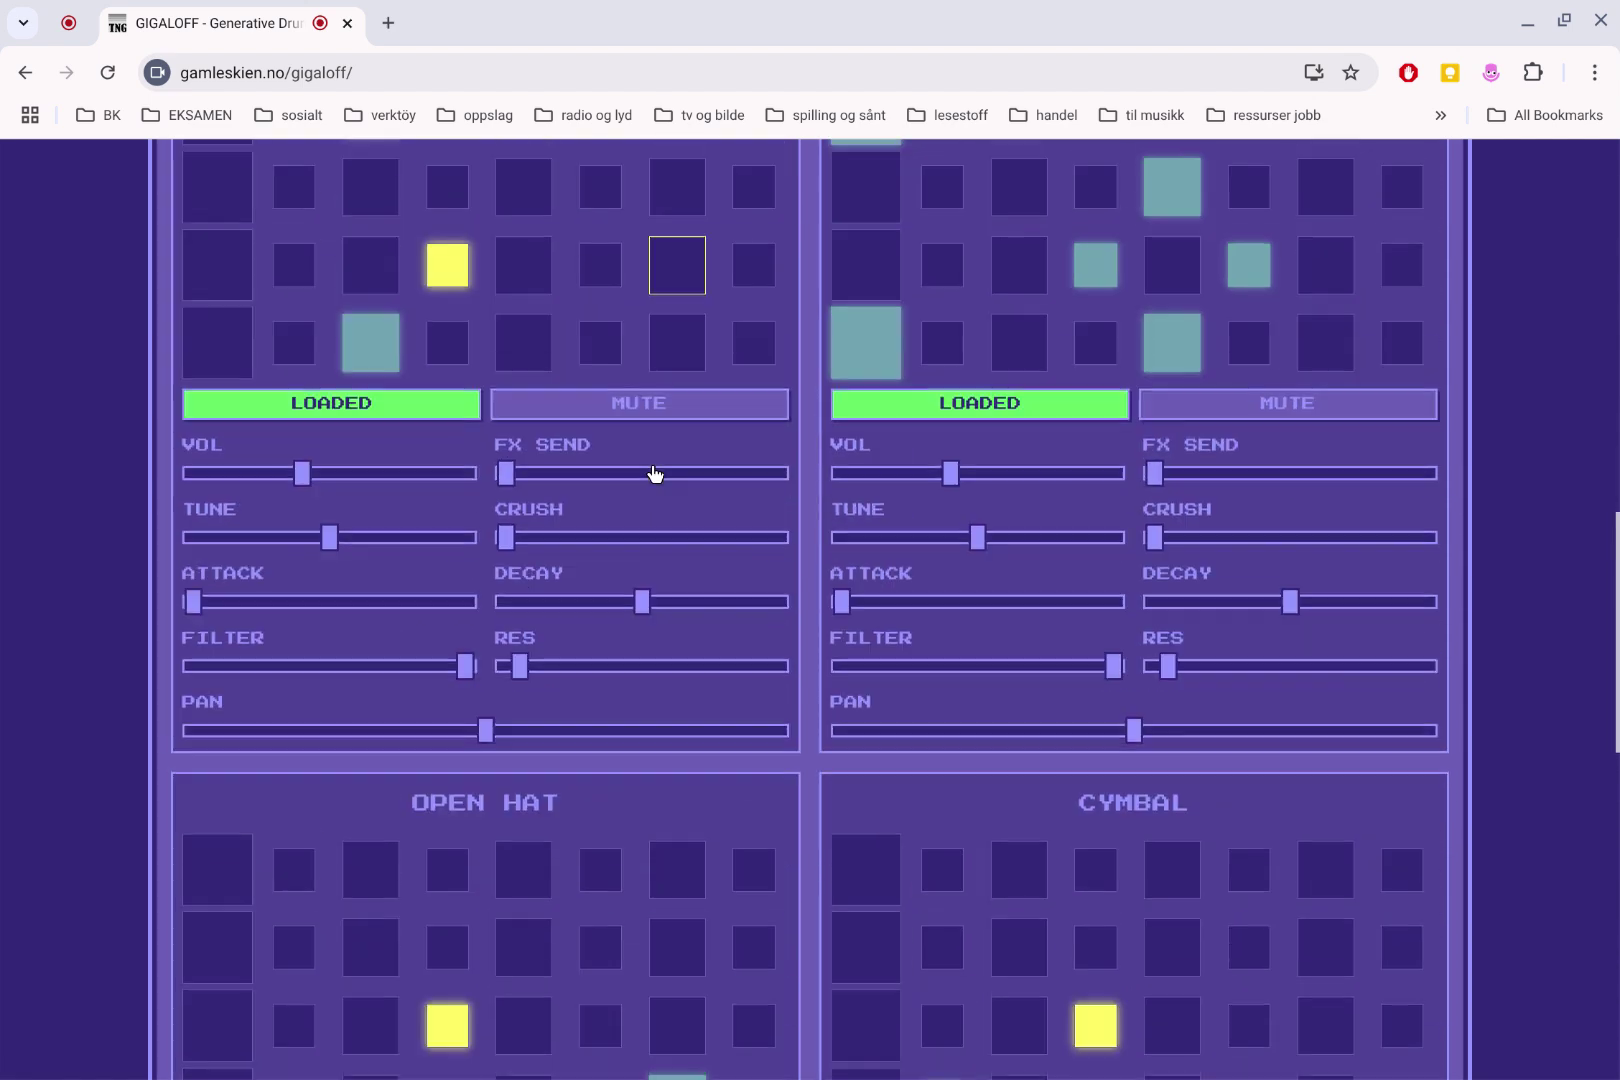
scroll(810, 610, "up", 7)
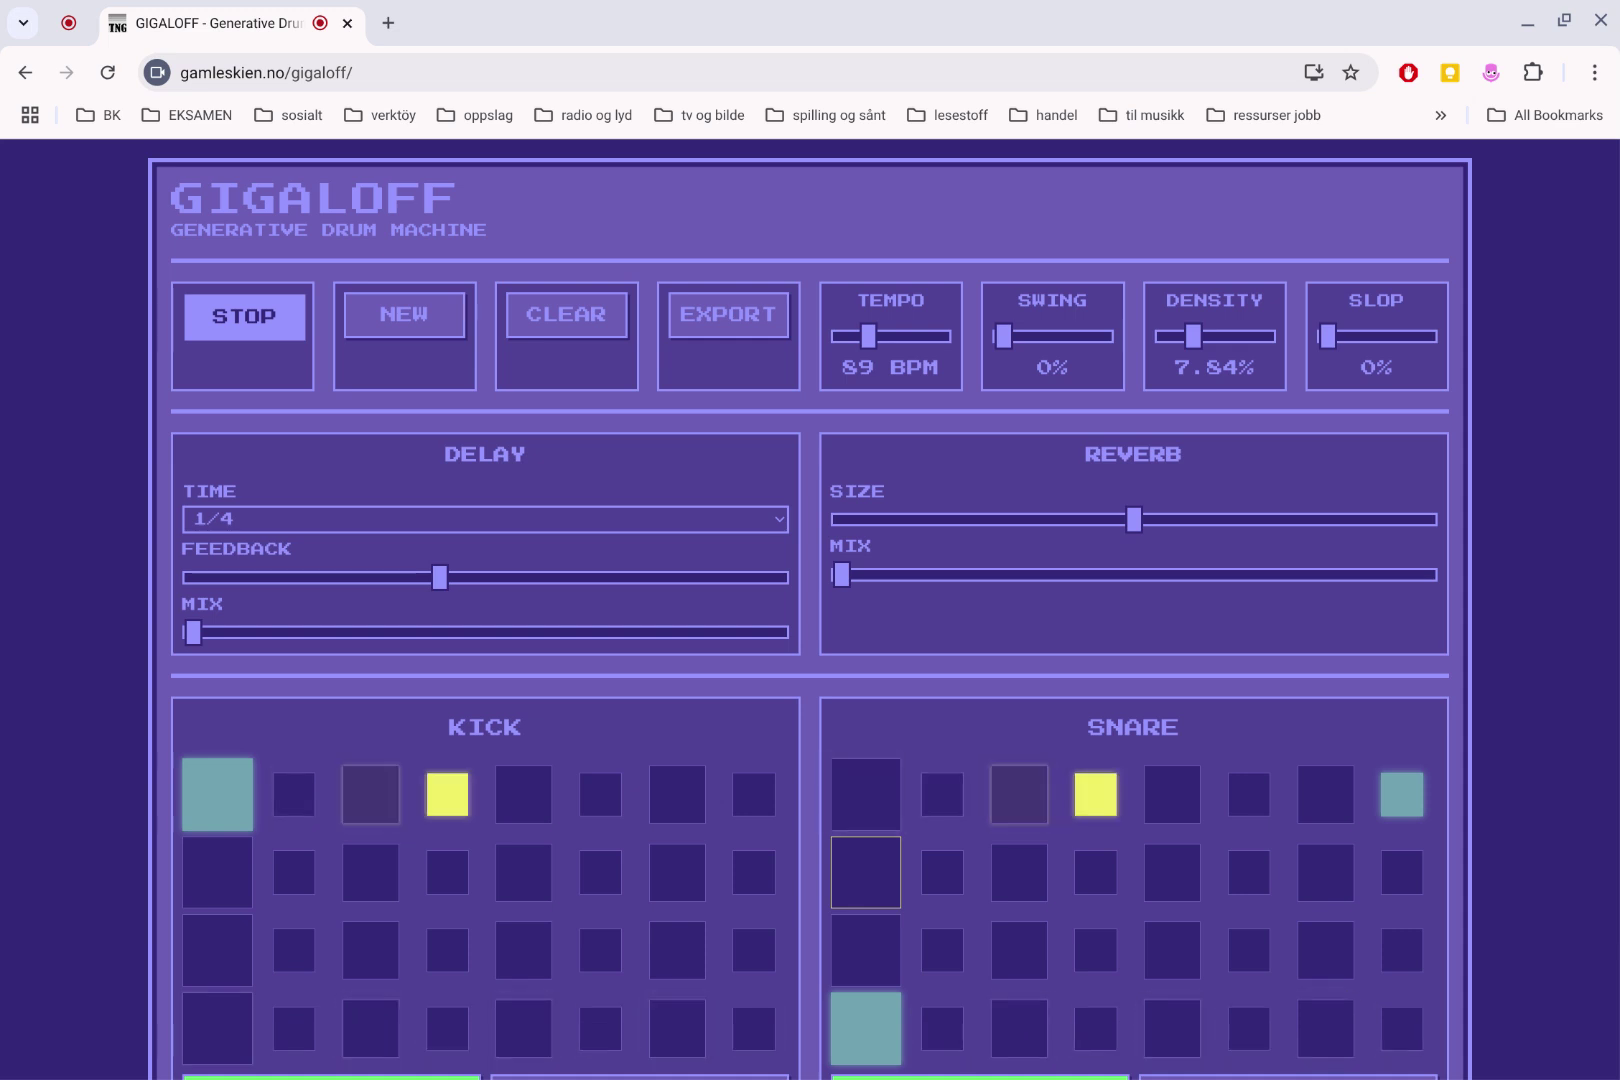
In the Open Hat track, remove the hit on the fourth row's seventh step and add one on the first row's first step
scroll(810, 610, "down", 3)
scroll(810, 610, "down", 4)
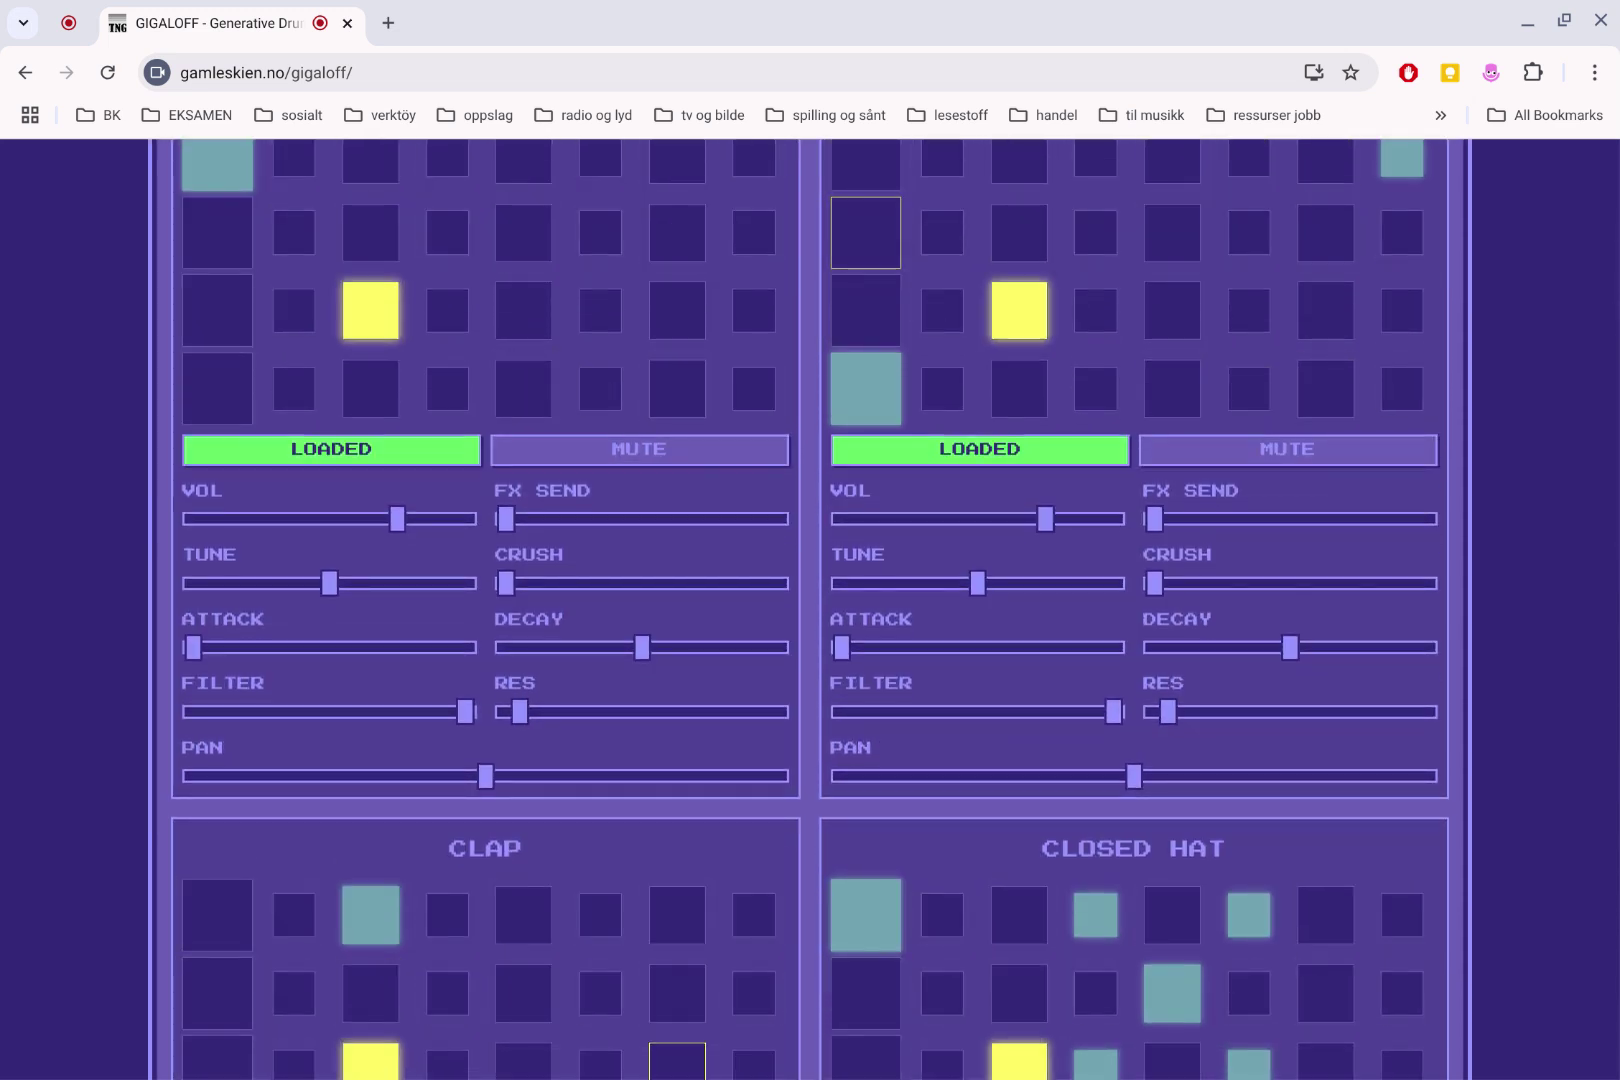
scroll(618, 333, "down", 5)
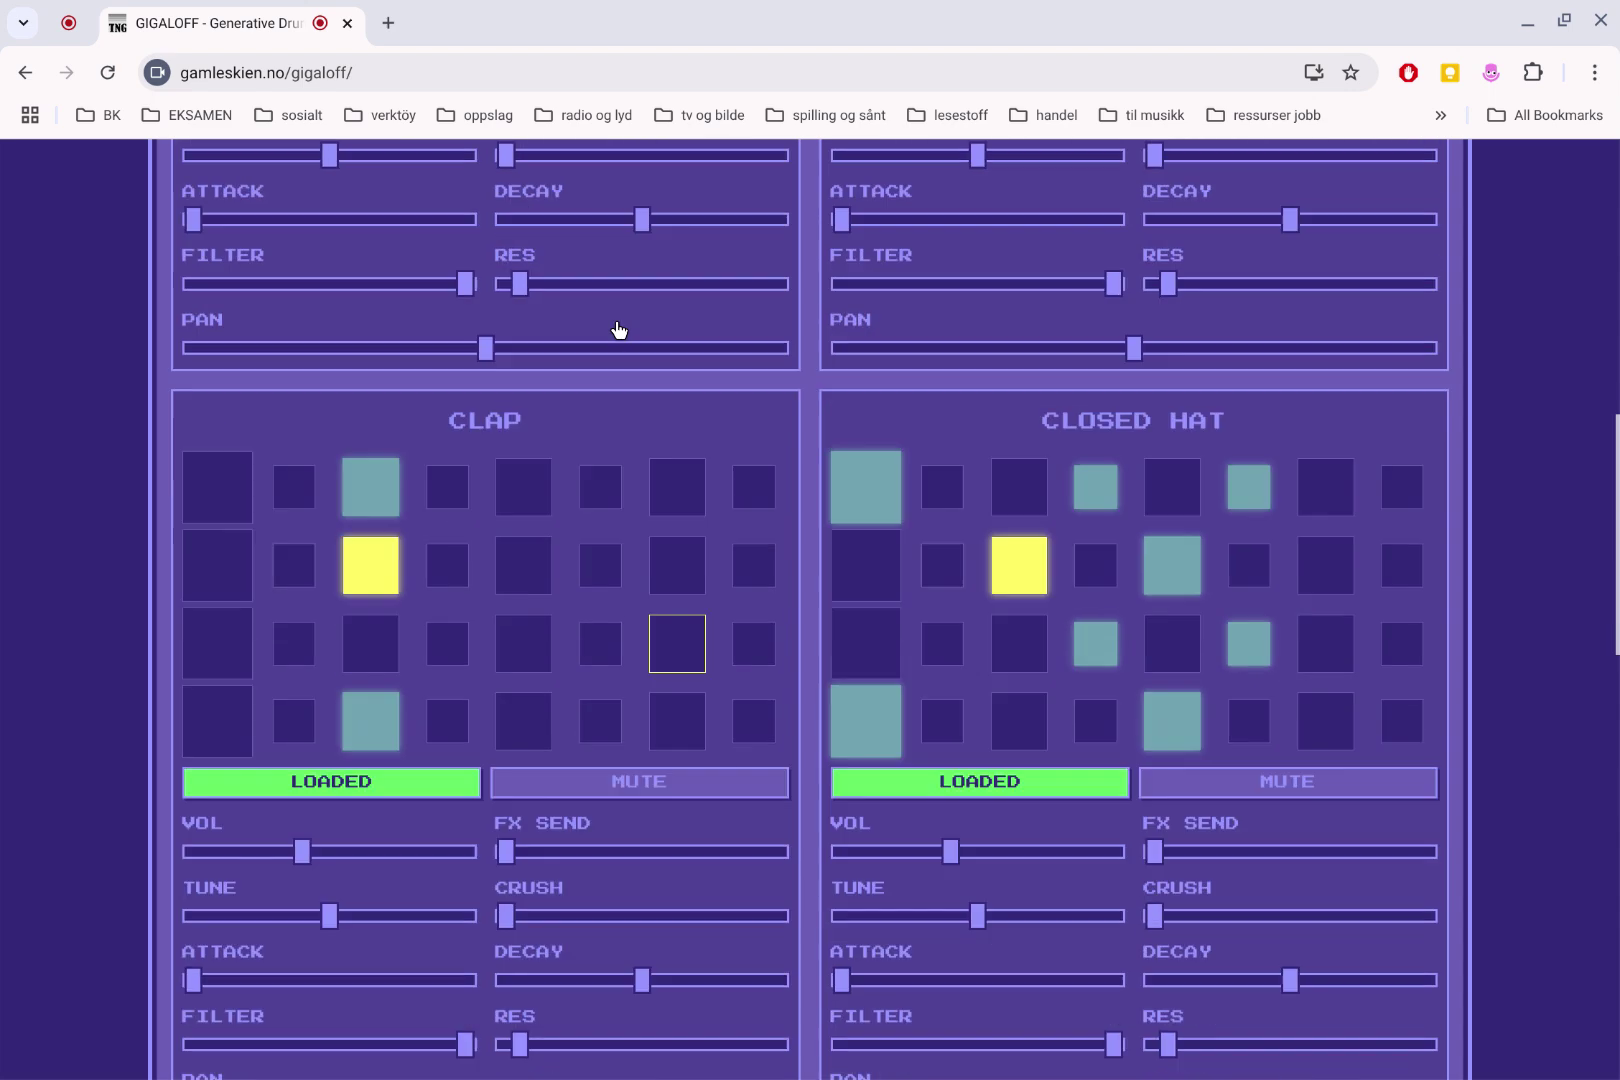
scroll(620, 533, "down", 6)
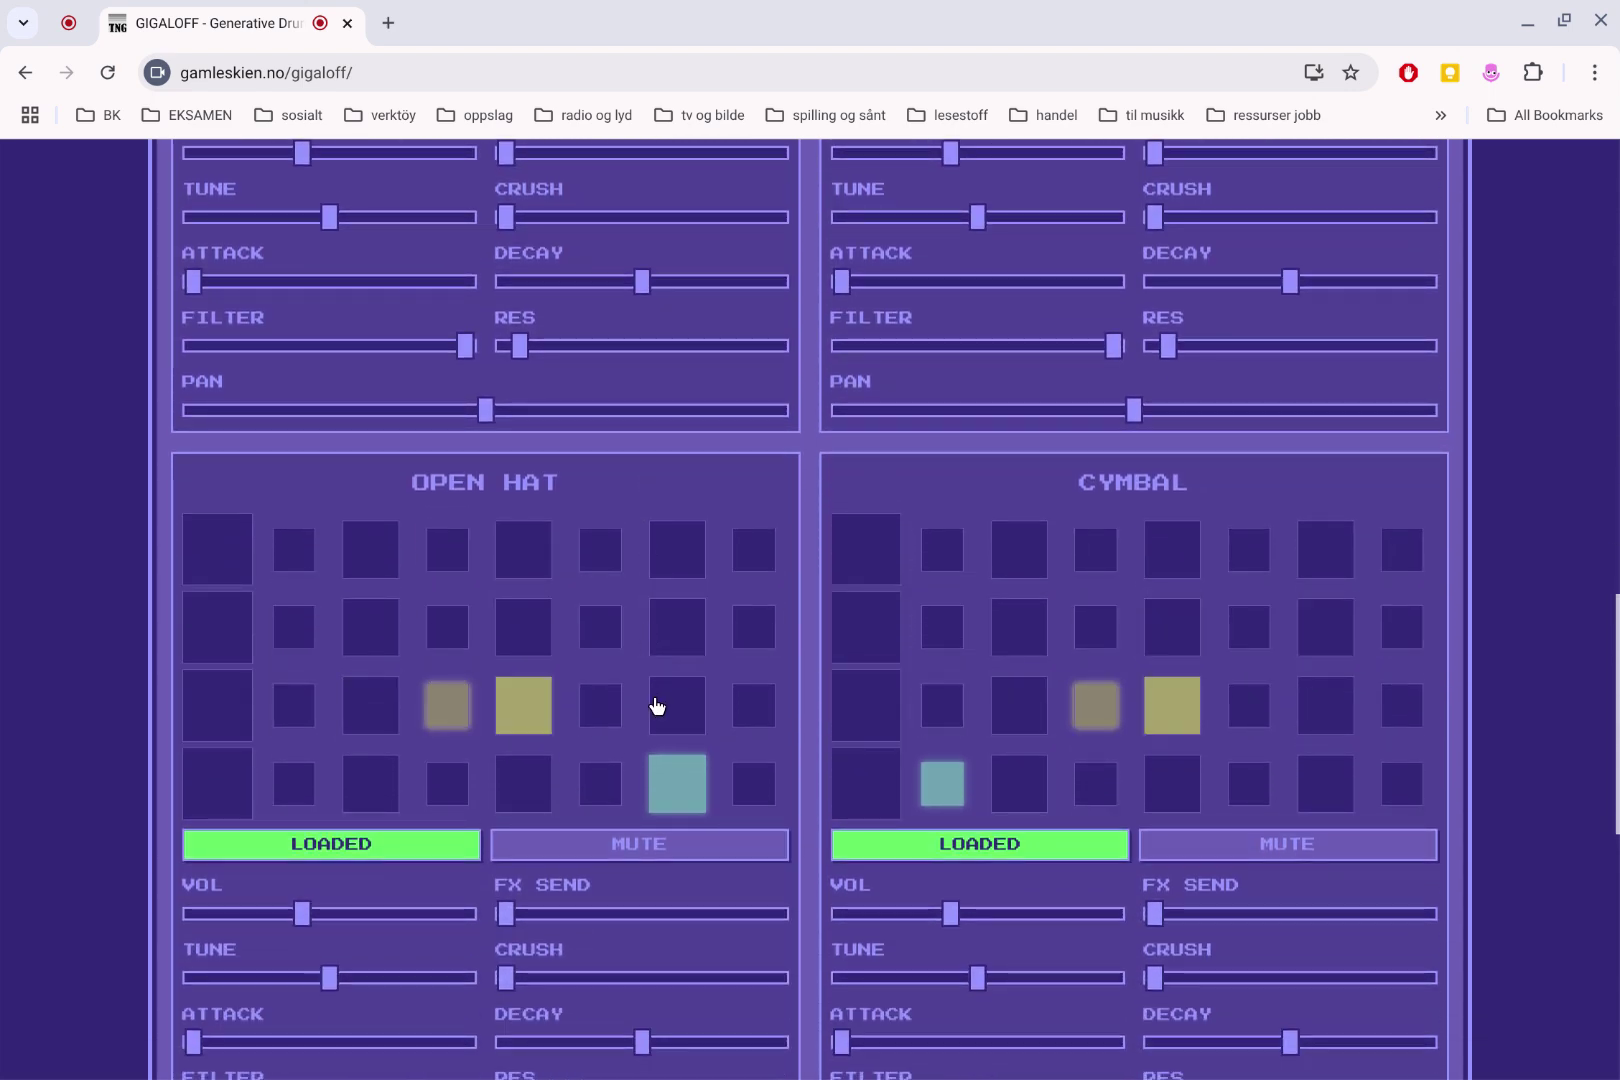
left_click(672, 780)
left_click(196, 551)
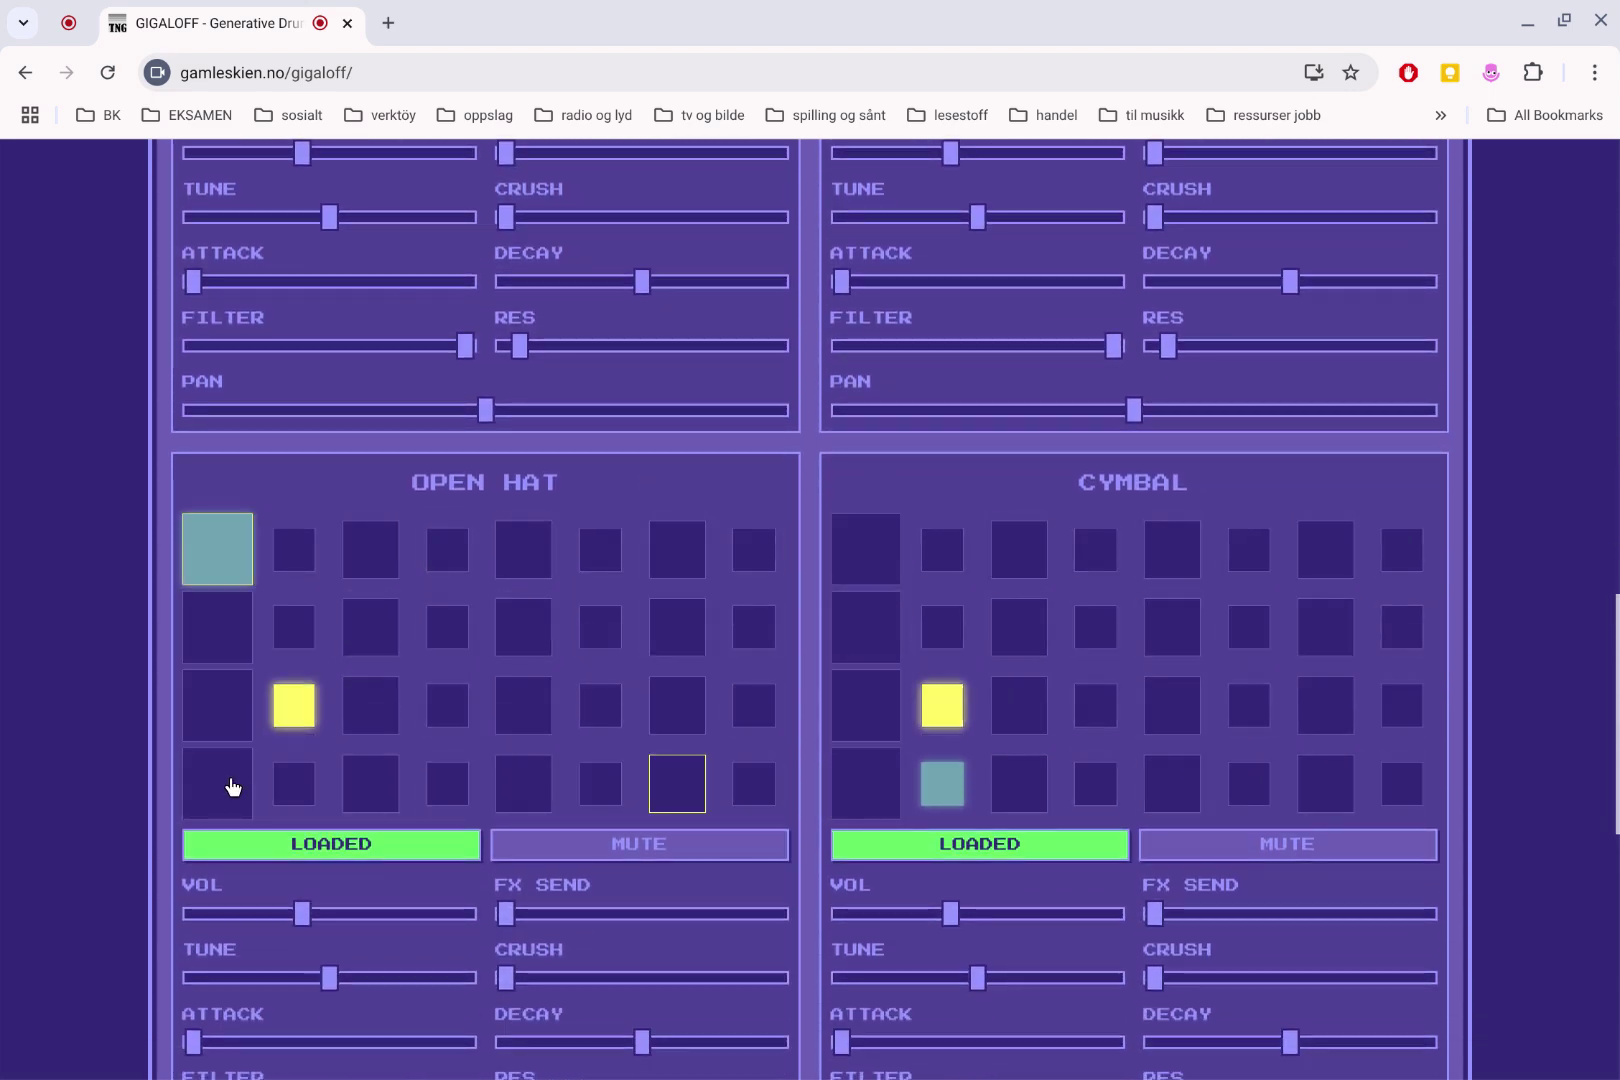
left_click(232, 787)
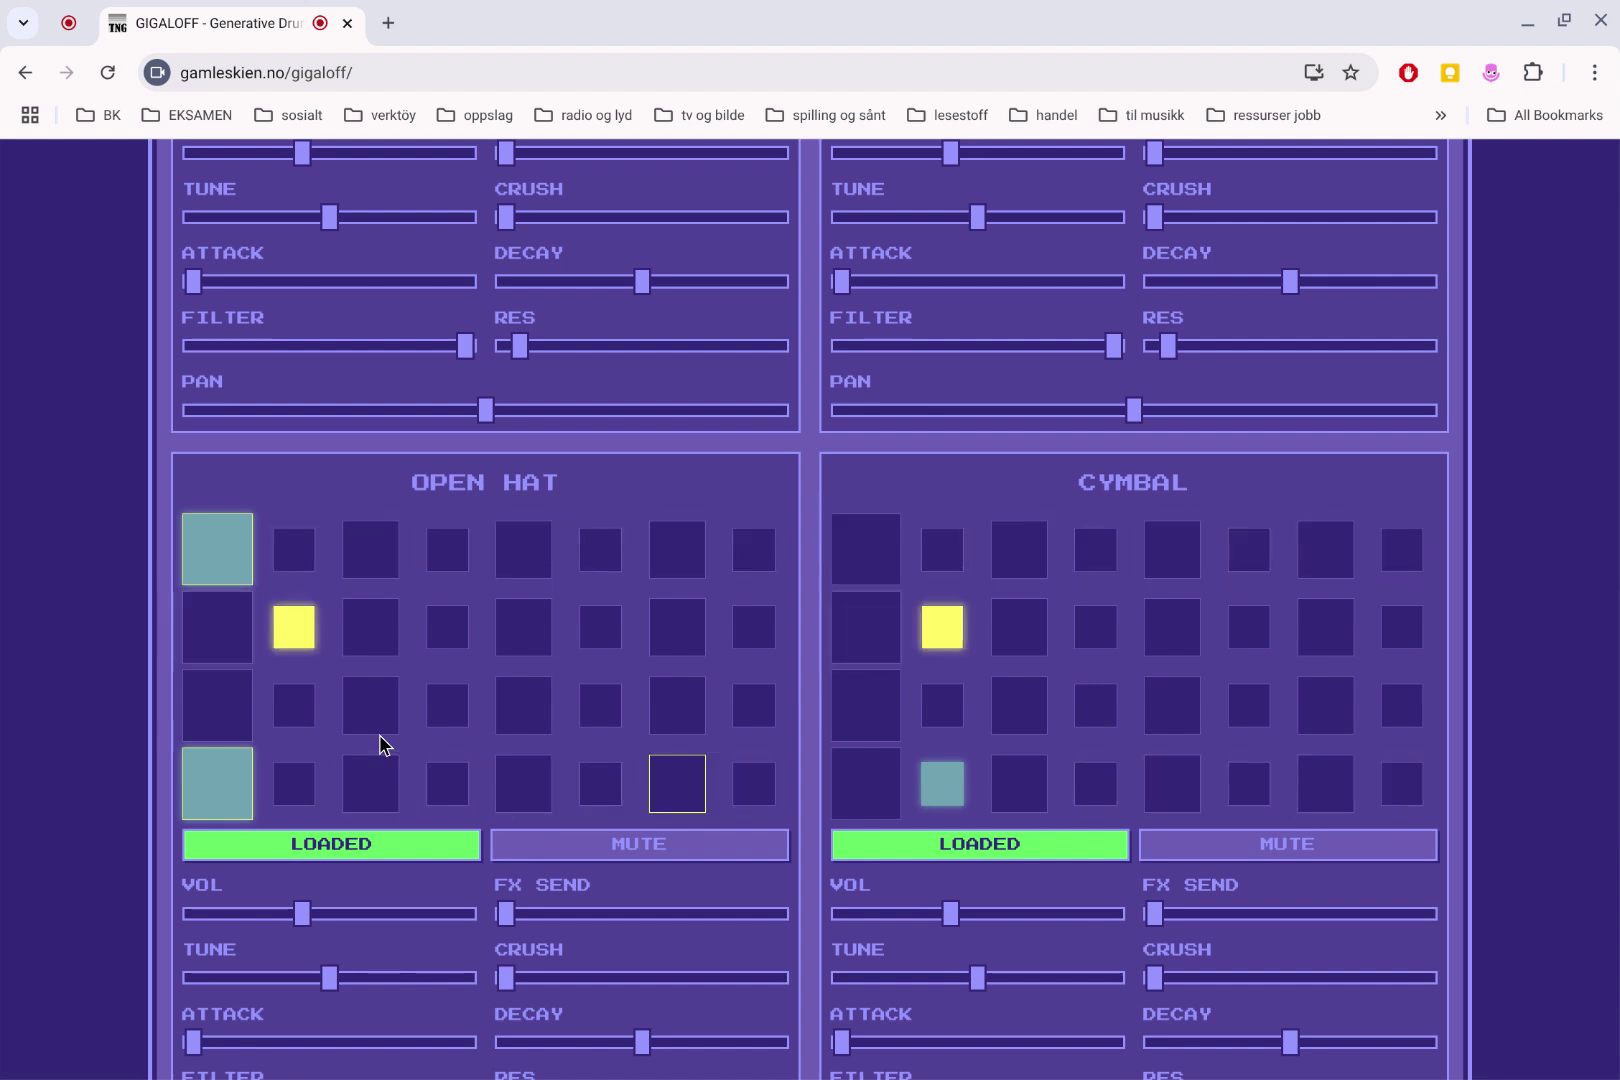
left_click(226, 774)
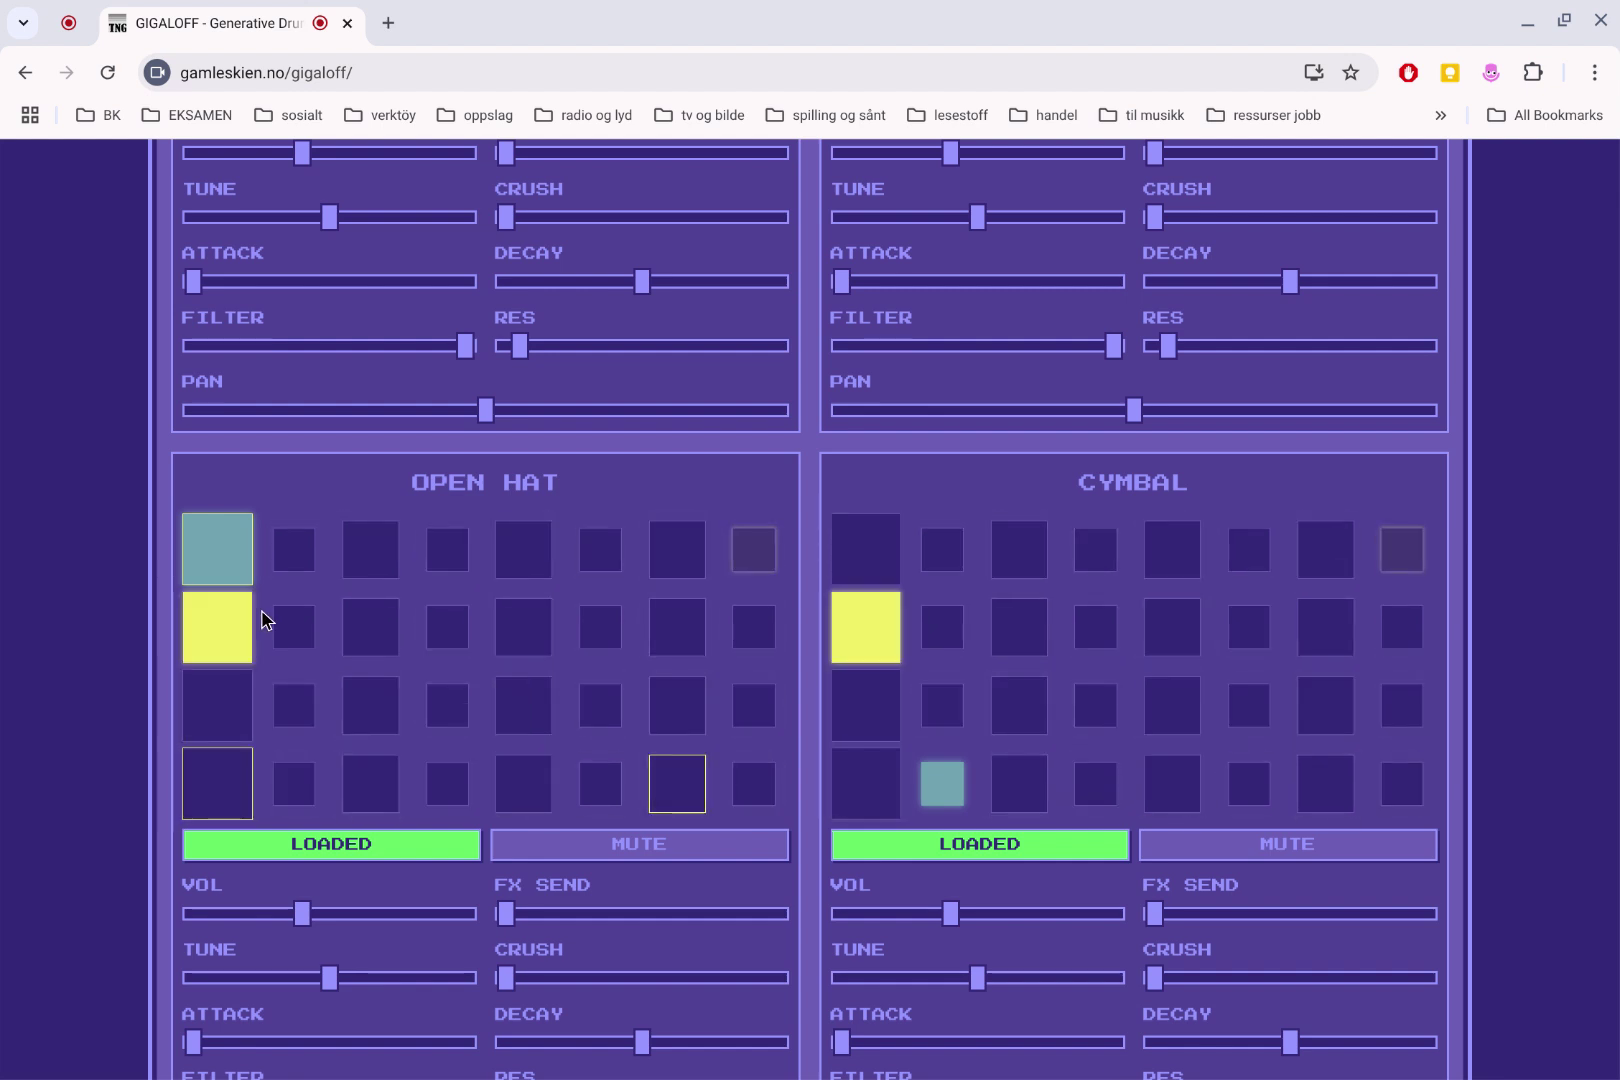
Raise the Open Hat track's FX send to maximum
scroll(372, 616, "down", 1)
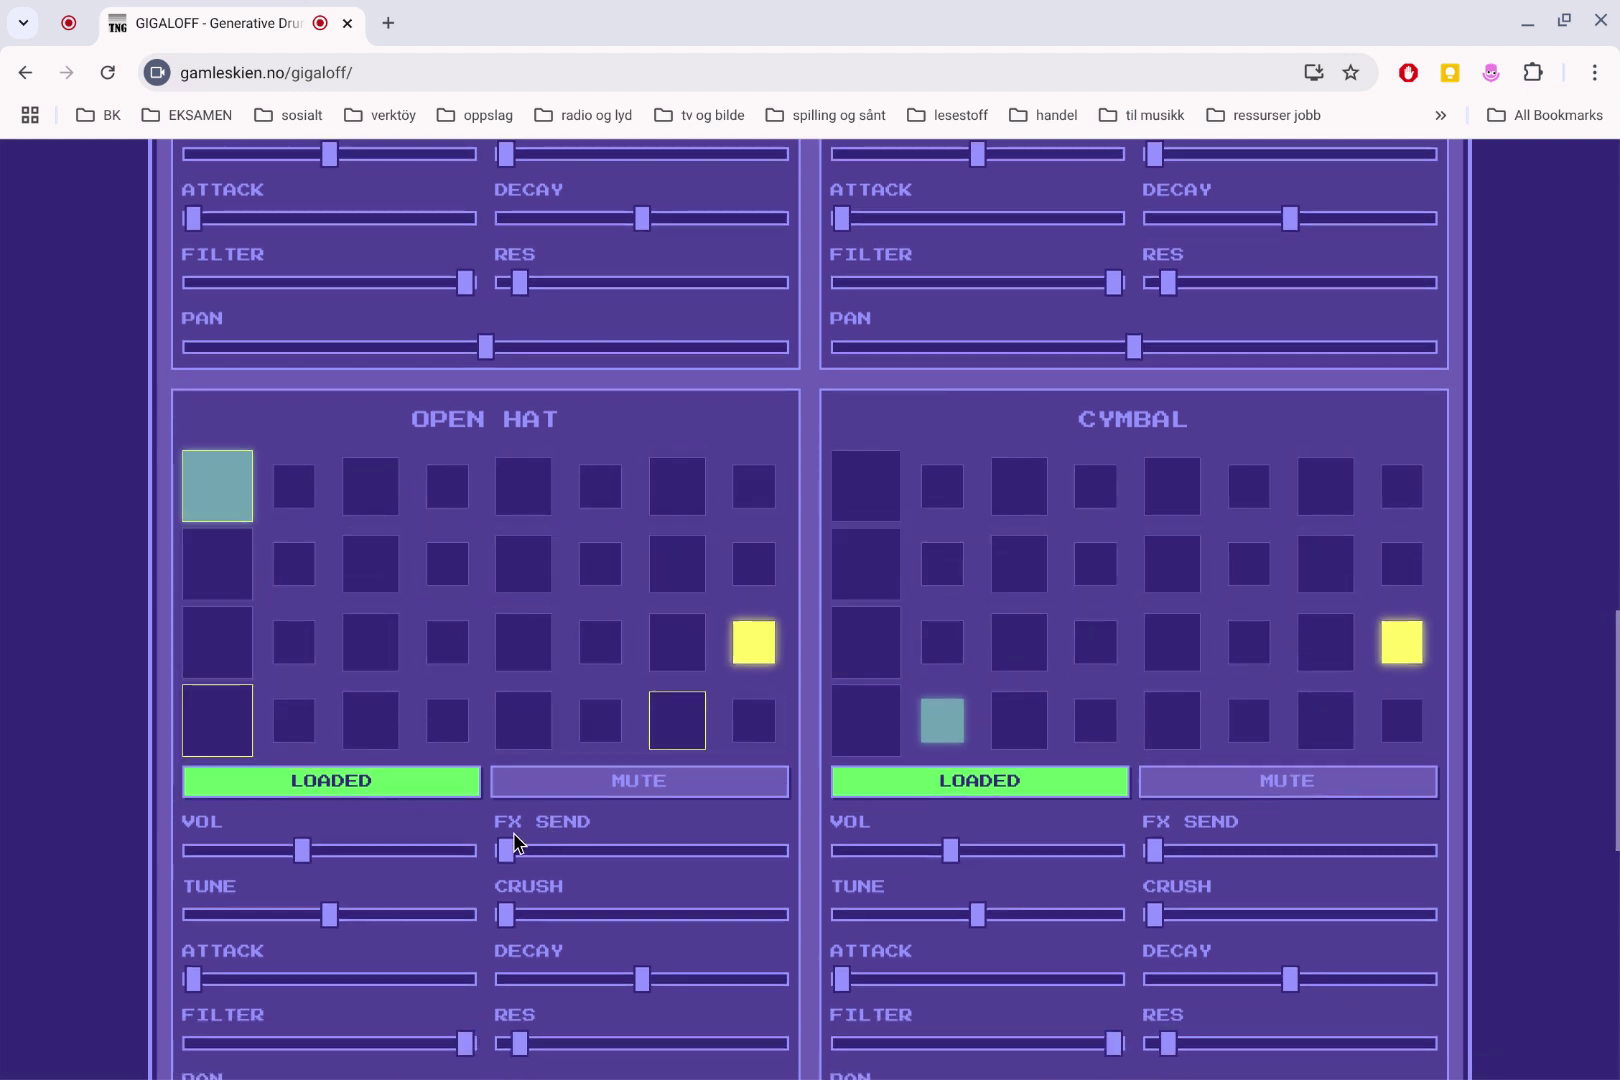
left_click_drag(509, 850, 795, 852)
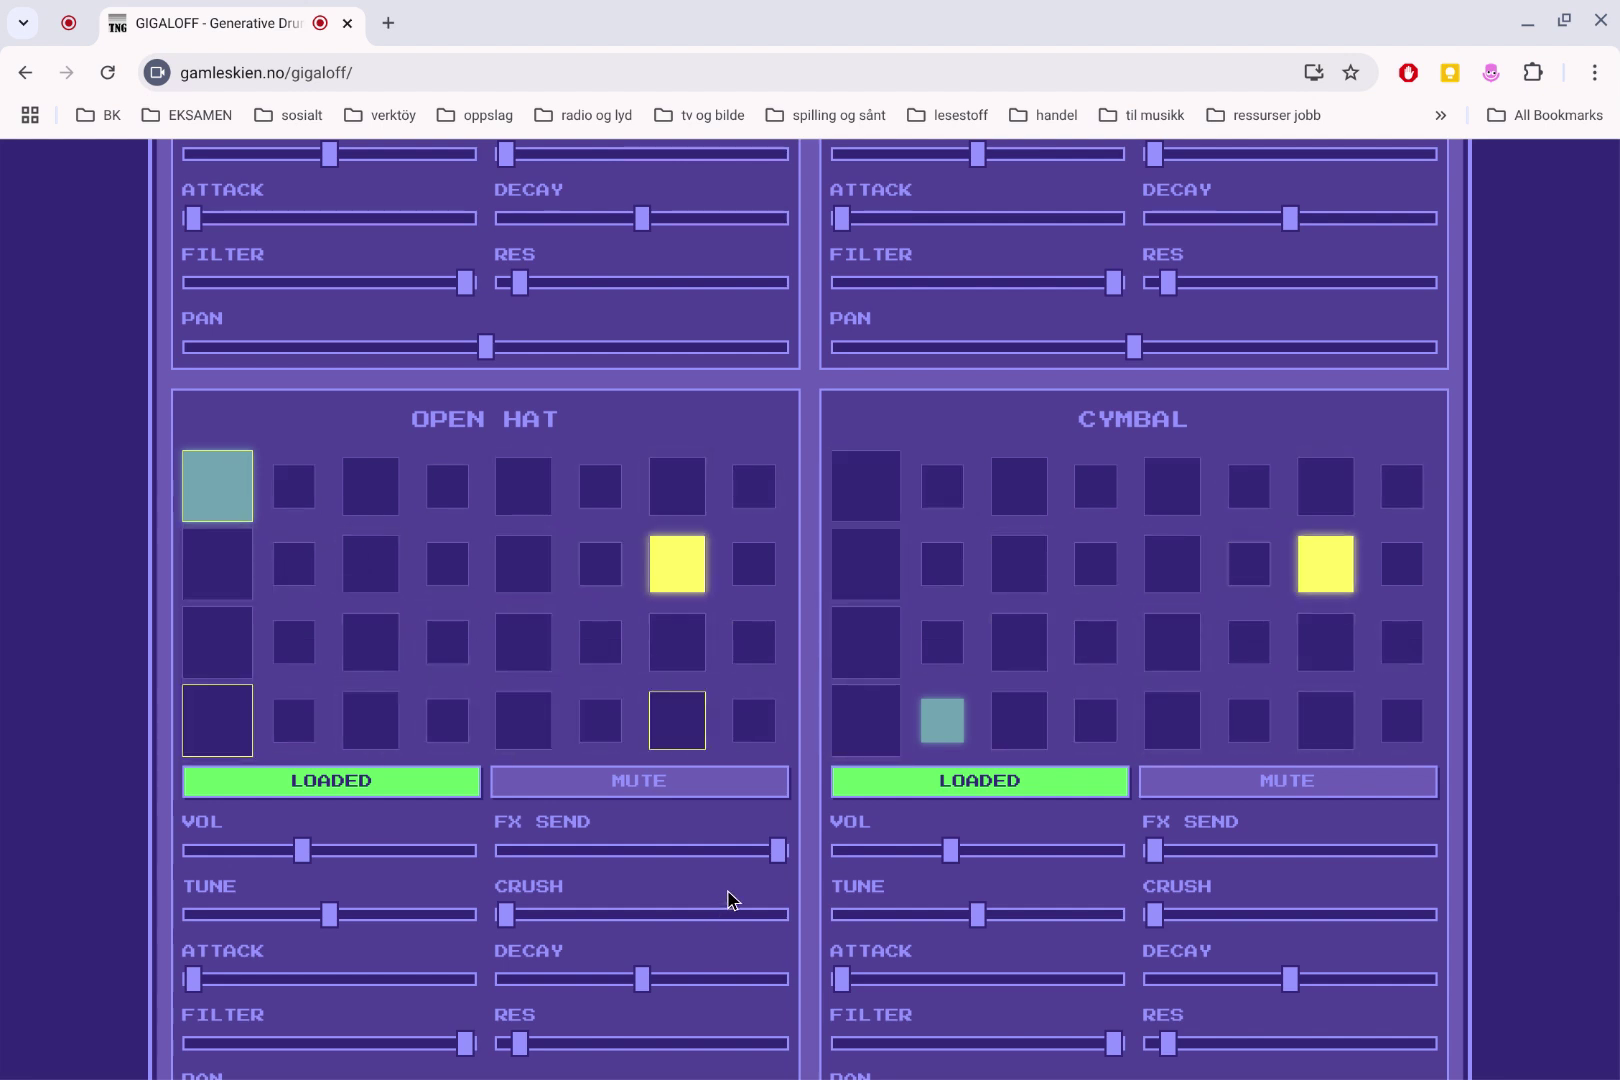
In the Closed Hat track, remove the first-row hits on steps one, four and six and the second-row hit on step five
scroll(977, 551, "up", 7)
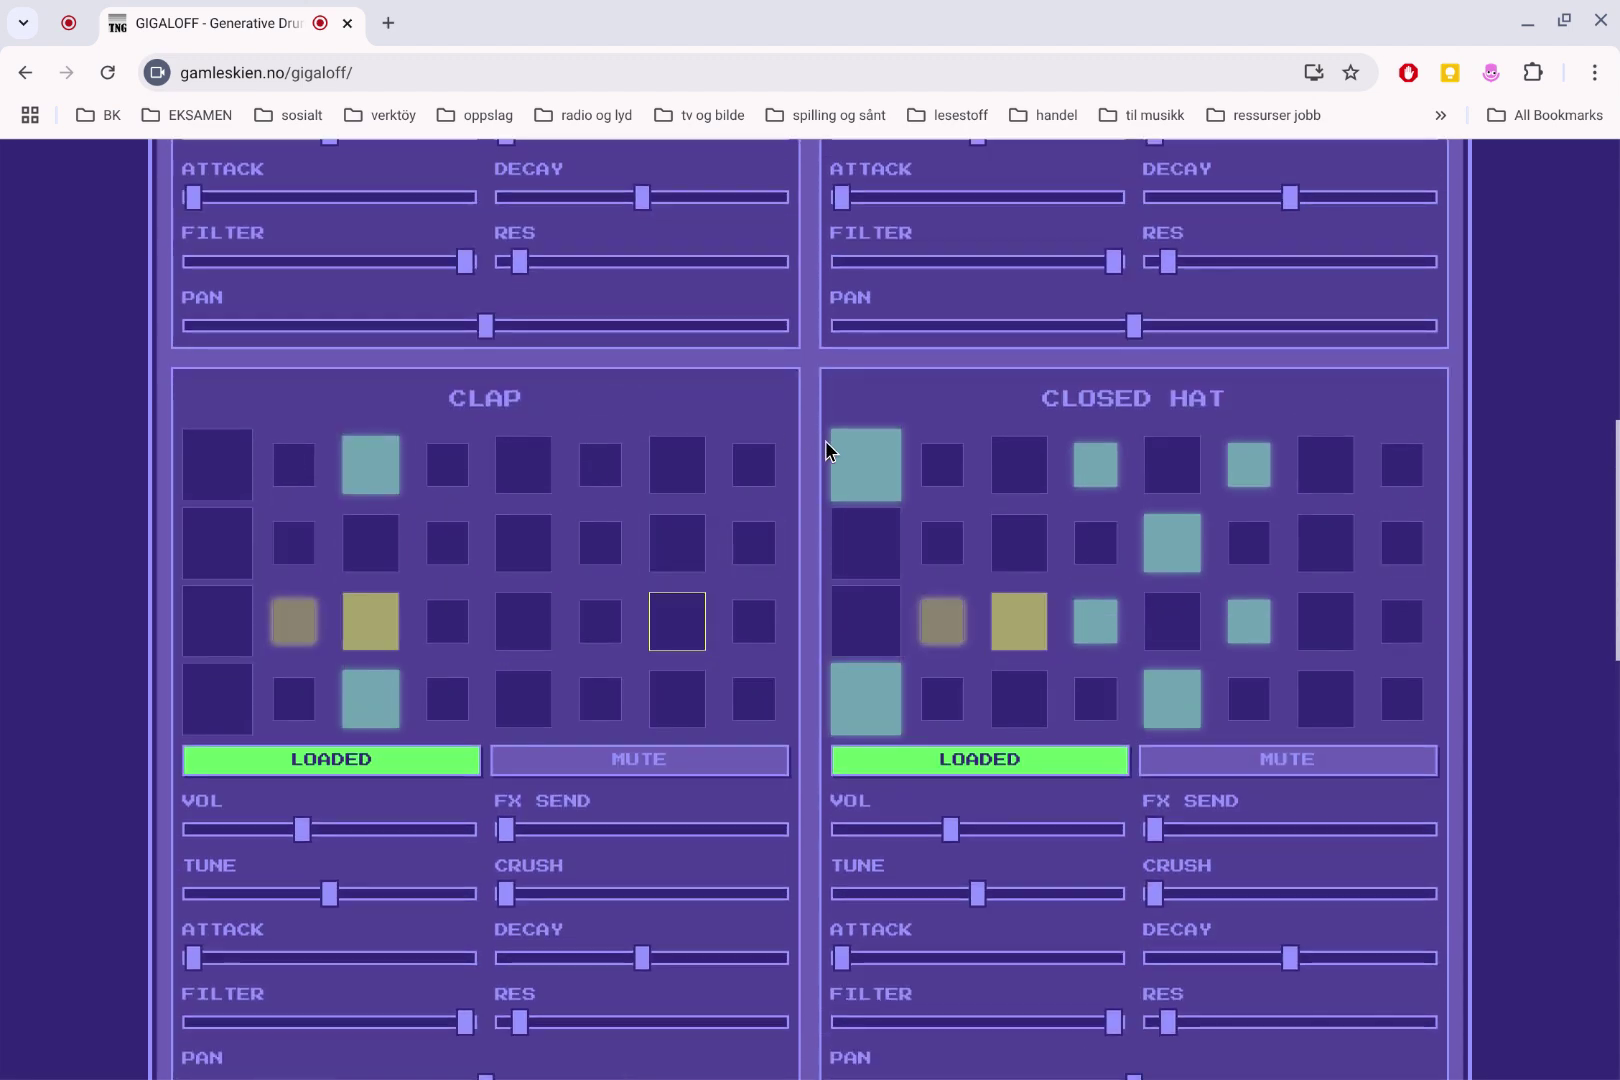
left_click(845, 457)
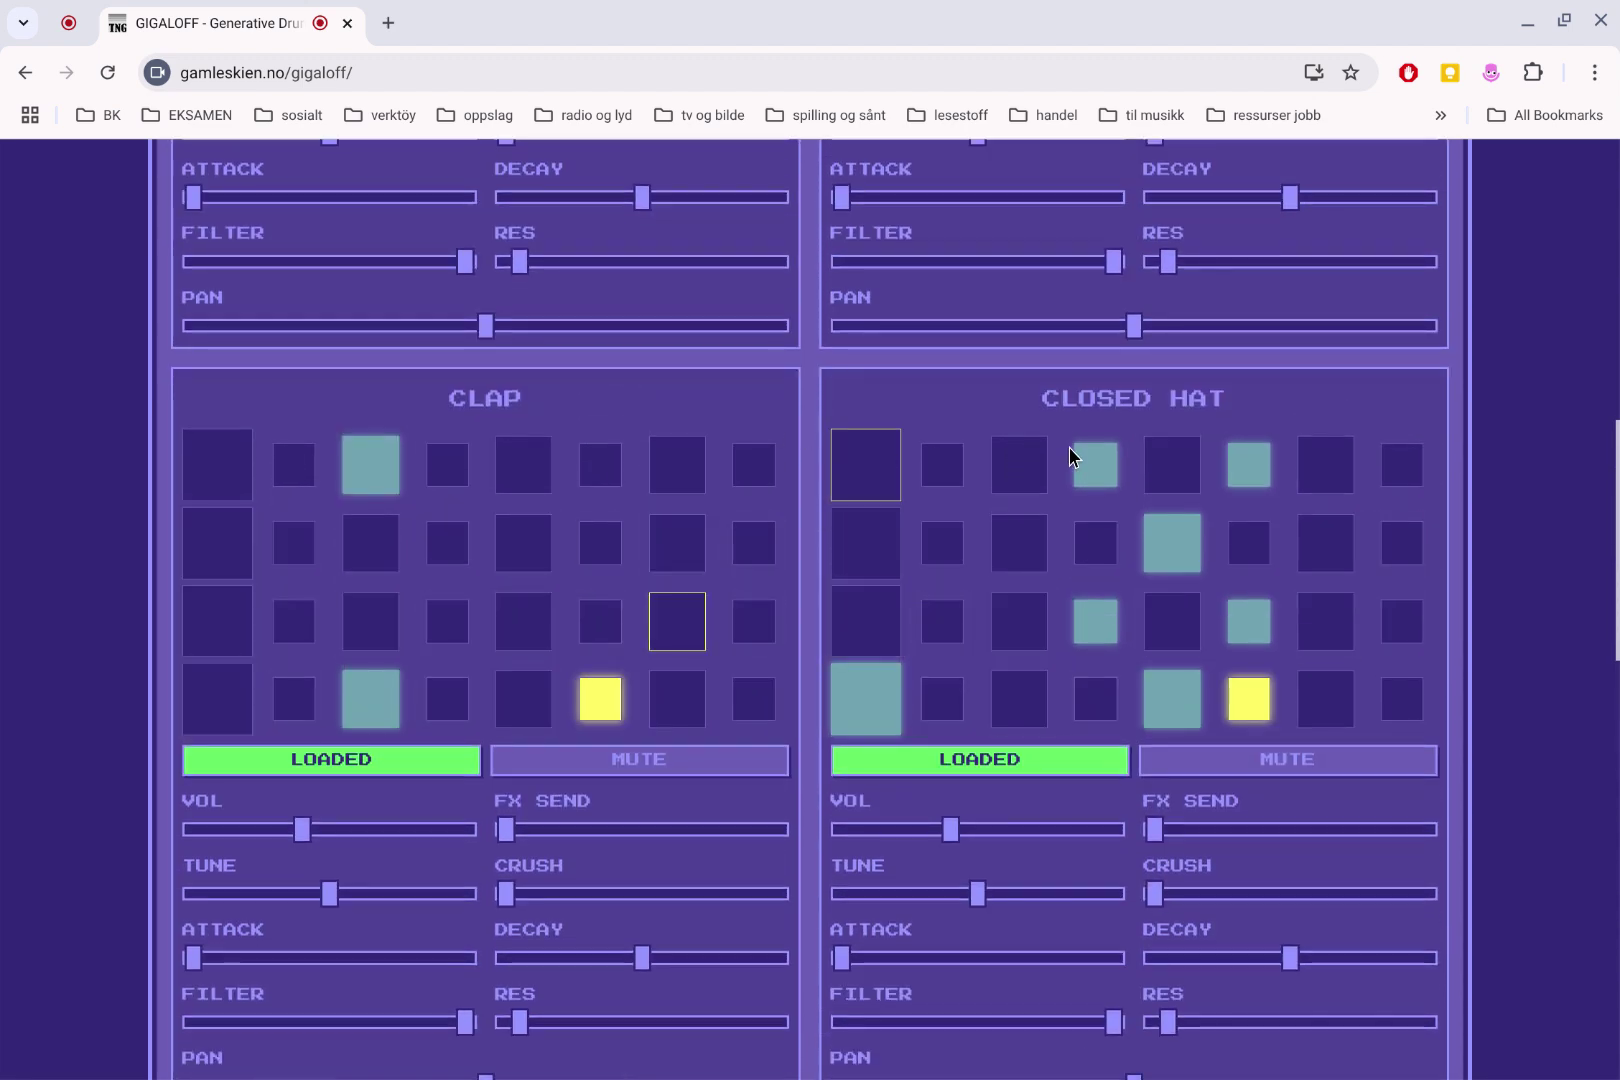
left_click(1258, 472)
left_click(1172, 542)
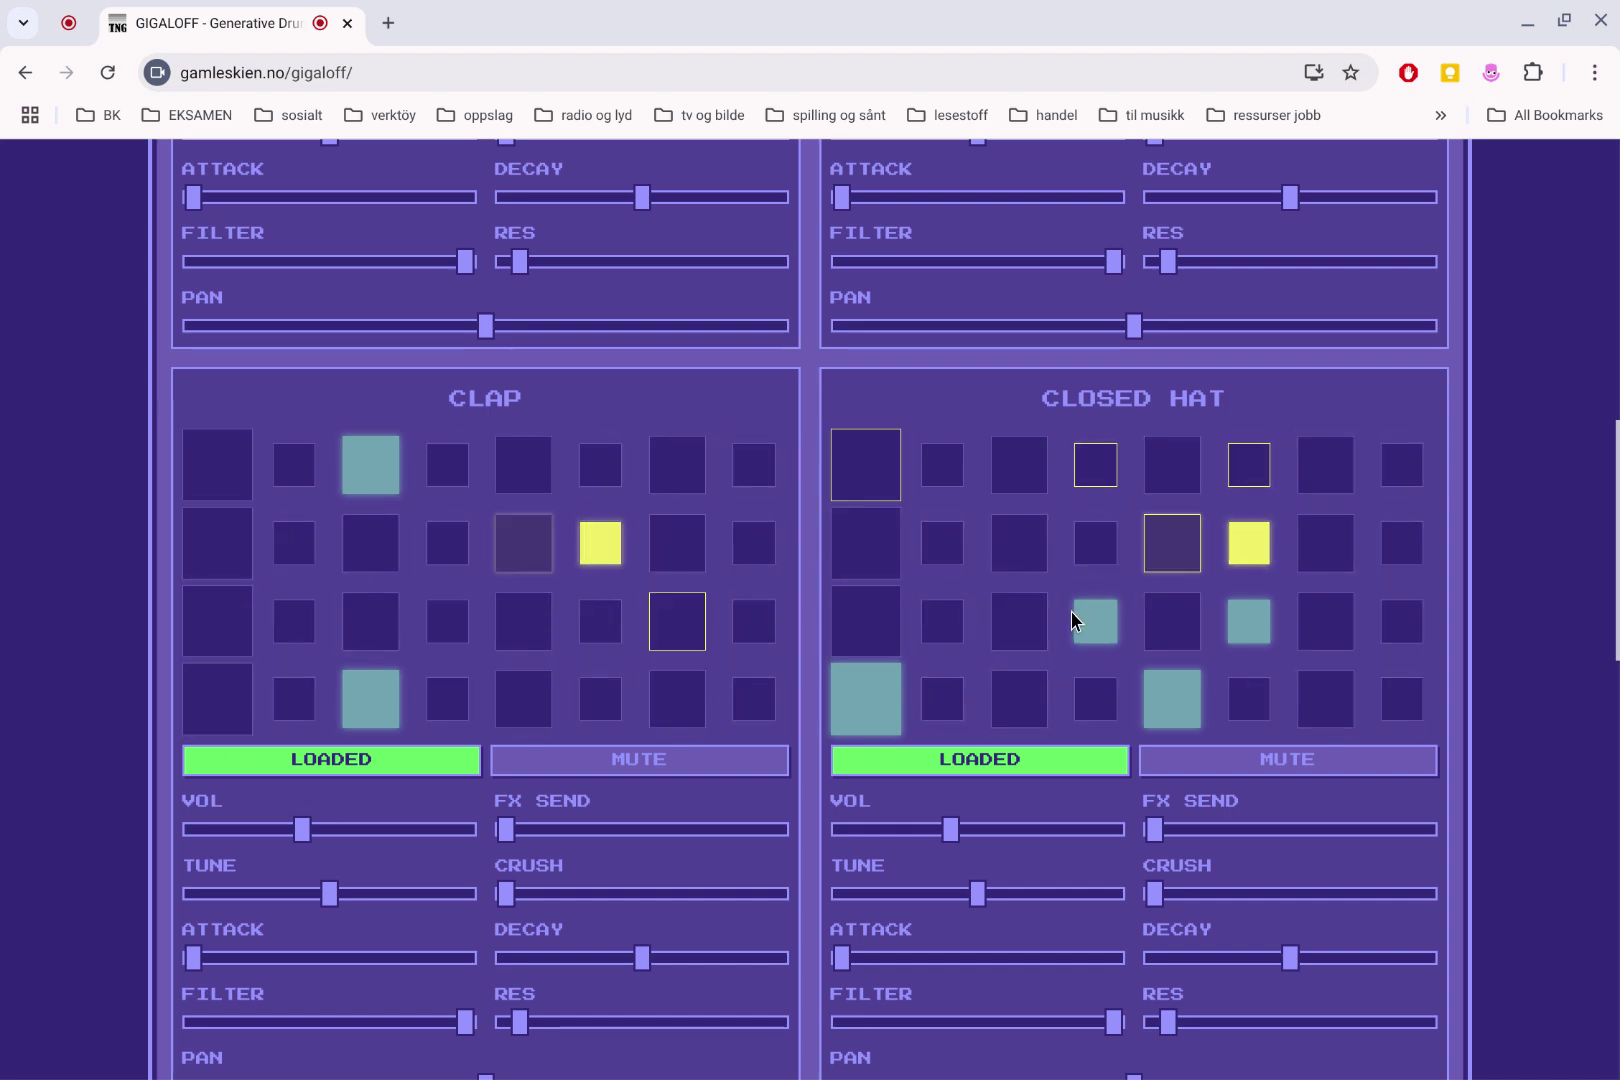
Turn the reverb mix up to maximum and raise the reverb size to about three quarters
scroll(1023, 540, "down", 7)
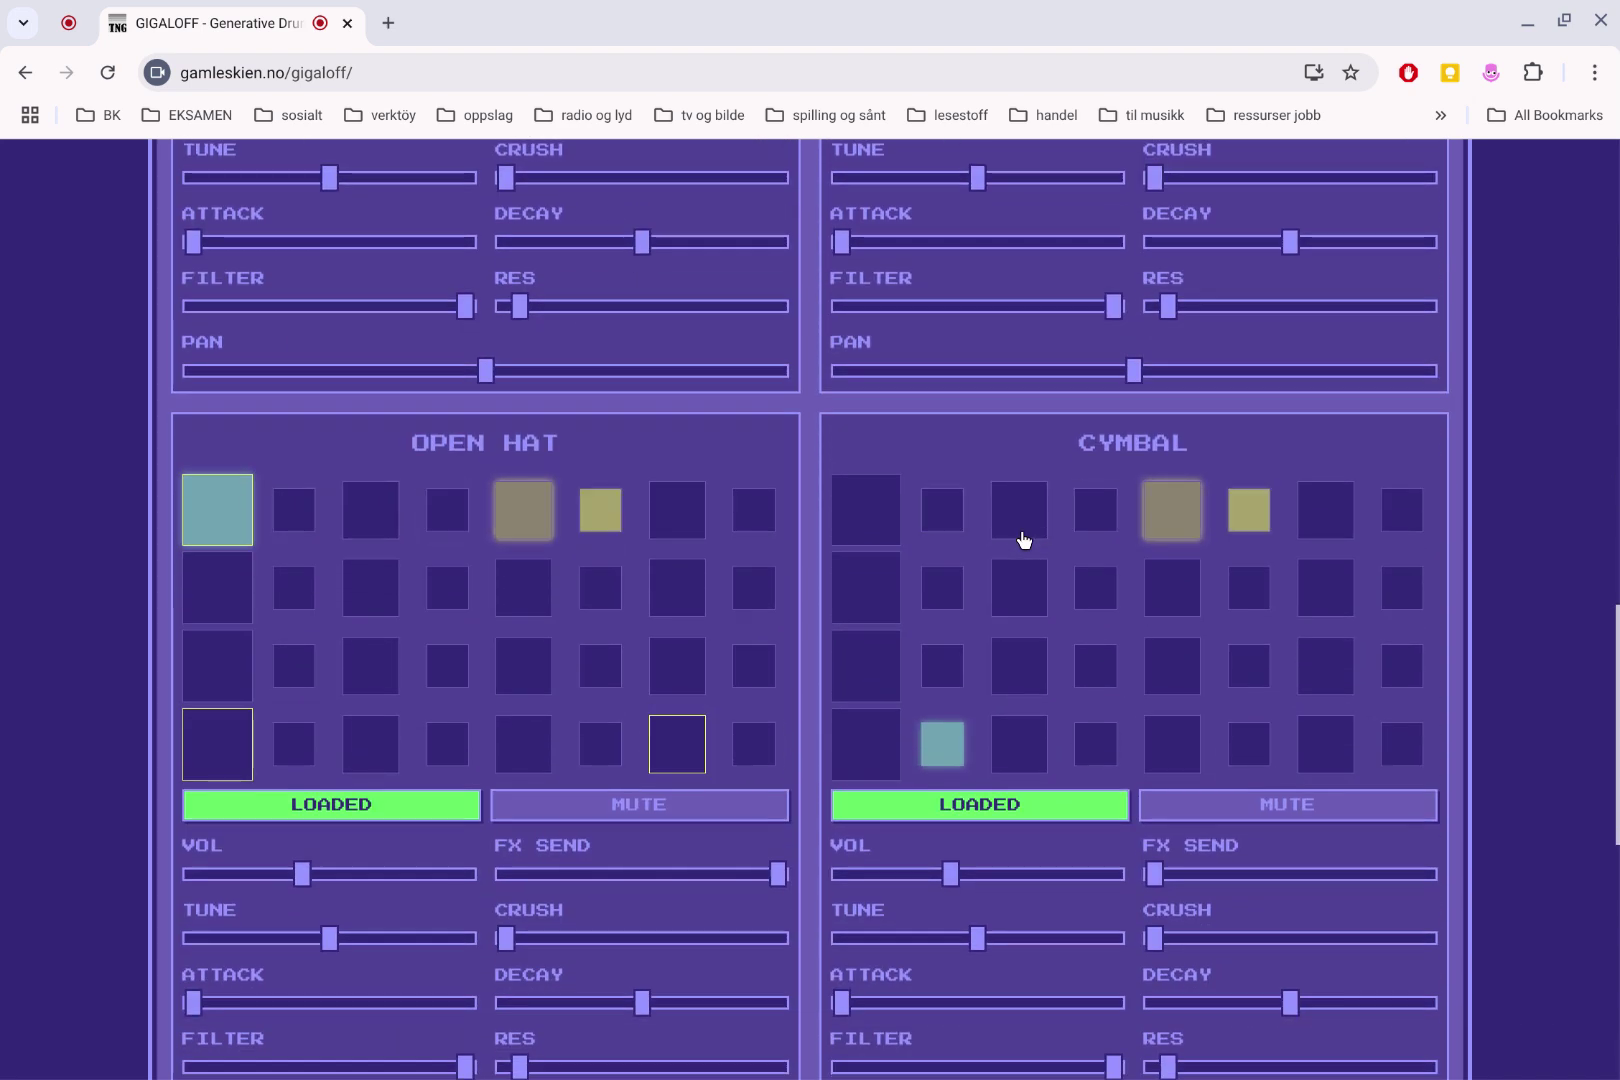
scroll(640, 529, "up", 15)
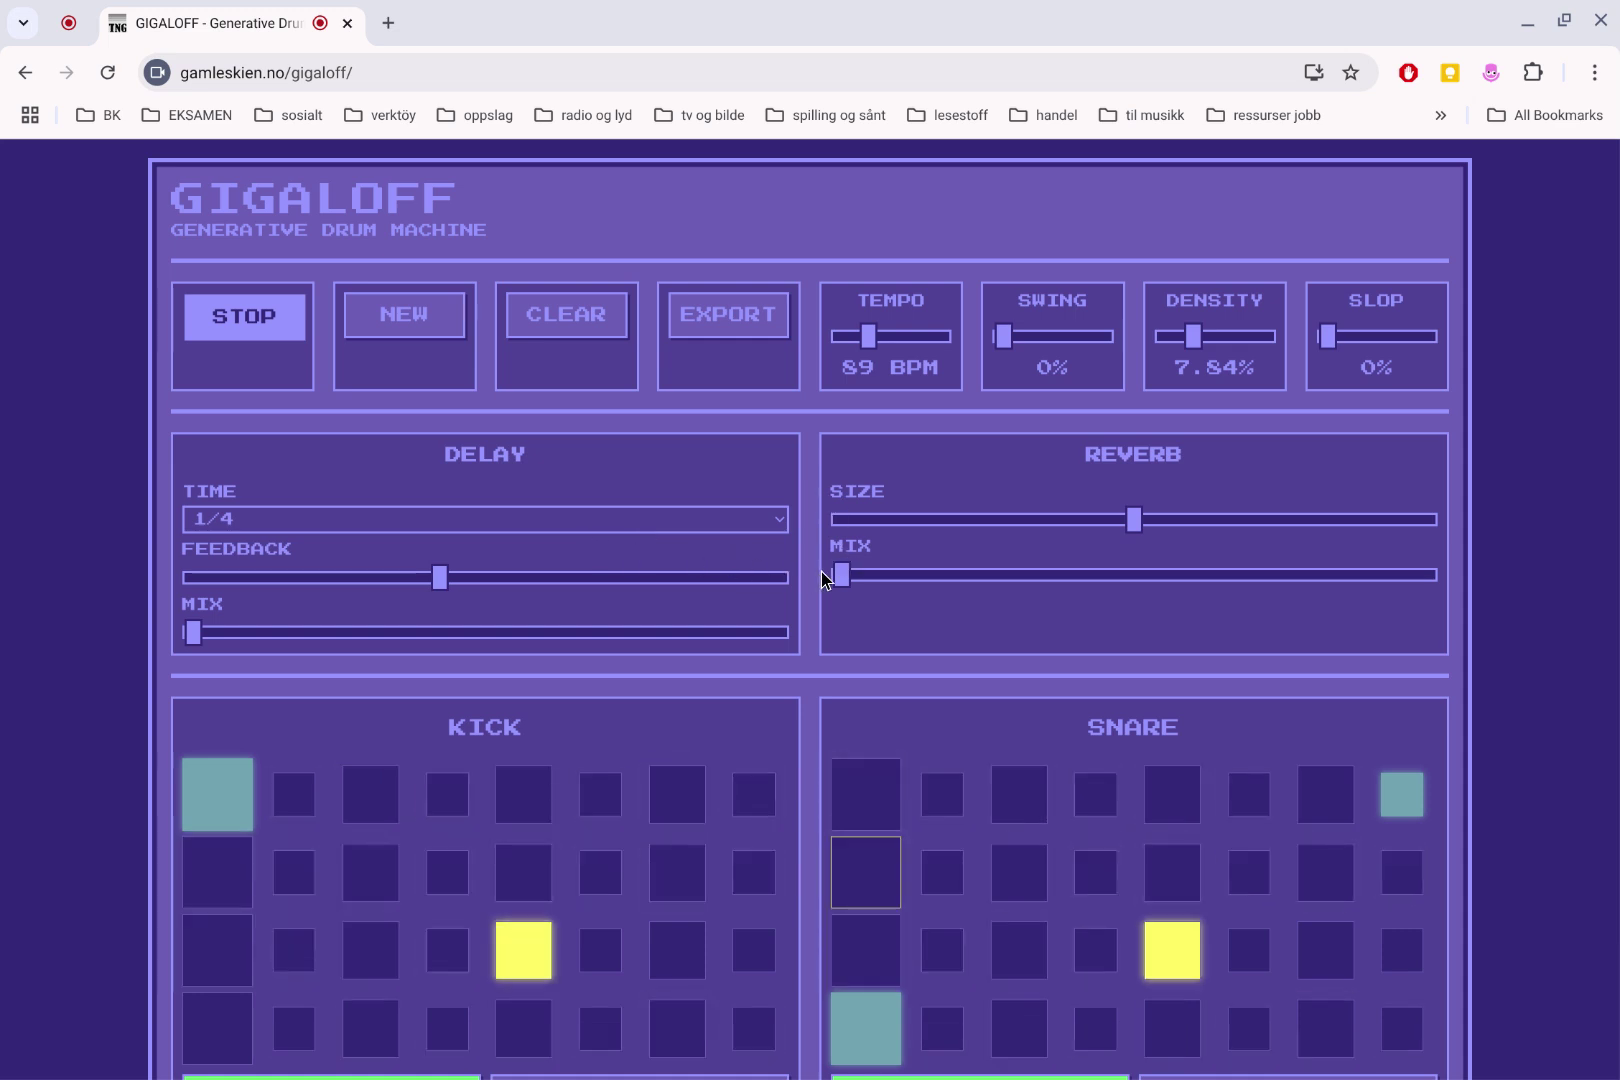
left_click_drag(838, 576, 1291, 607)
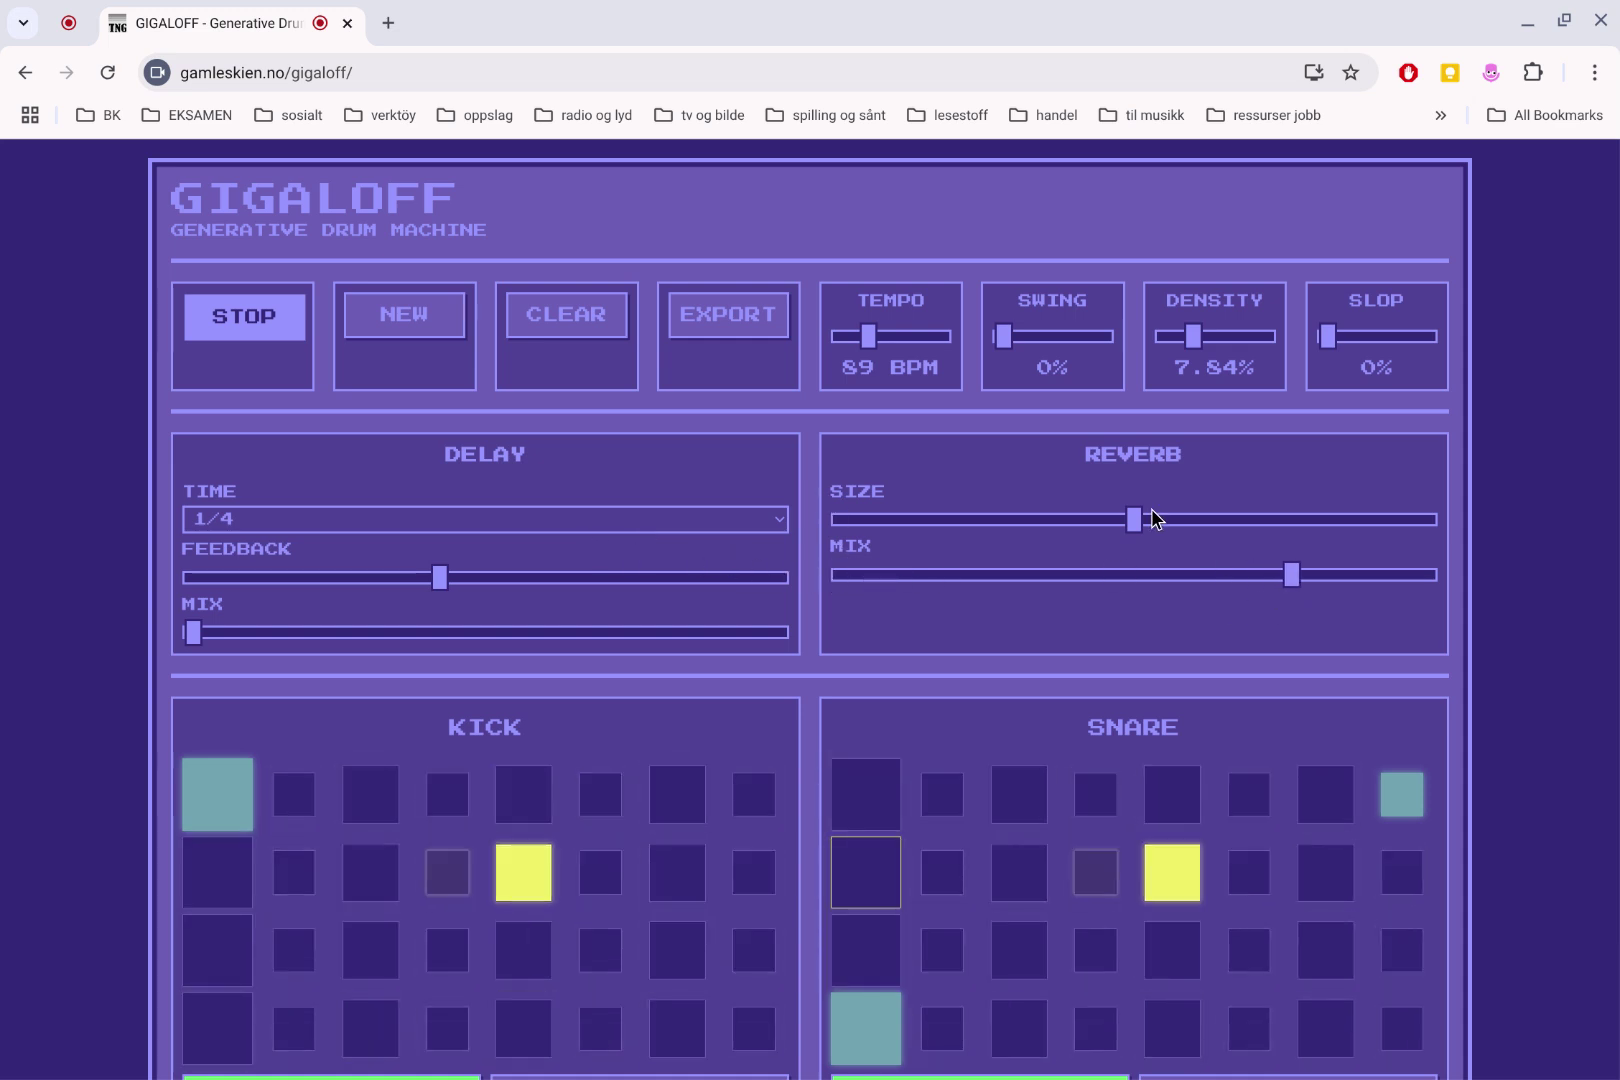
left_click_drag(1145, 527, 1313, 524)
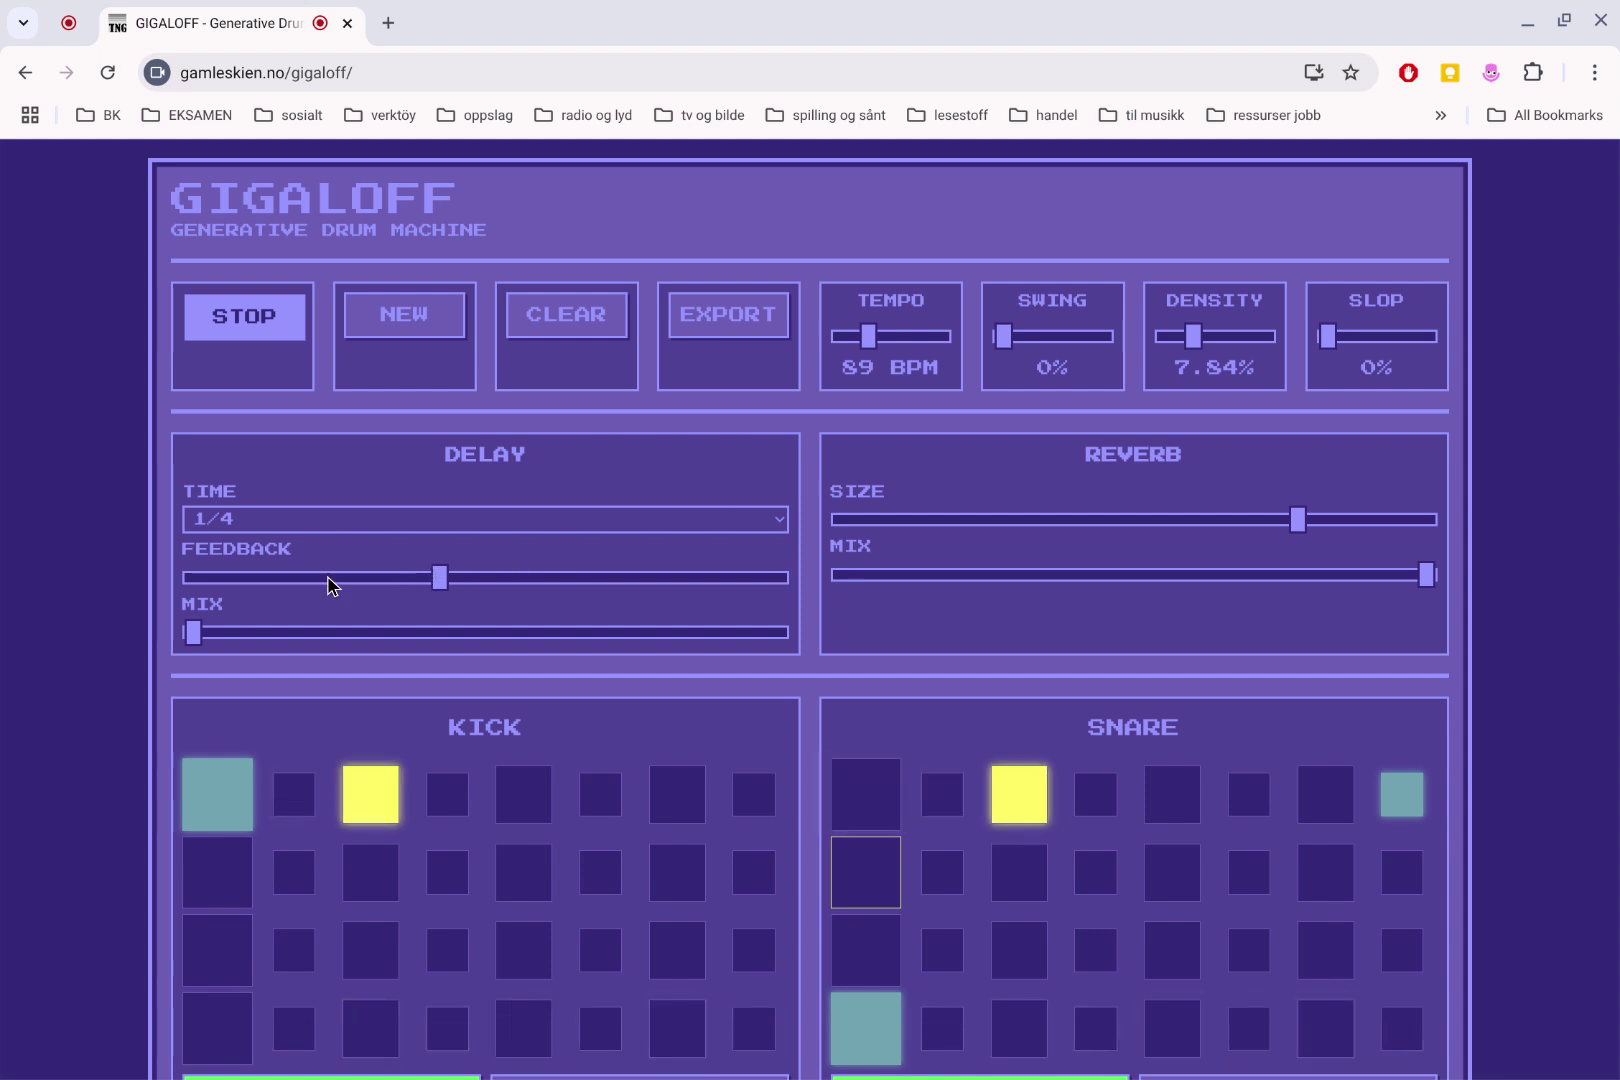
Set the delay to time 1/6 with its mix at about 90%, and reduce the reverb mix to about two thirds
left_click(221, 518)
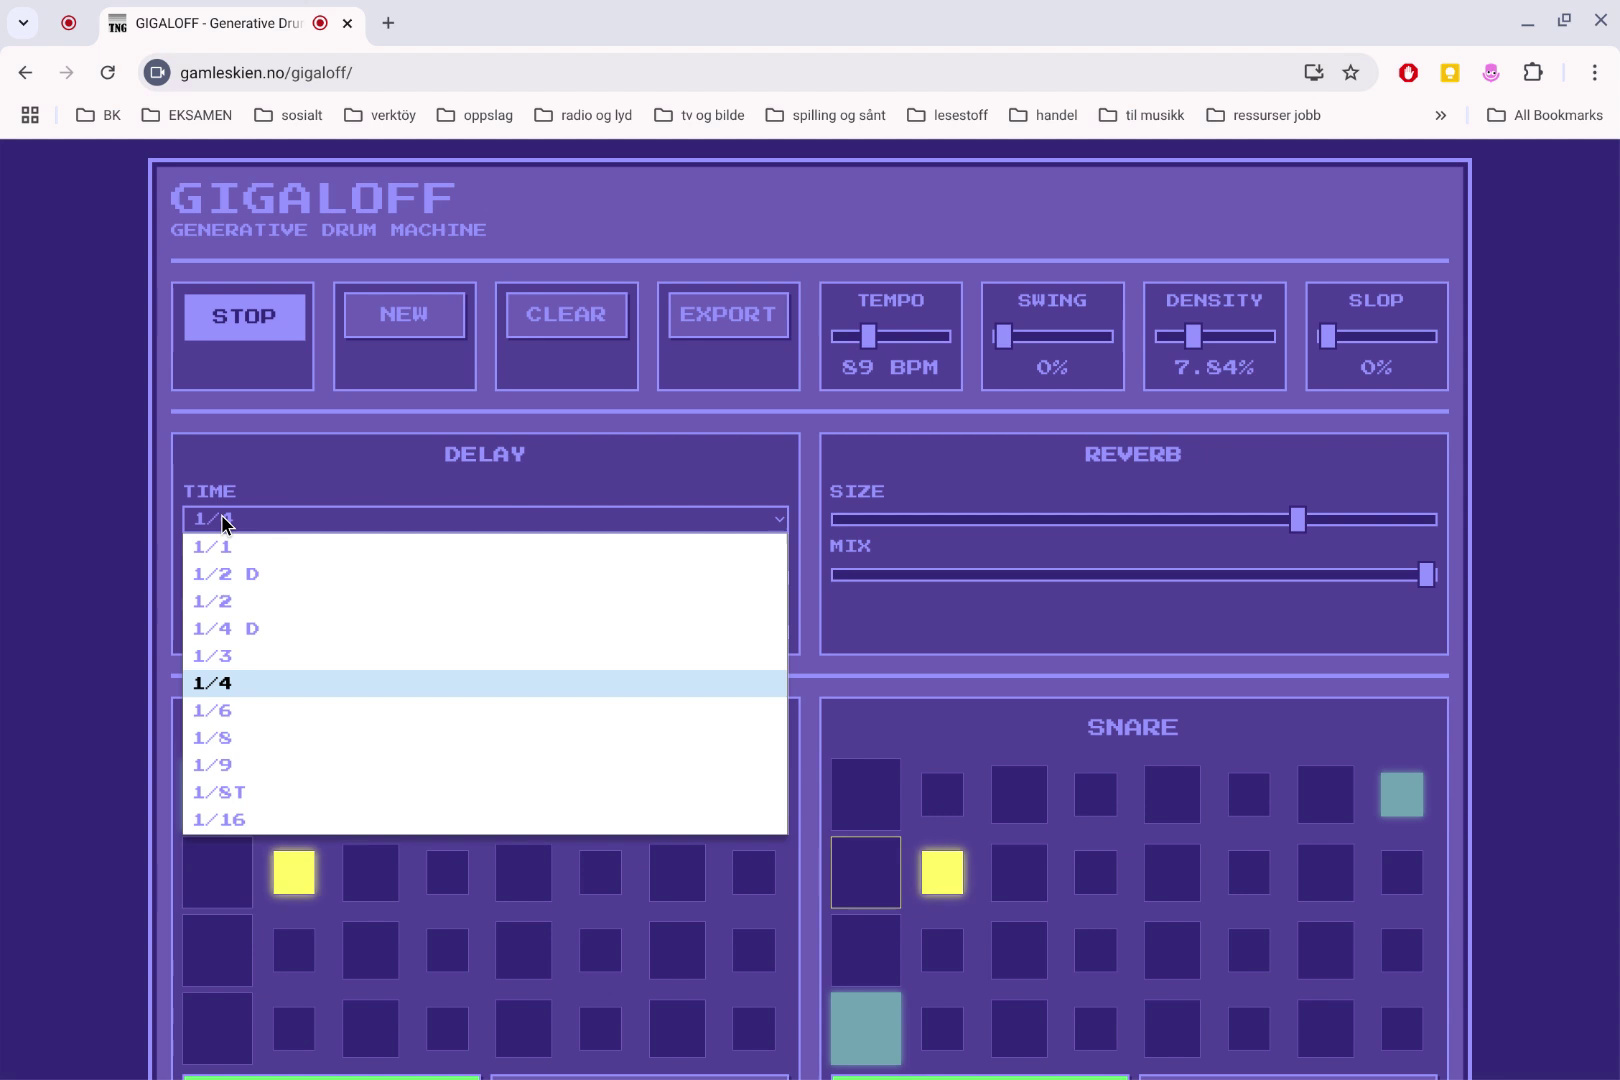
left_click(209, 707)
left_click_drag(199, 628, 608, 637)
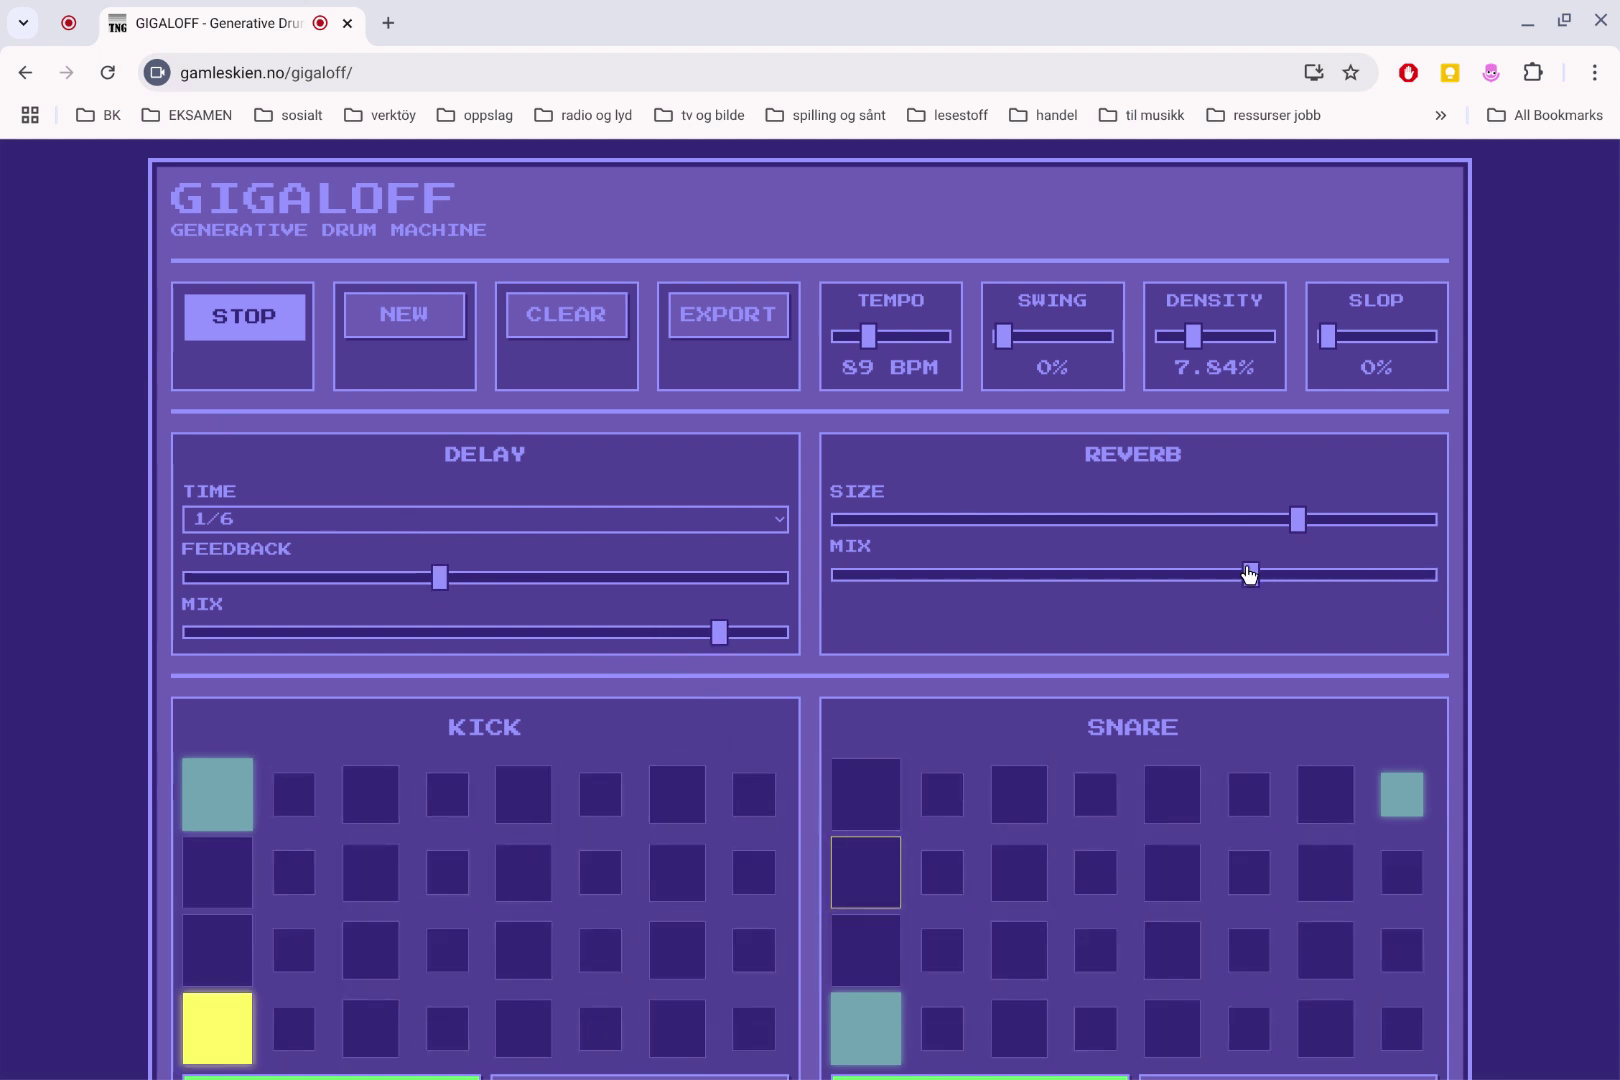
left_click_drag(1249, 573, 1222, 573)
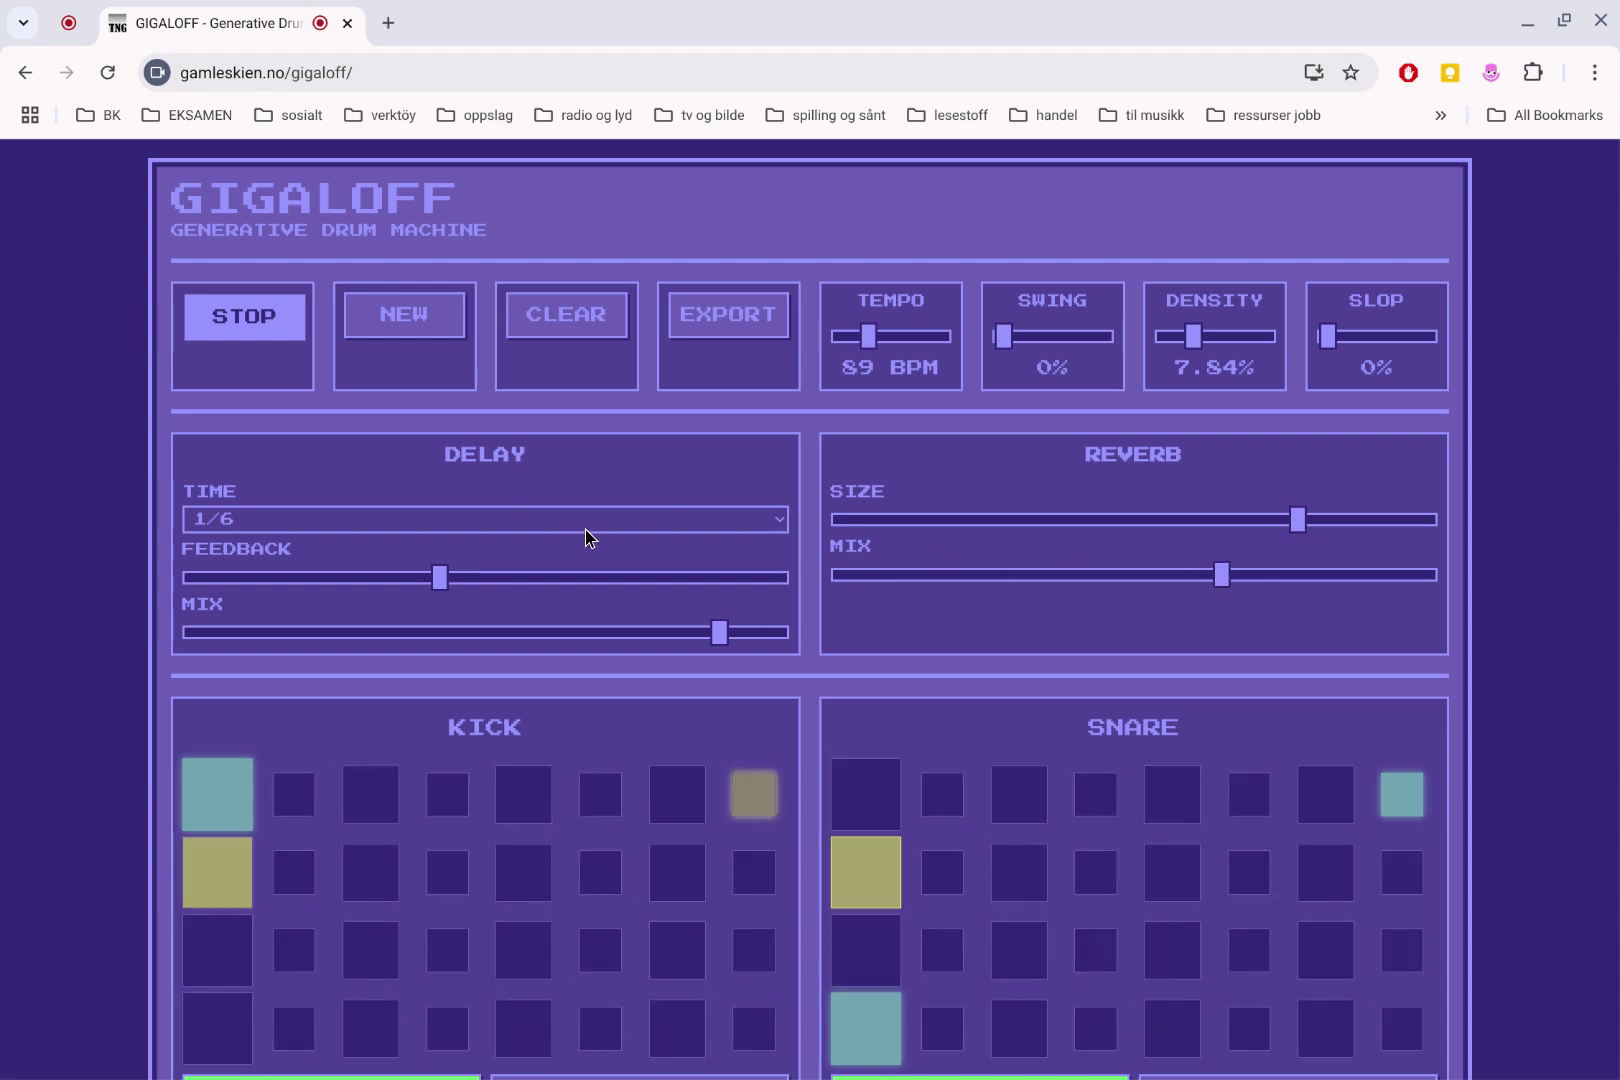
Set the Open Hat track's crush amount to about half
scroll(597, 519, "down", 20)
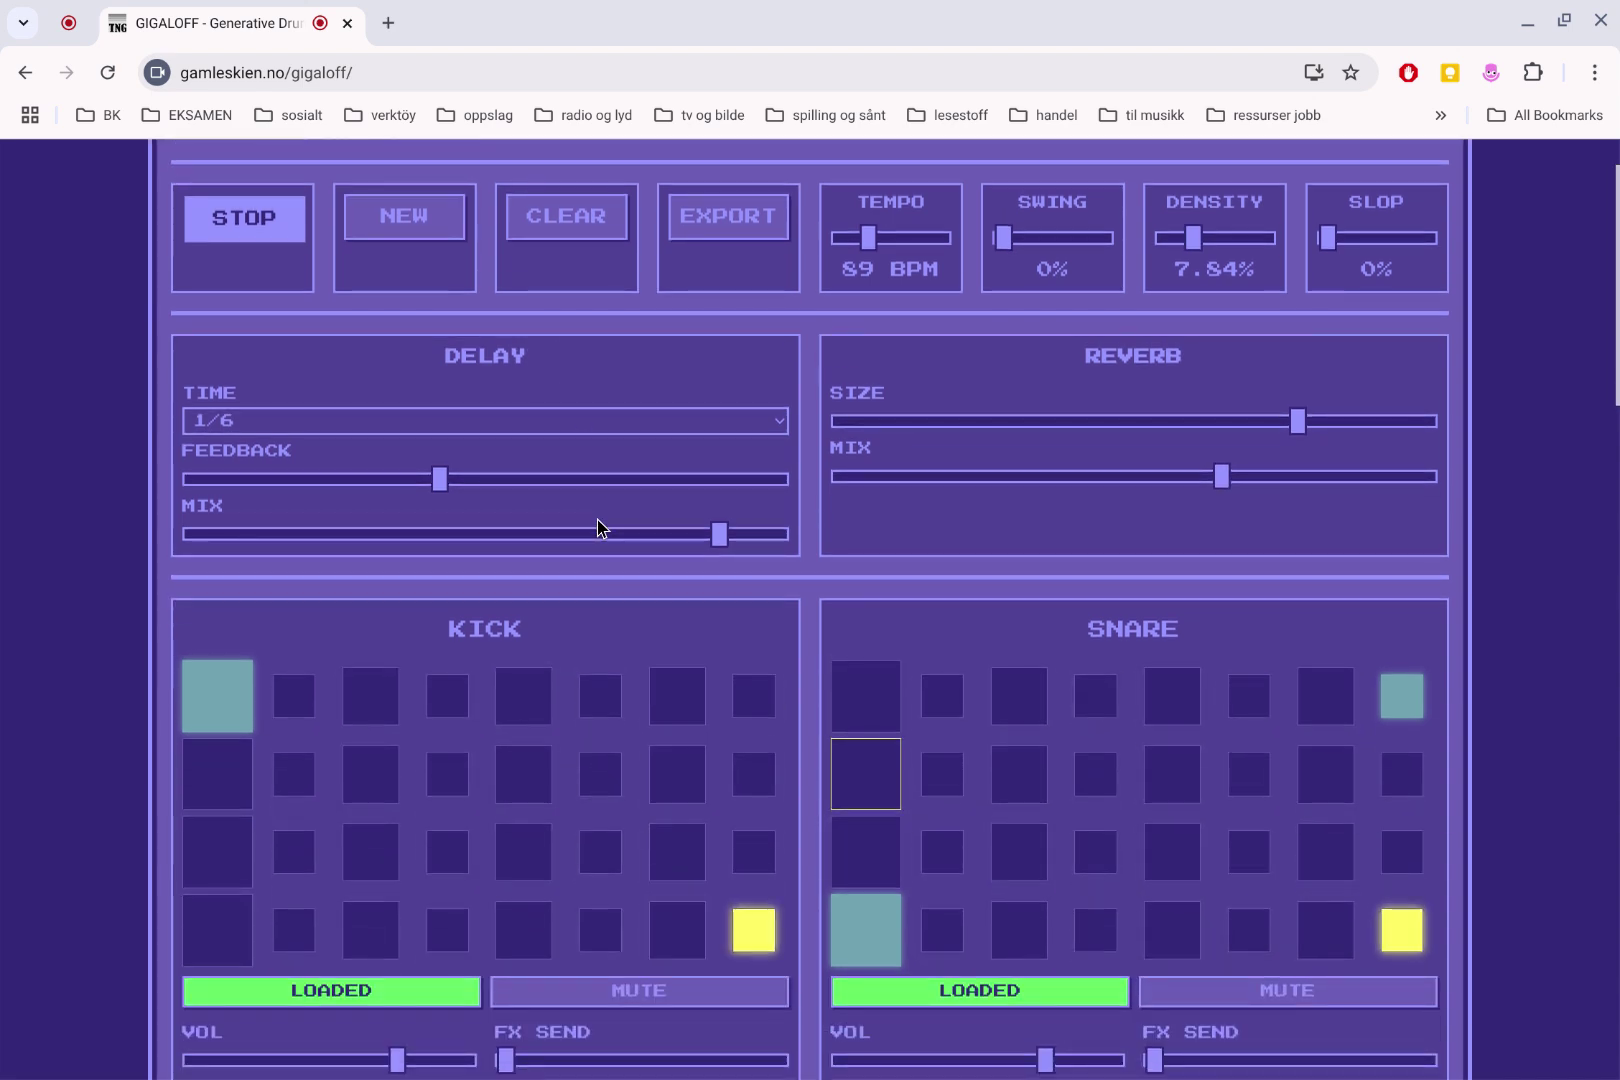
scroll(810, 610, "down", 7)
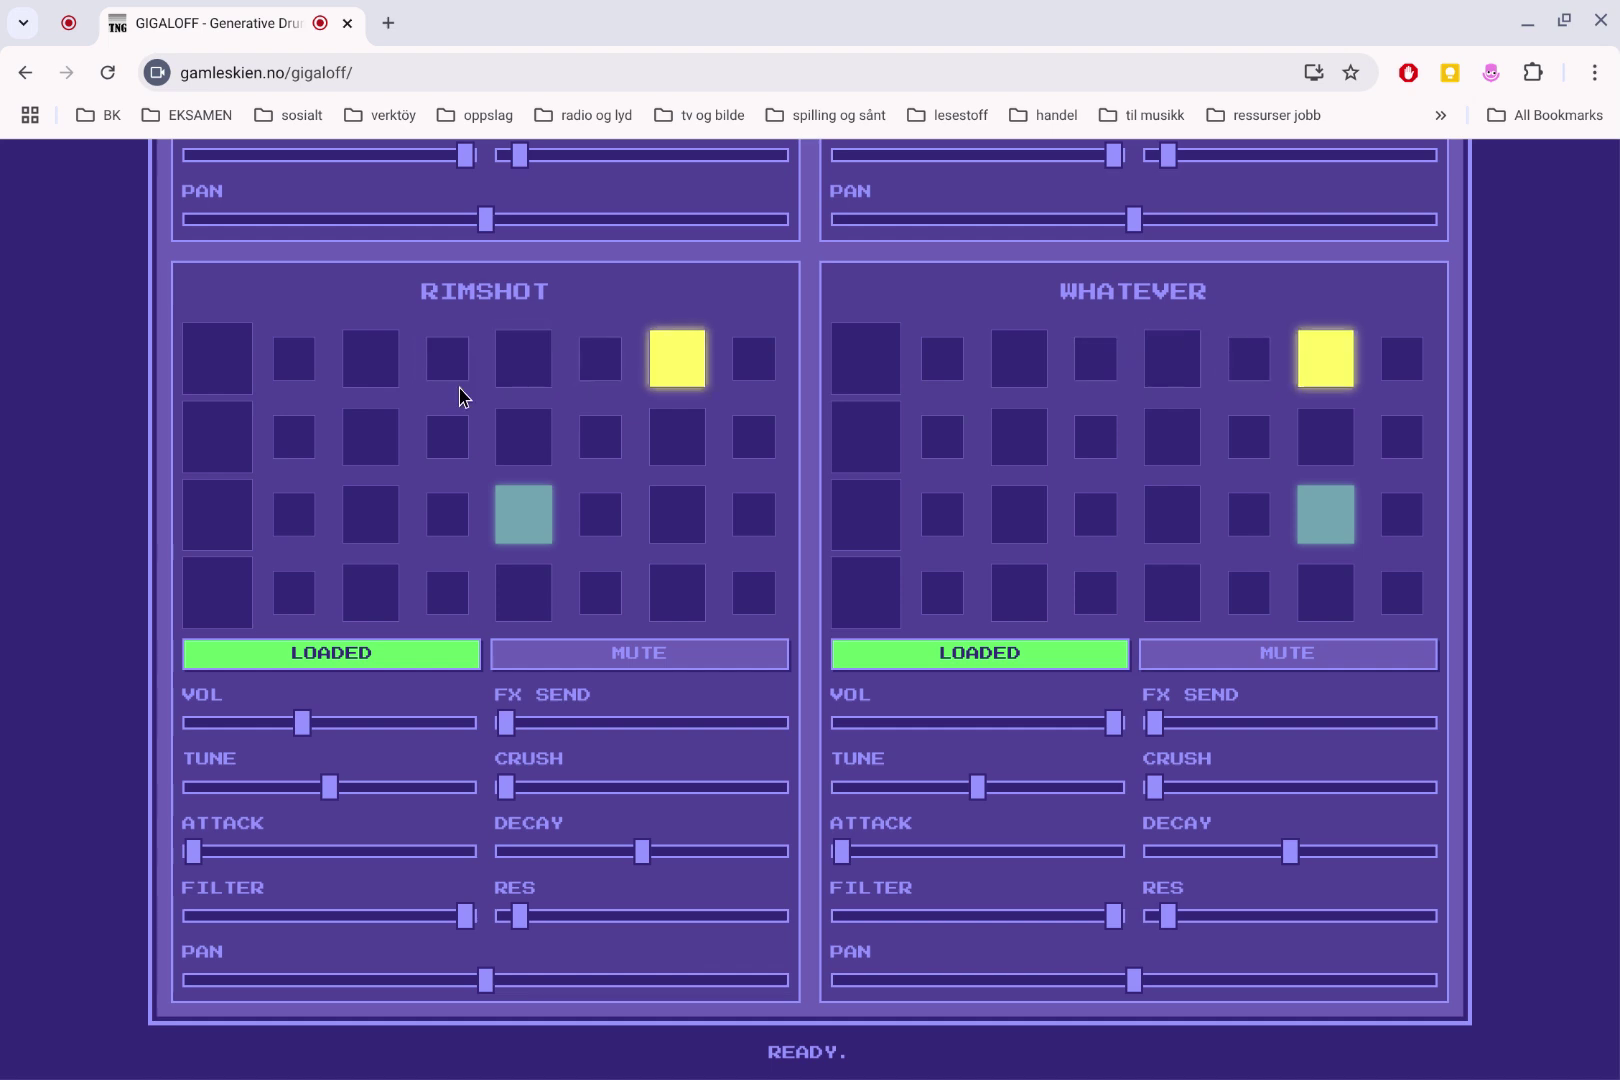
scroll(456, 386, "up", 5)
scroll(456, 386, "up", 6)
scroll(456, 390, "down", 2)
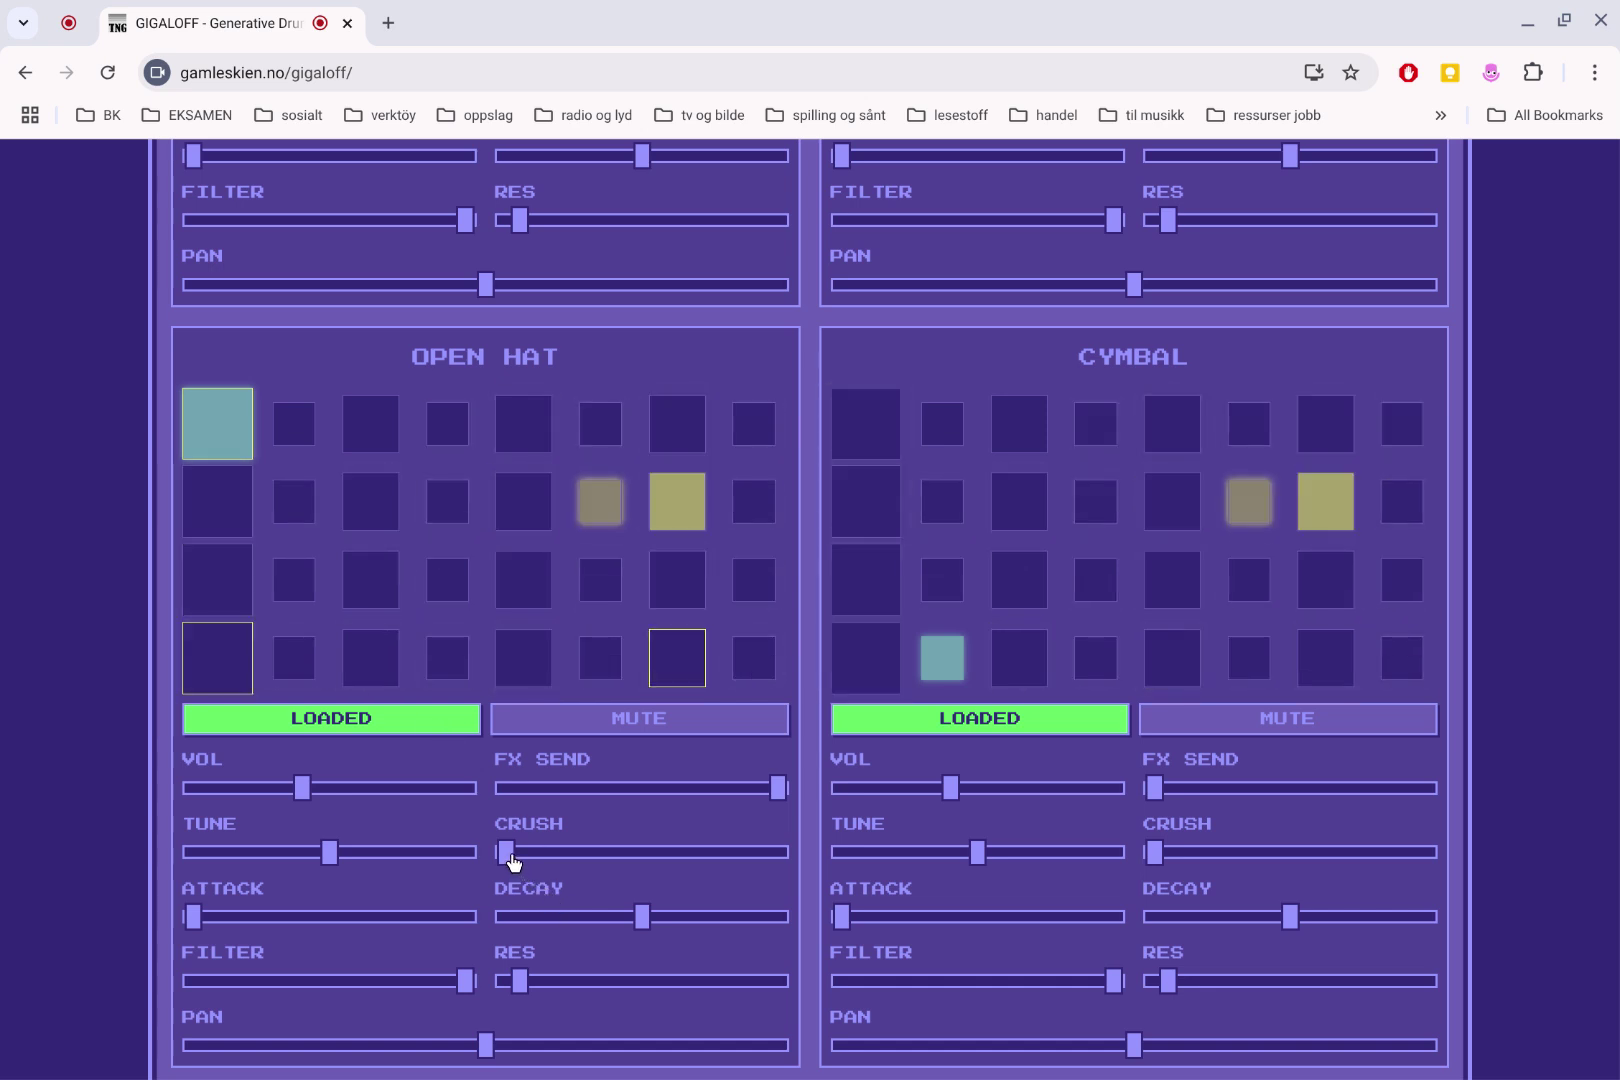
left_click_drag(509, 856, 674, 866)
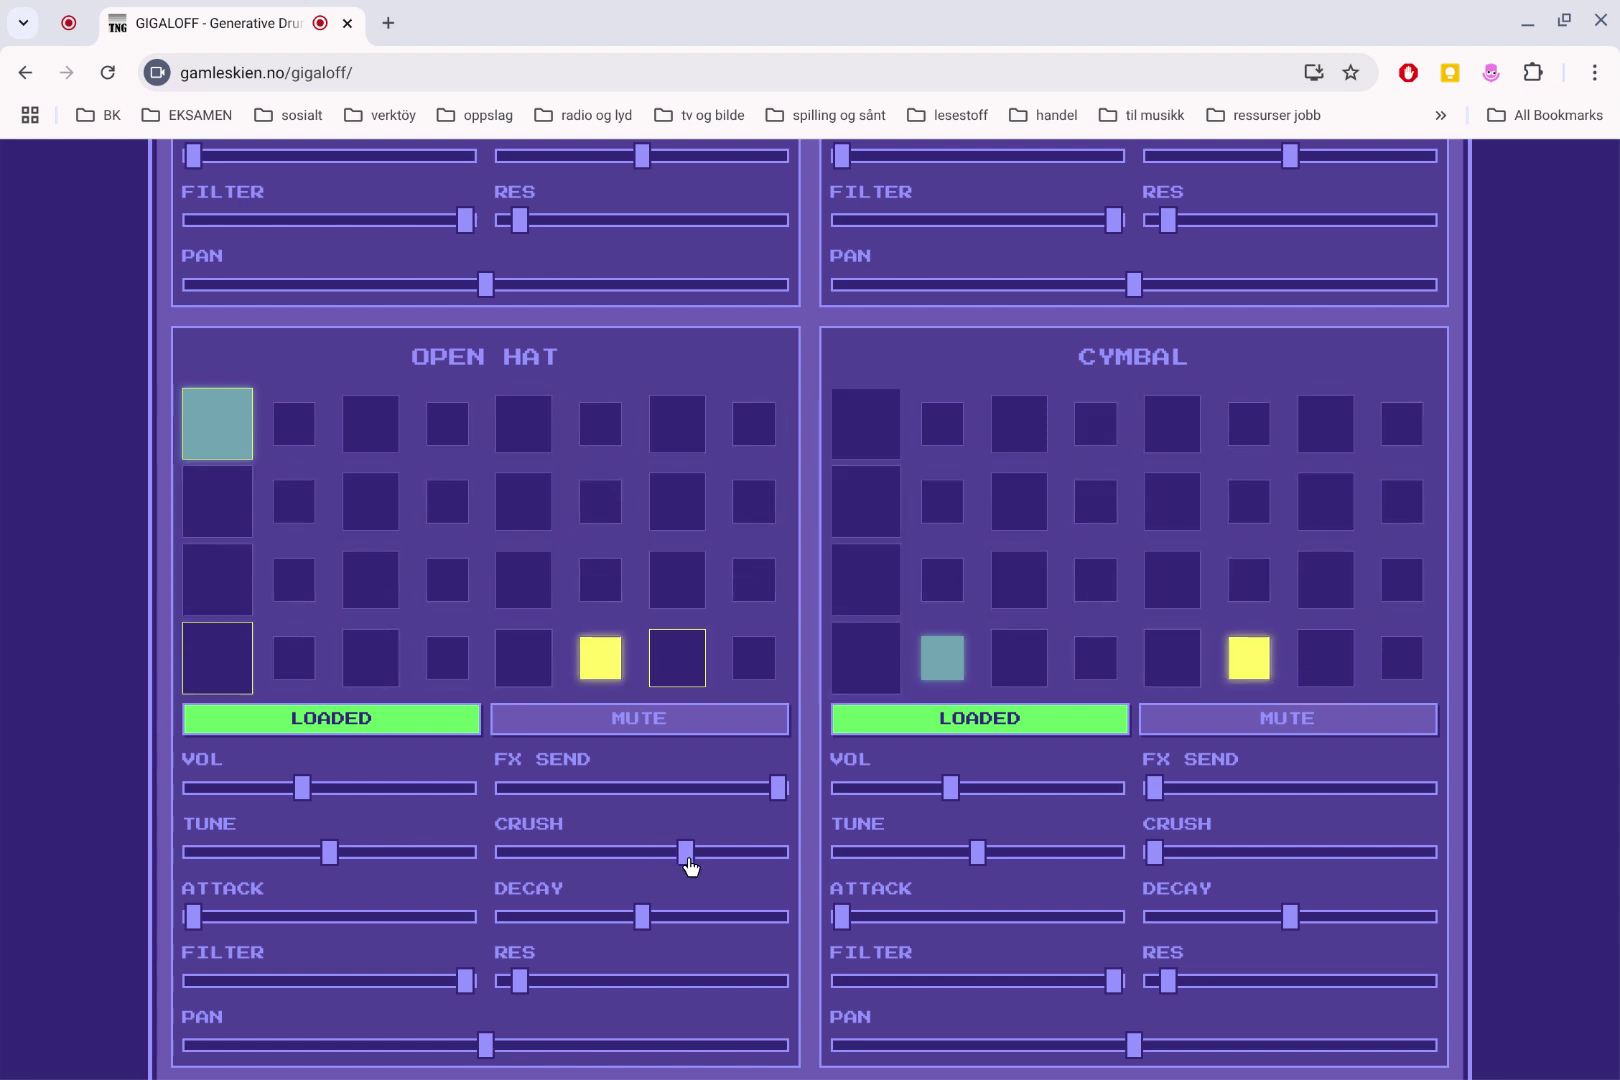
left_click_drag(697, 866, 676, 869)
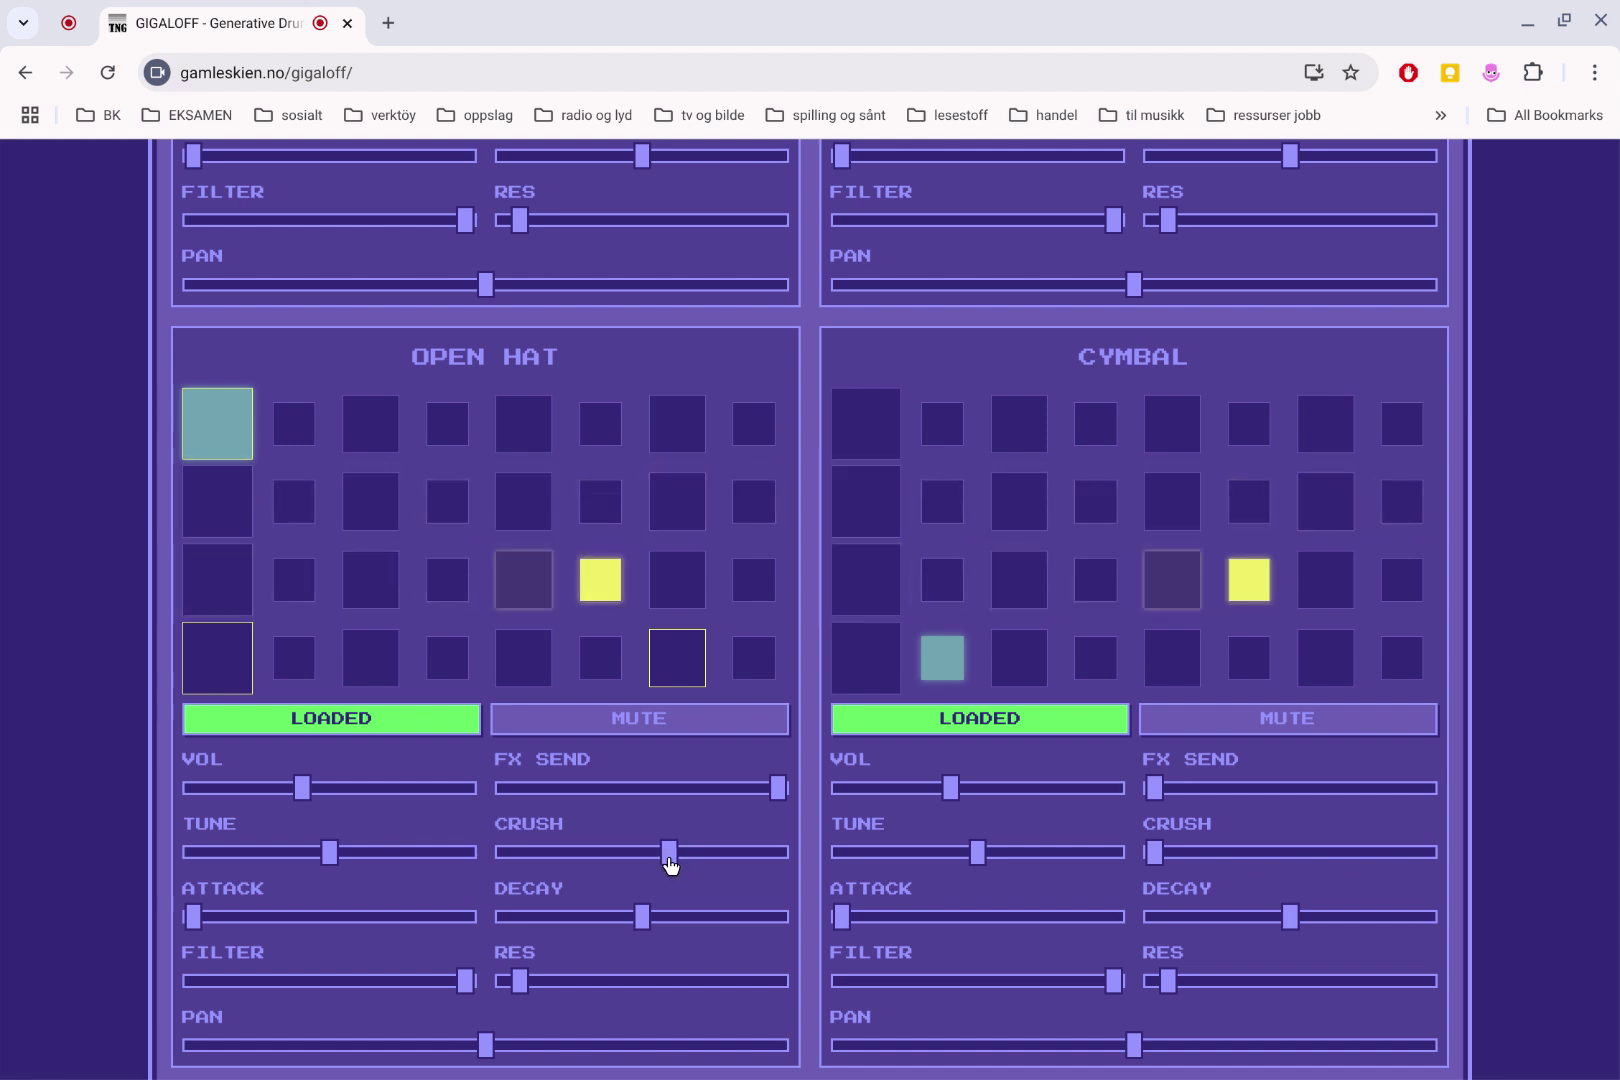
left_click_drag(669, 862, 651, 860)
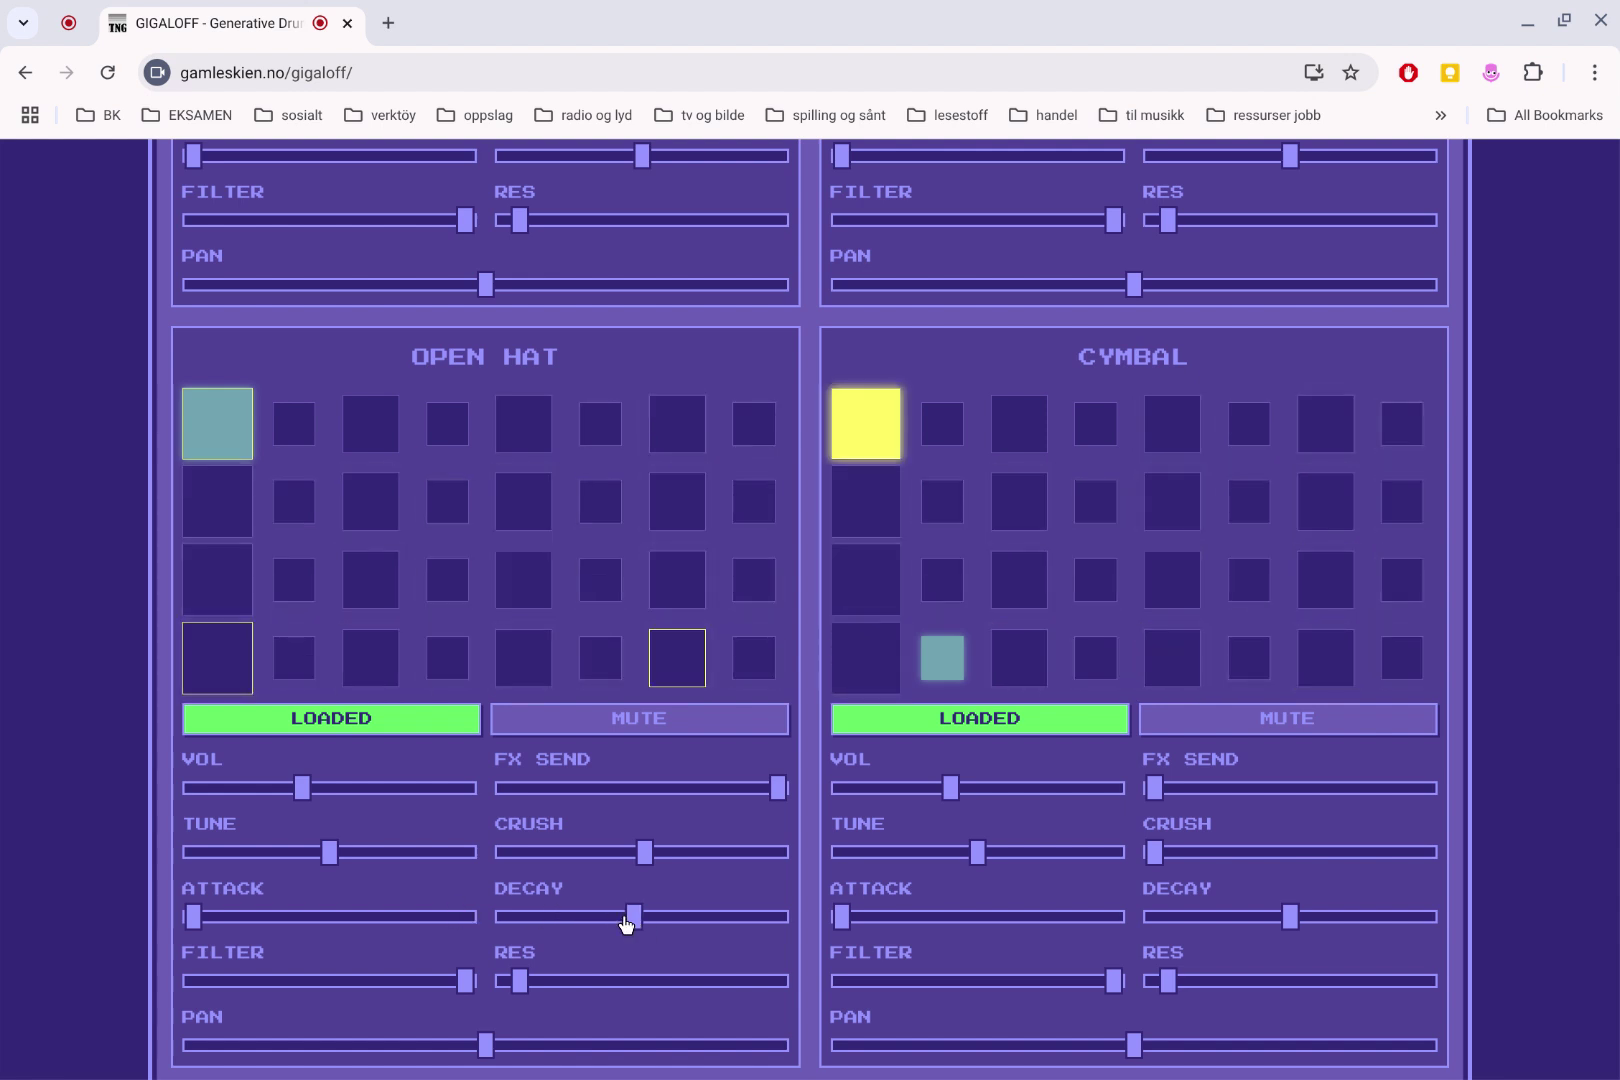
Shorten the Open Hat track's decay to about 15% and raise its attack slightly, to about 10%
left_click_drag(626, 924, 555, 916)
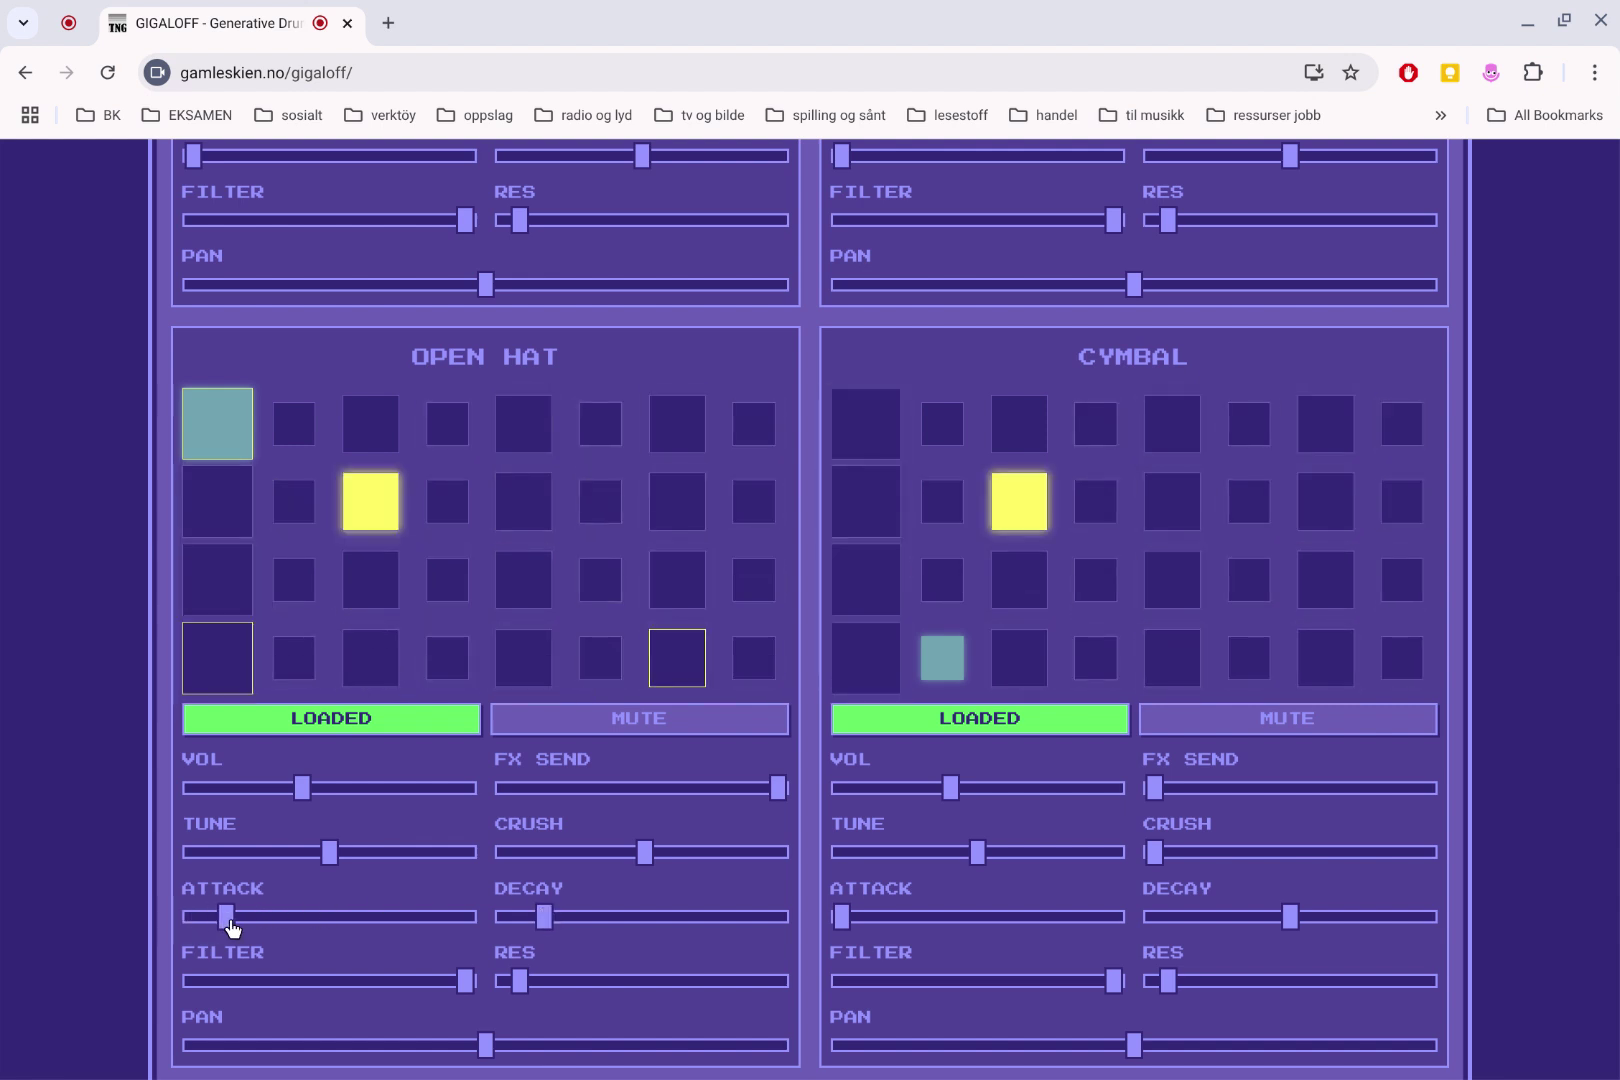
left_click_drag(231, 927, 253, 926)
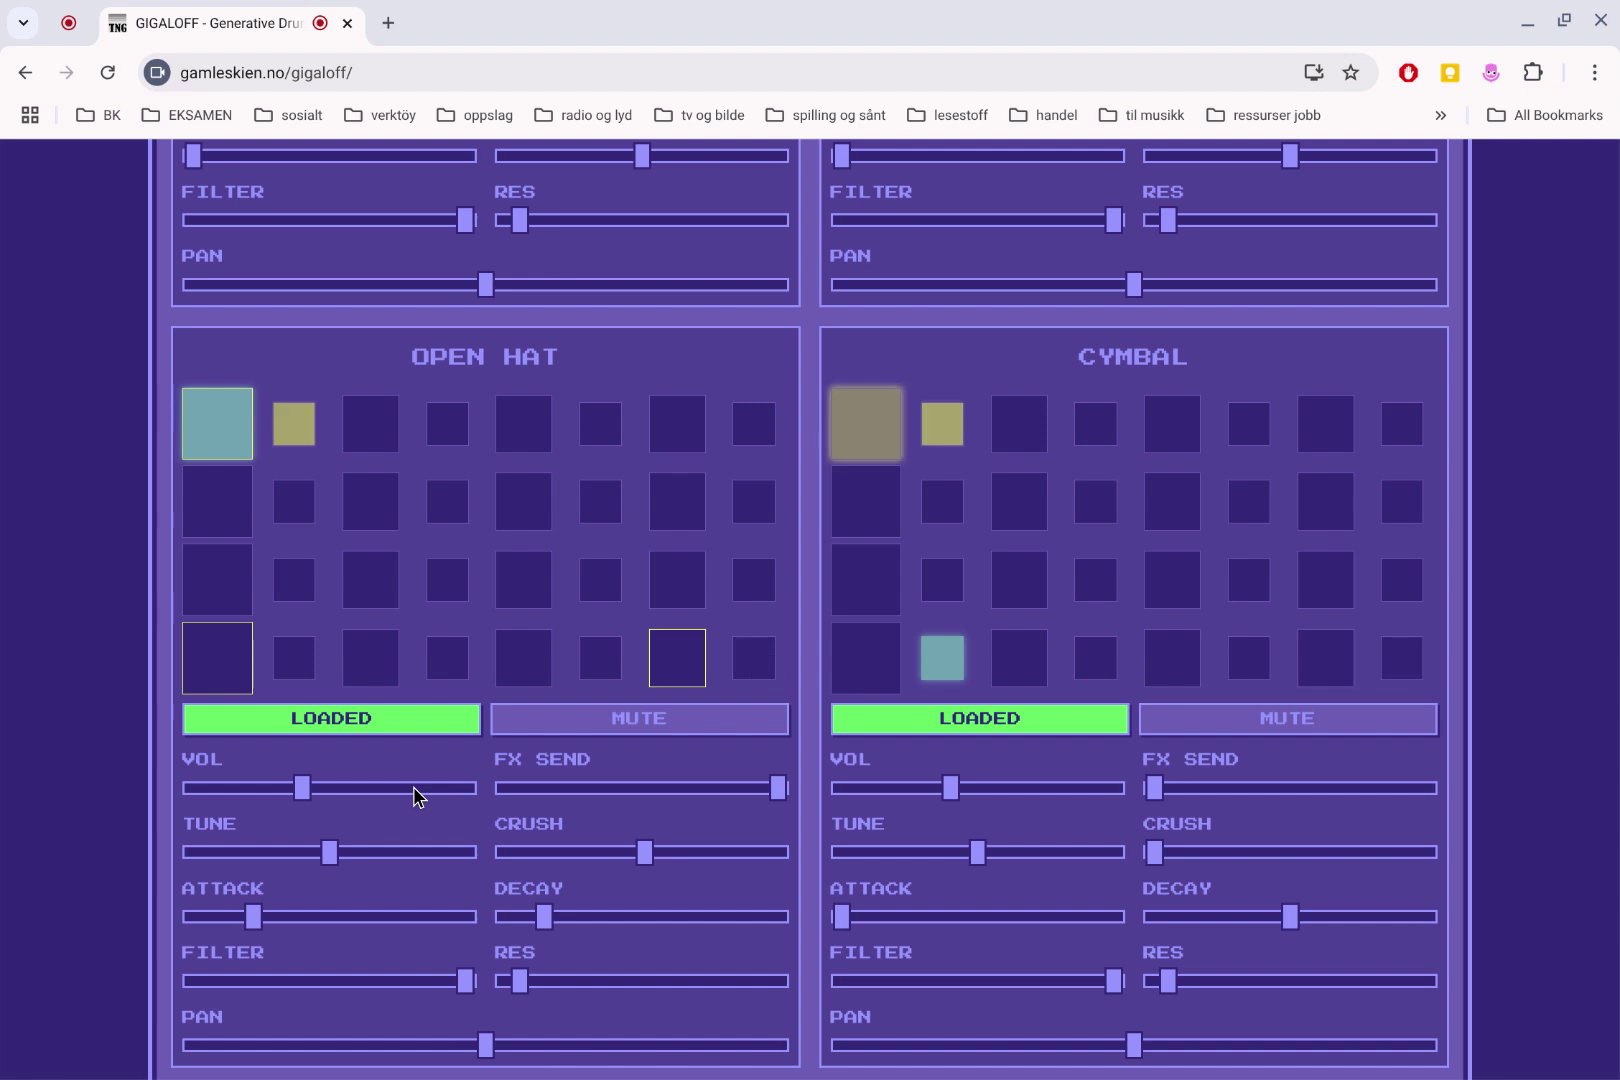
left_click_drag(256, 917, 339, 920)
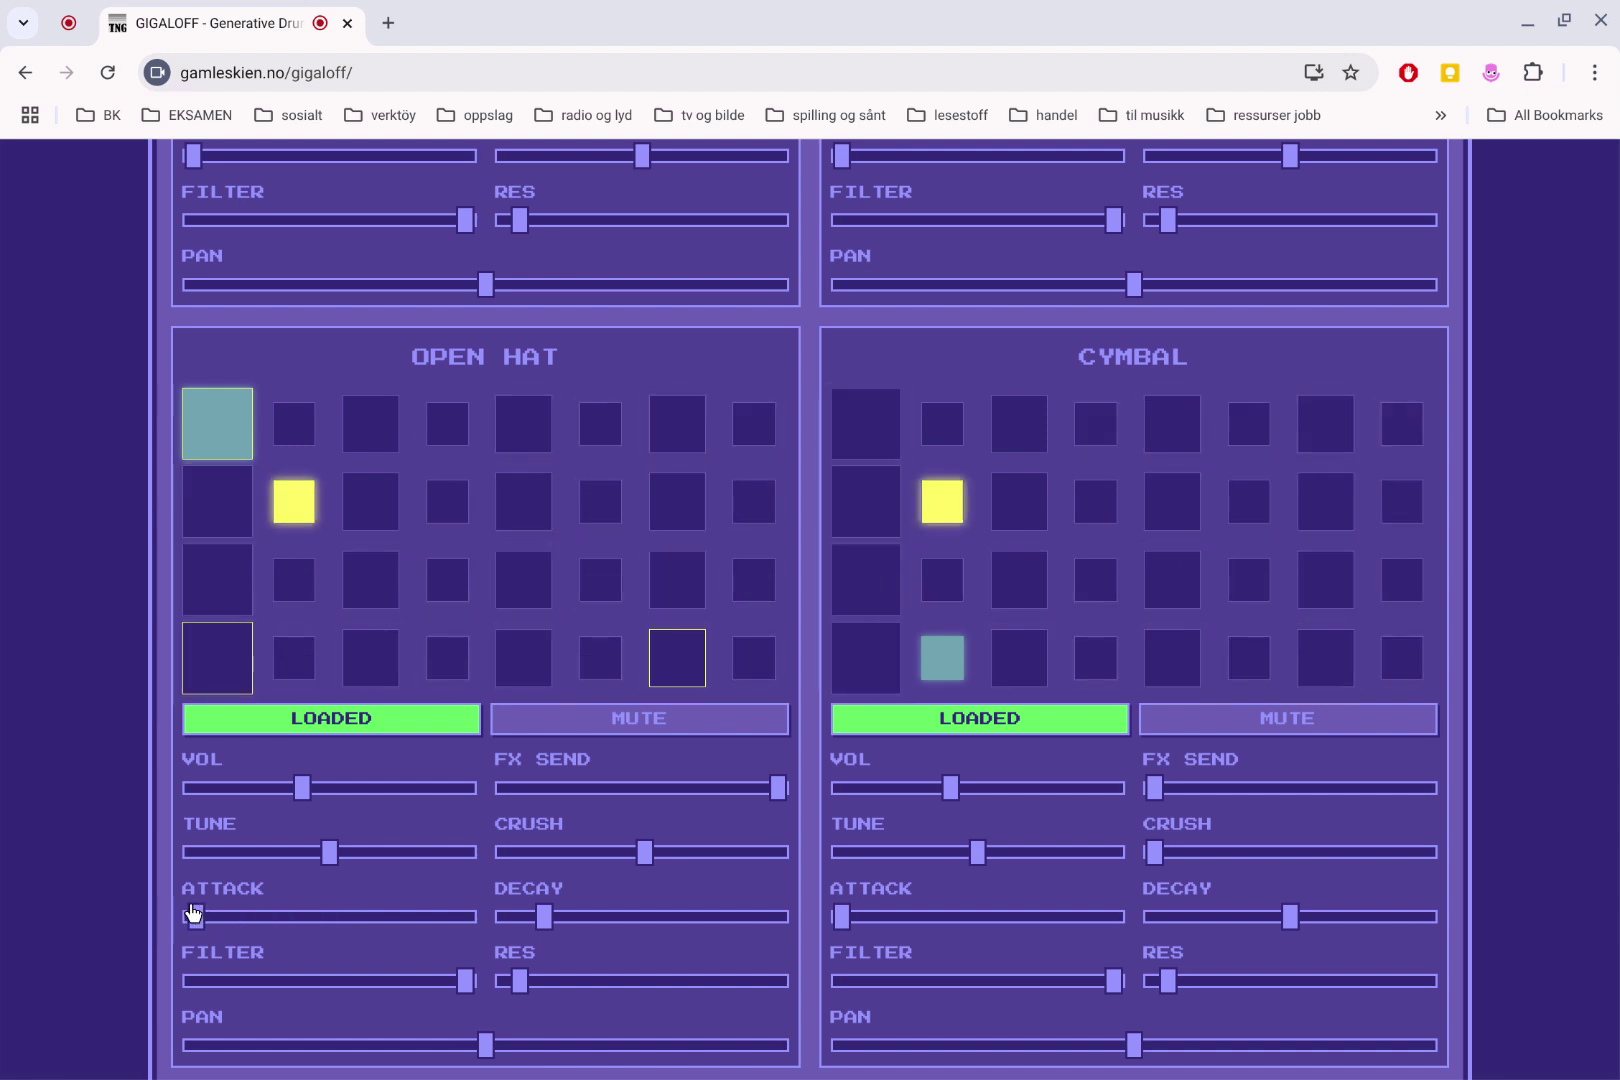
Lower the Open Hat track's filter to about 60% and raise its resonance to about half
scroll(439, 815, "down", 2)
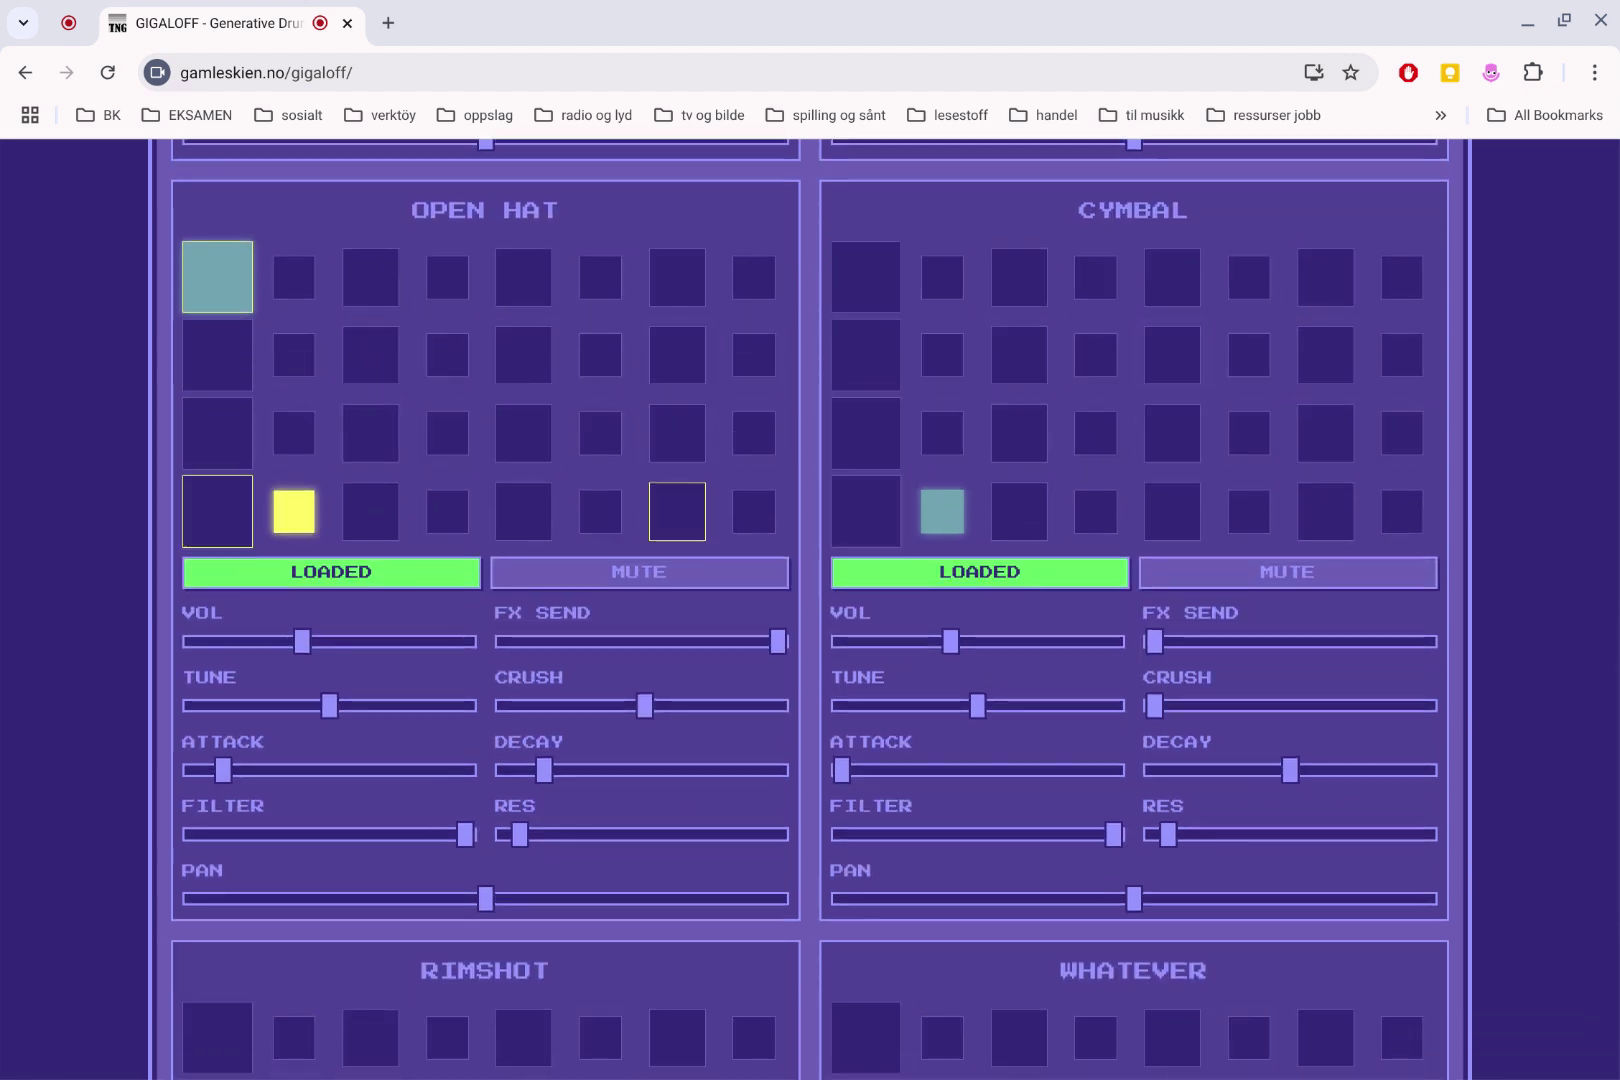
left_click_drag(465, 834, 335, 833)
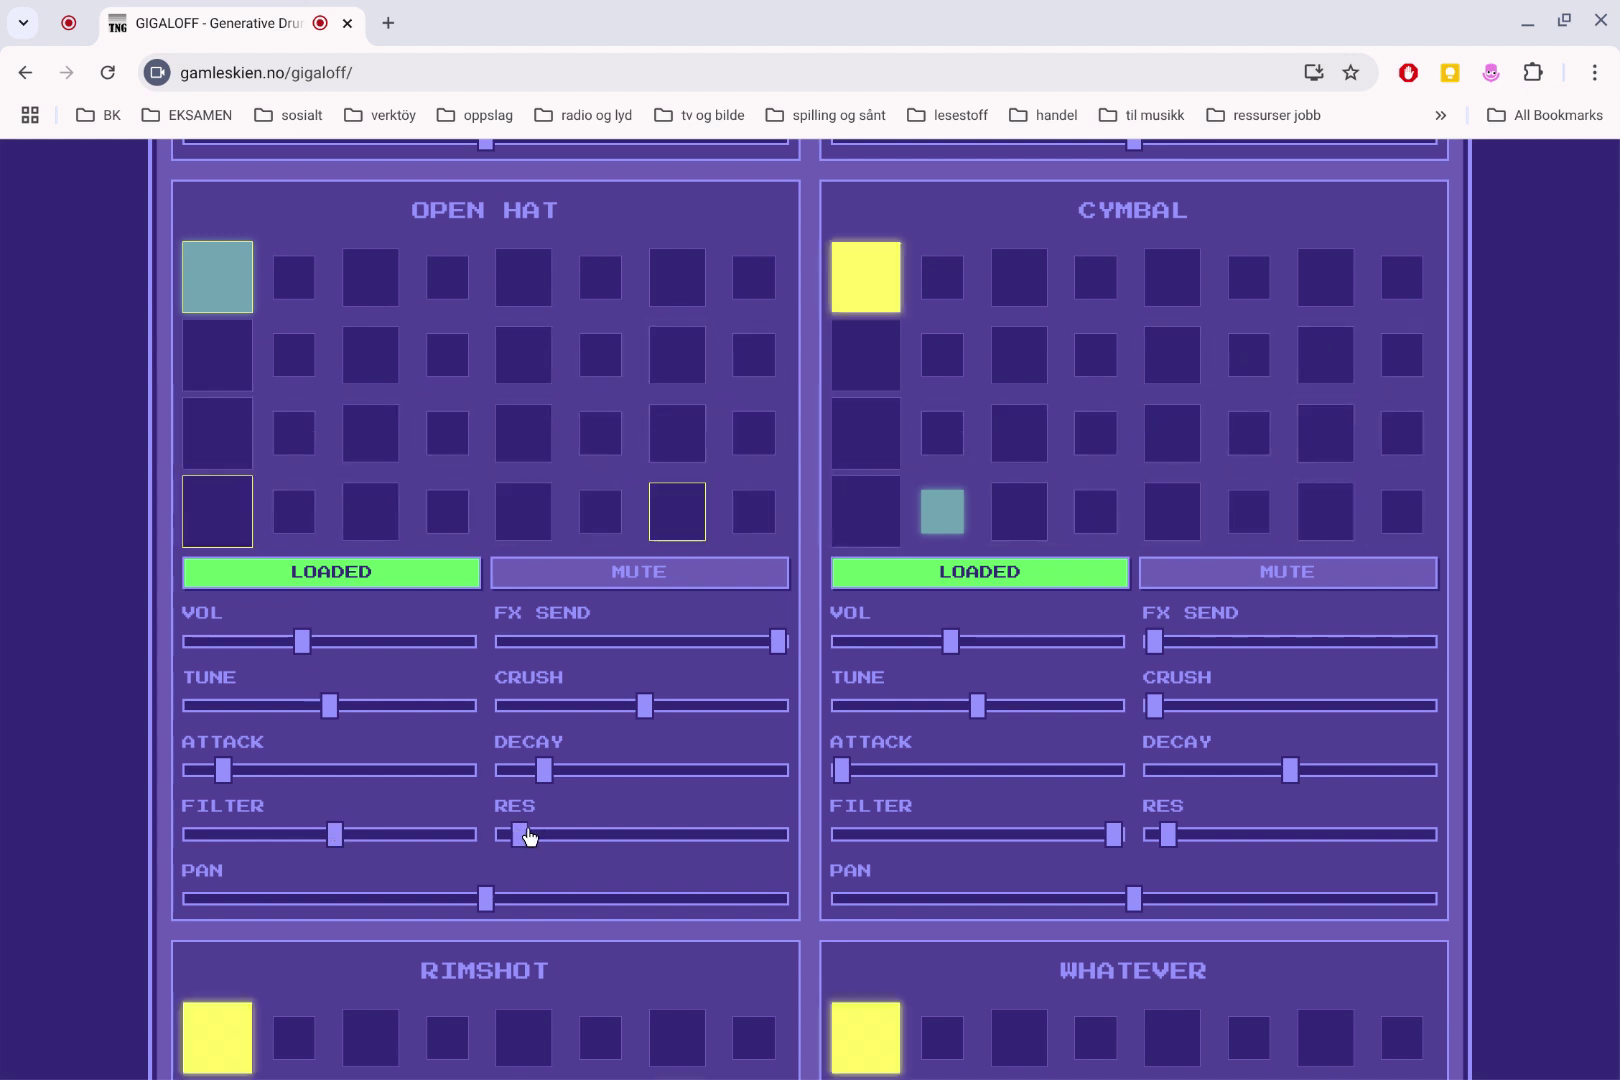
left_click_drag(524, 834, 636, 843)
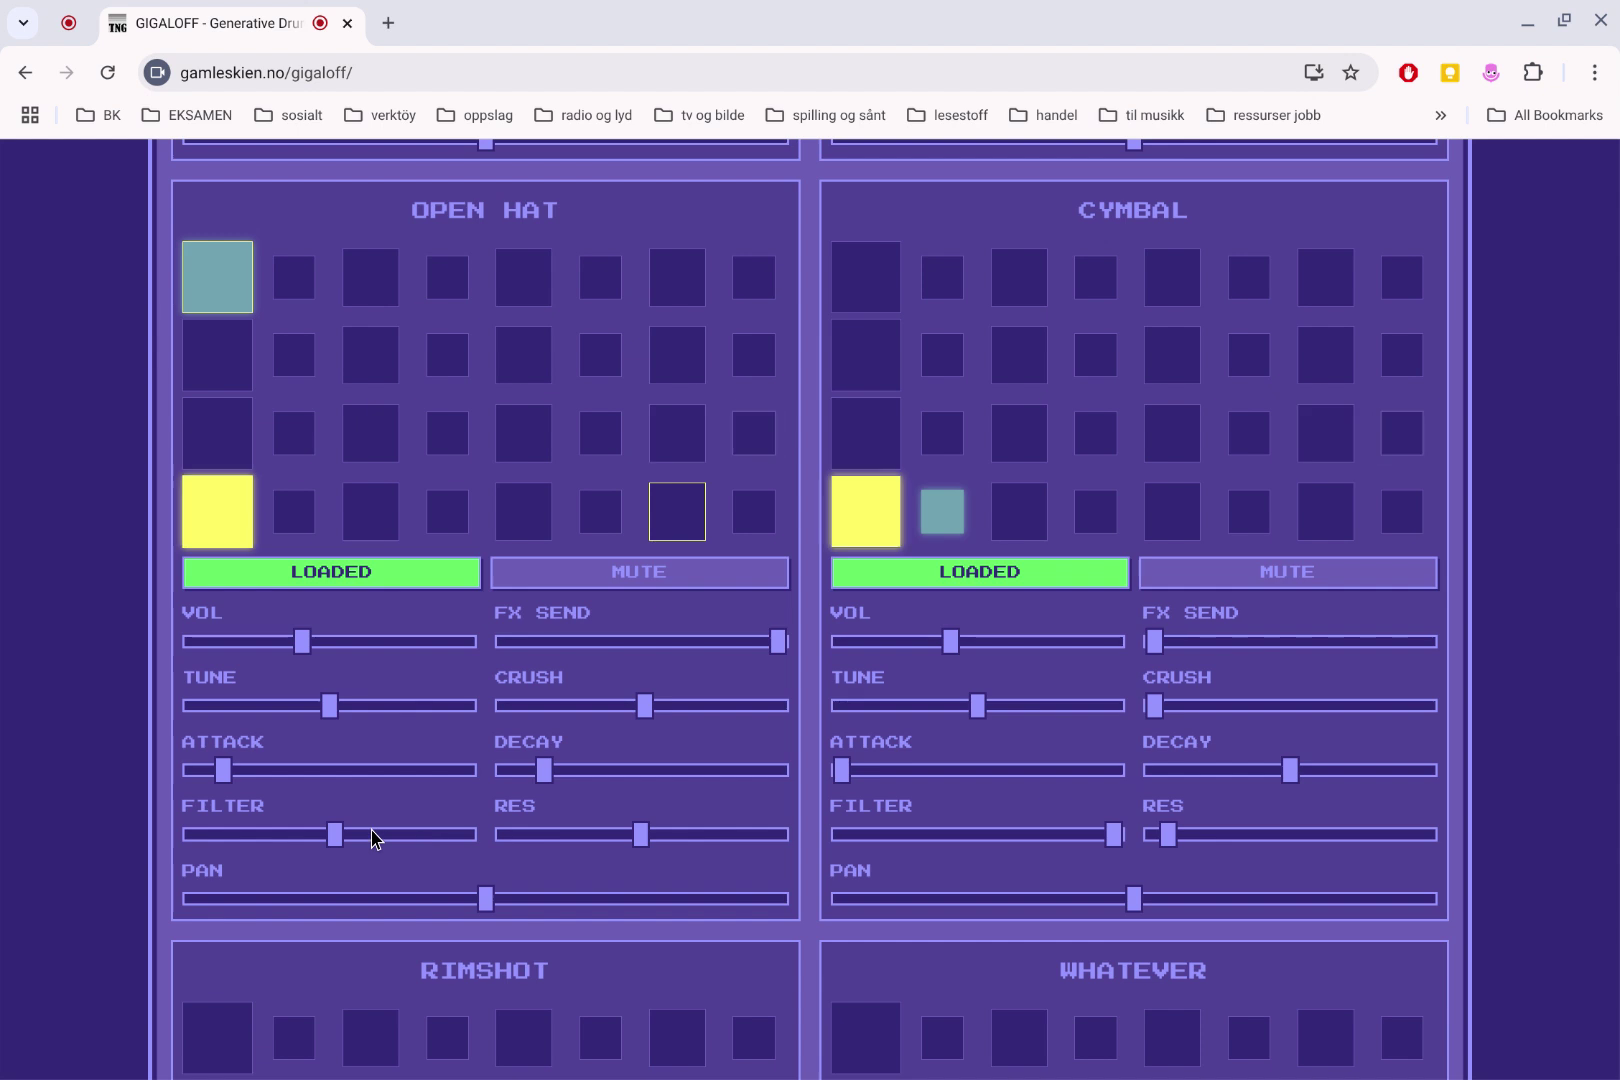
mouse_move(334, 834)
left_mouse_down()
mouse_move(424, 843)
mouse_move(304, 838)
mouse_move(358, 838)
left_mouse_up()
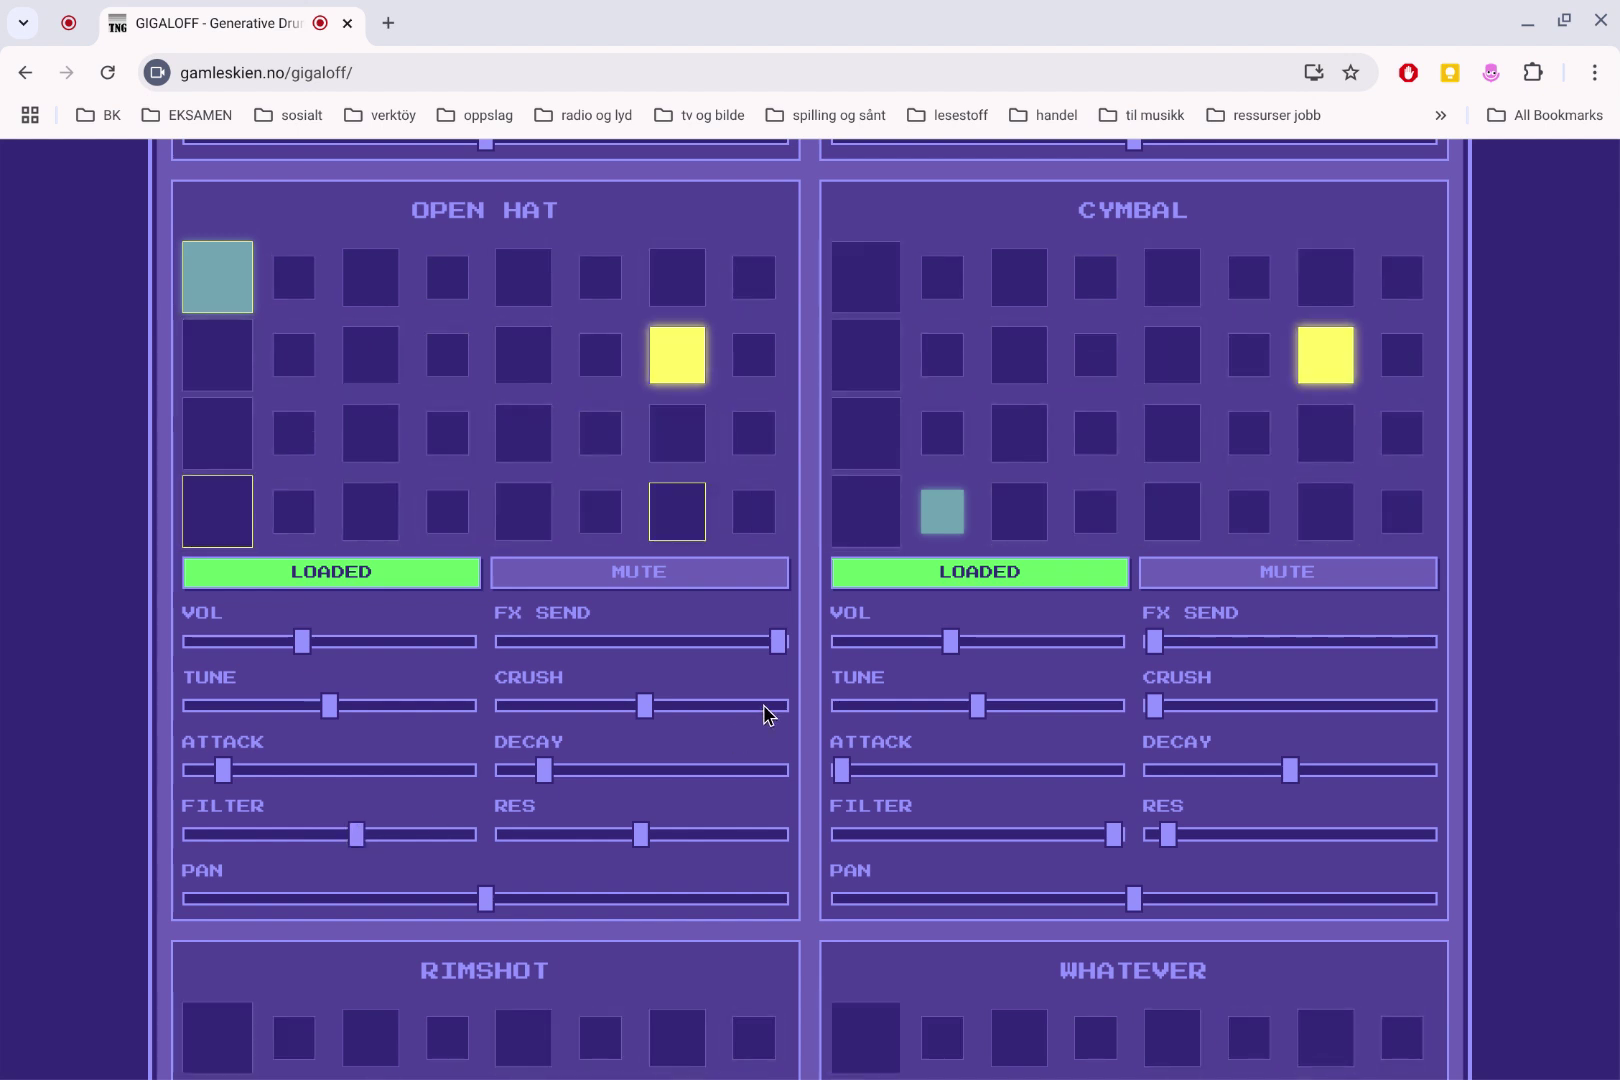
Slow the pattern's tempo to 71 BPM
scroll(560, 530, "down", 2)
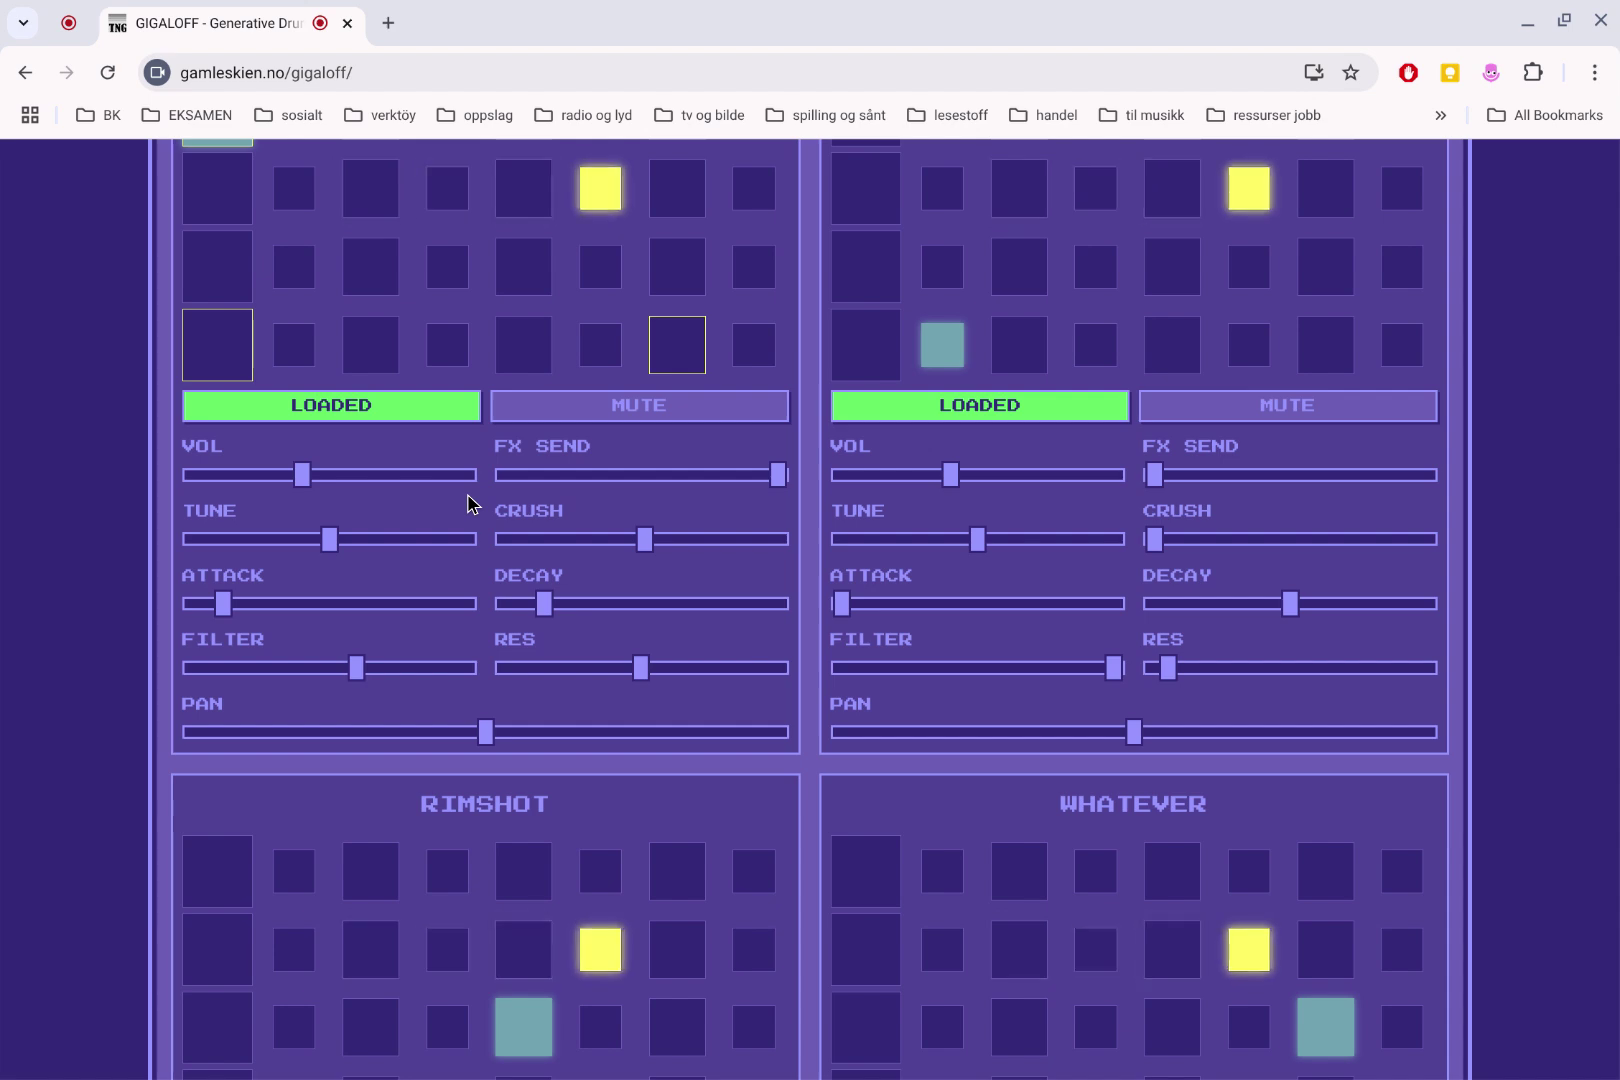
scroll(475, 490, "down", 7)
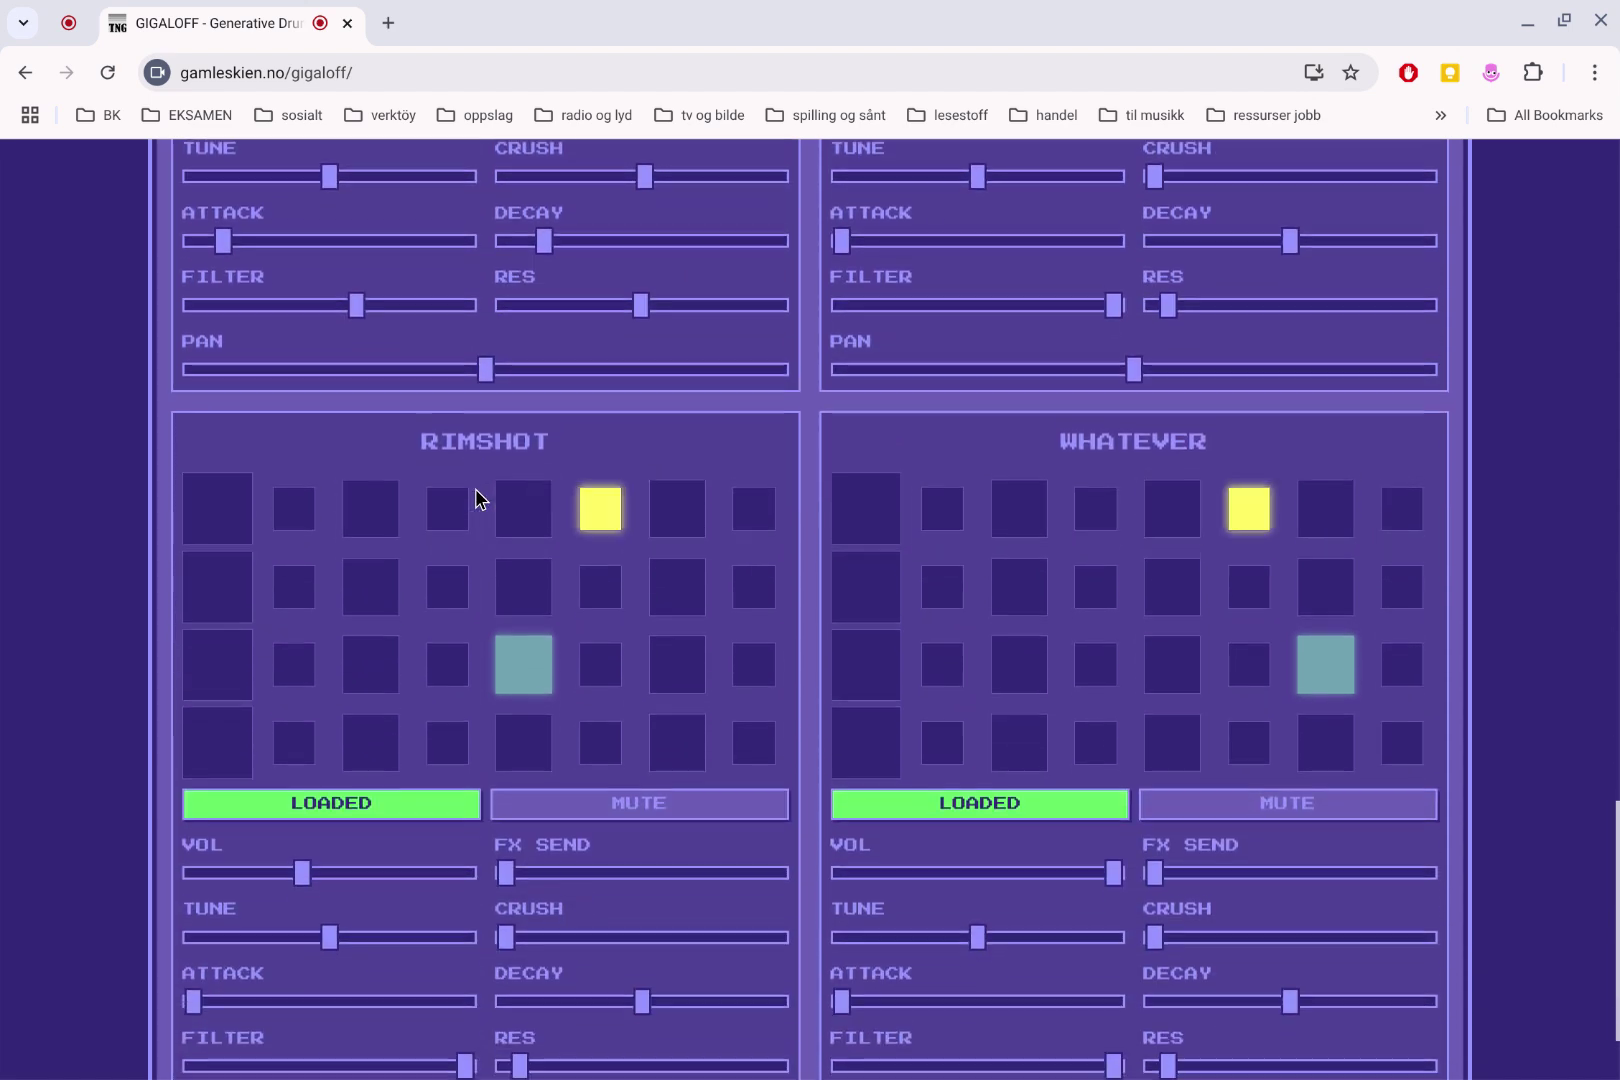
scroll(475, 489, "up", 12)
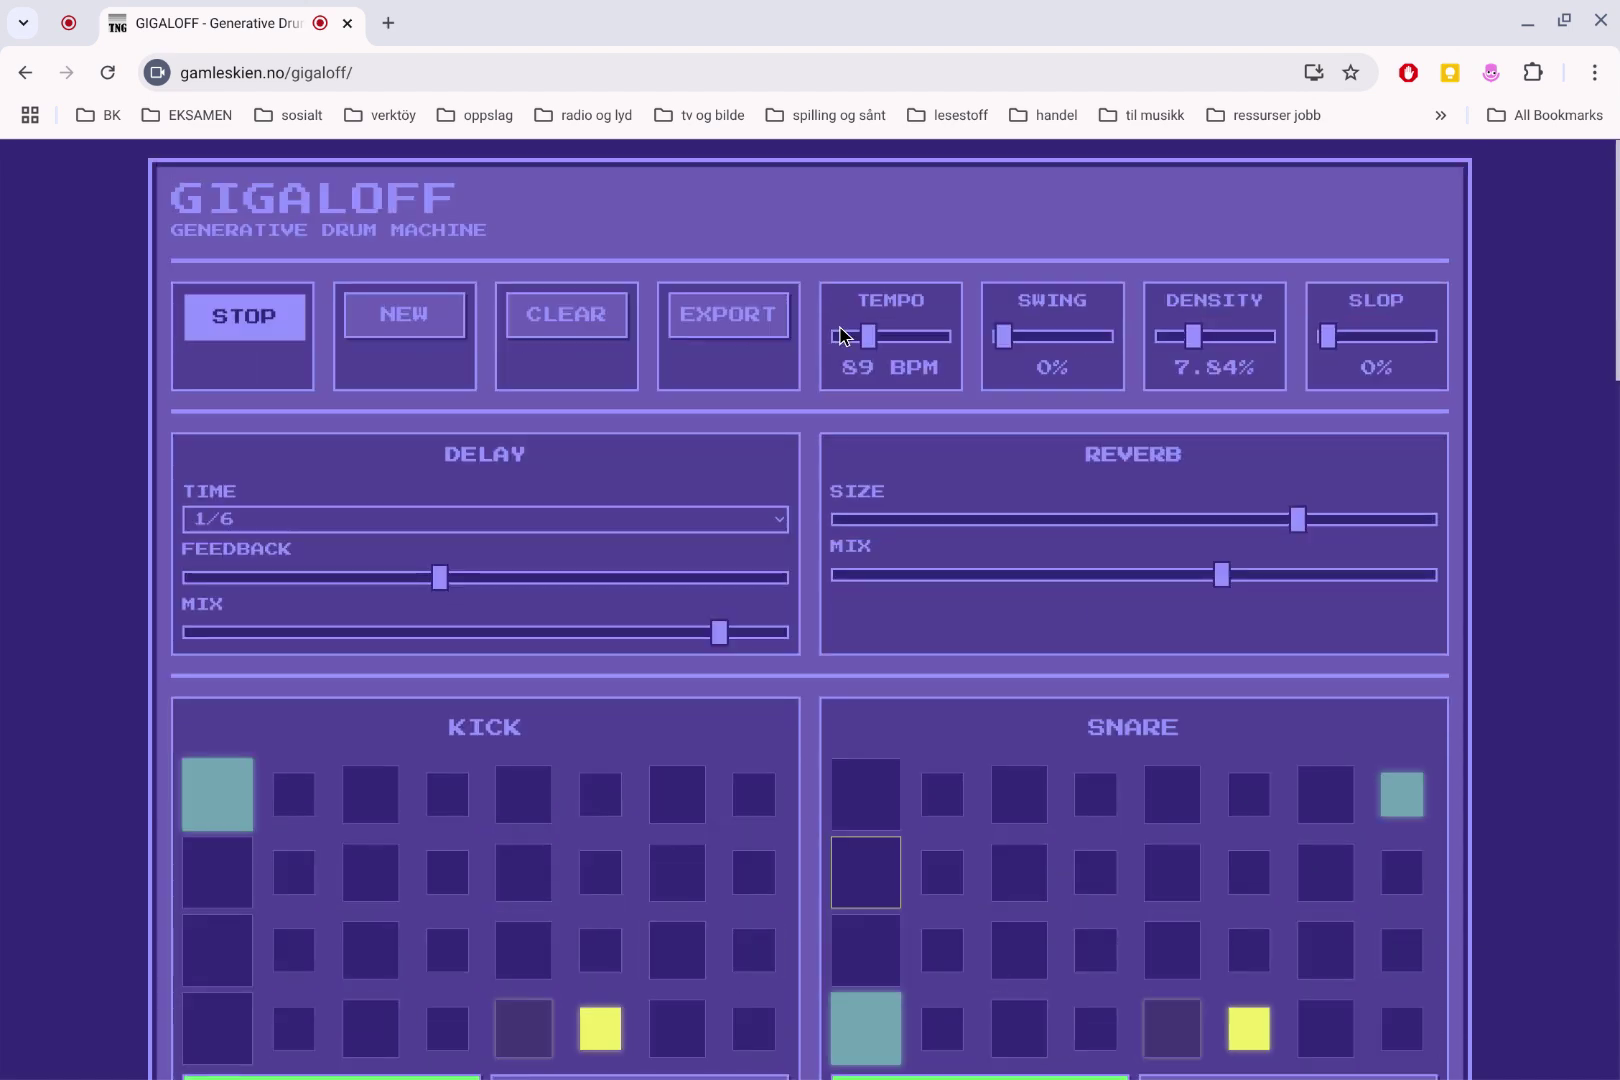
left_click_drag(857, 333, 858, 338)
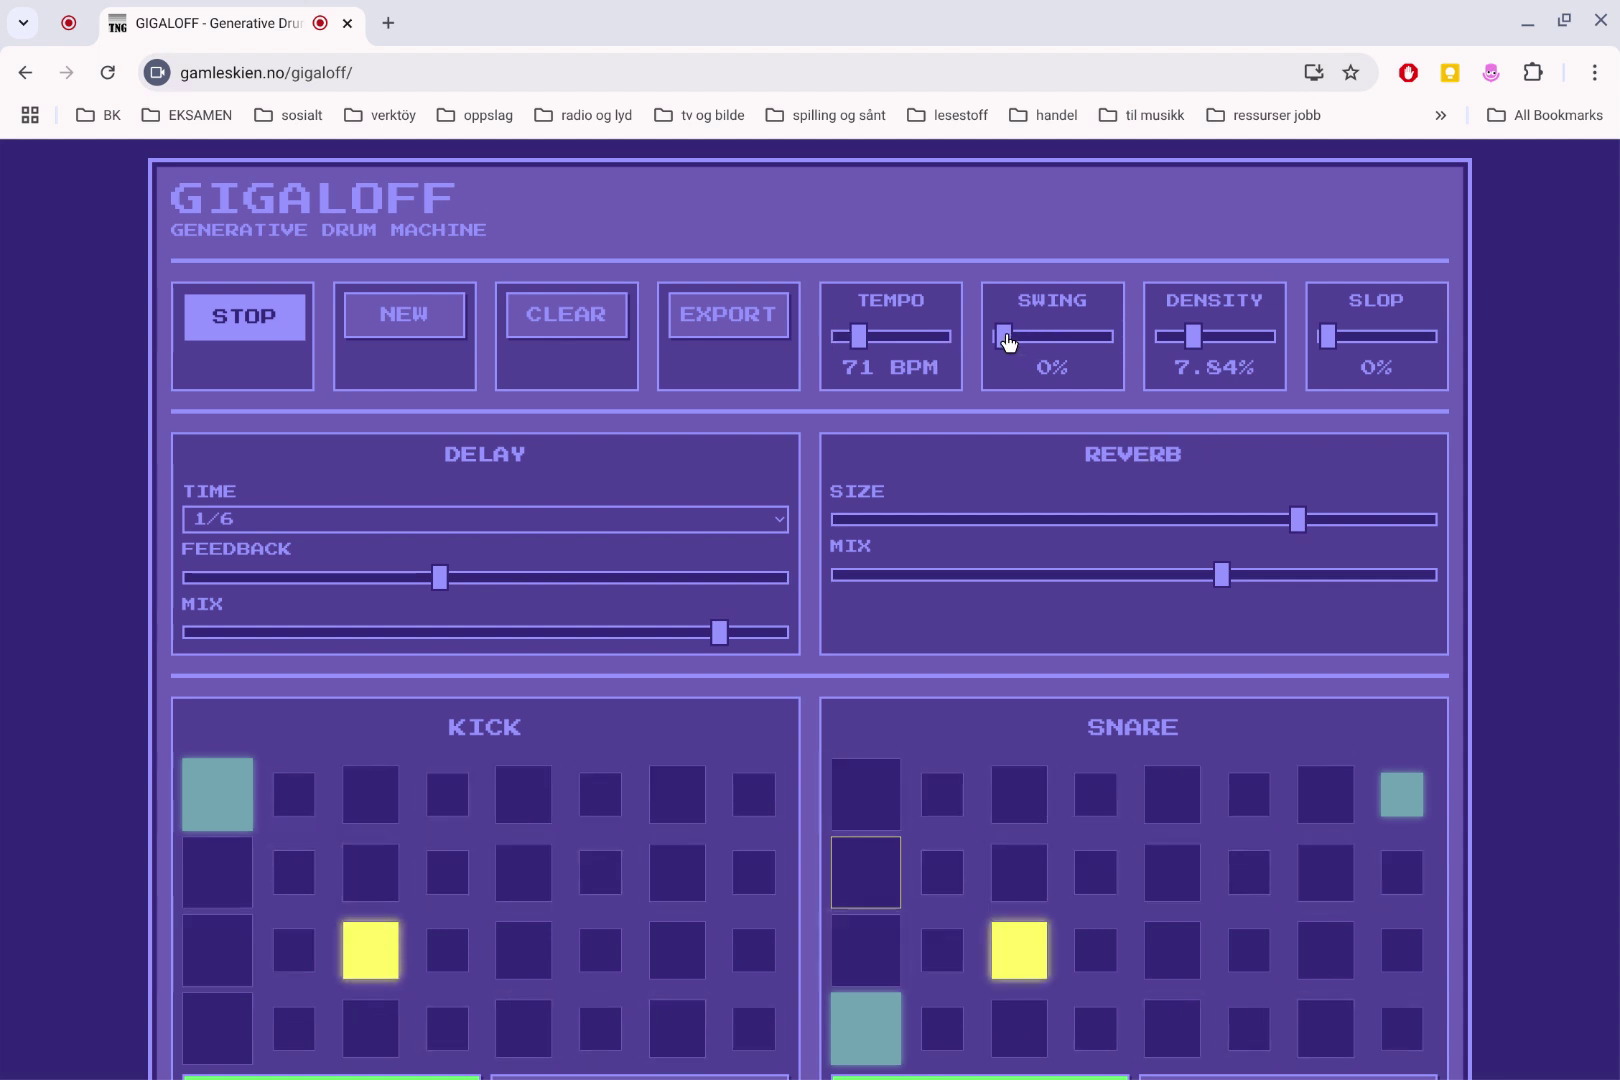
Set the pattern's swing to 14% and its slop to 16%
left_click_drag(1004, 336, 1020, 342)
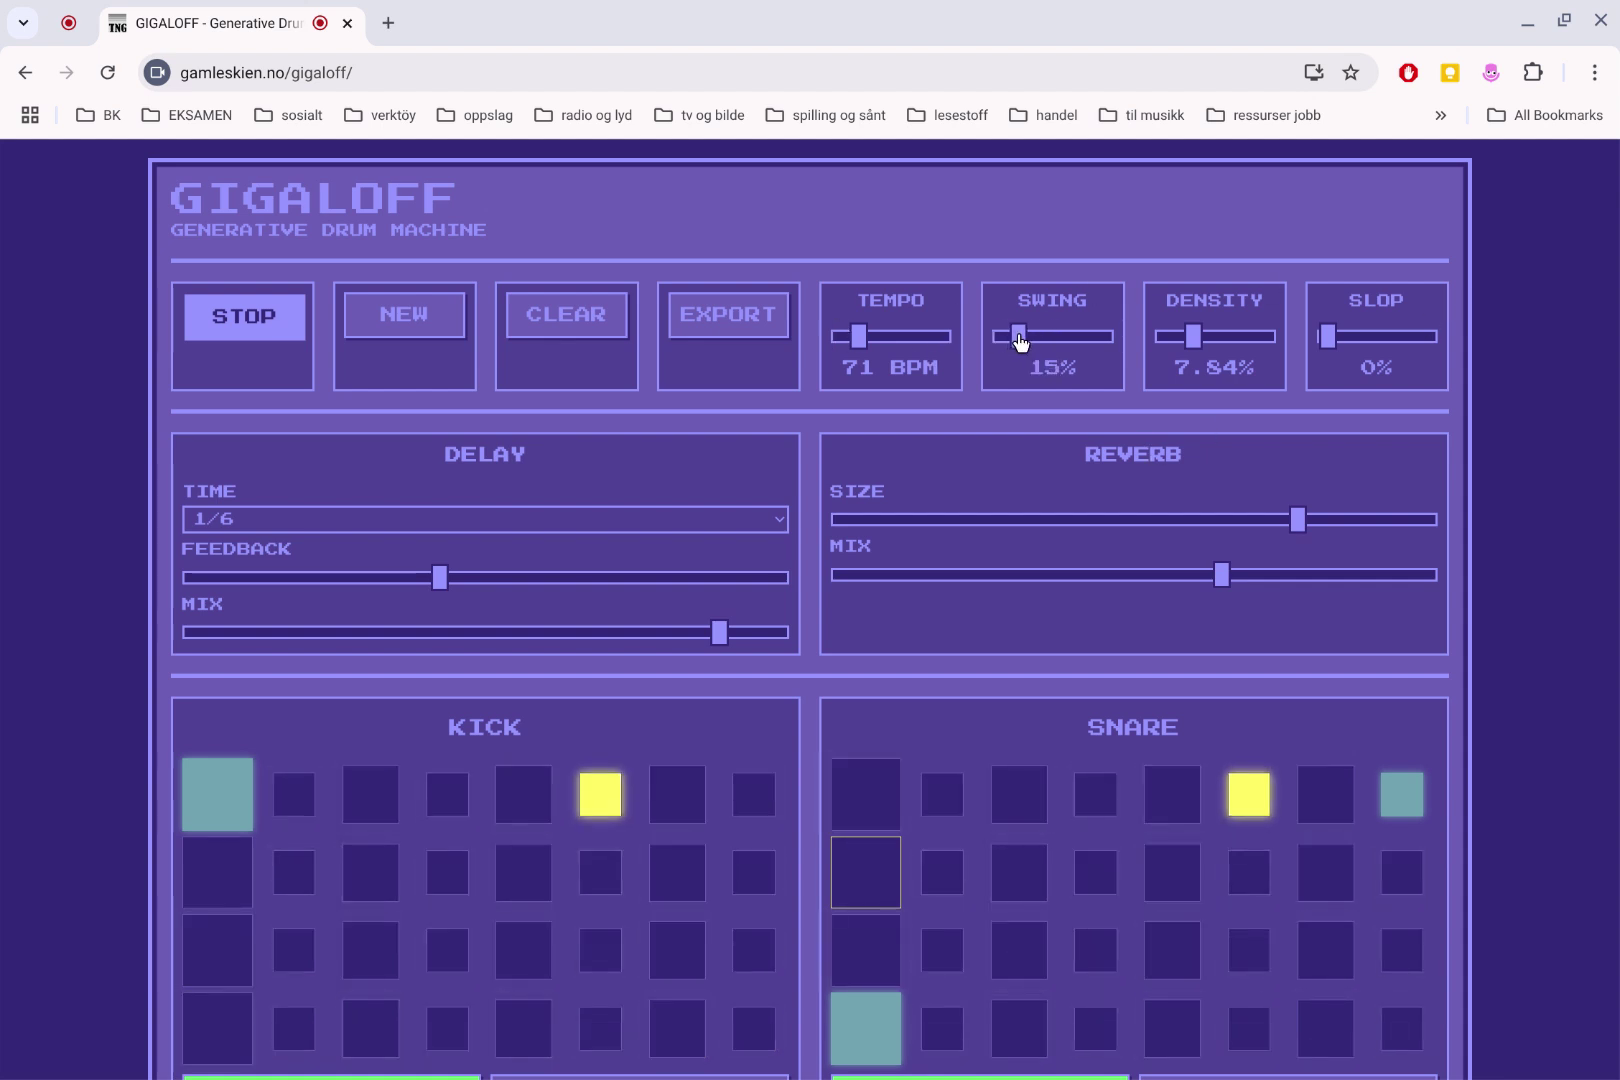
key("Left")
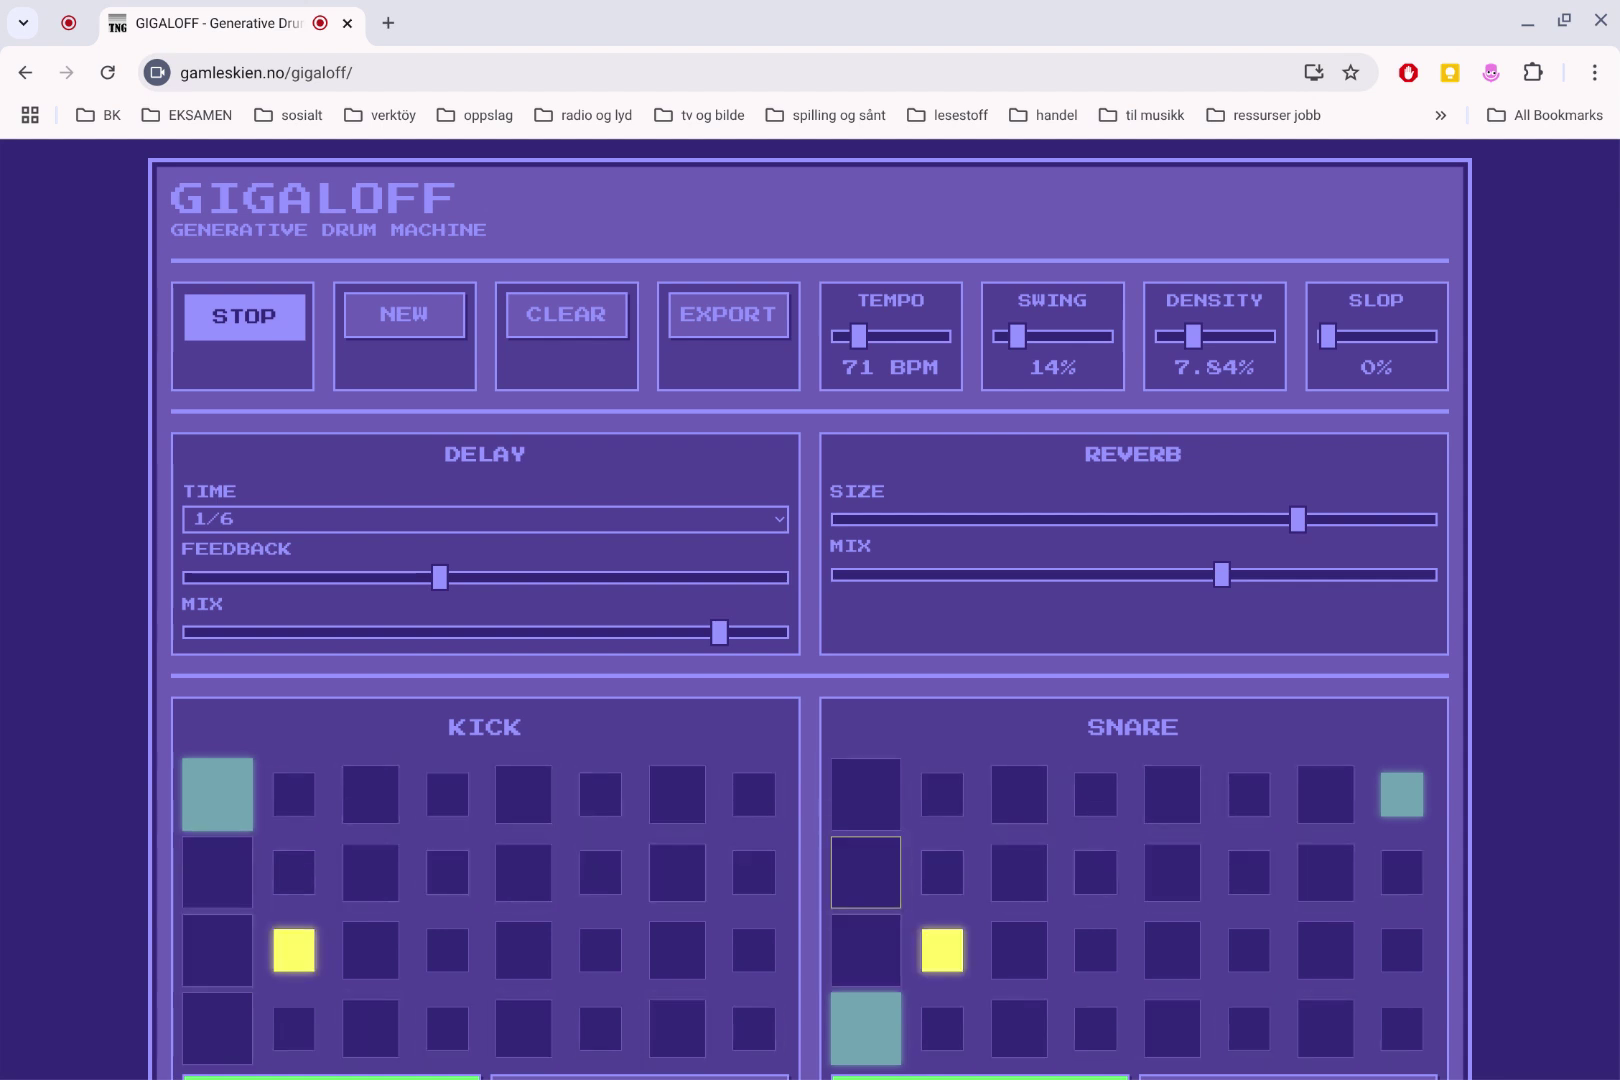
left_click_drag(1328, 340, 1345, 345)
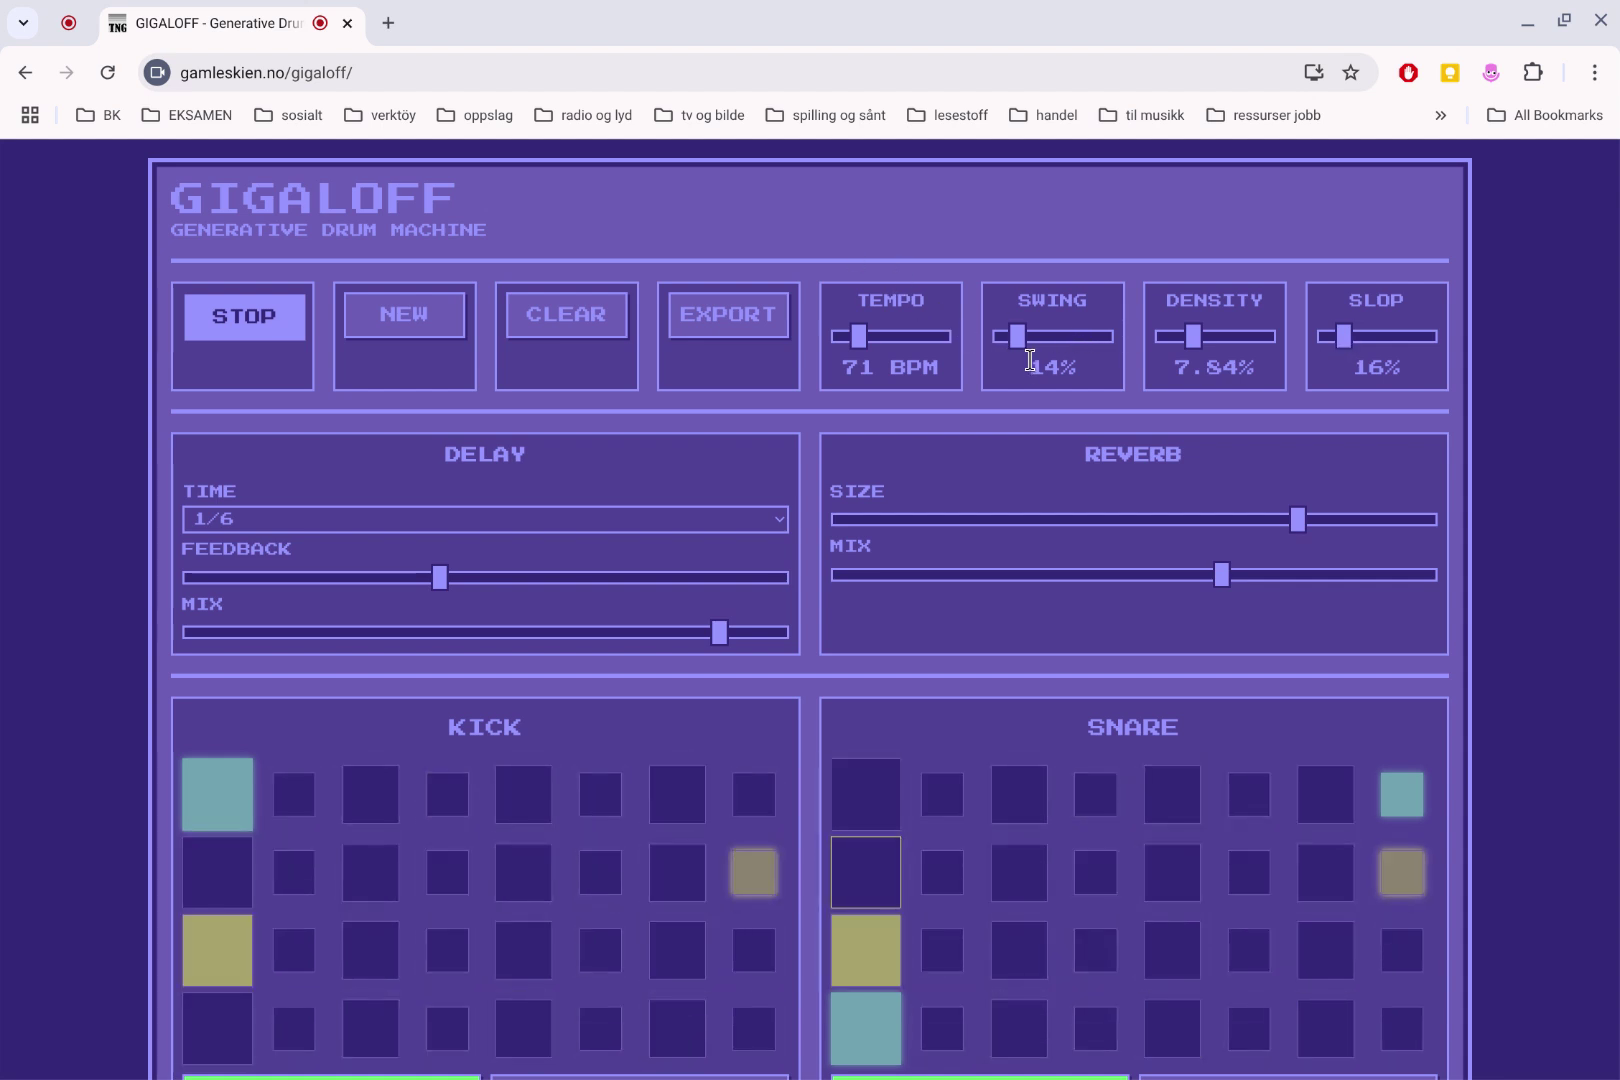
Mute the Open Hat track and unmute it again to compare the pattern with and without it
scroll(988, 360, "down", 7)
scroll(757, 380, "down", 12)
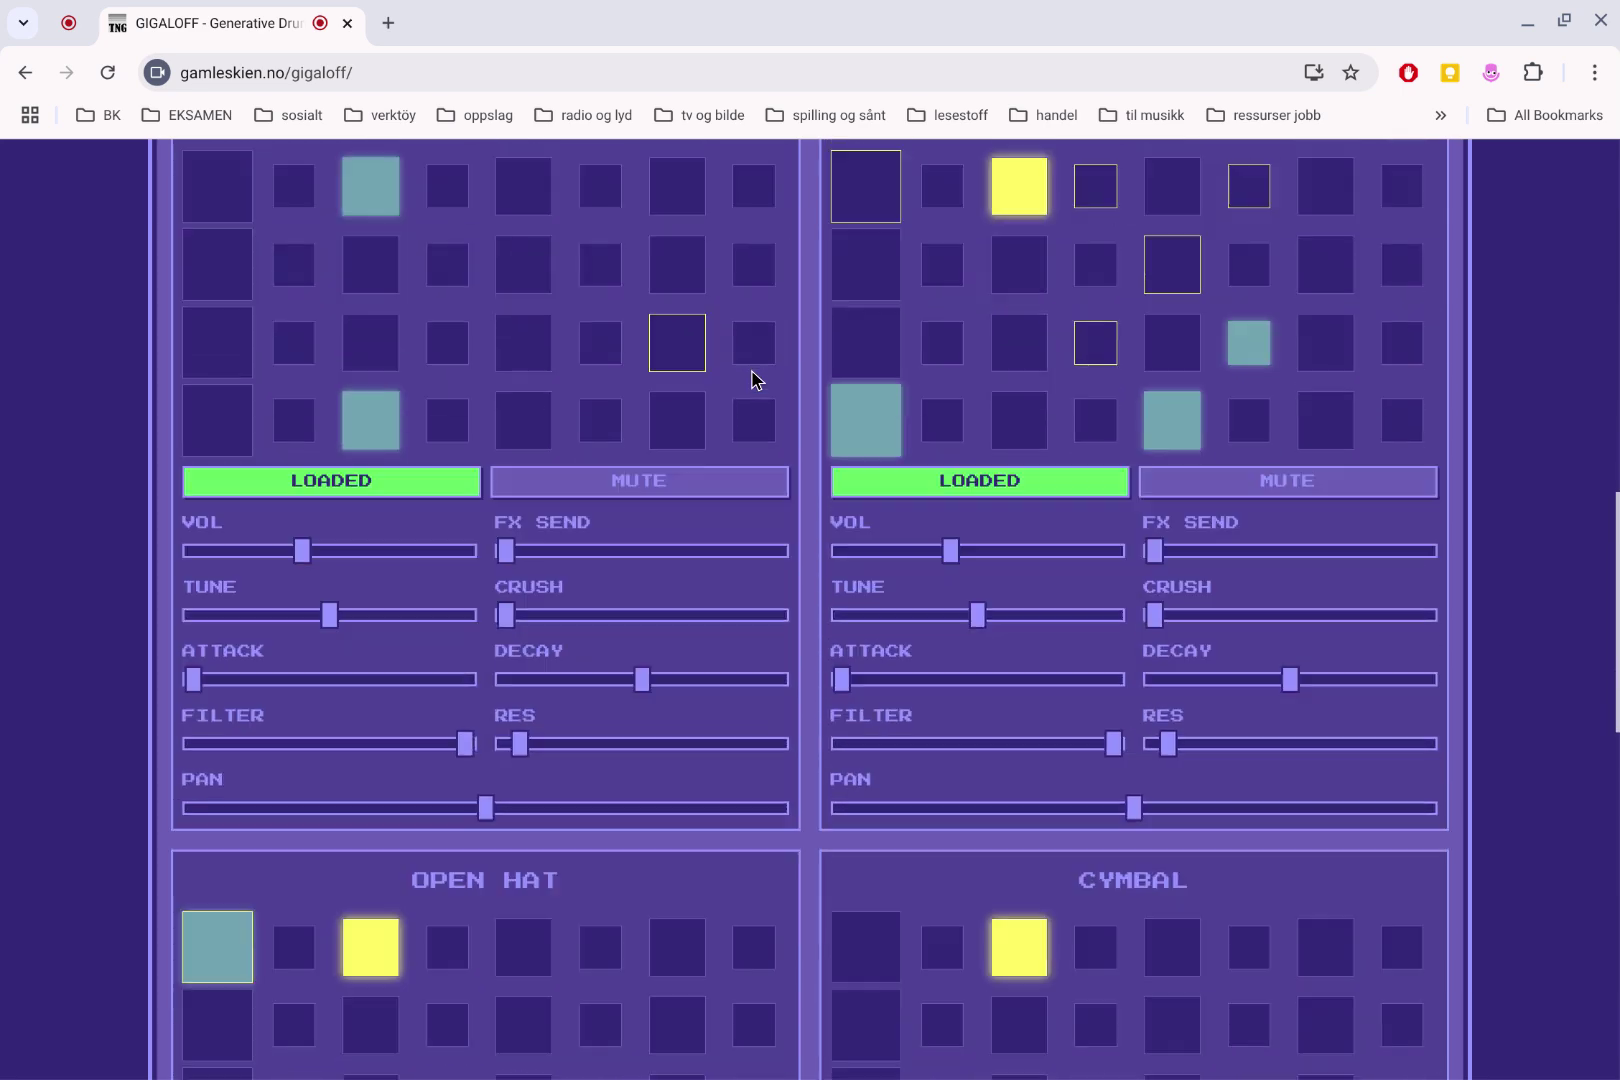
scroll(466, 397, "down", 2)
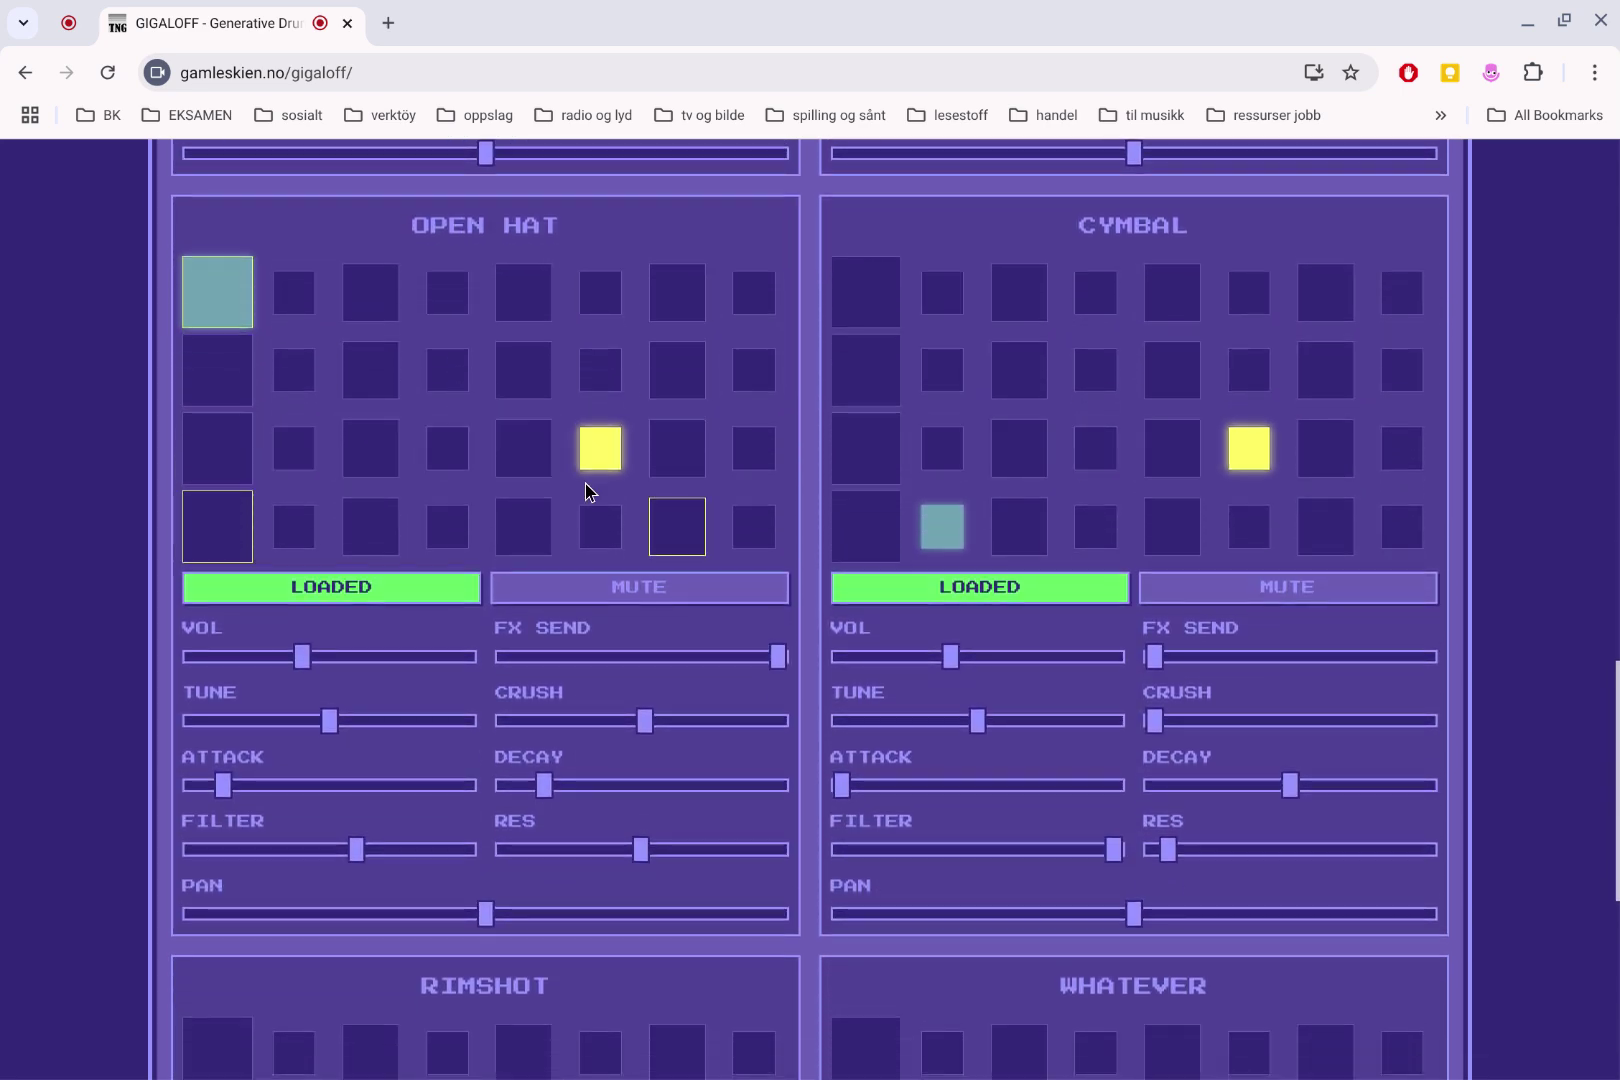
left_click(612, 587)
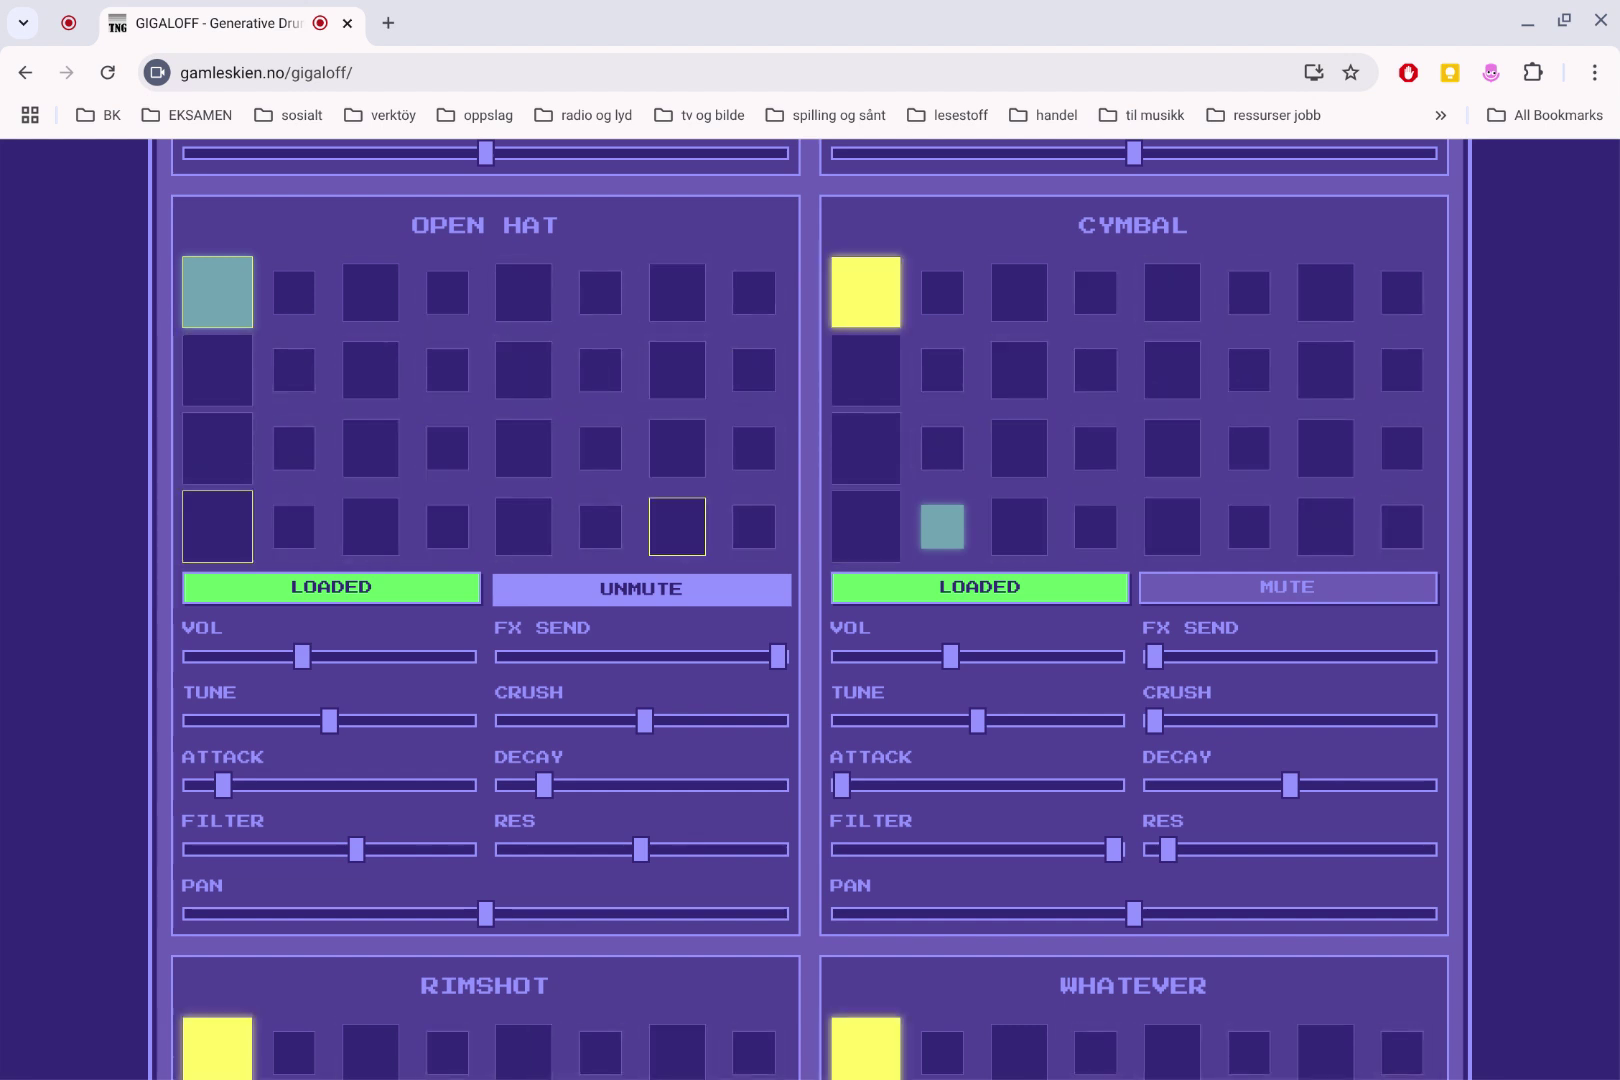
left_click(613, 586)
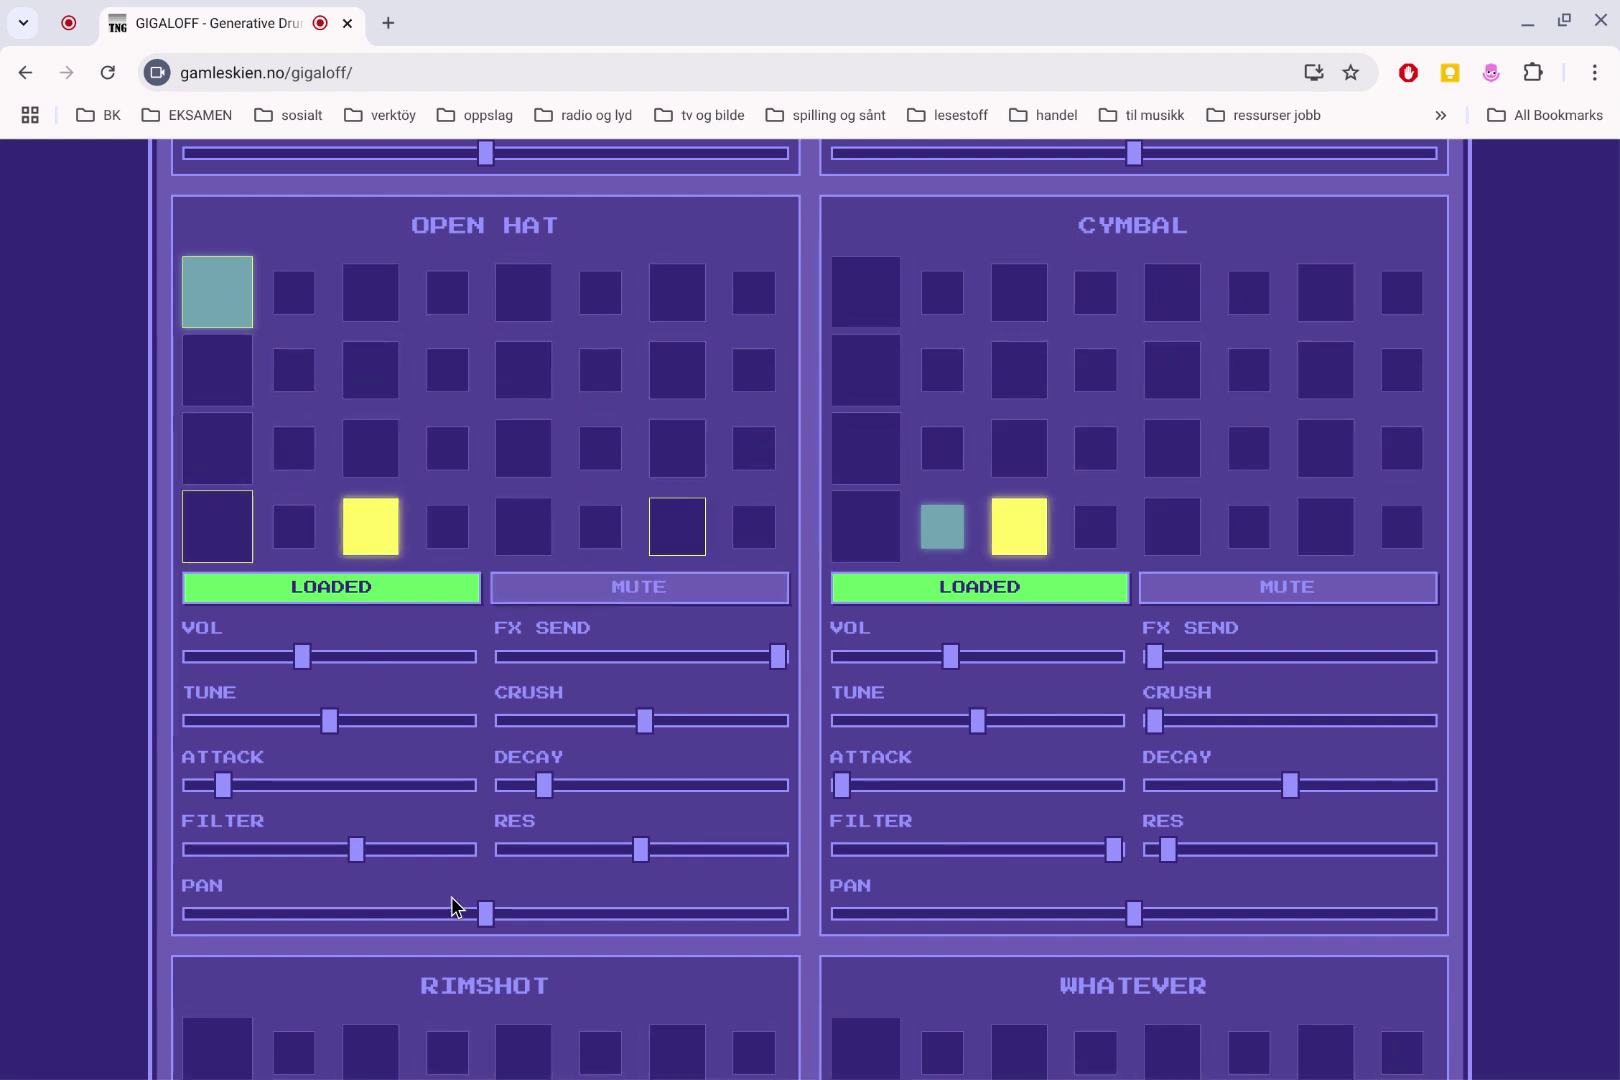
Sweep the Open Hat track's pan fully right and fully left, and return it to just right of centre
left_click_drag(486, 913, 799, 914)
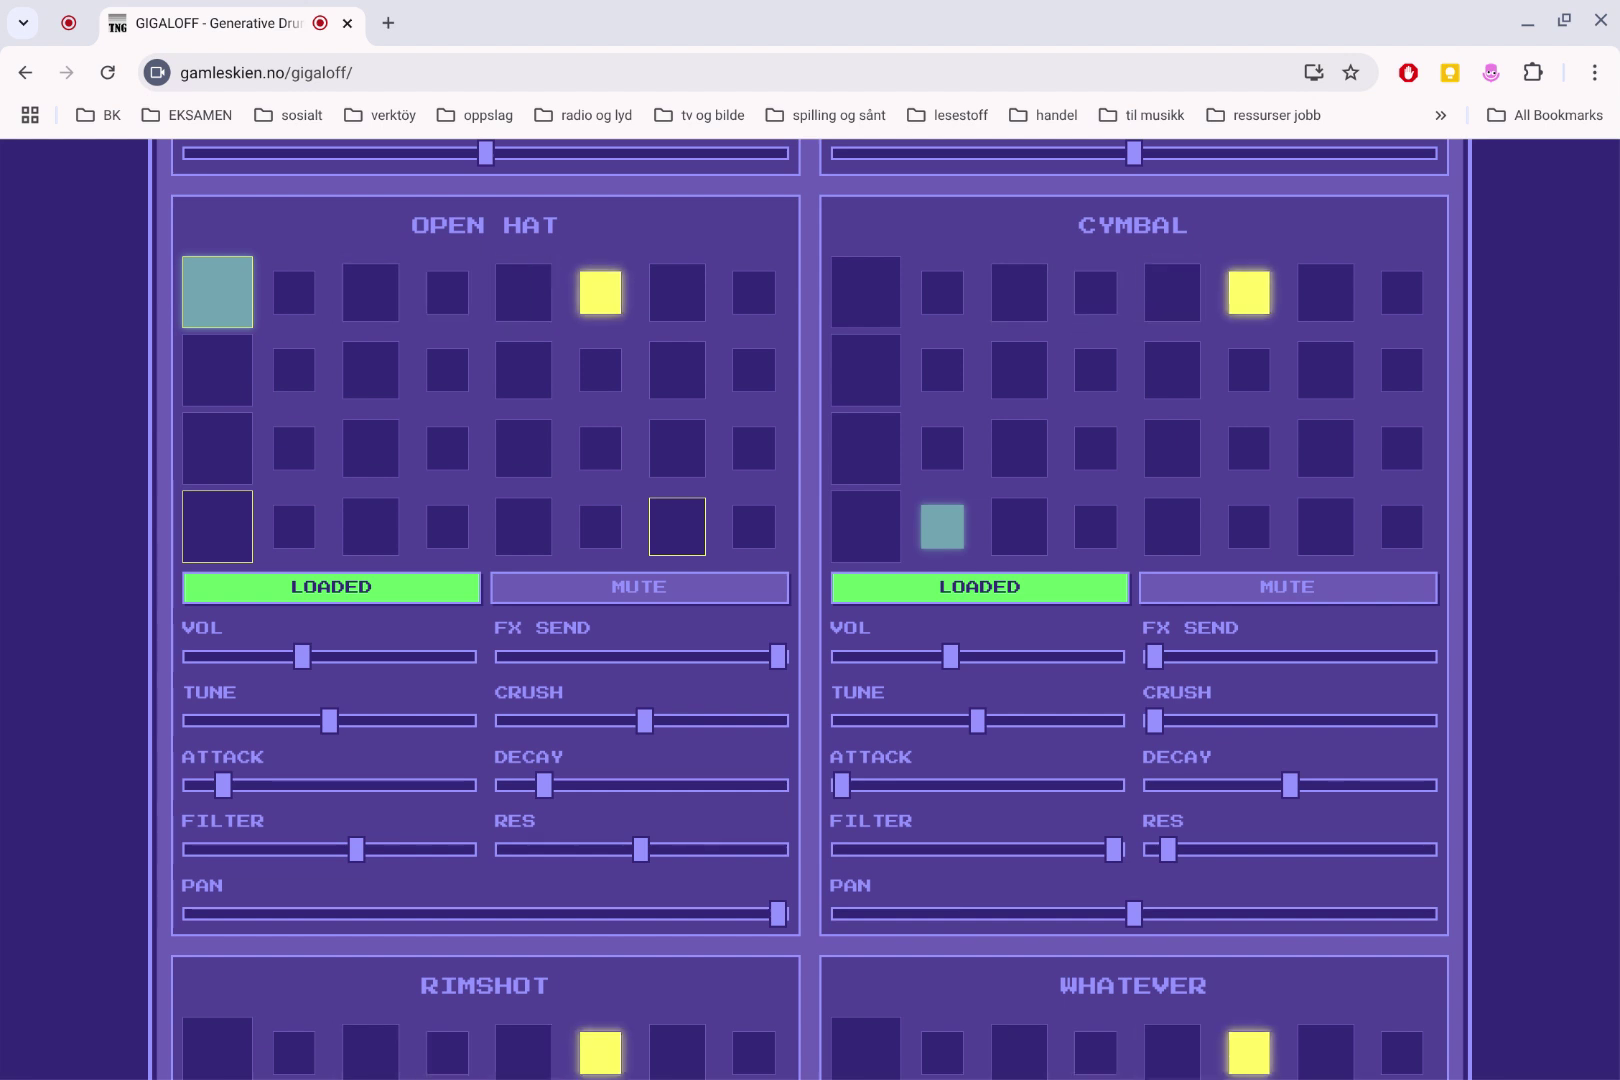
left_click_drag(778, 913, 158, 905)
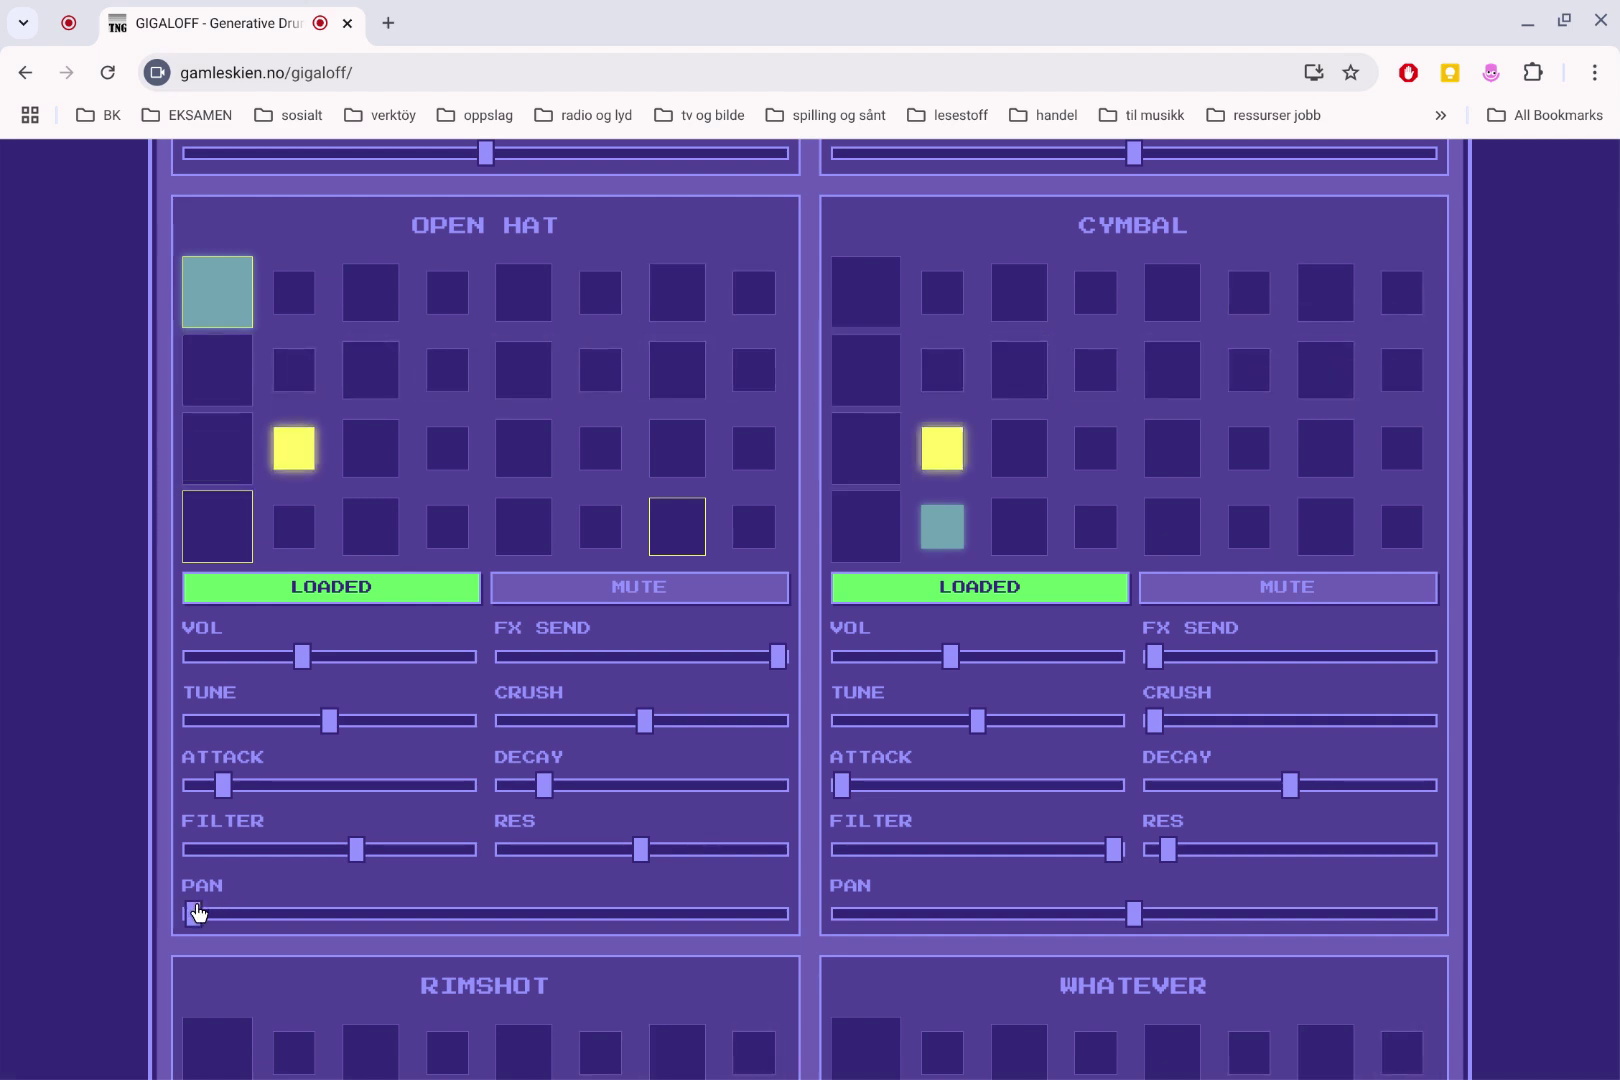
left_click_drag(218, 912, 497, 931)
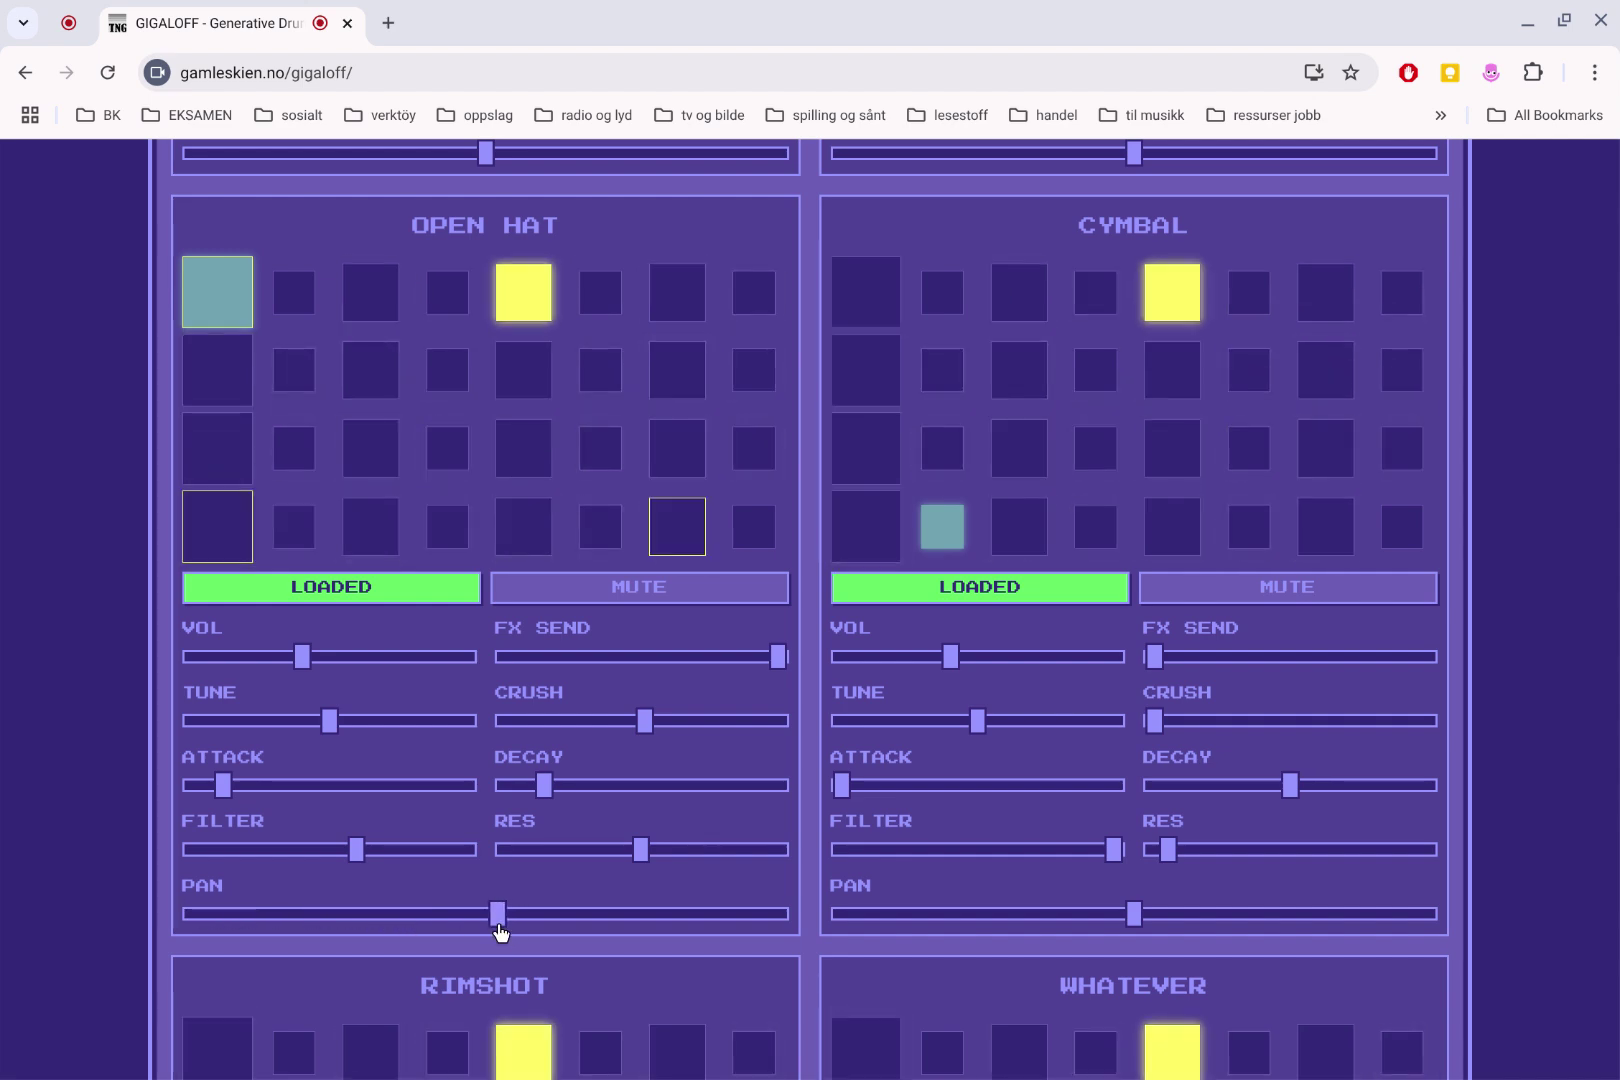
Generate a new random drum pattern three times in a row, keeping the third one
scroll(621, 745, "up", 12)
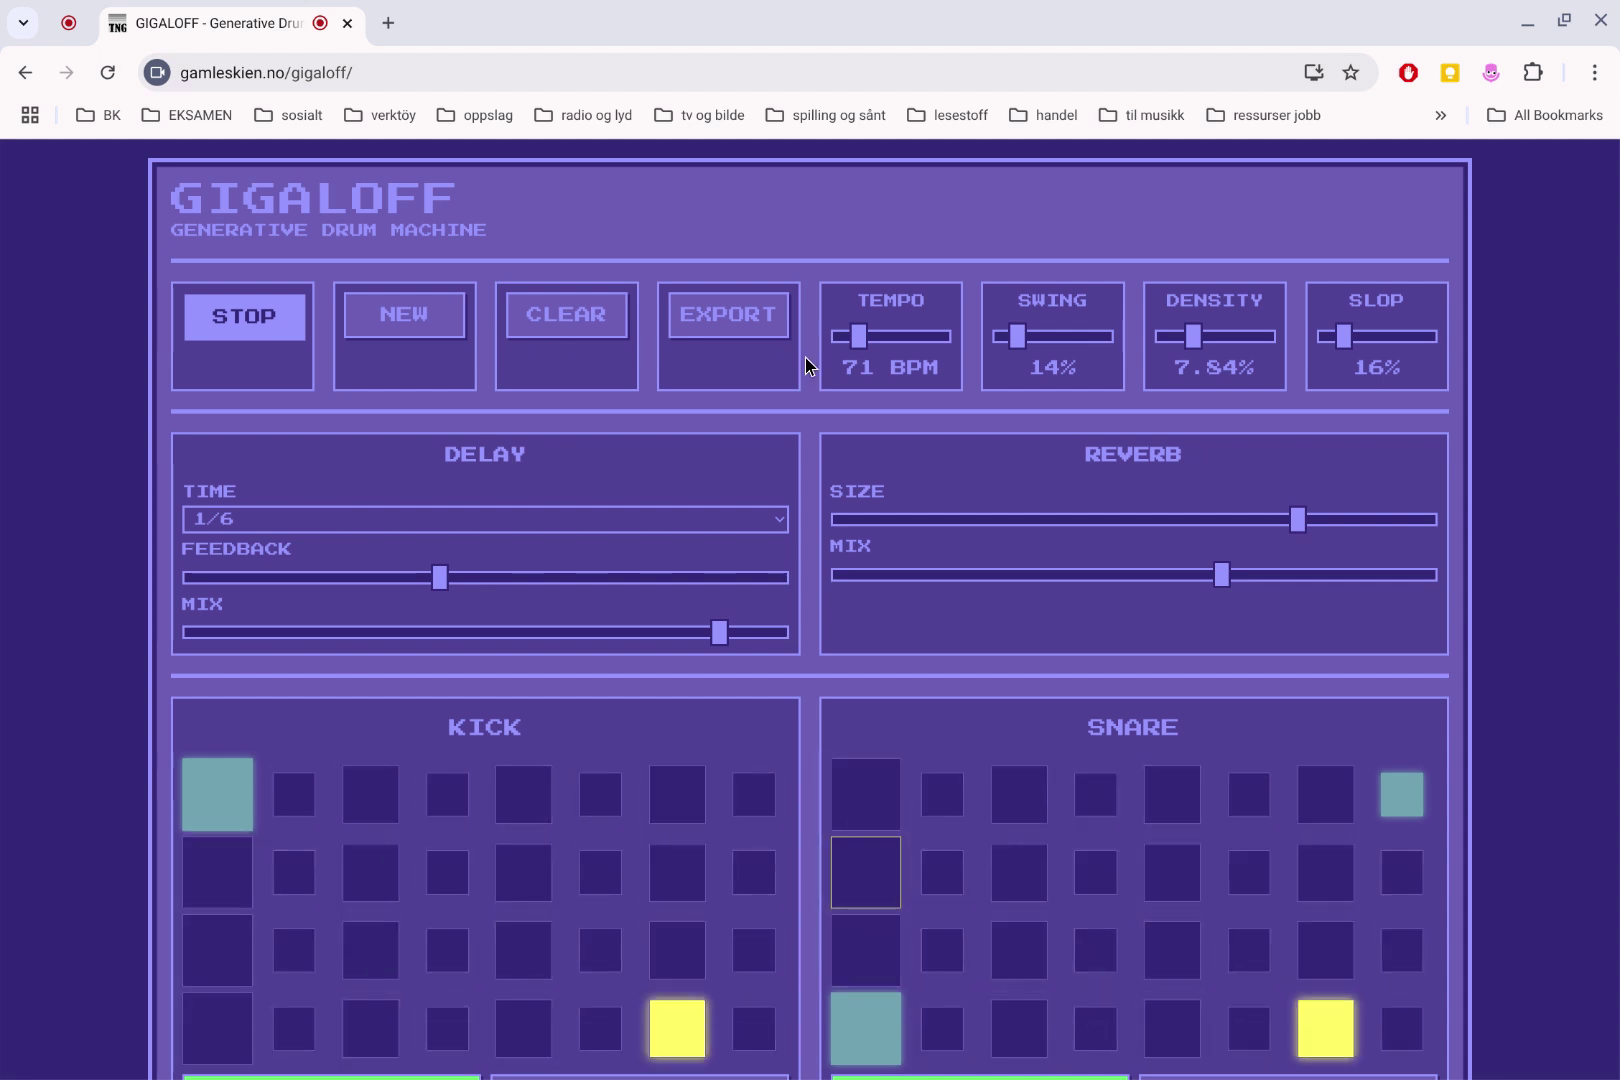
left_click(405, 327)
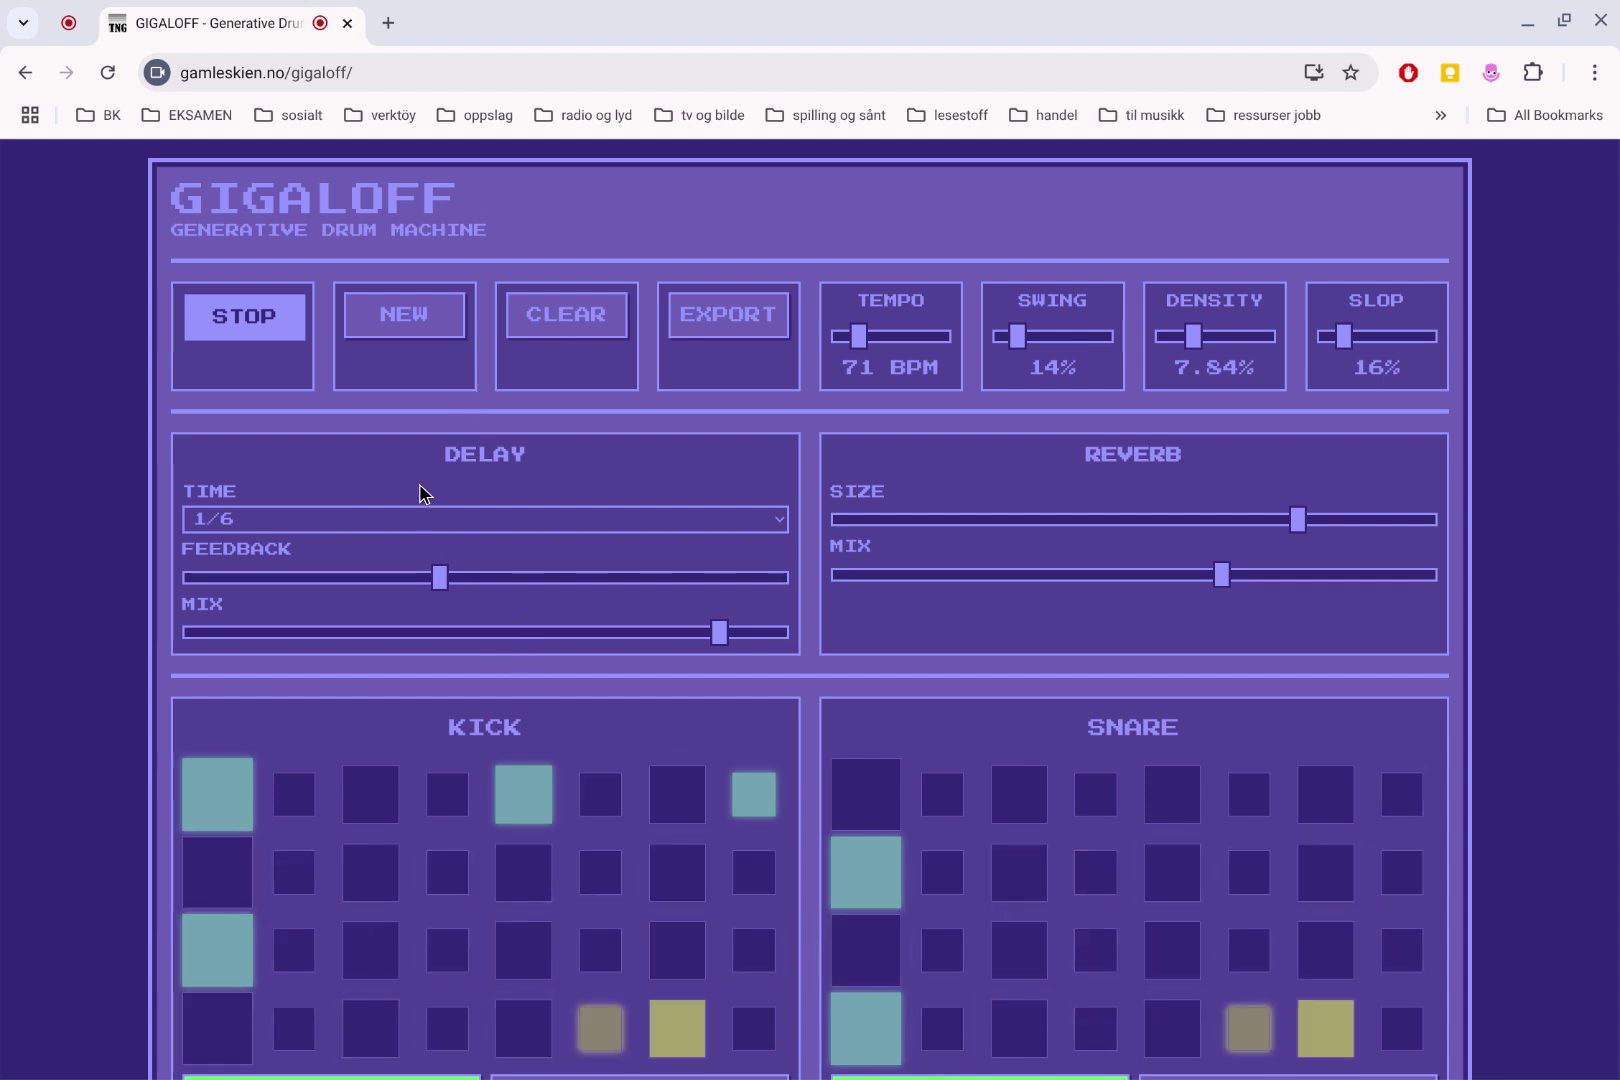
left_click(403, 318)
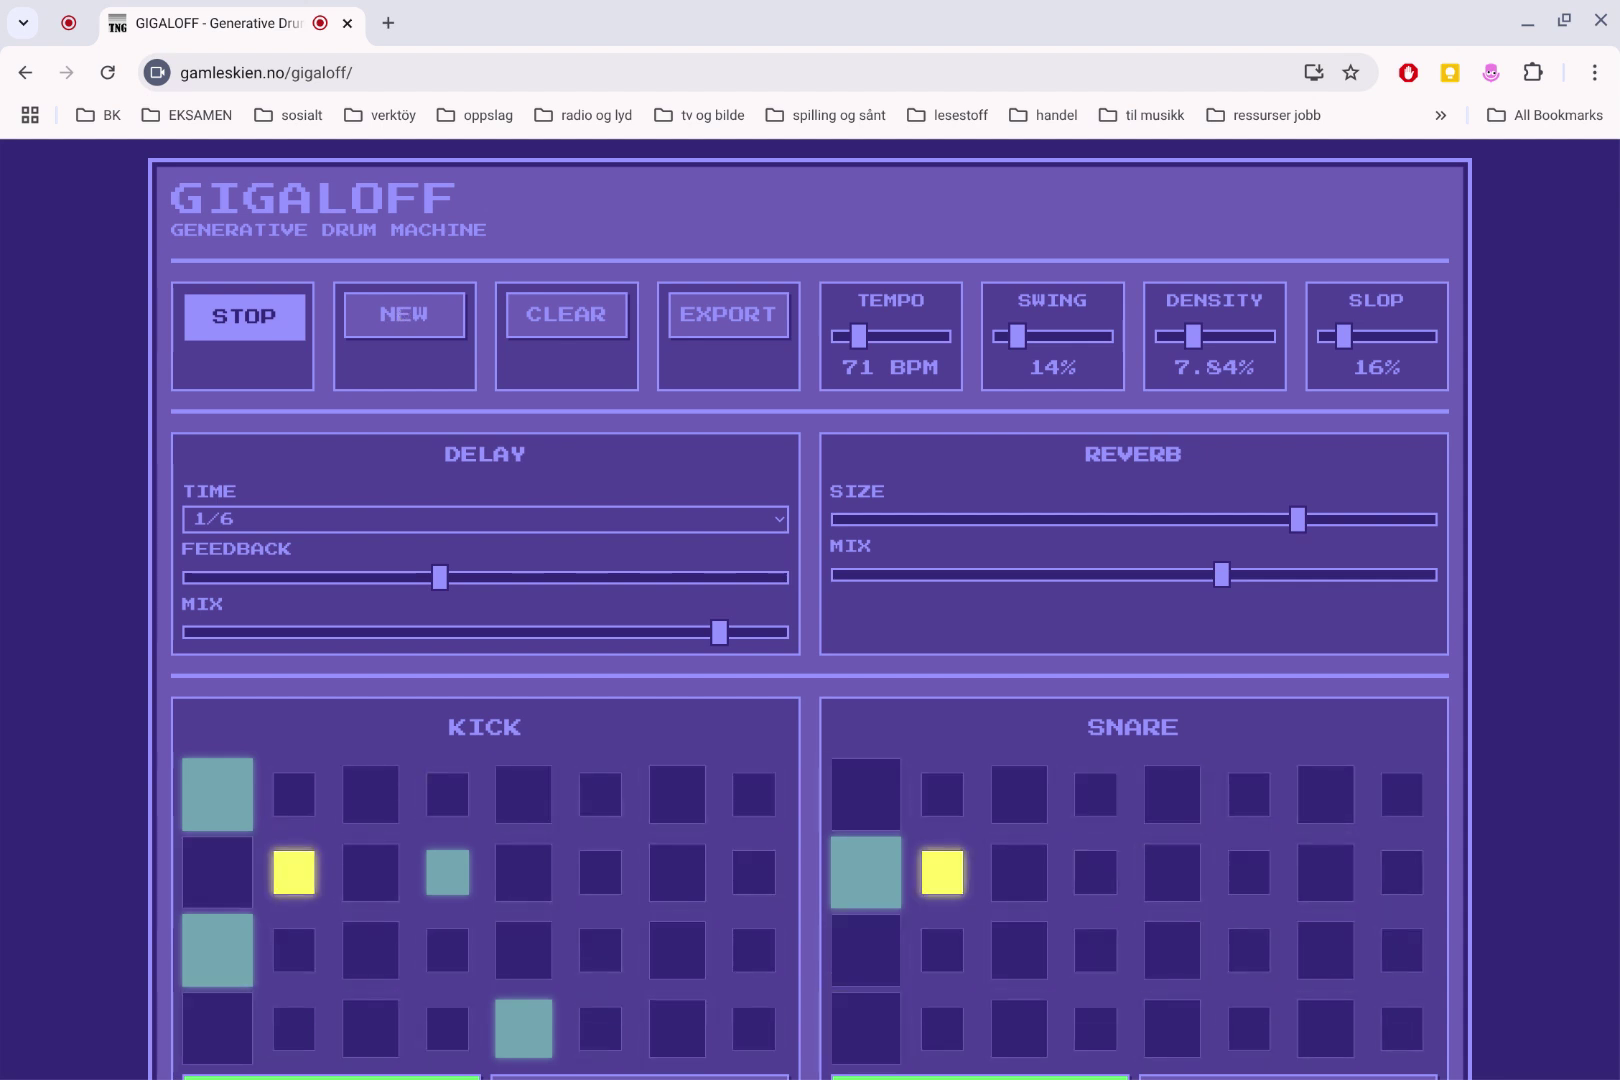
left_click(403, 318)
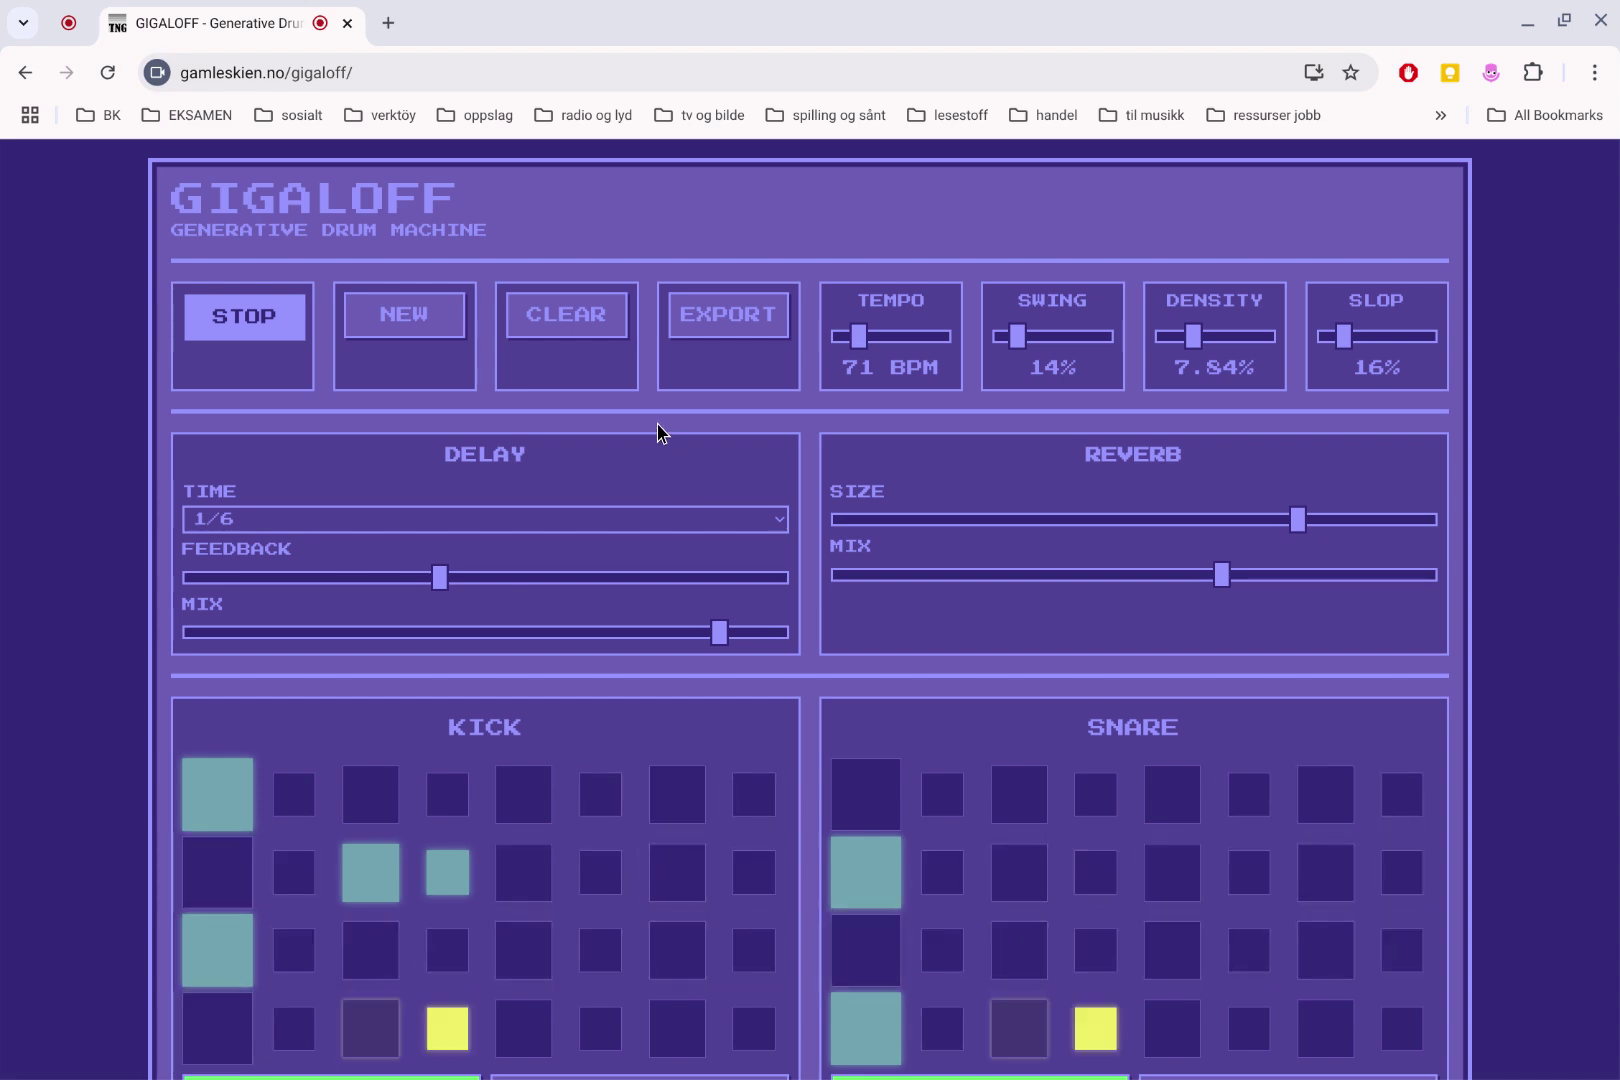
Add Whatever hits on step 5 of rows 2 and 4, and clear the trial hits on step 1 of rows 1 and 3
scroll(657, 425, "down", 3)
scroll(657, 425, "down", 7)
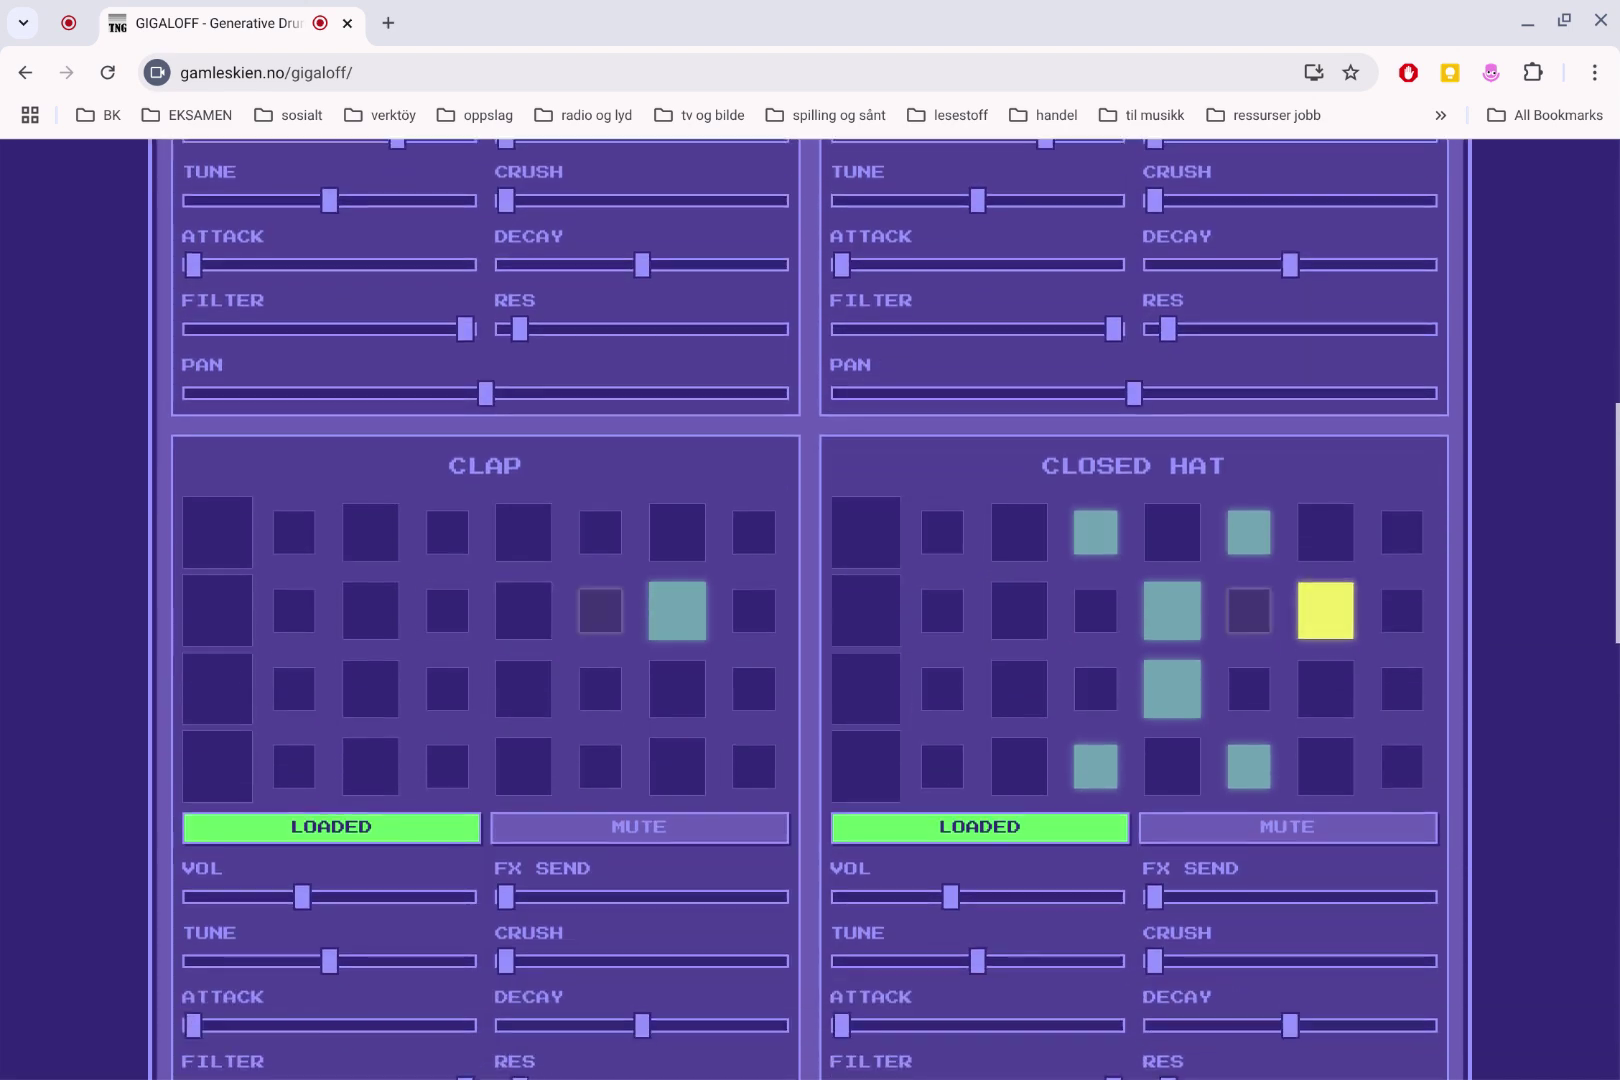
scroll(810, 610, "up", 4)
scroll(810, 610, "down", 5)
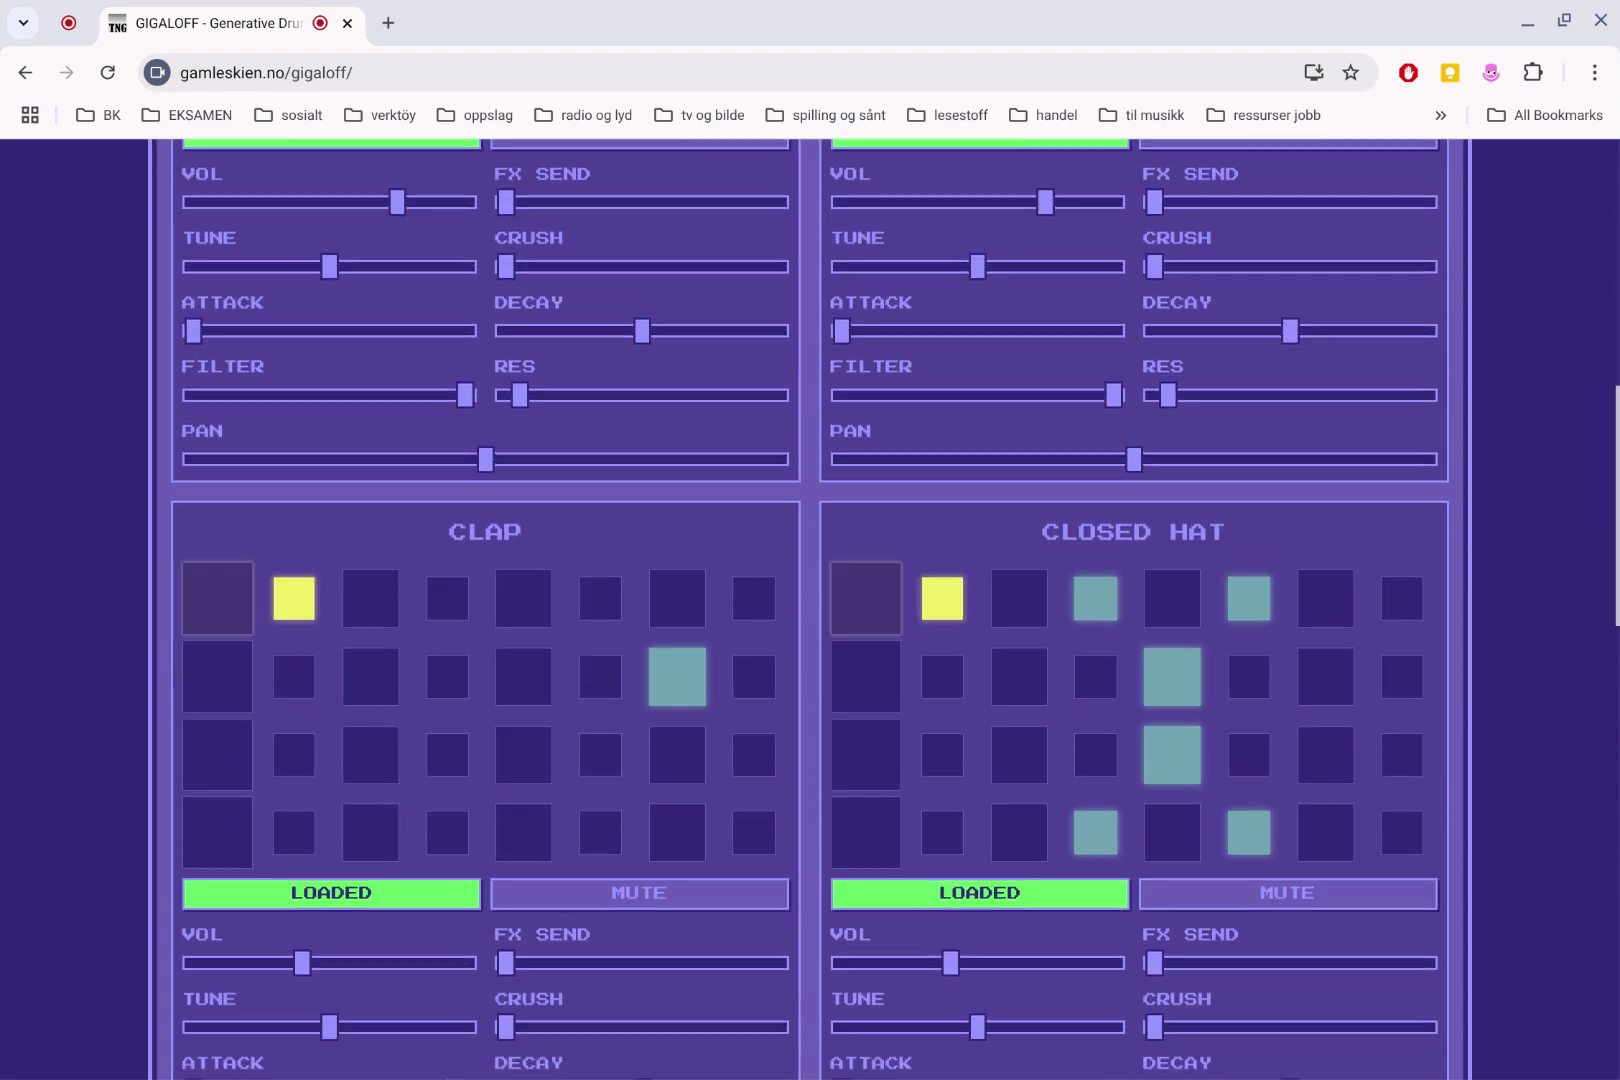
scroll(785, 336, "down", 8)
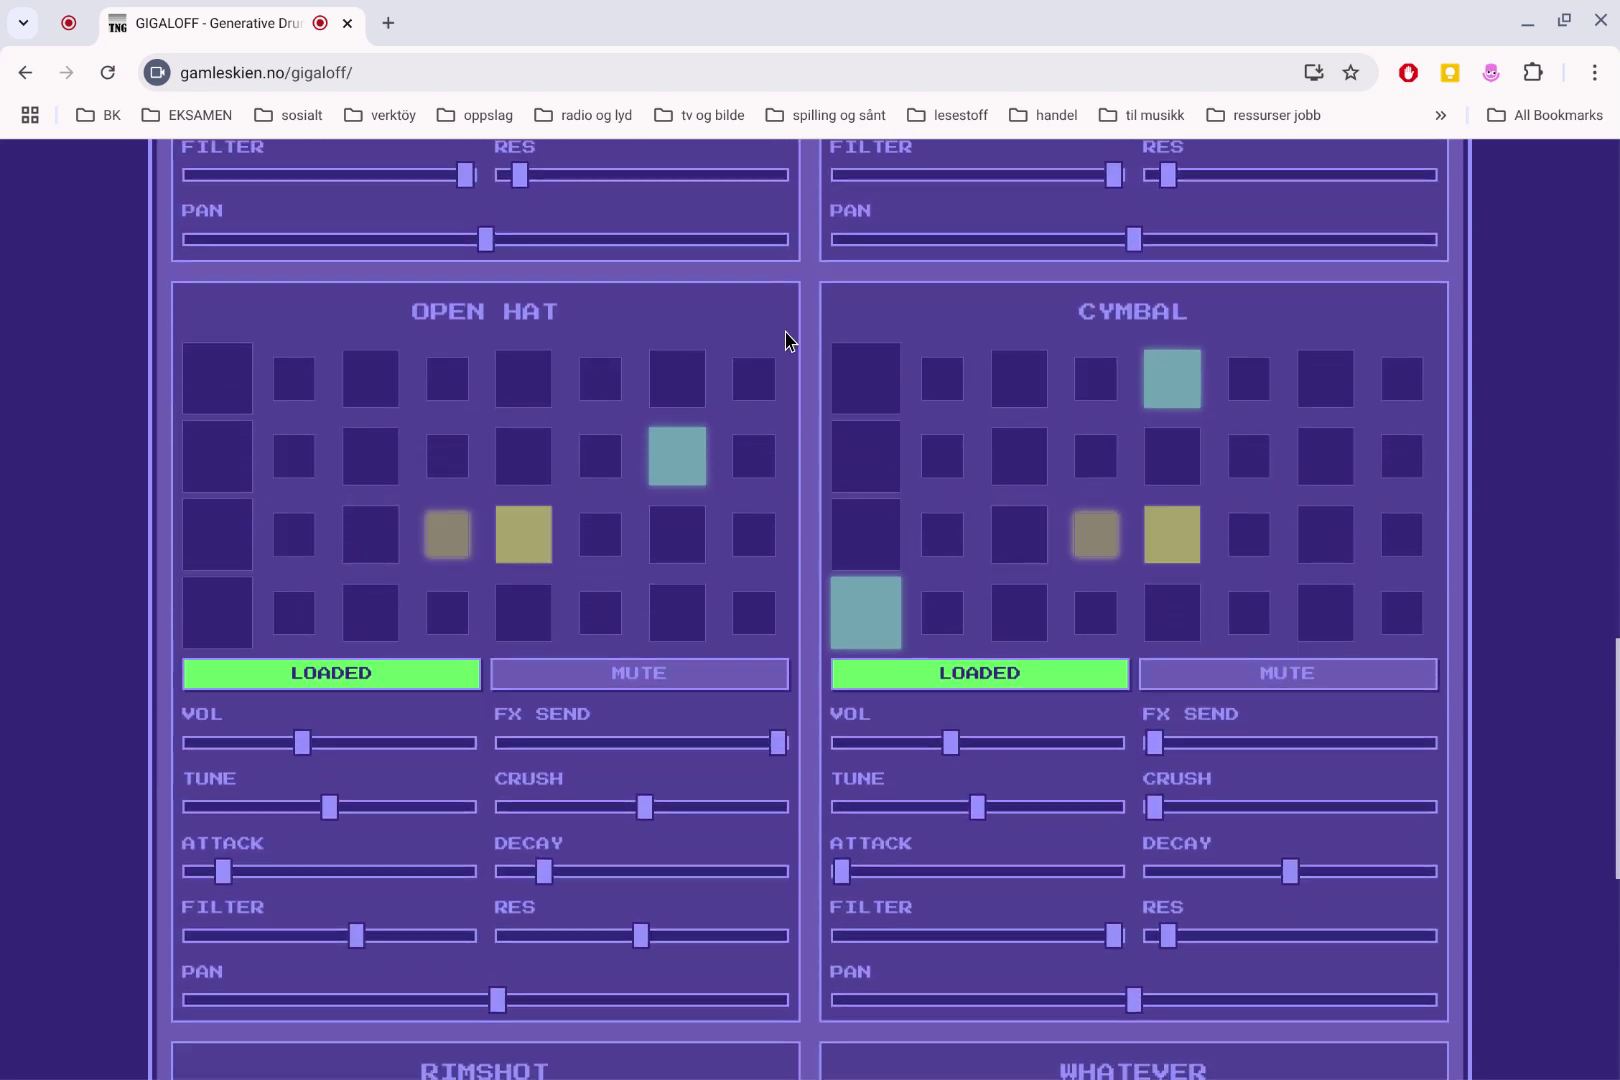
scroll(843, 389, "down", 6)
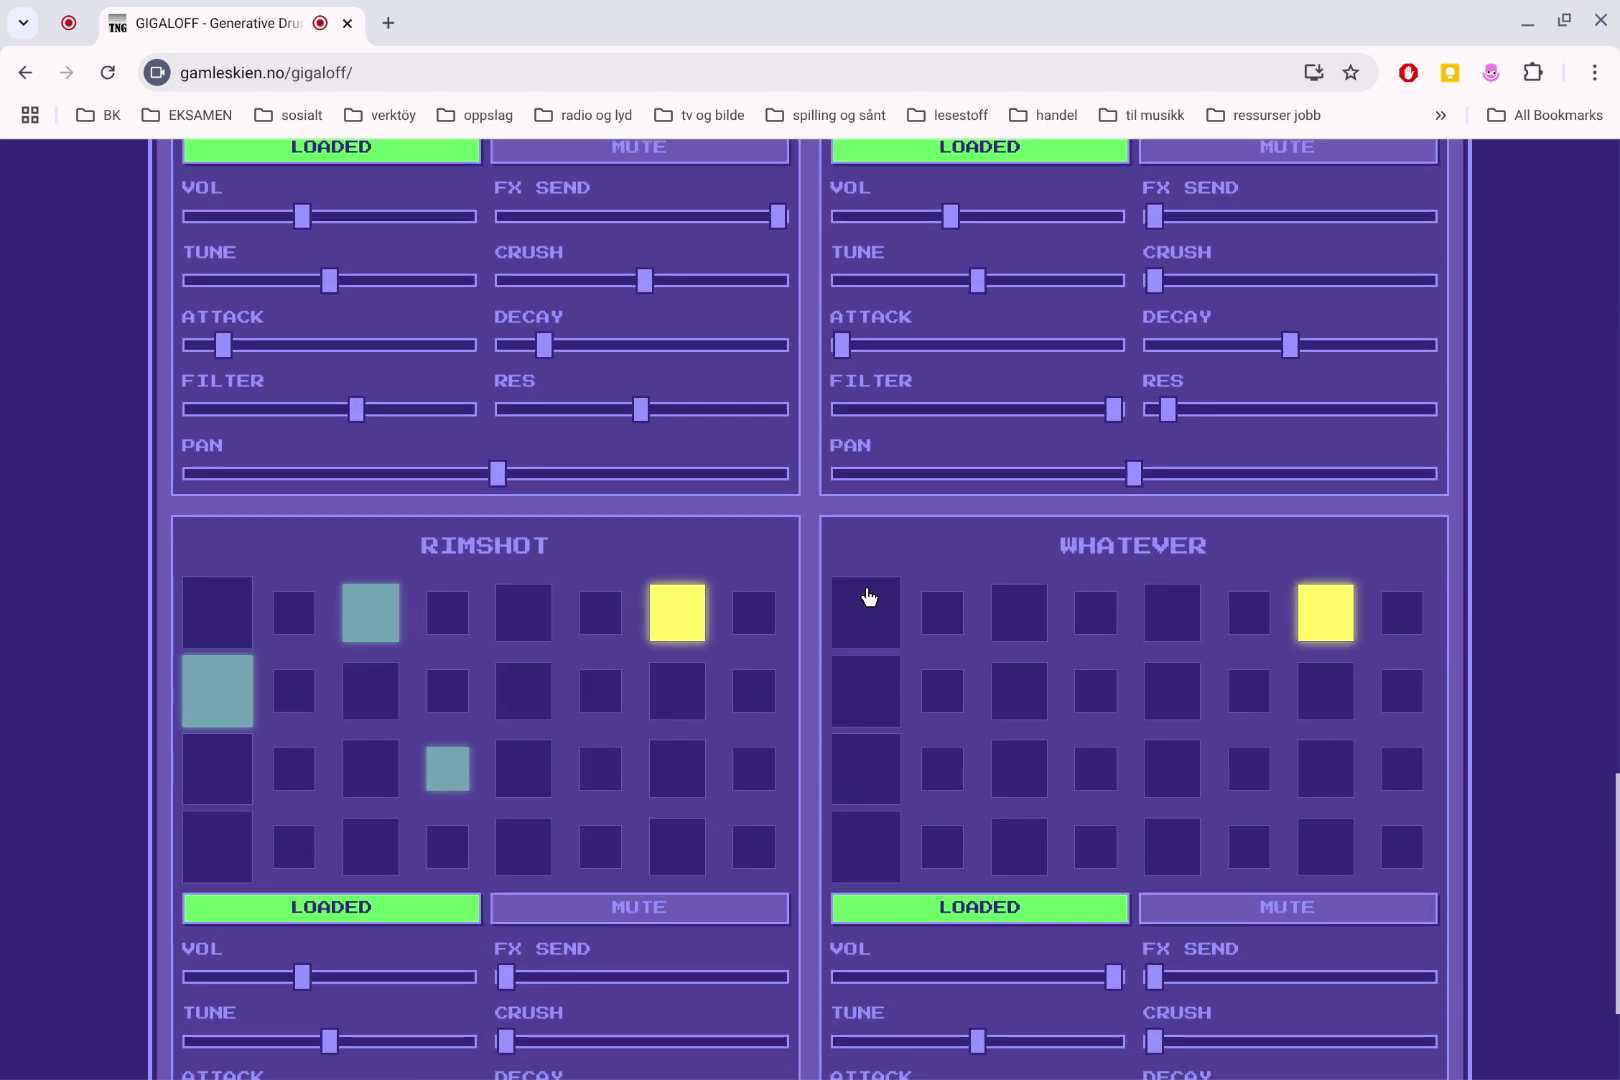
left_click(868, 605)
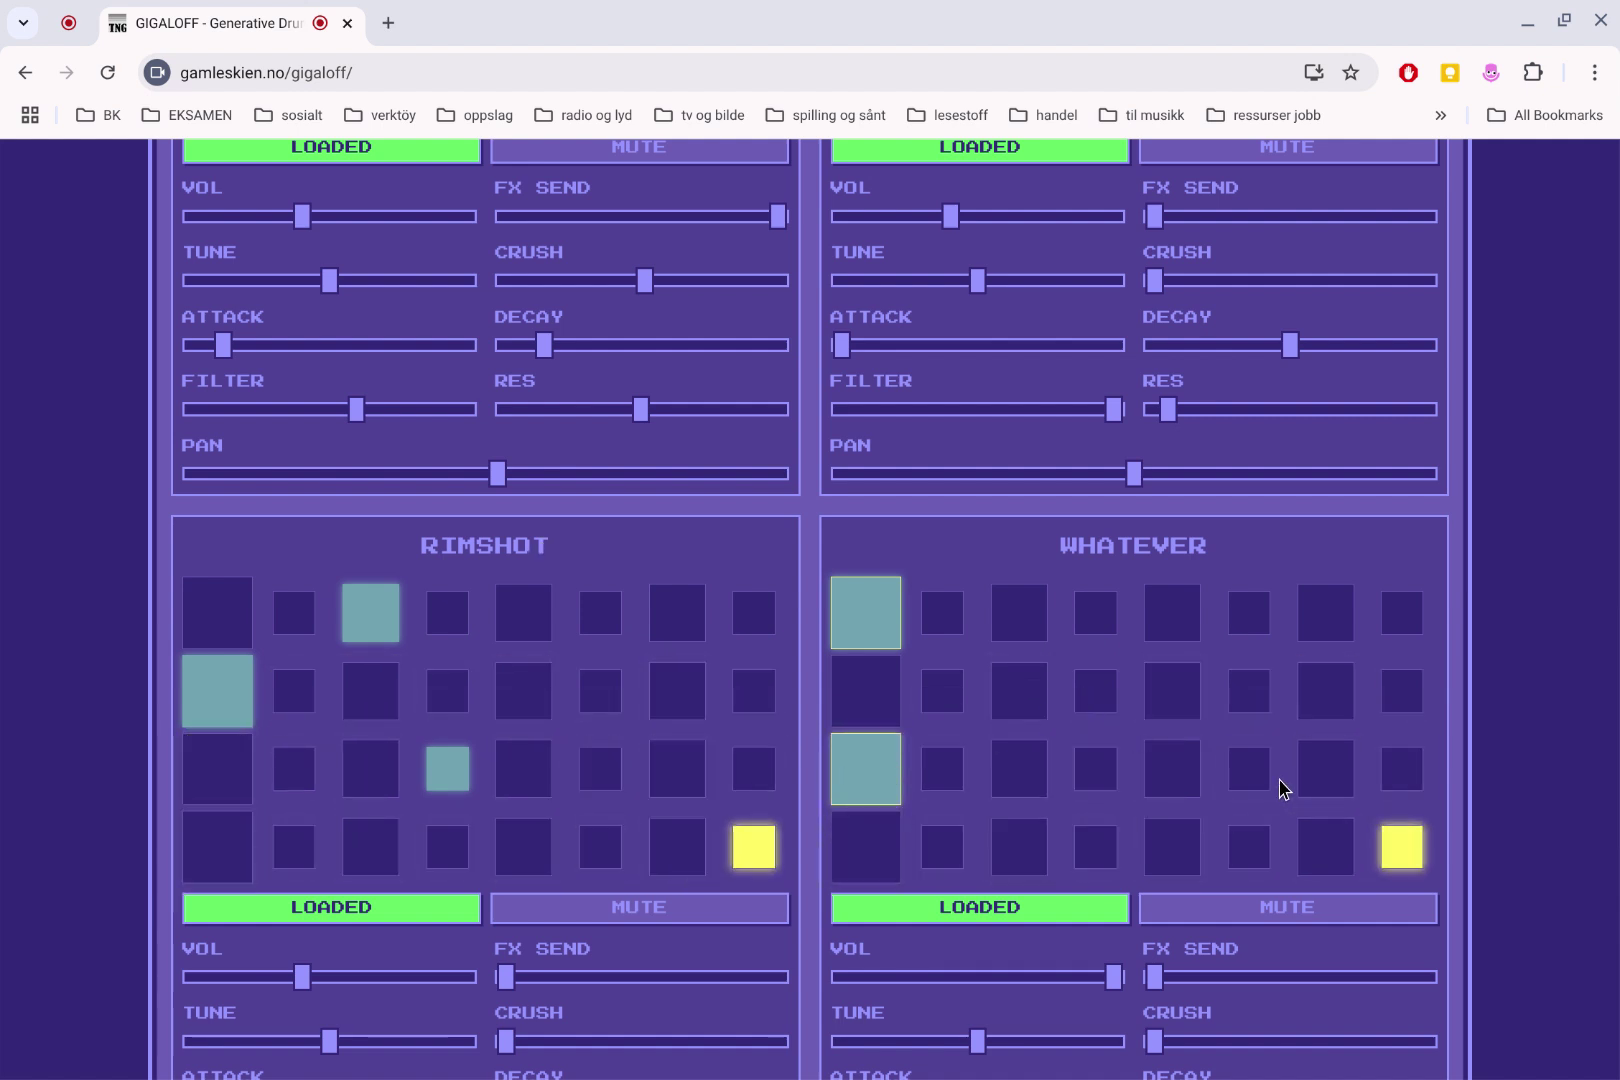
left_click(1163, 703)
left_click(1165, 843)
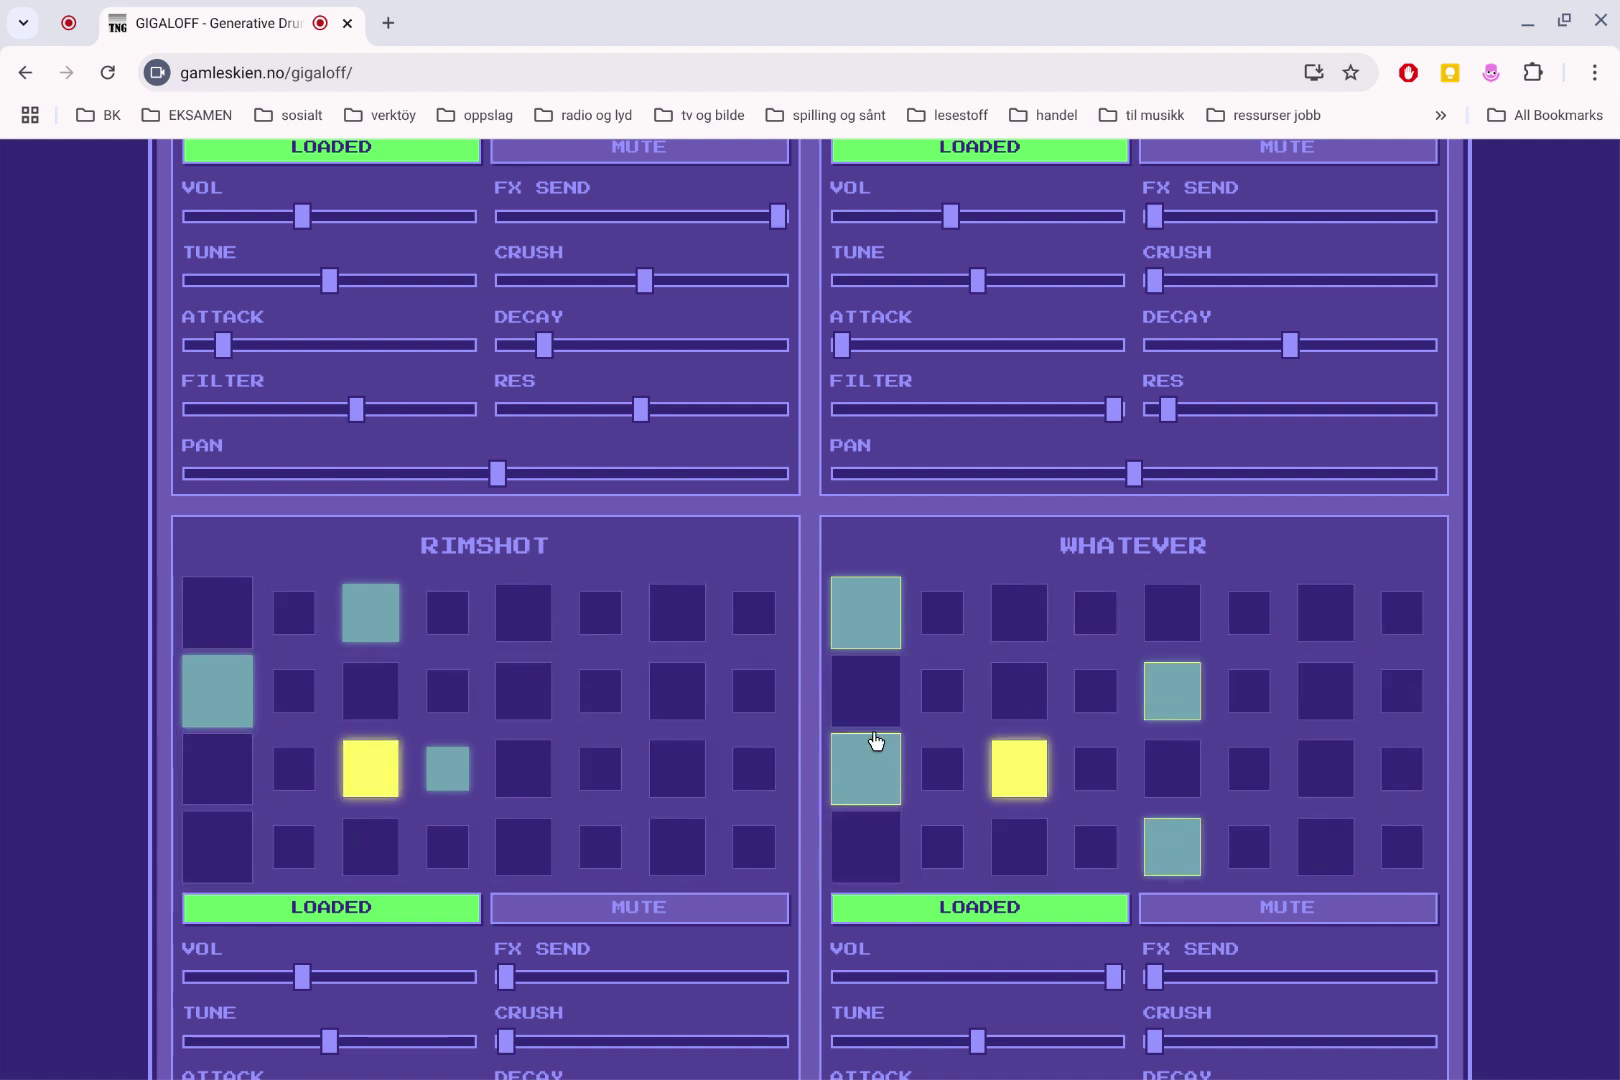
left_click(855, 765)
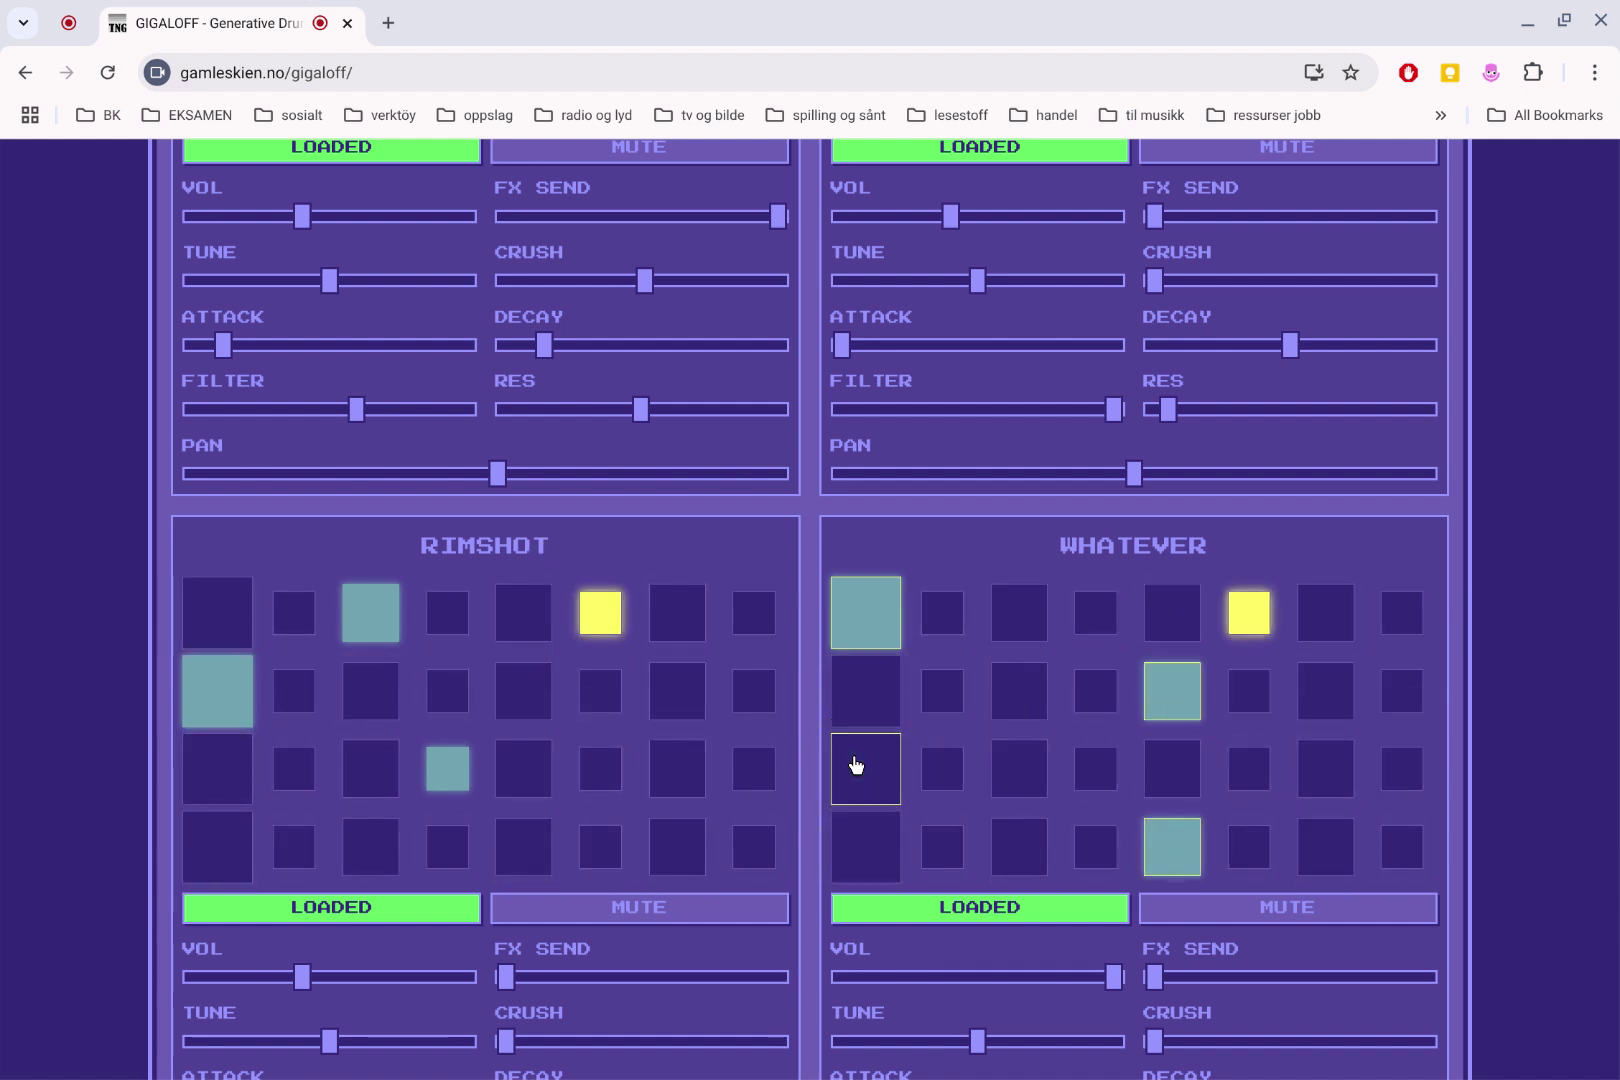
left_click(876, 597)
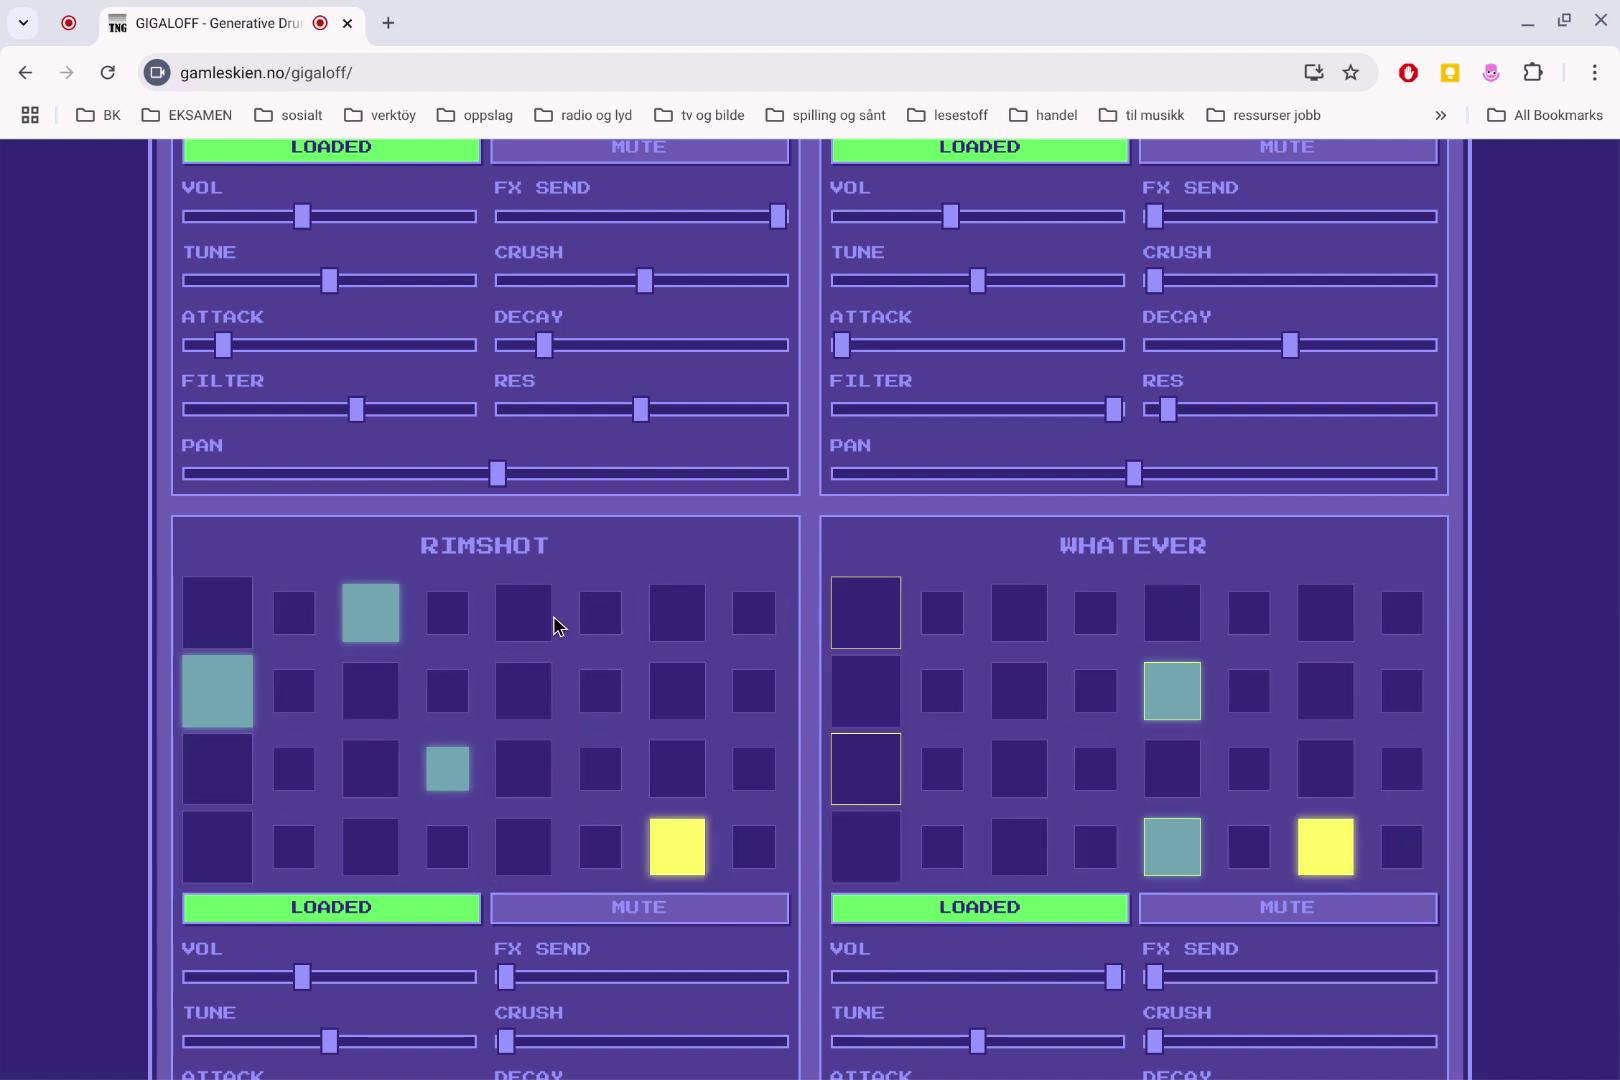
Remove the Clap hit on step 7 of row 2 and add one on step 1 of row 1
scroll(550, 626, "up", 5)
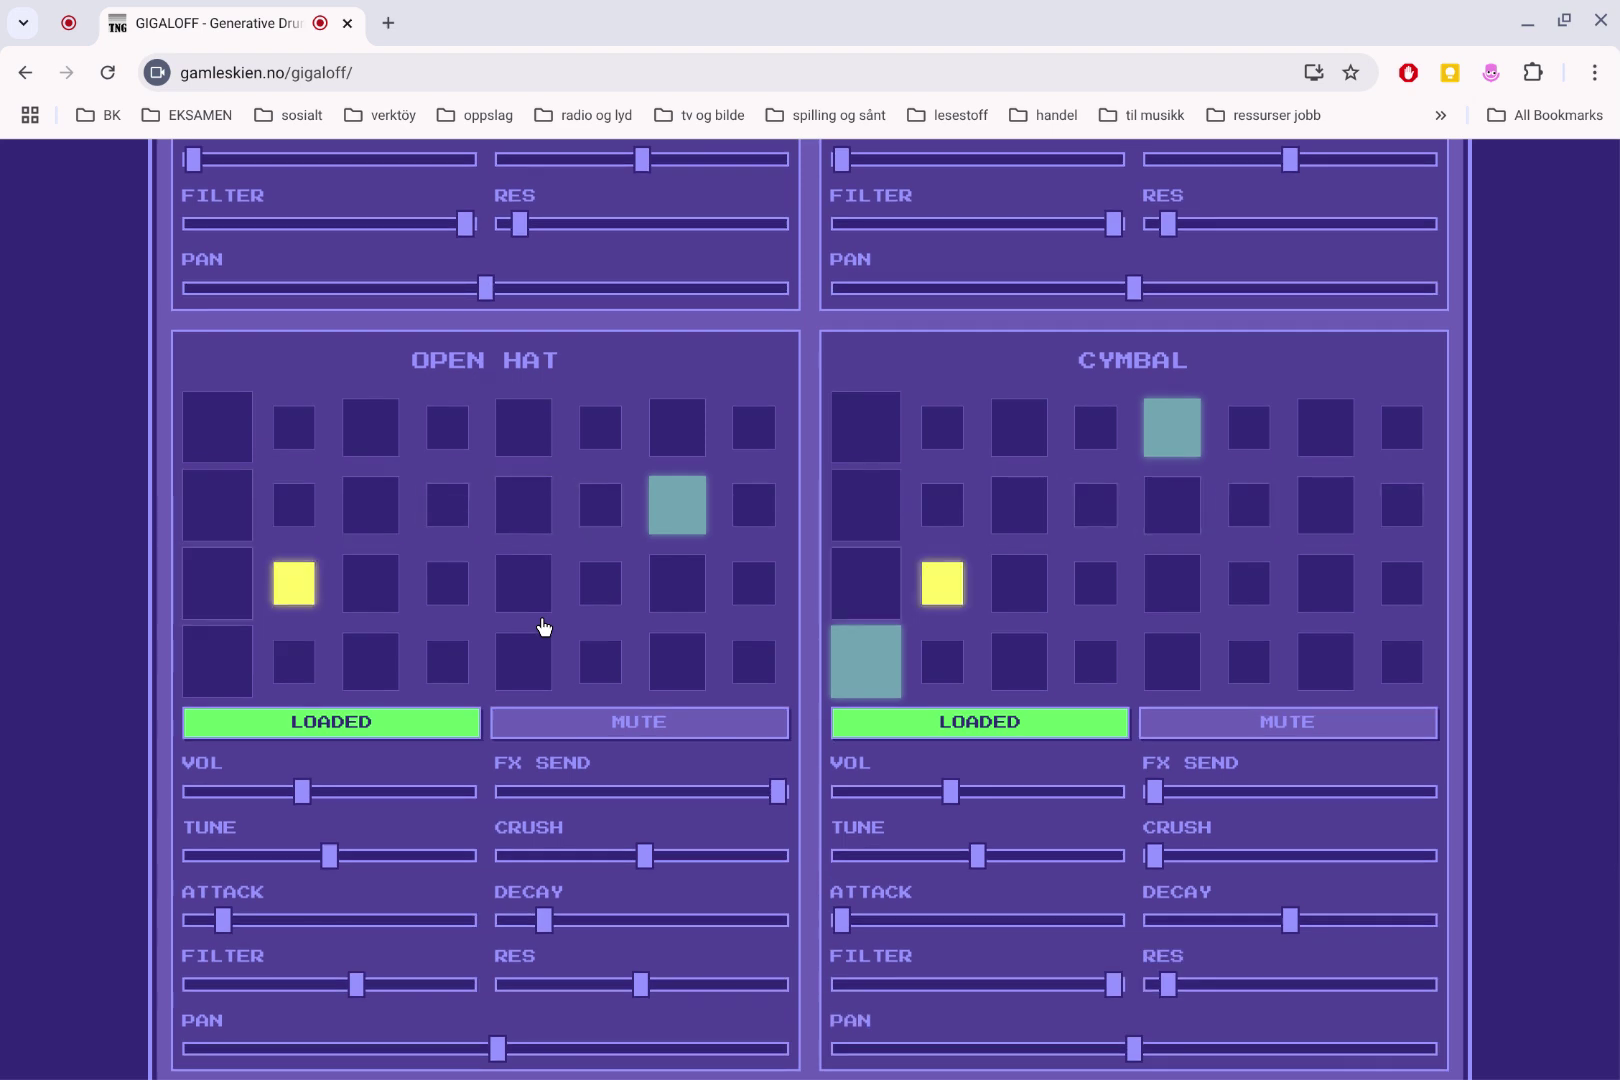
scroll(490, 495, "up", 7)
scroll(492, 499, "down", 1)
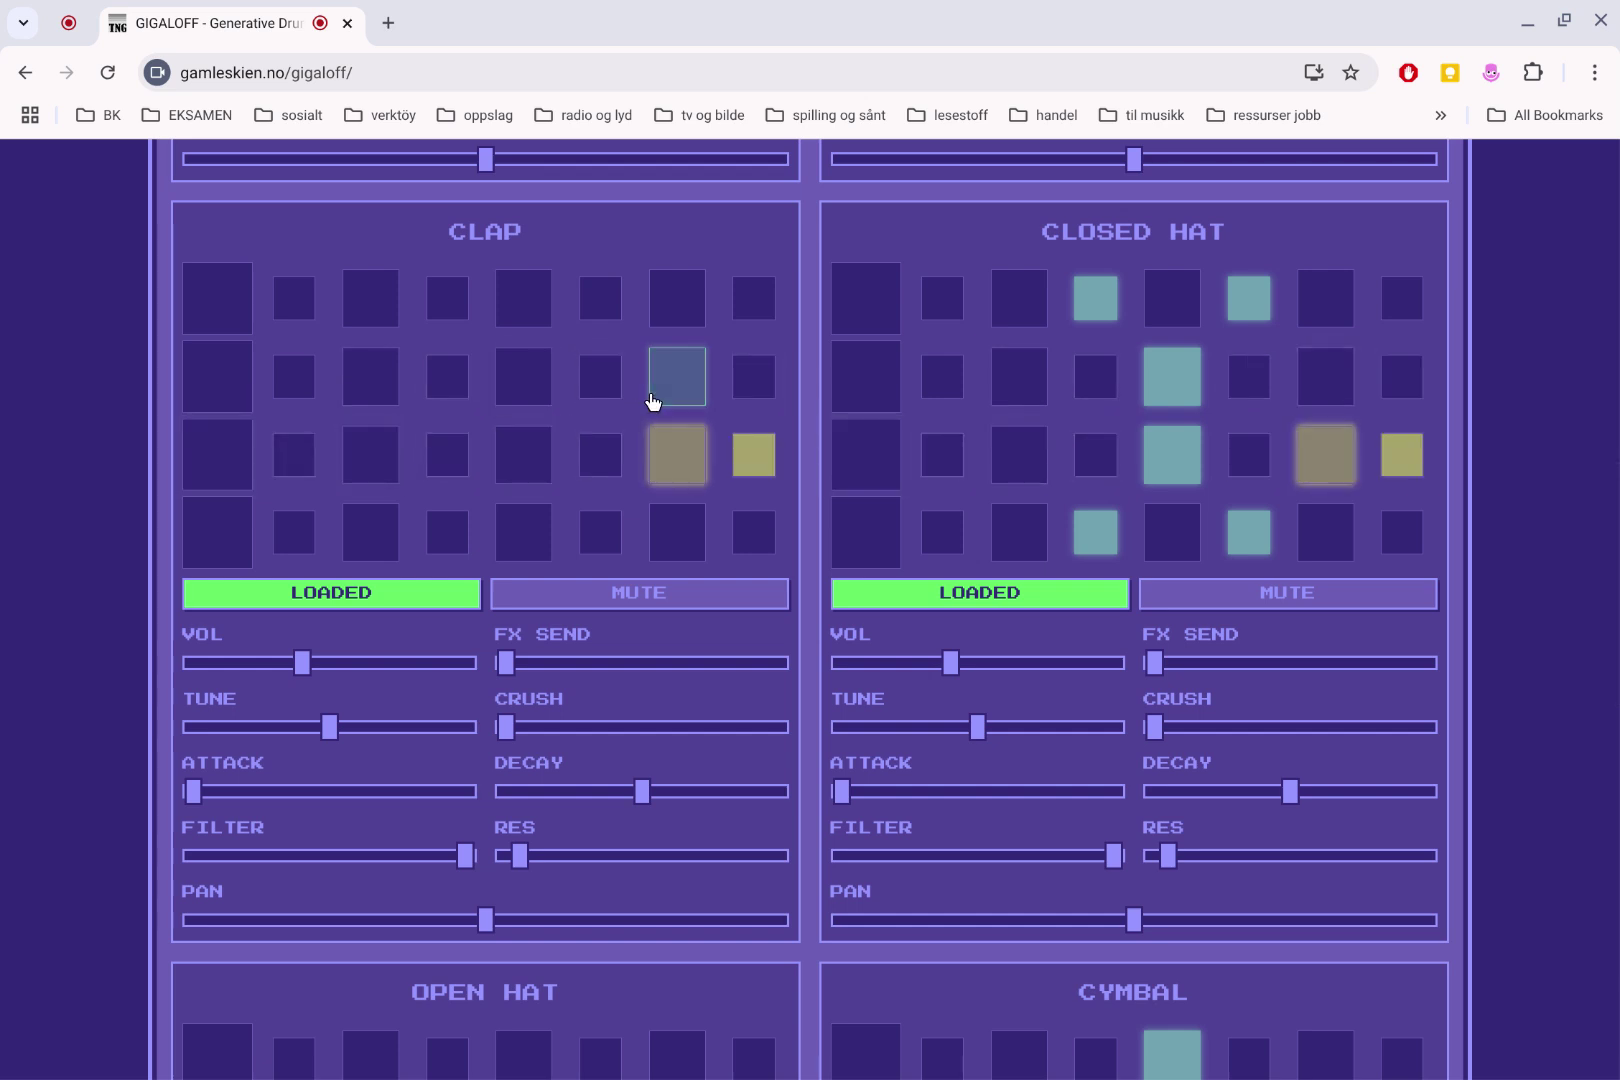
left_click(223, 316)
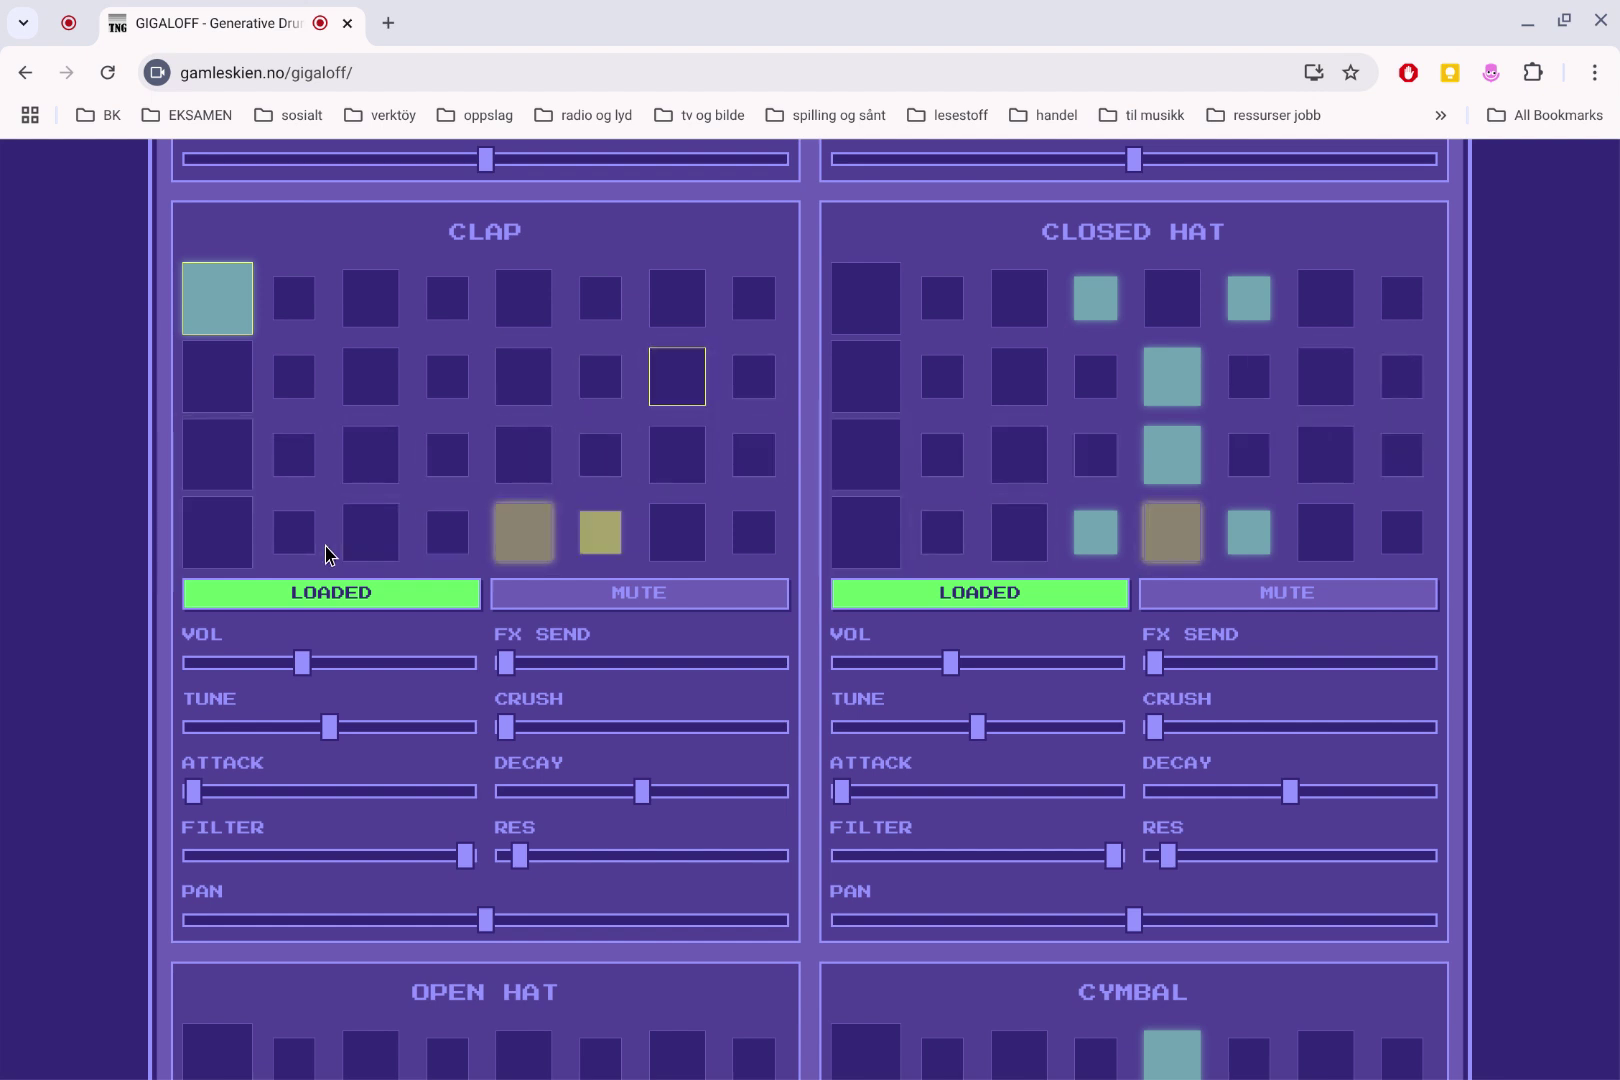
Replace the Clap track's sample with say my.mp3 from the 999TROMMENE folder
left_click(345, 595)
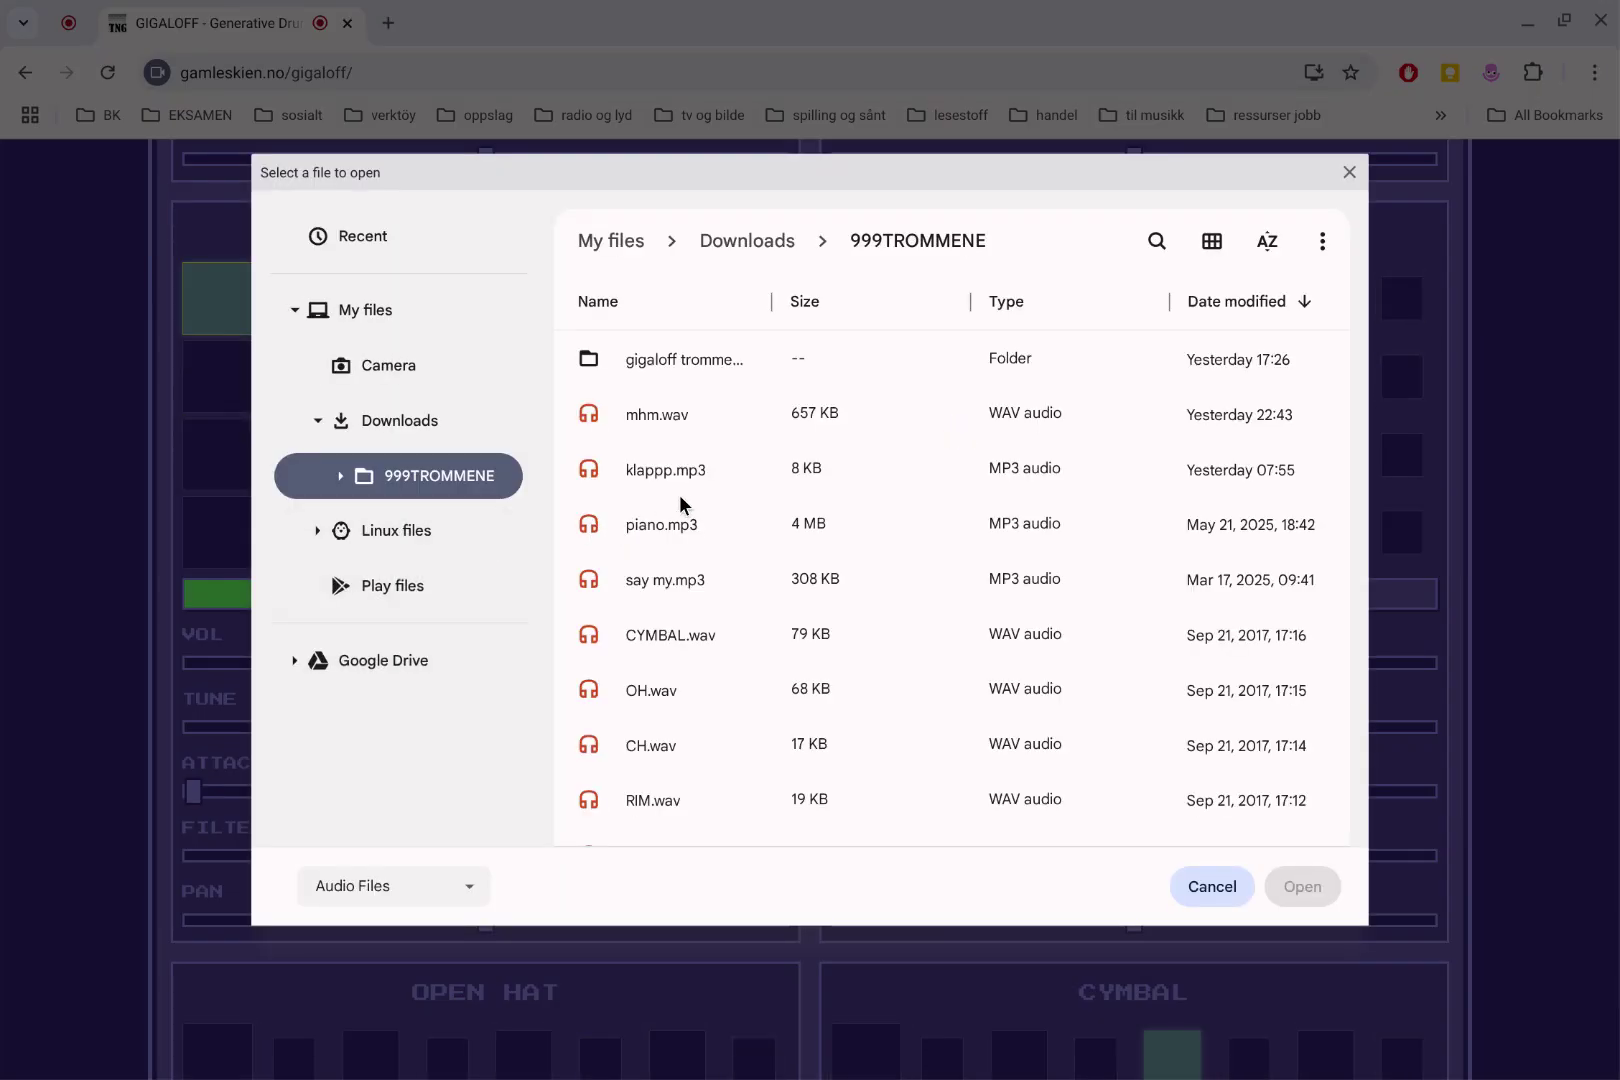
scroll(686, 491, "down", 4)
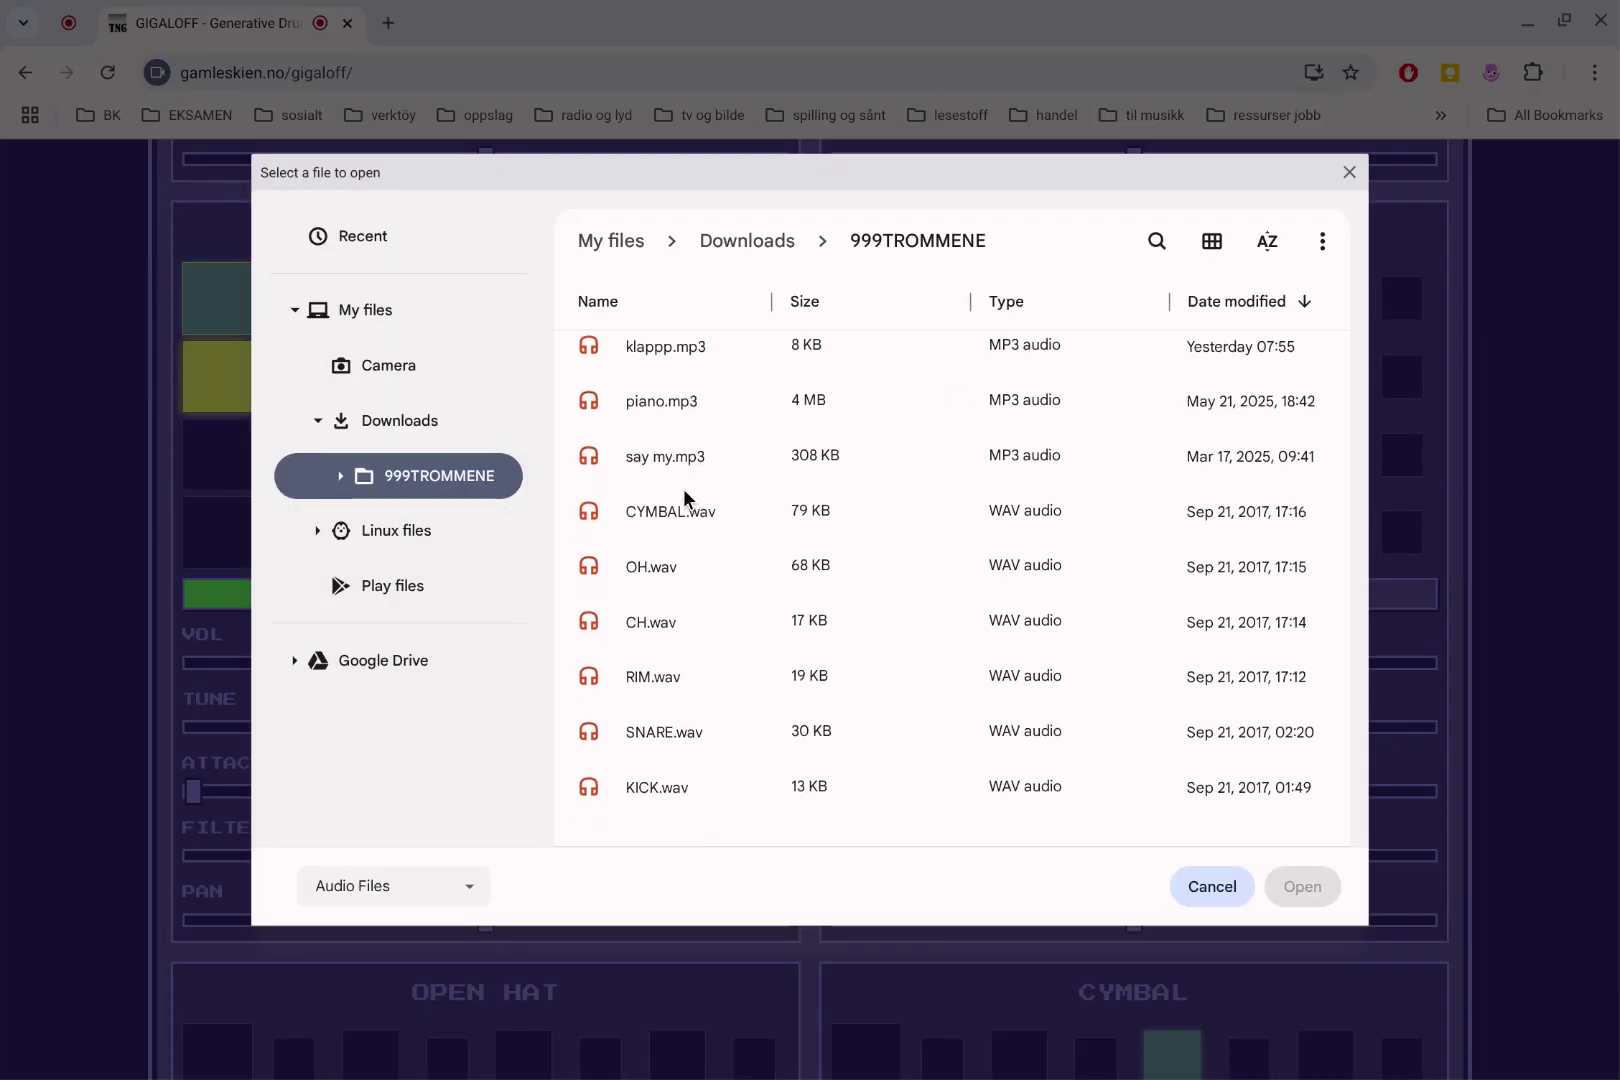
scroll(683, 489, "up", 1)
left_click(675, 445)
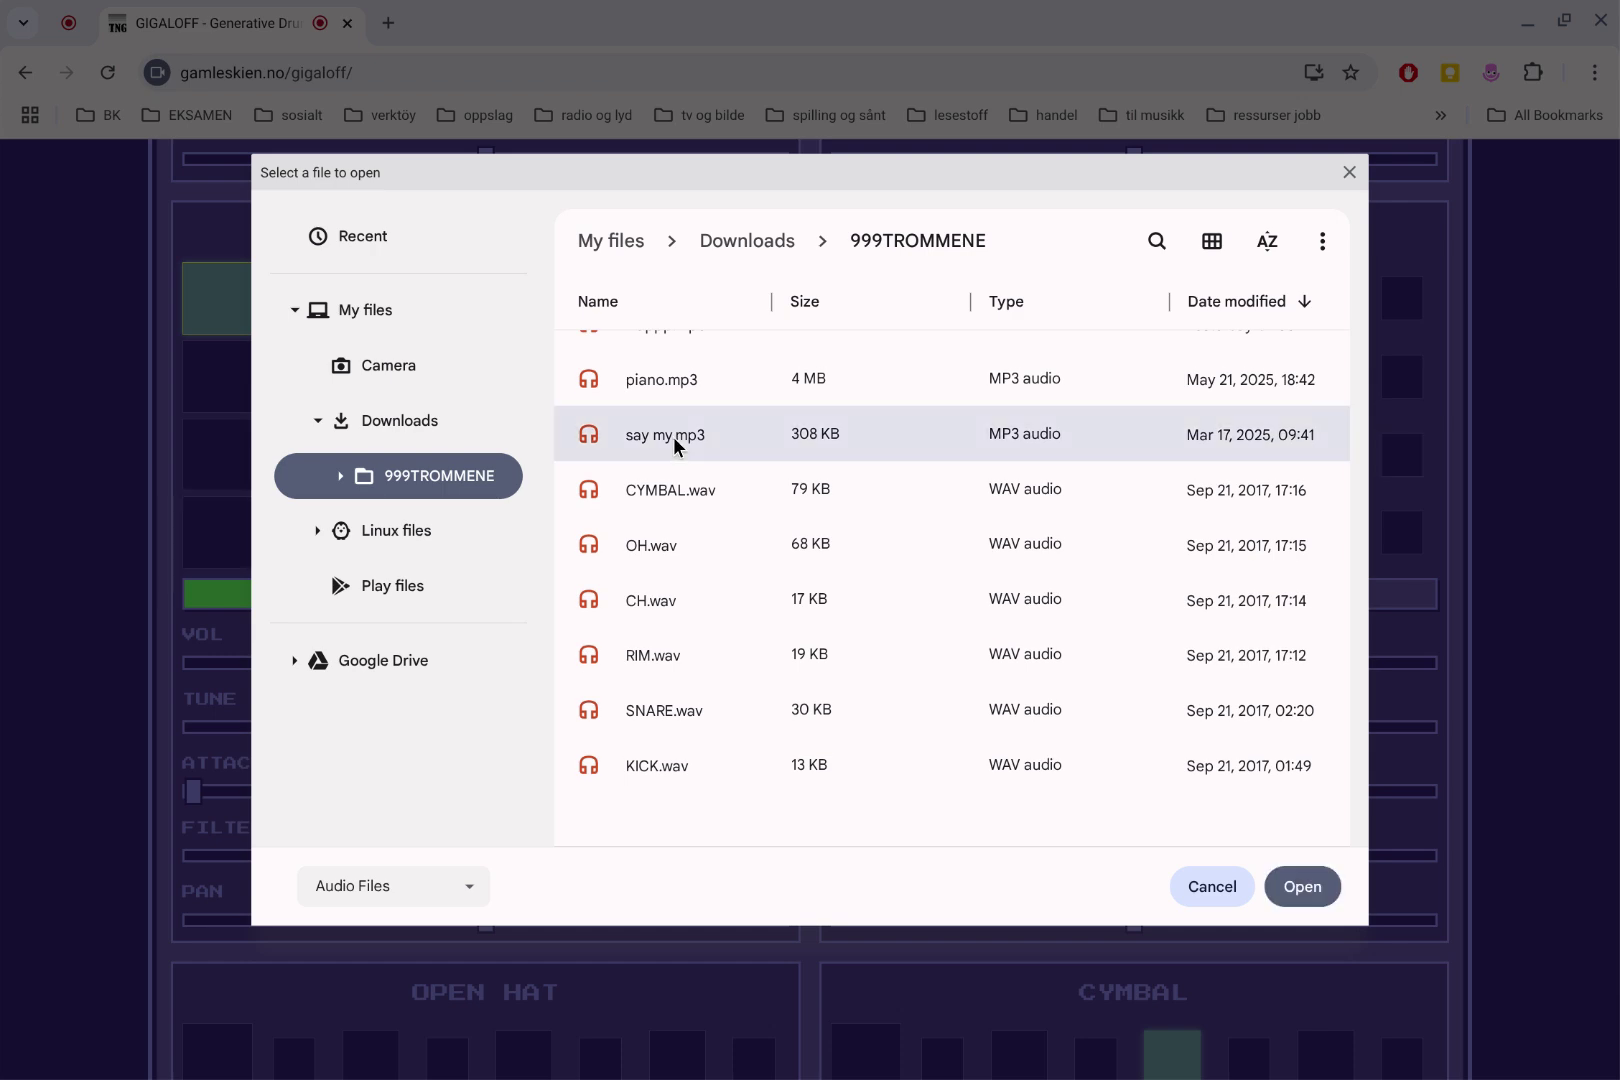
left_click(1299, 882)
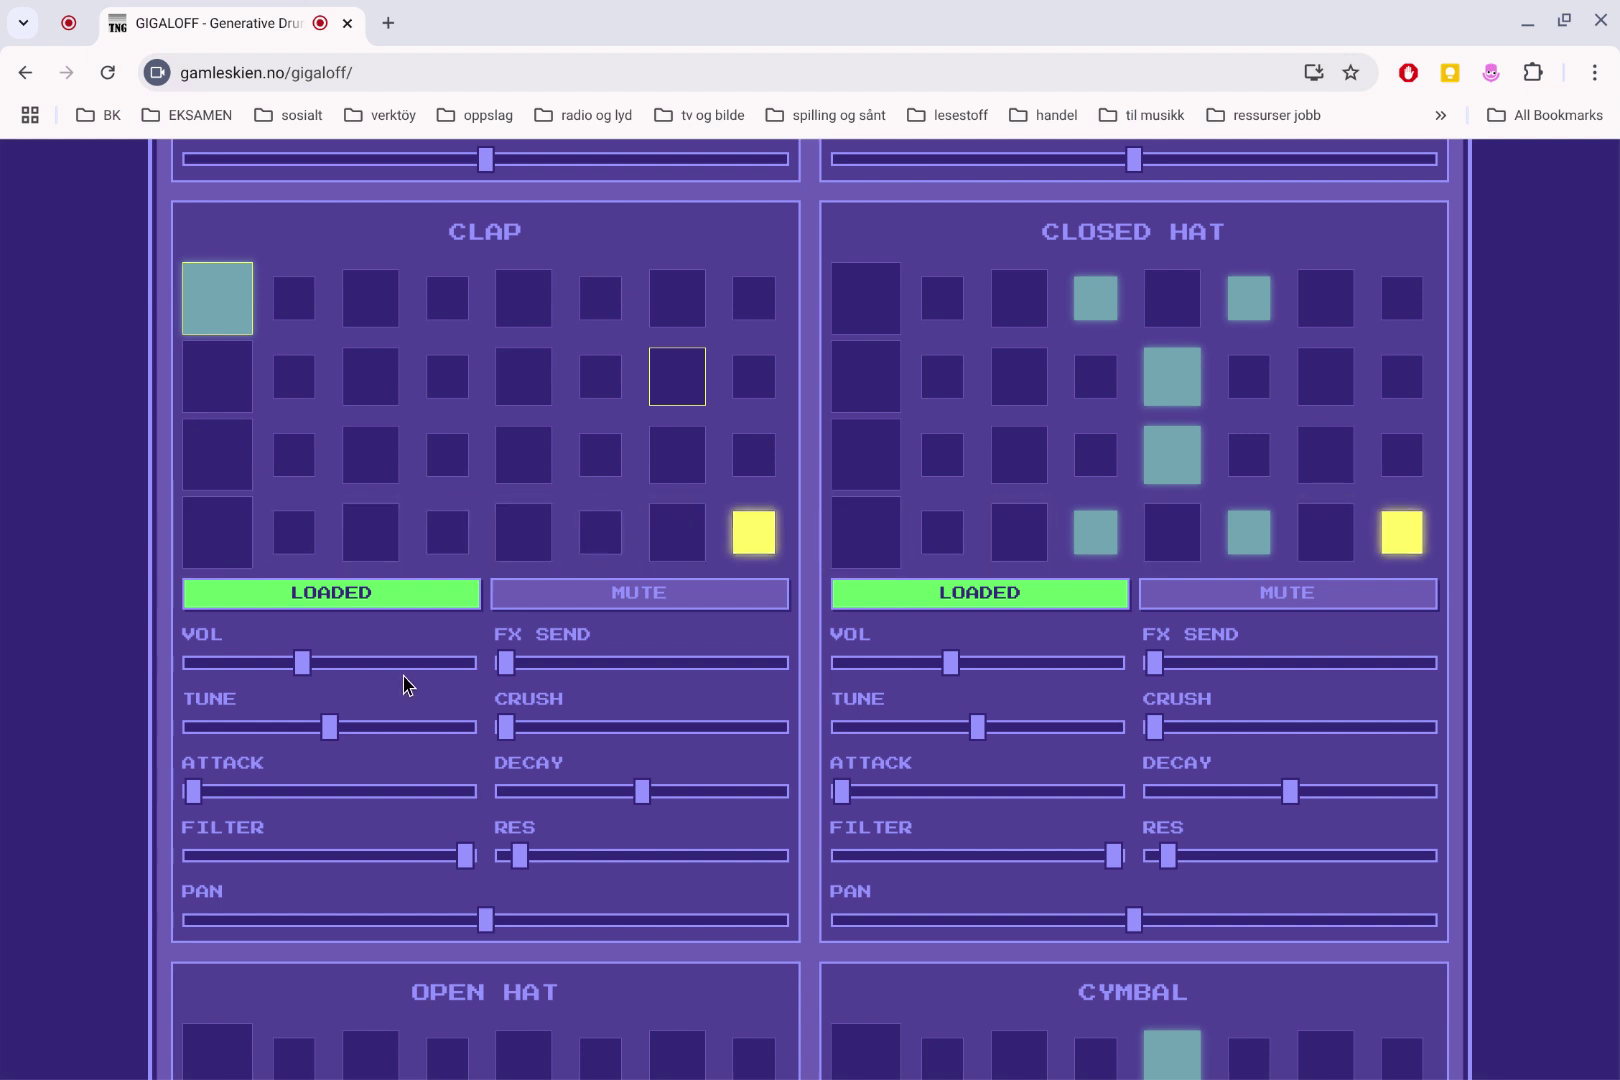
Mute the Clap track, unmute it again and return to the global pattern settings
left_click(575, 609)
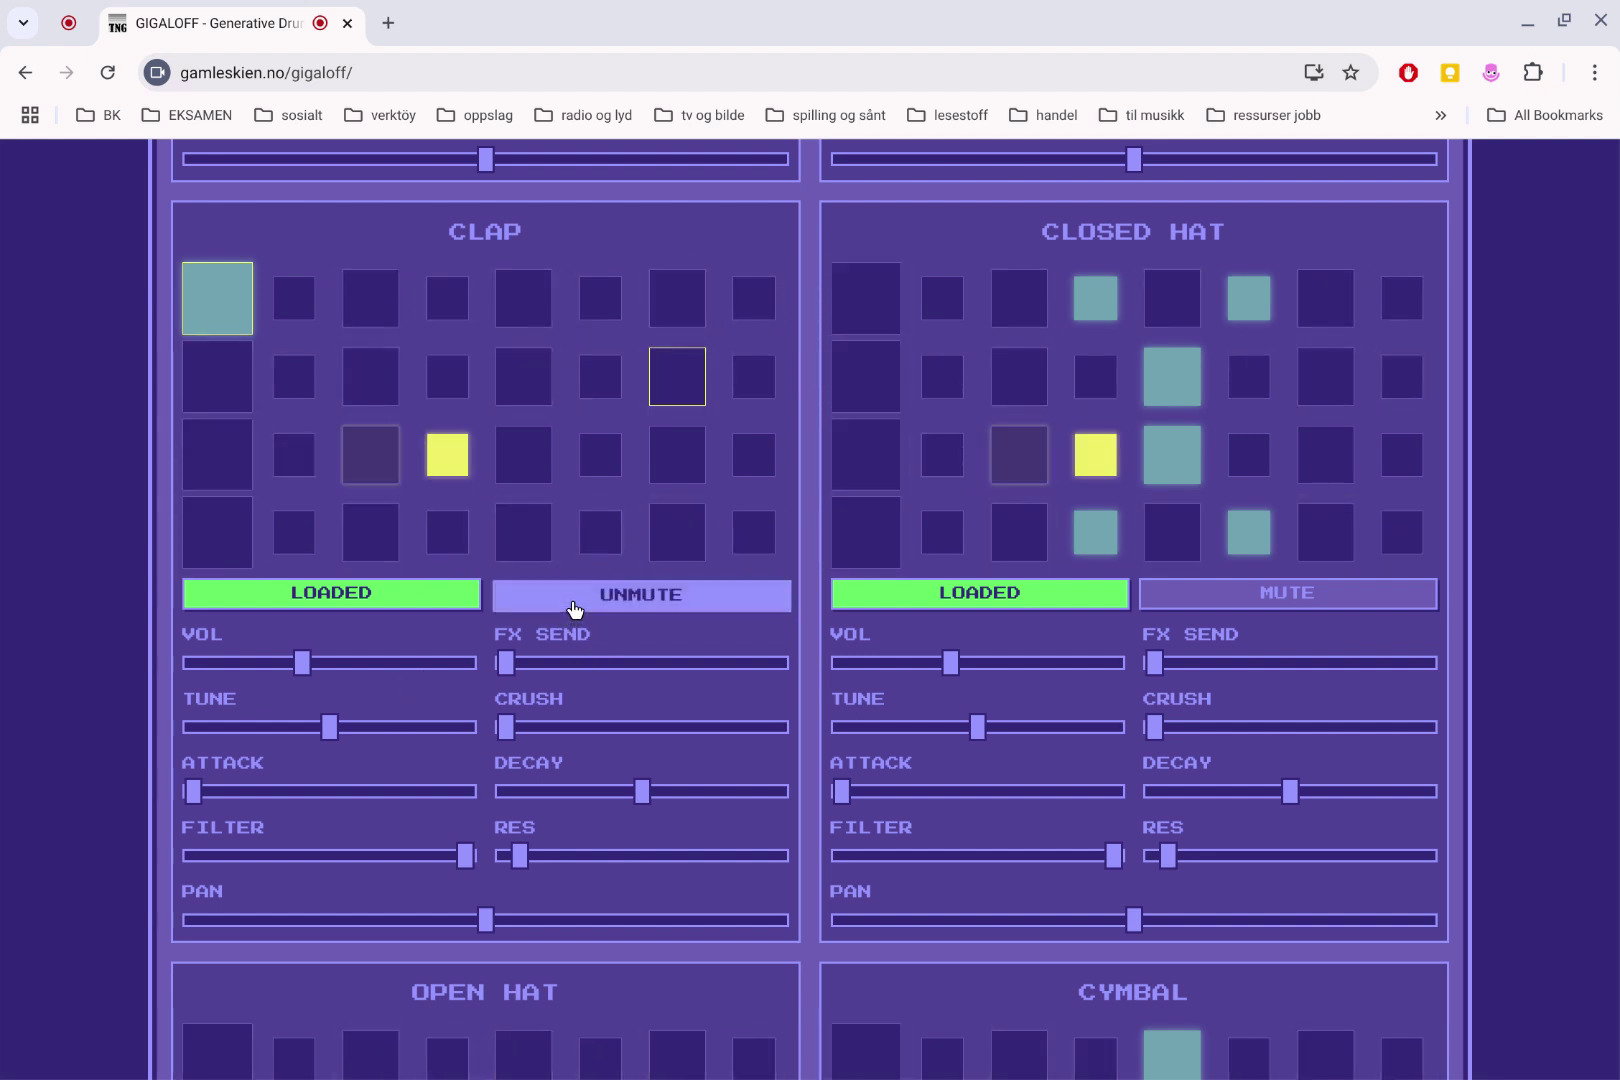
left_click(572, 612)
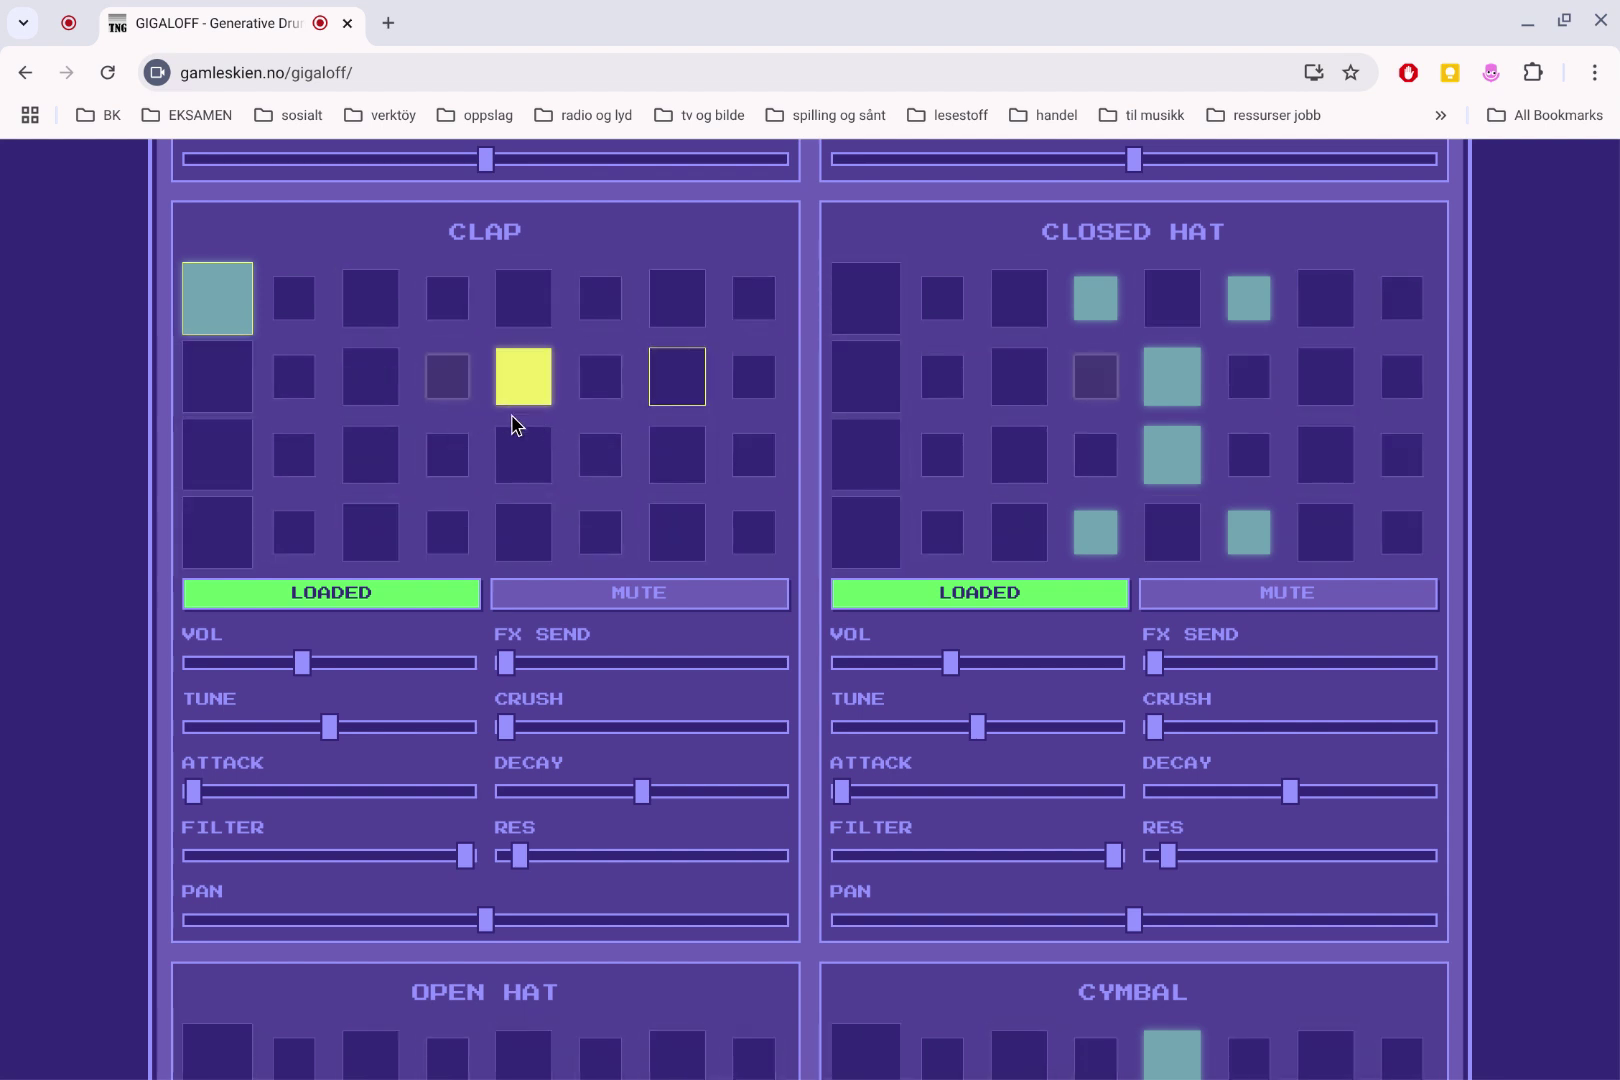
scroll(510, 424, "down", 1)
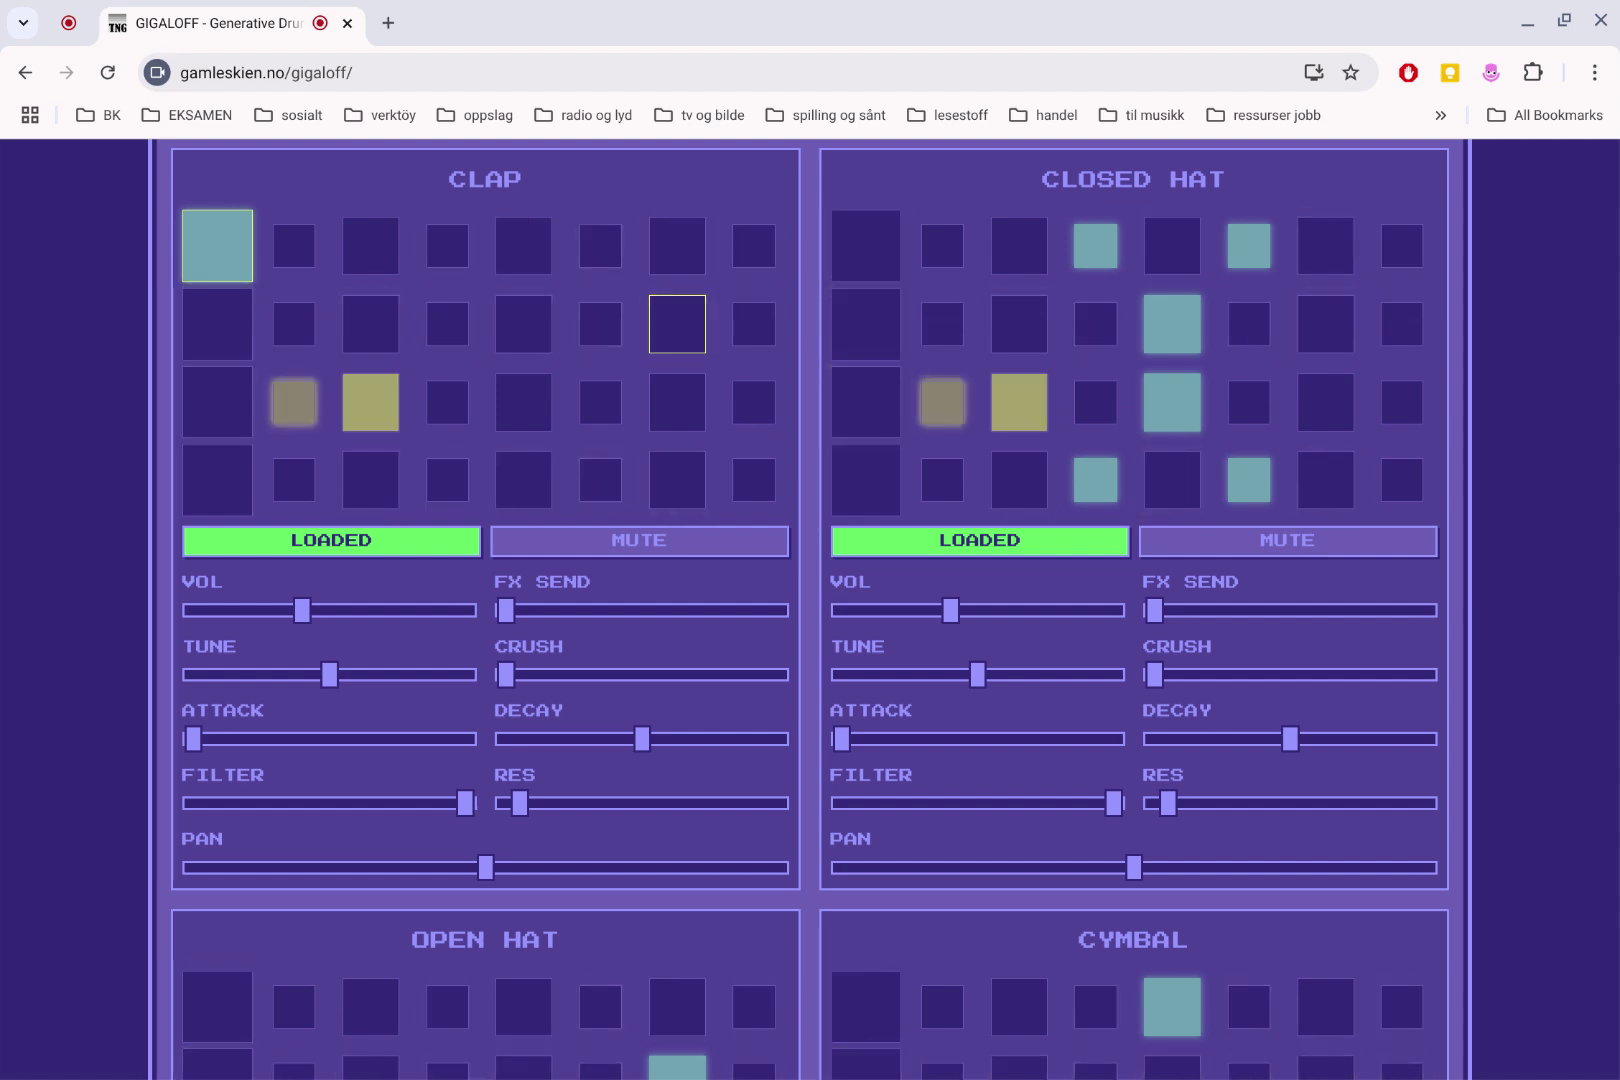
scroll(810, 600, "up", 2)
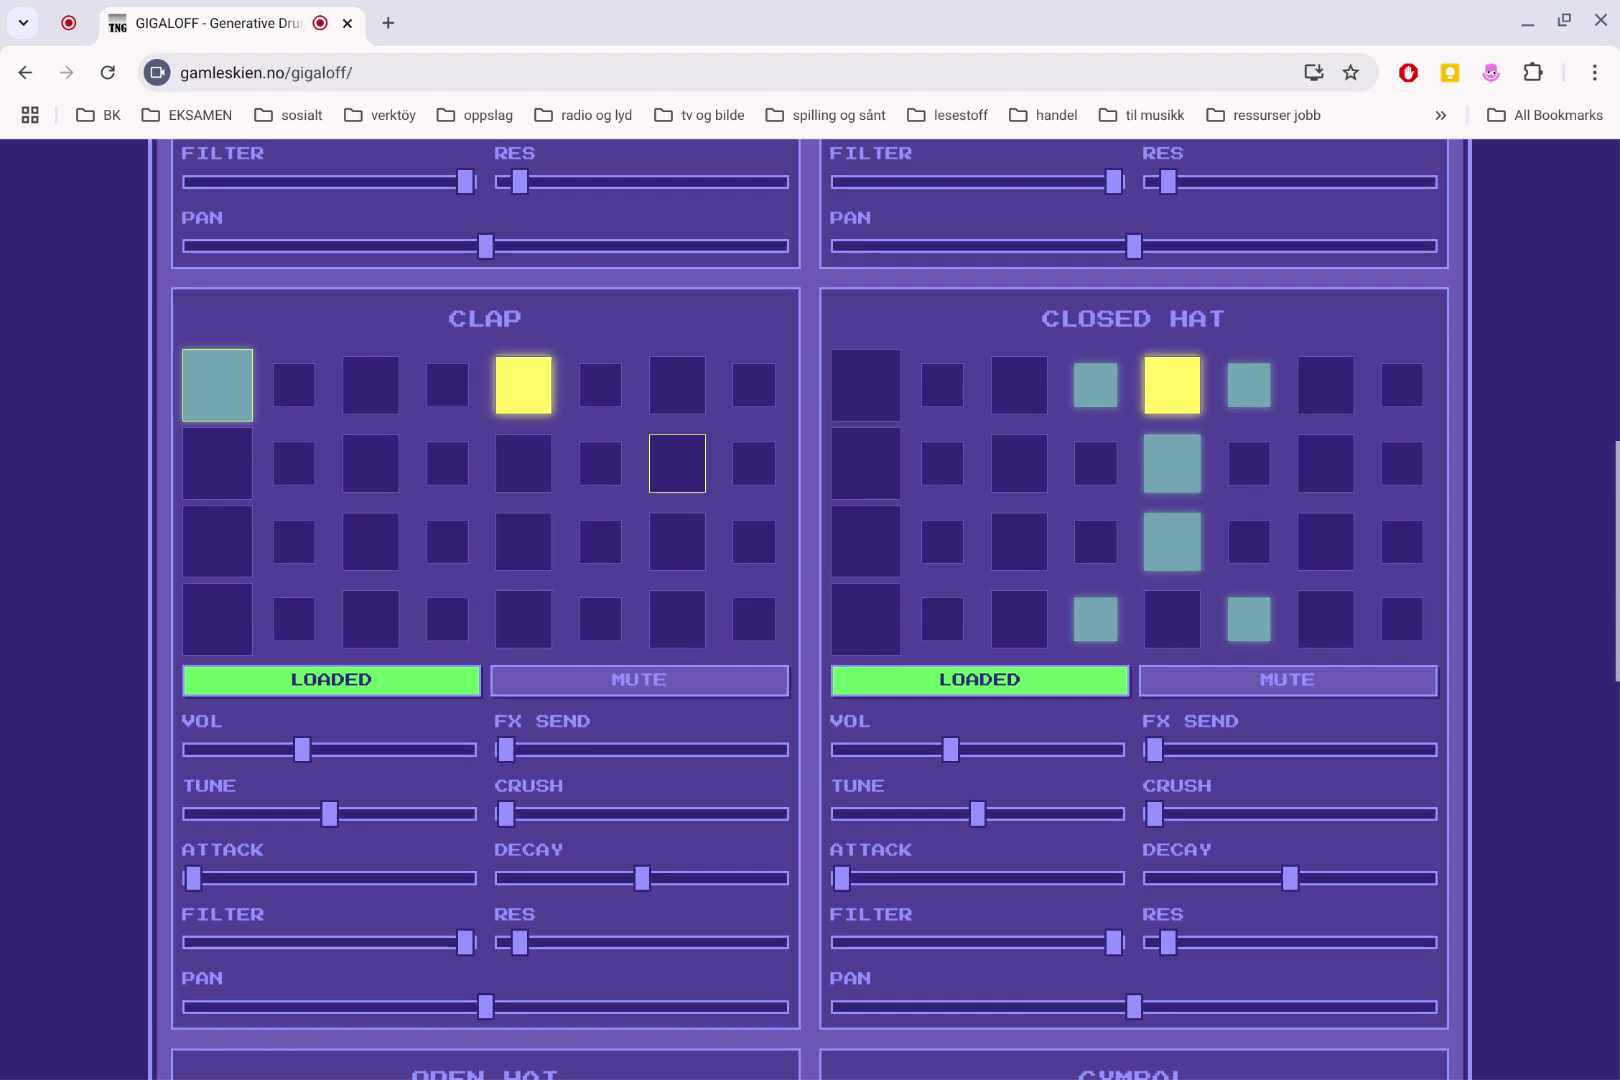
scroll(607, 485, "up", 8)
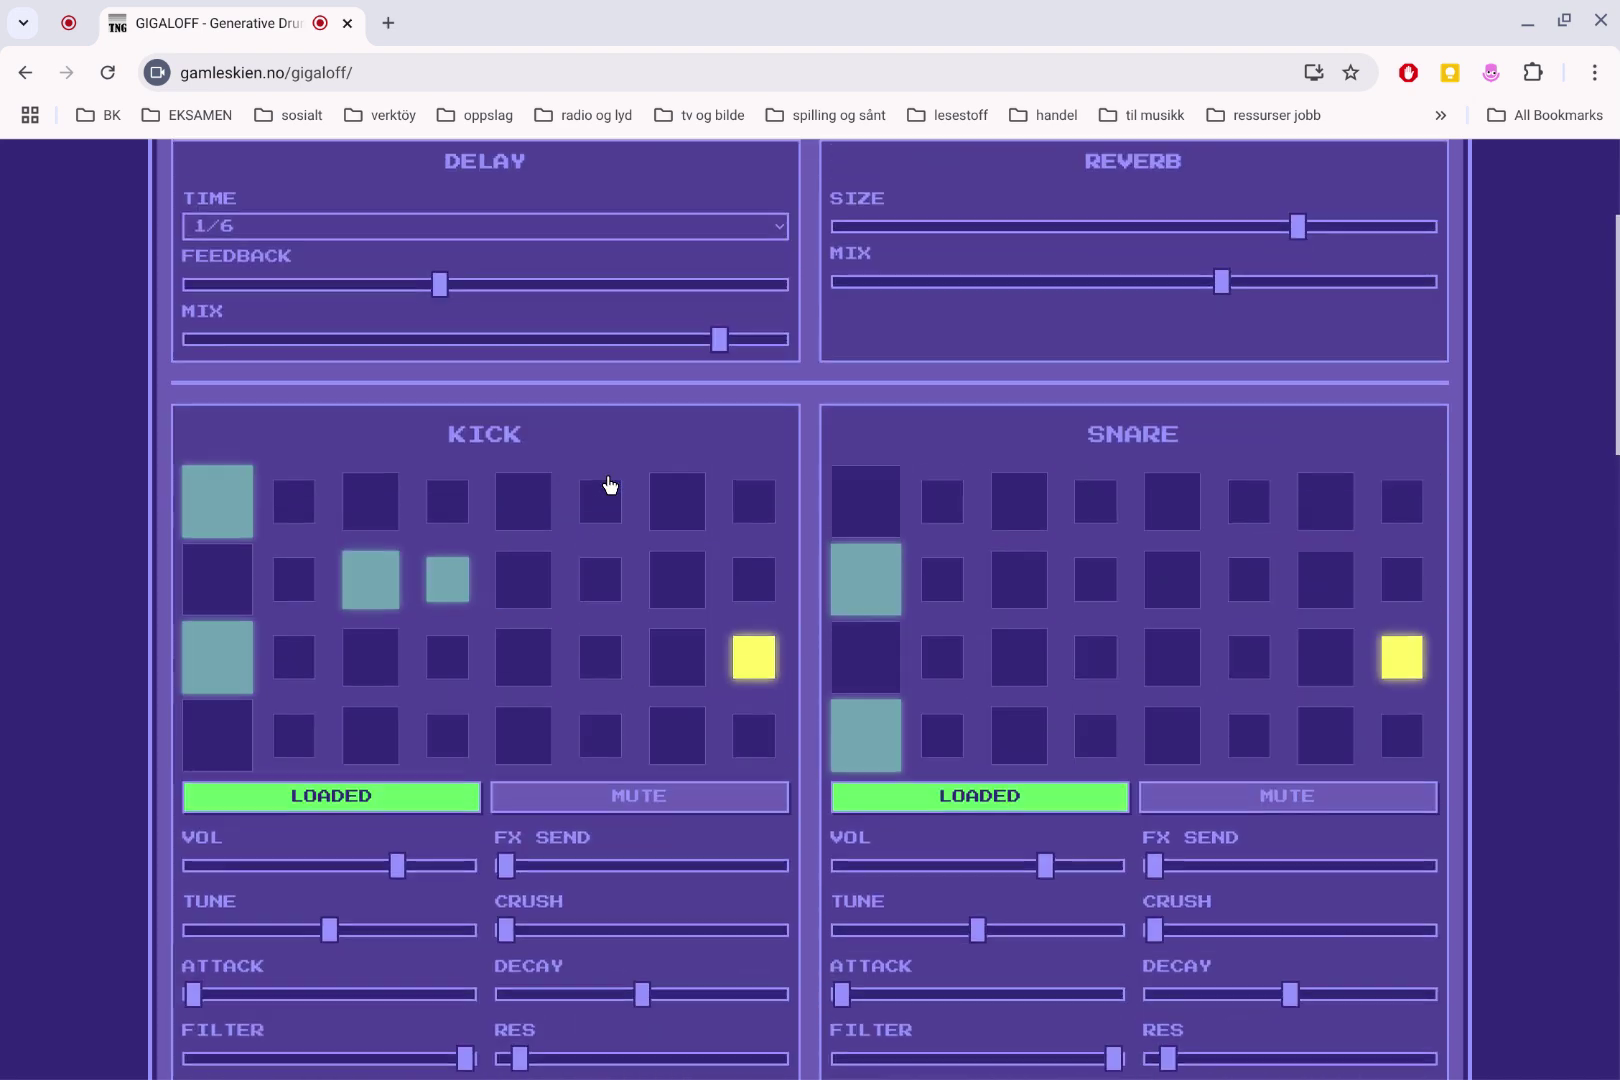
scroll(810, 600, "up", 2)
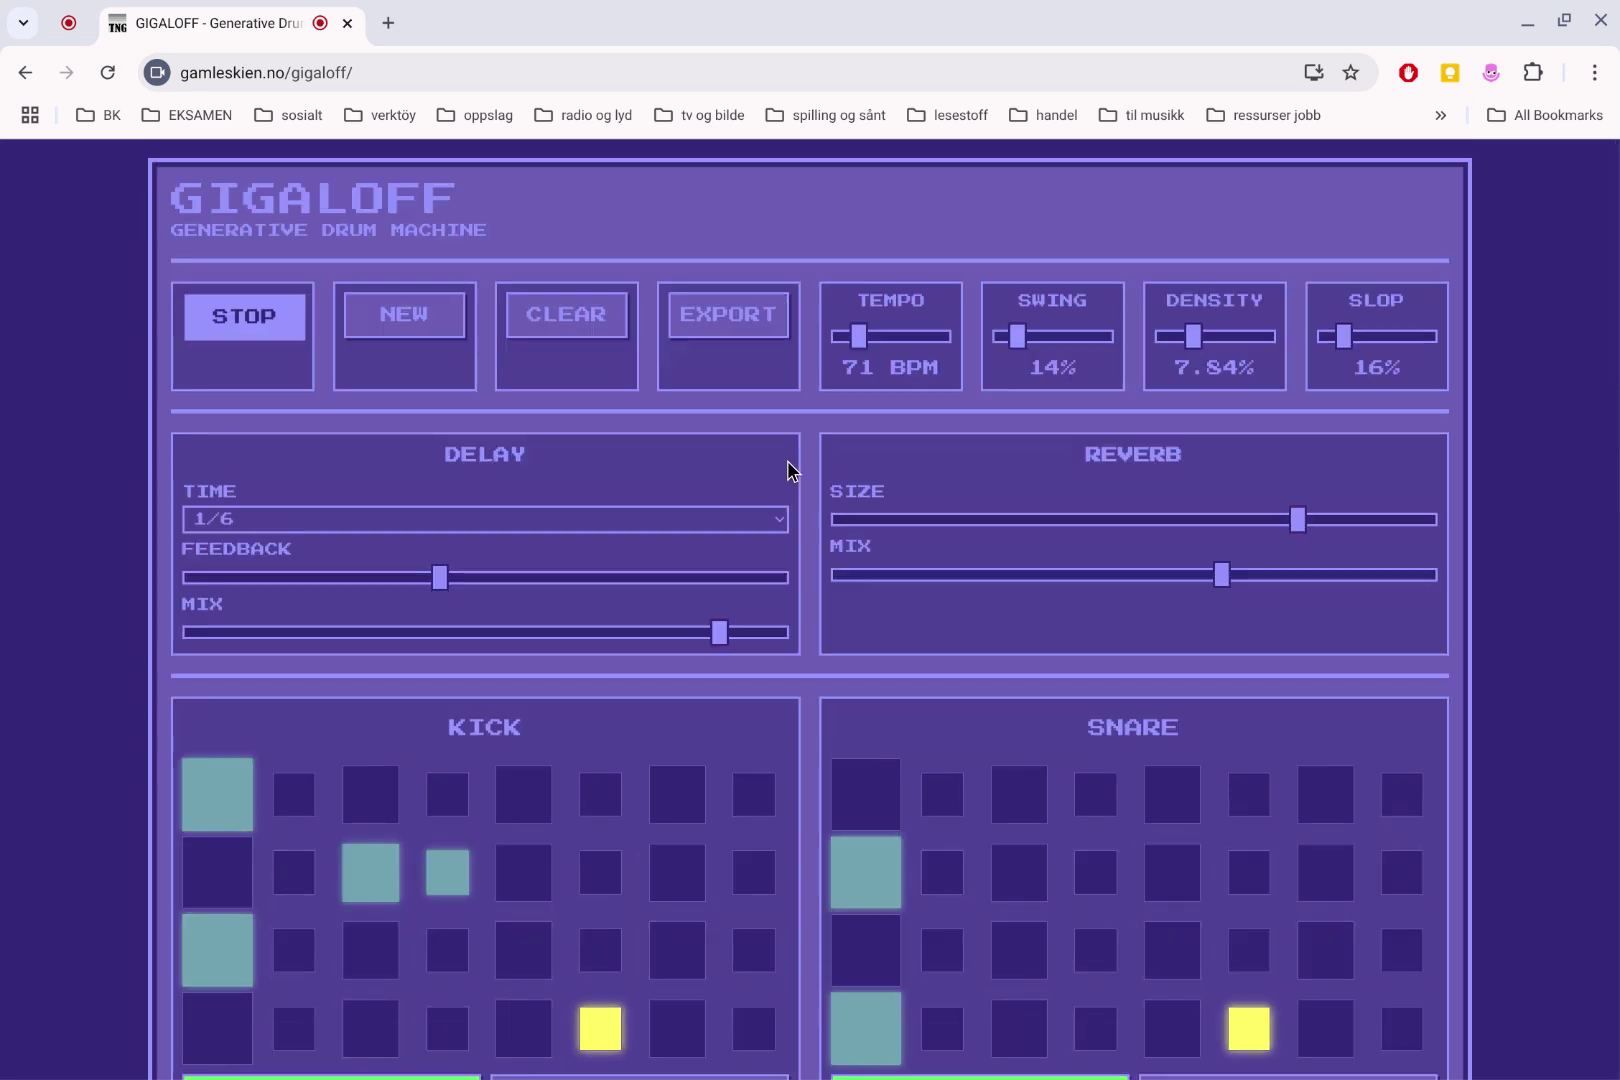
Export the current beat as a WAV file and stop the pattern's playback
scroll(792, 470, "down", 2)
scroll(792, 466, "up", 2)
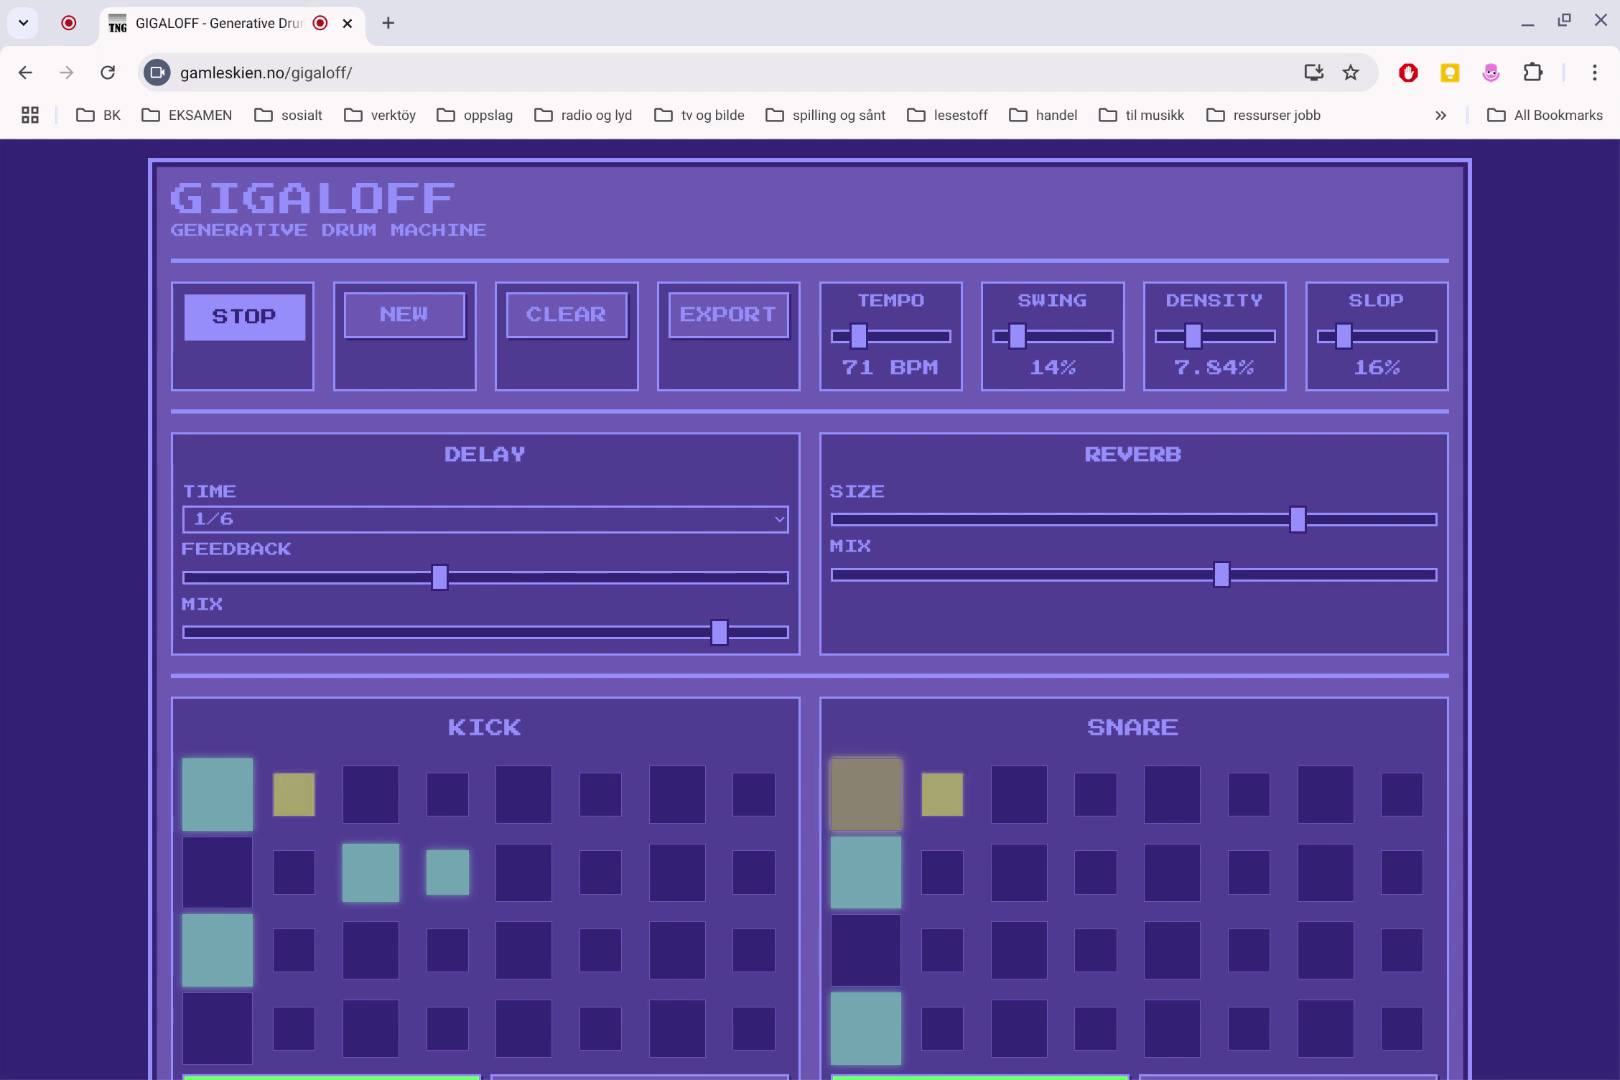
left_click(743, 320)
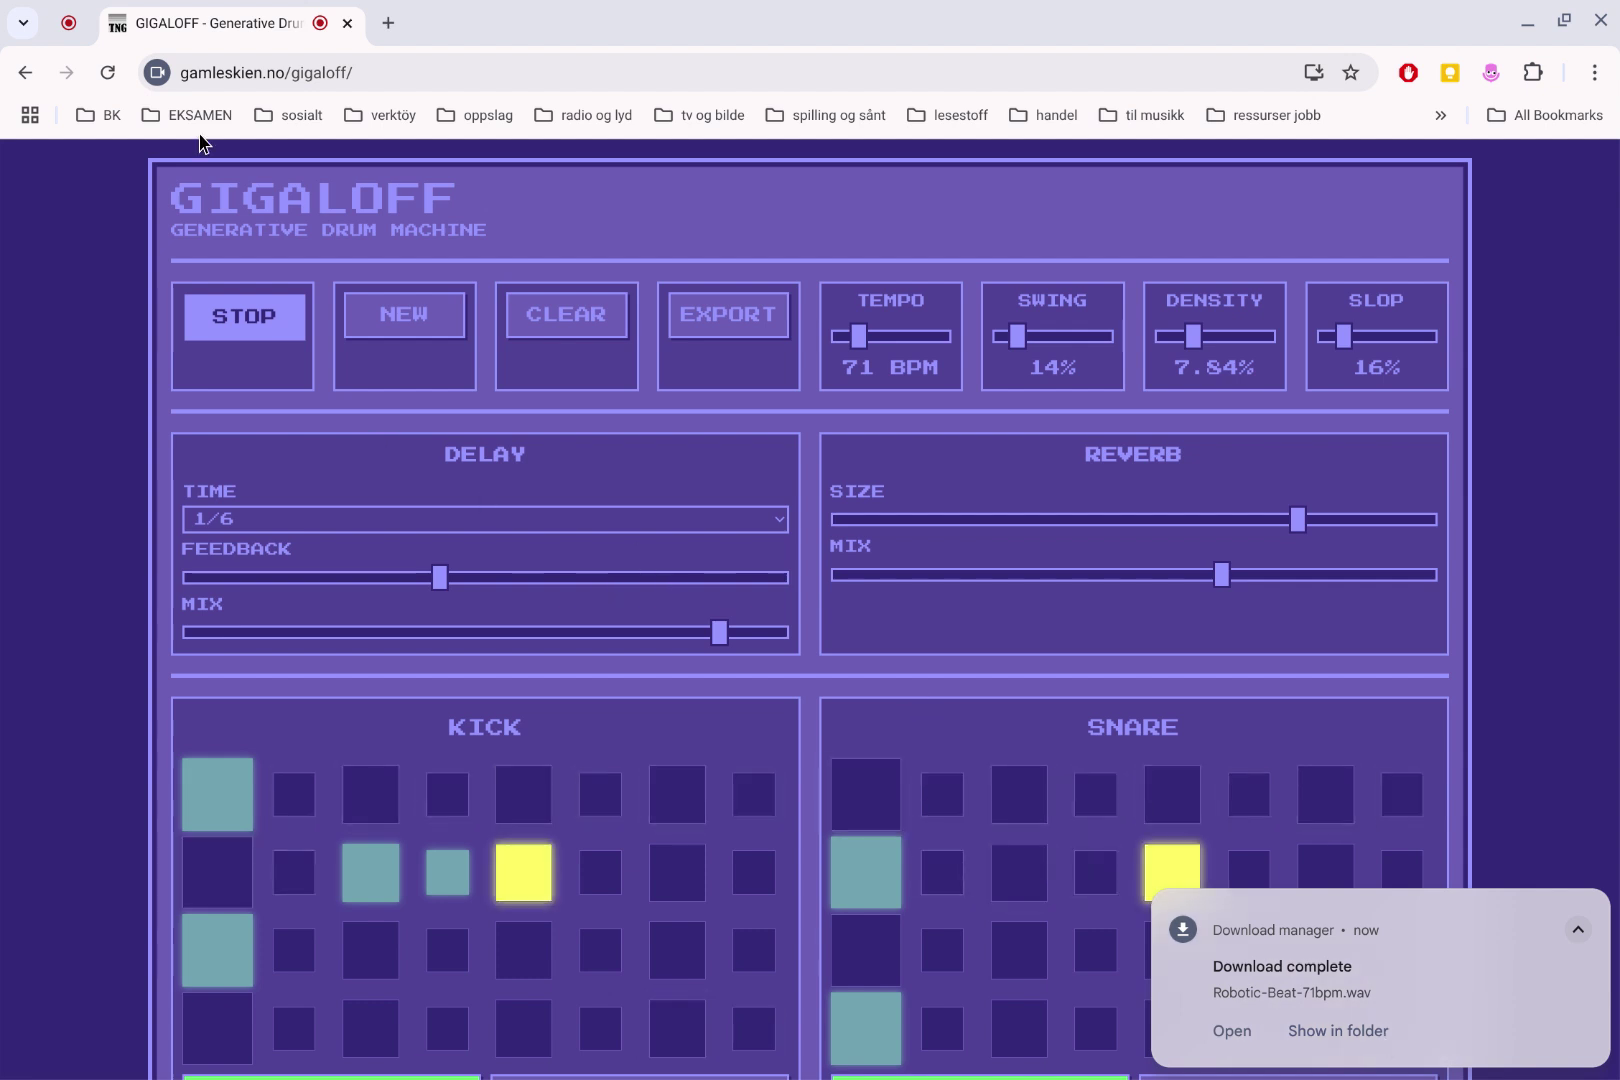
left_click(273, 345)
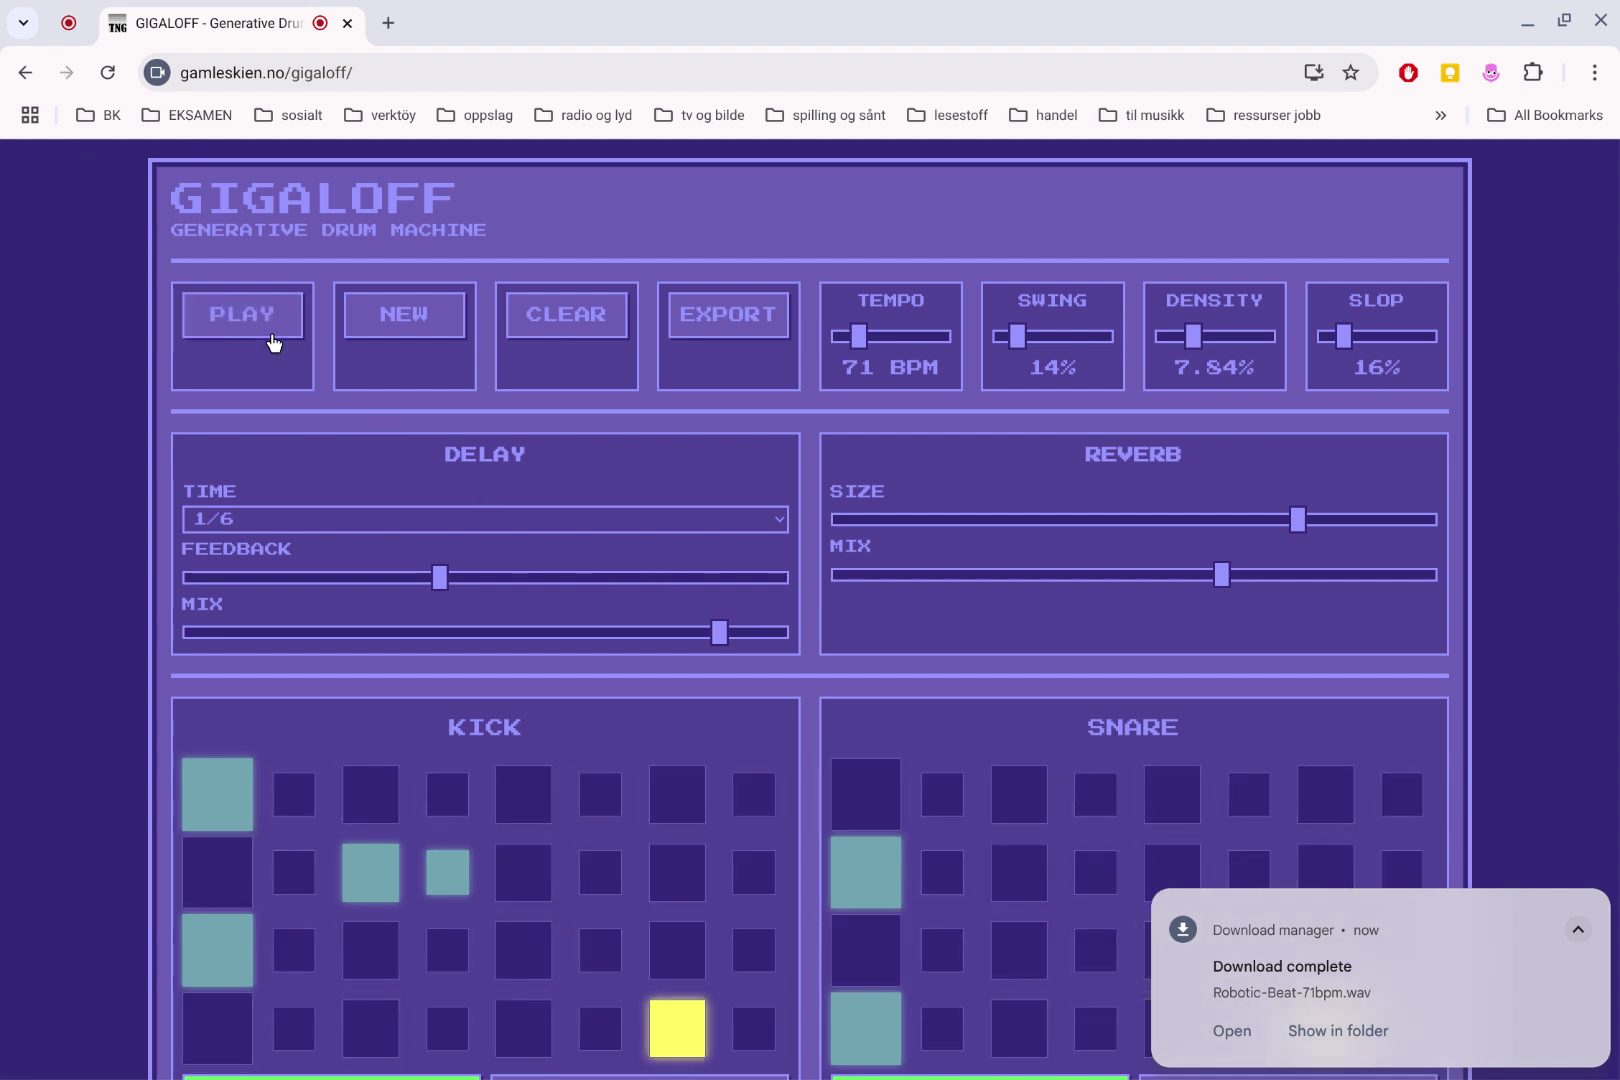
Listen to the exported Robotic-Beat-71bpm.wav from the Files app's recent files, and close the player and file windows
left_click(1312, 1028)
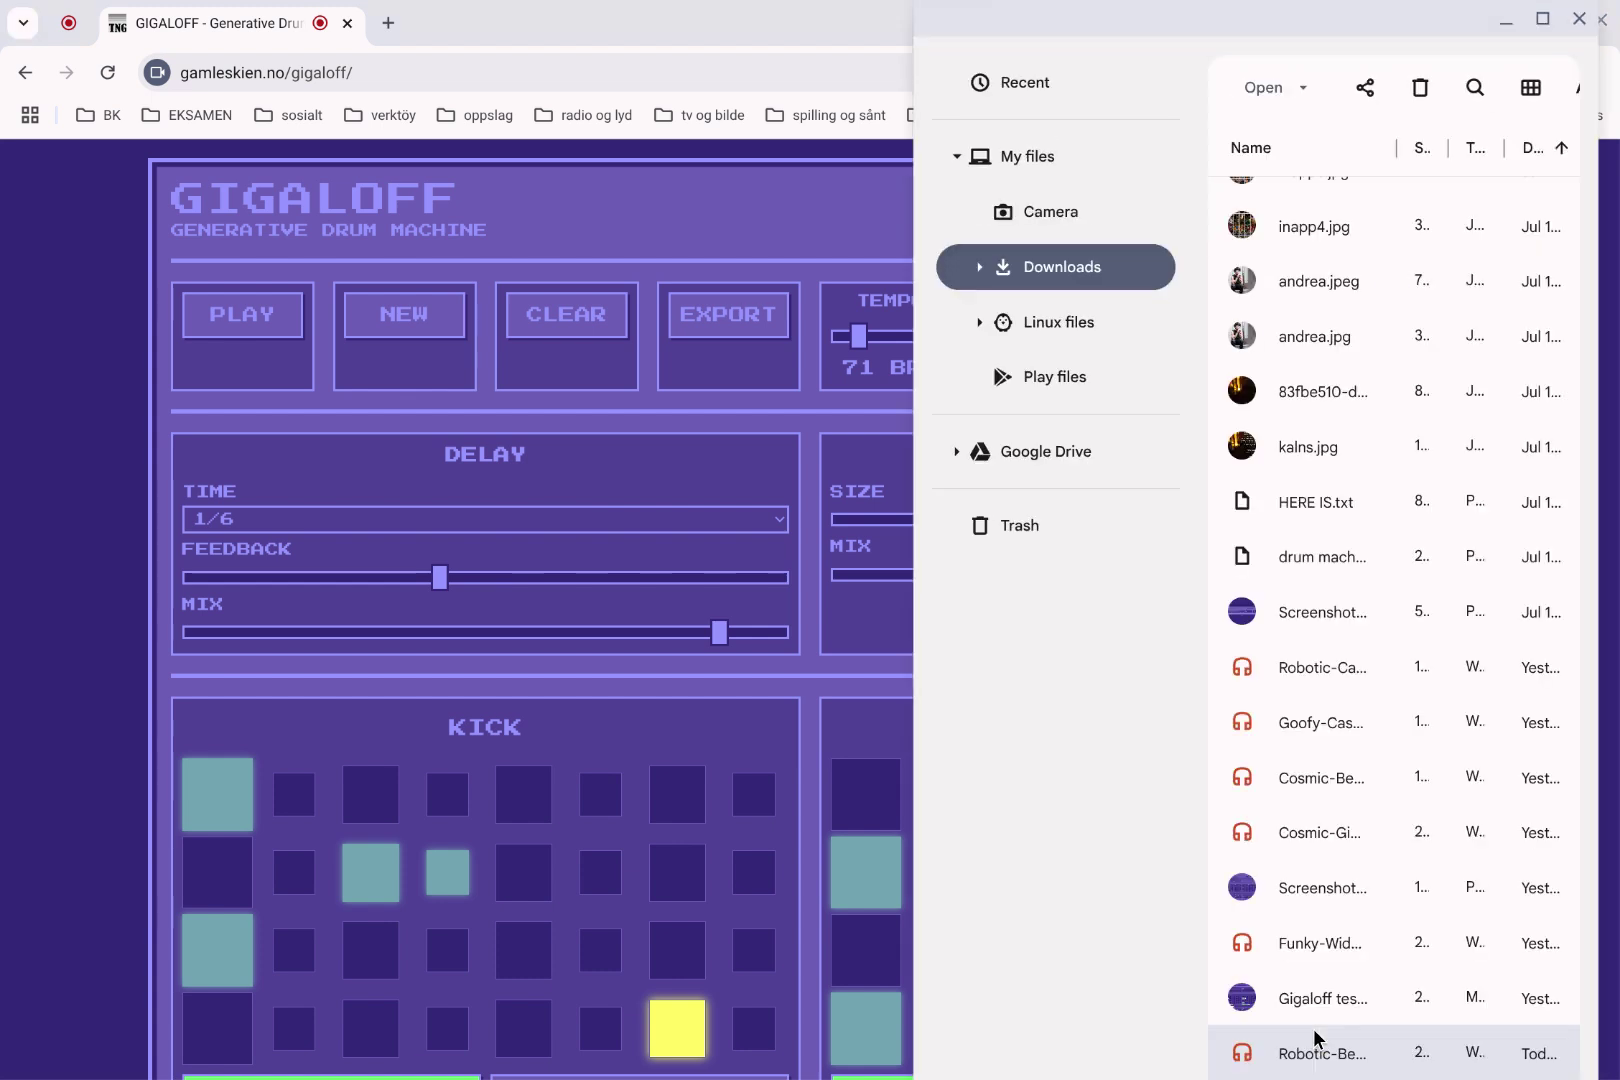
left_click(1037, 103)
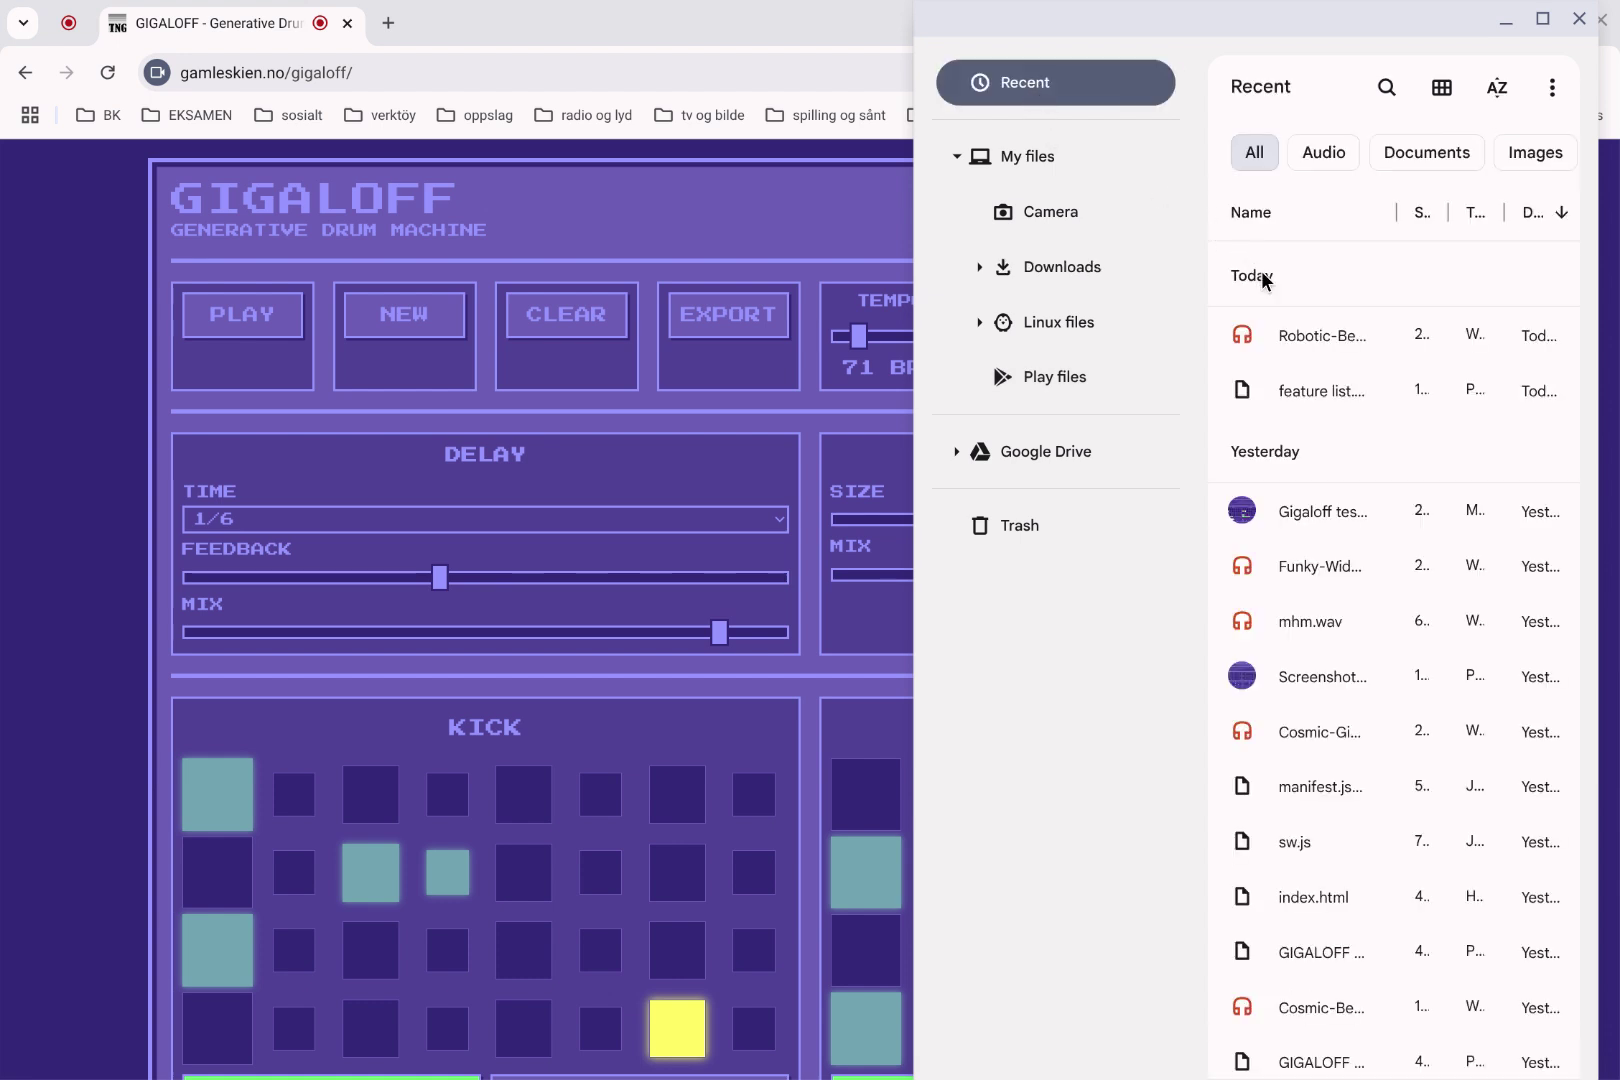
double_click(1312, 330)
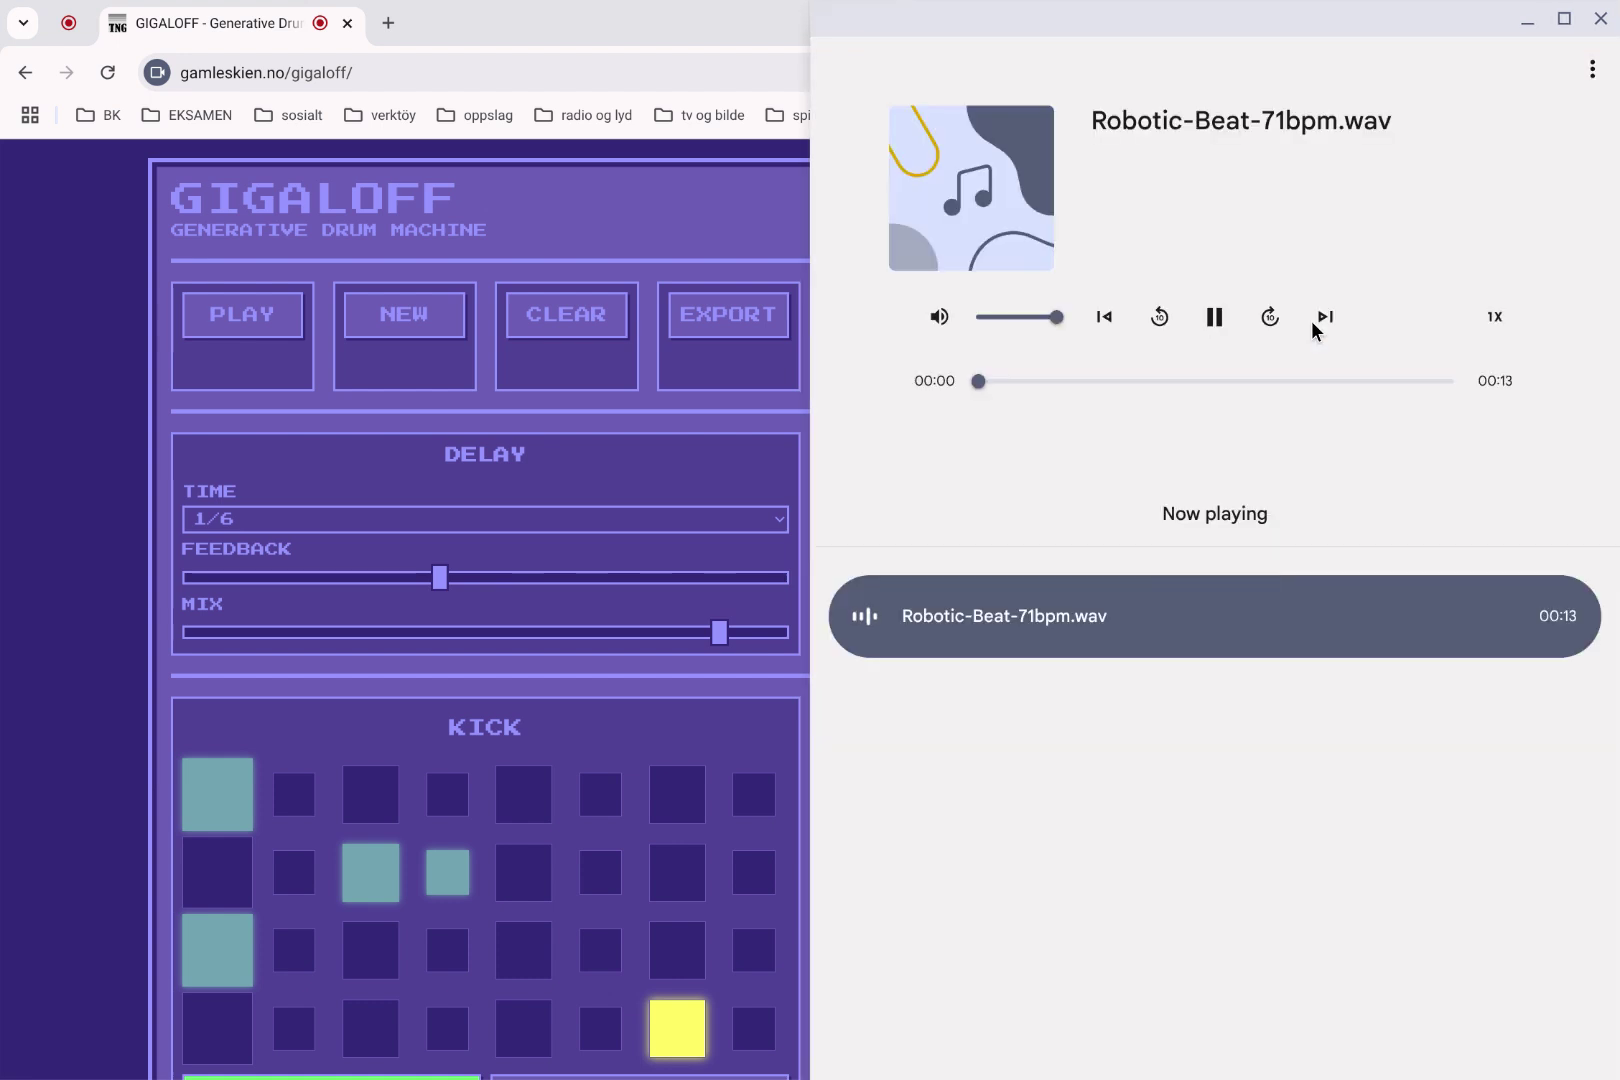
mouse_move(1077, 652)
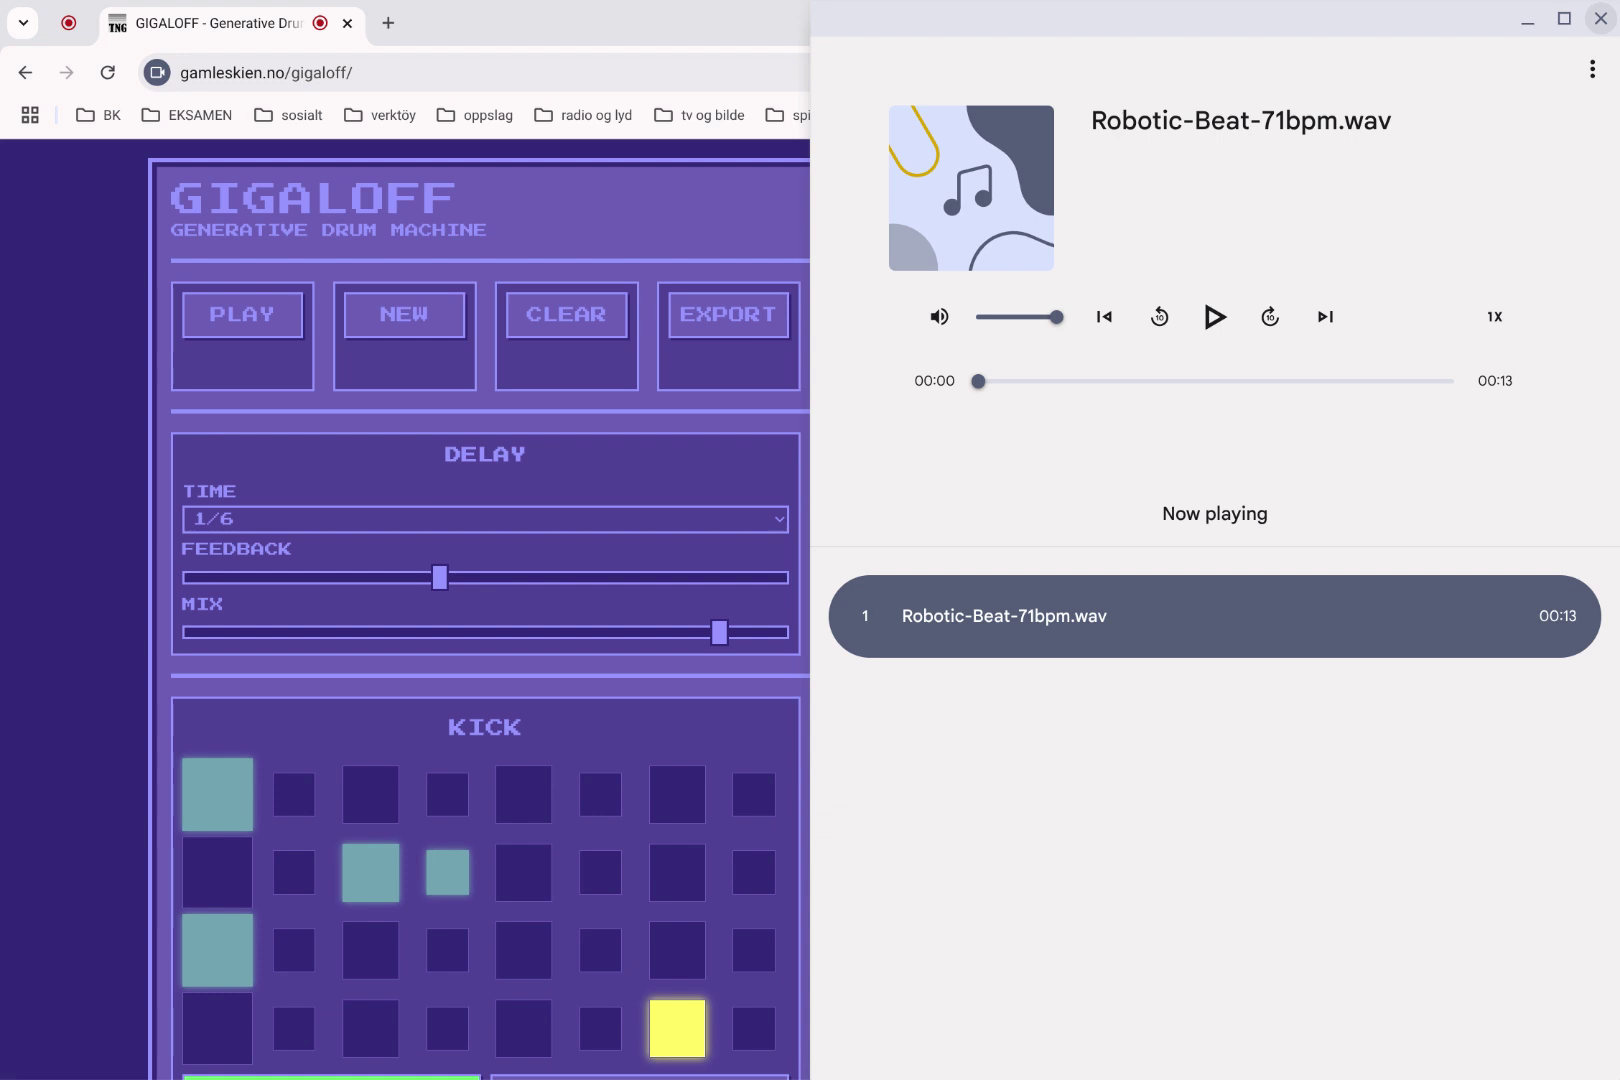
left_click(1601, 18)
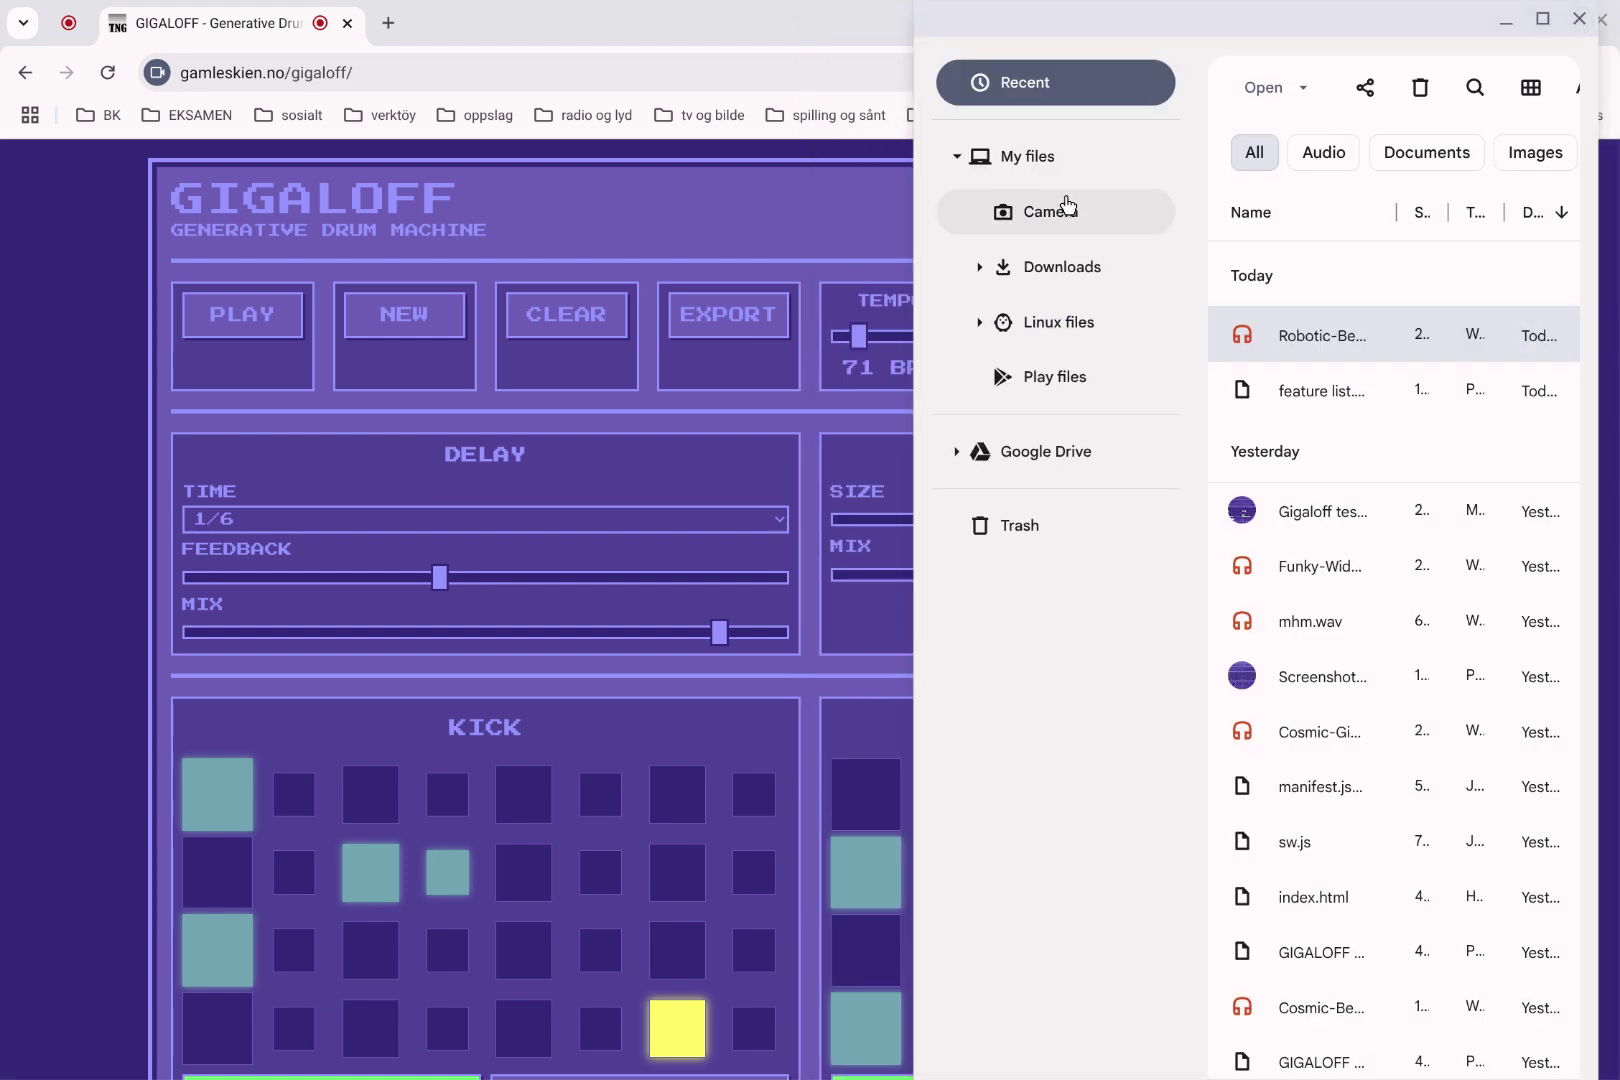
left_click(1579, 18)
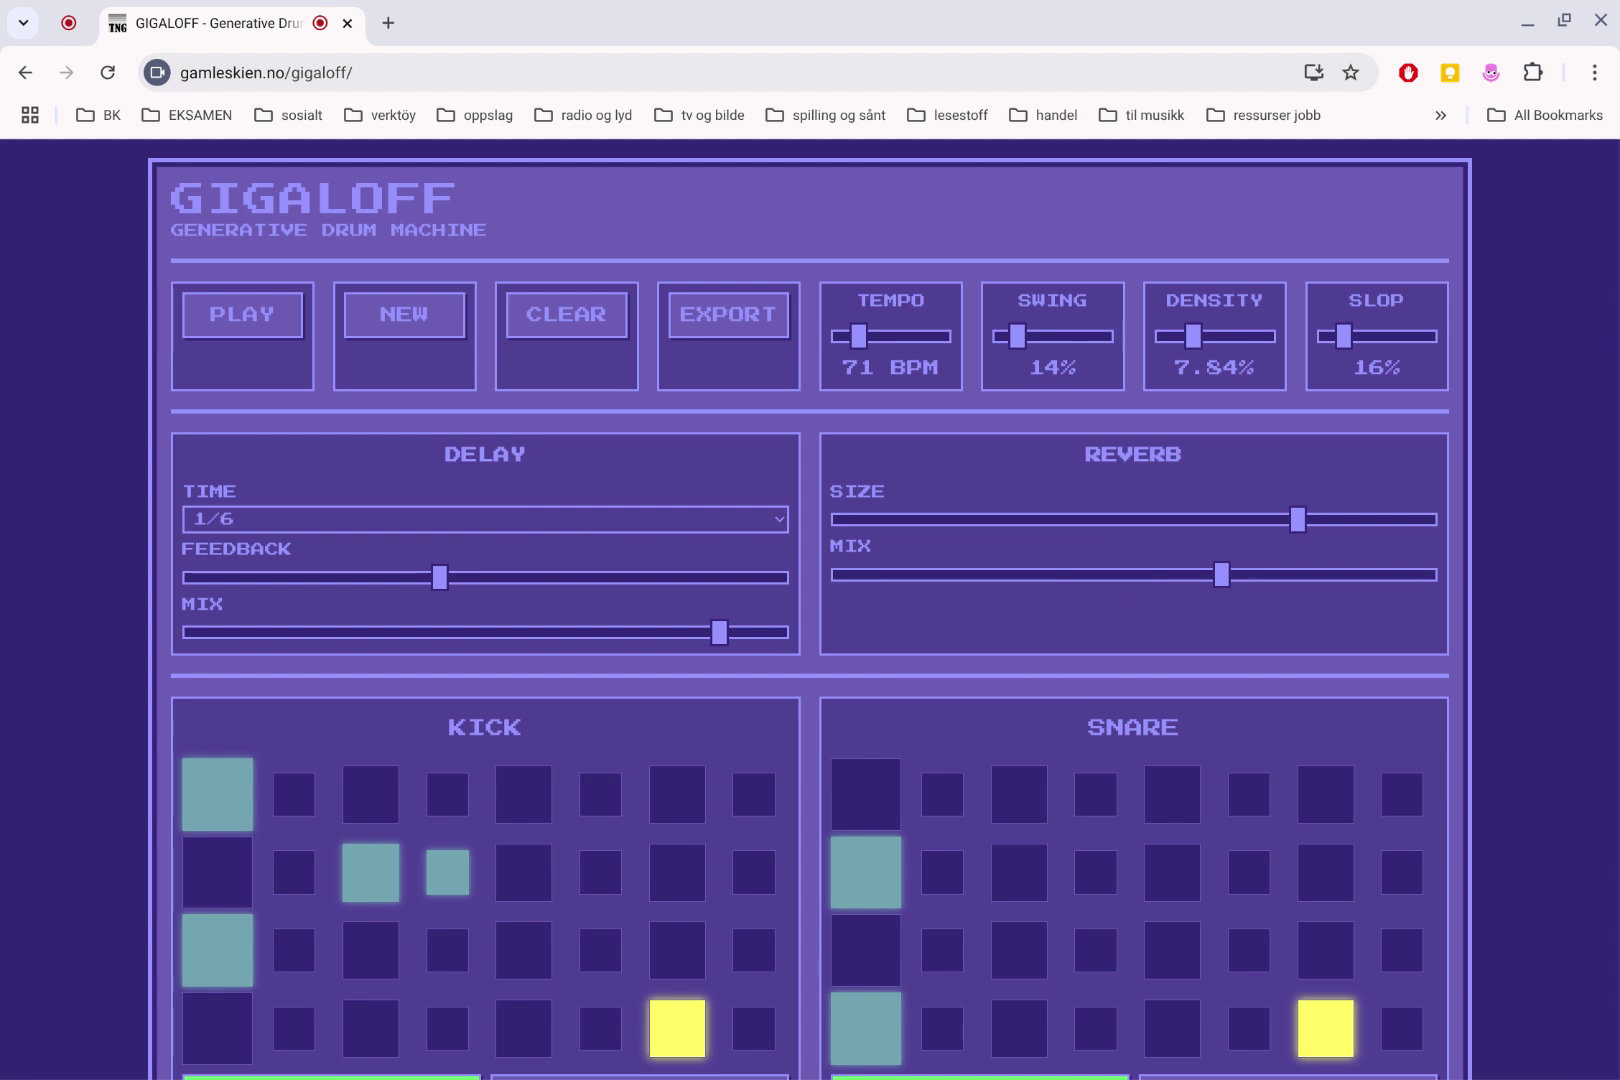
Look over the track patterns, per-track sound settings, and global delay and reverb controls
scroll(676, 510, "down", 4)
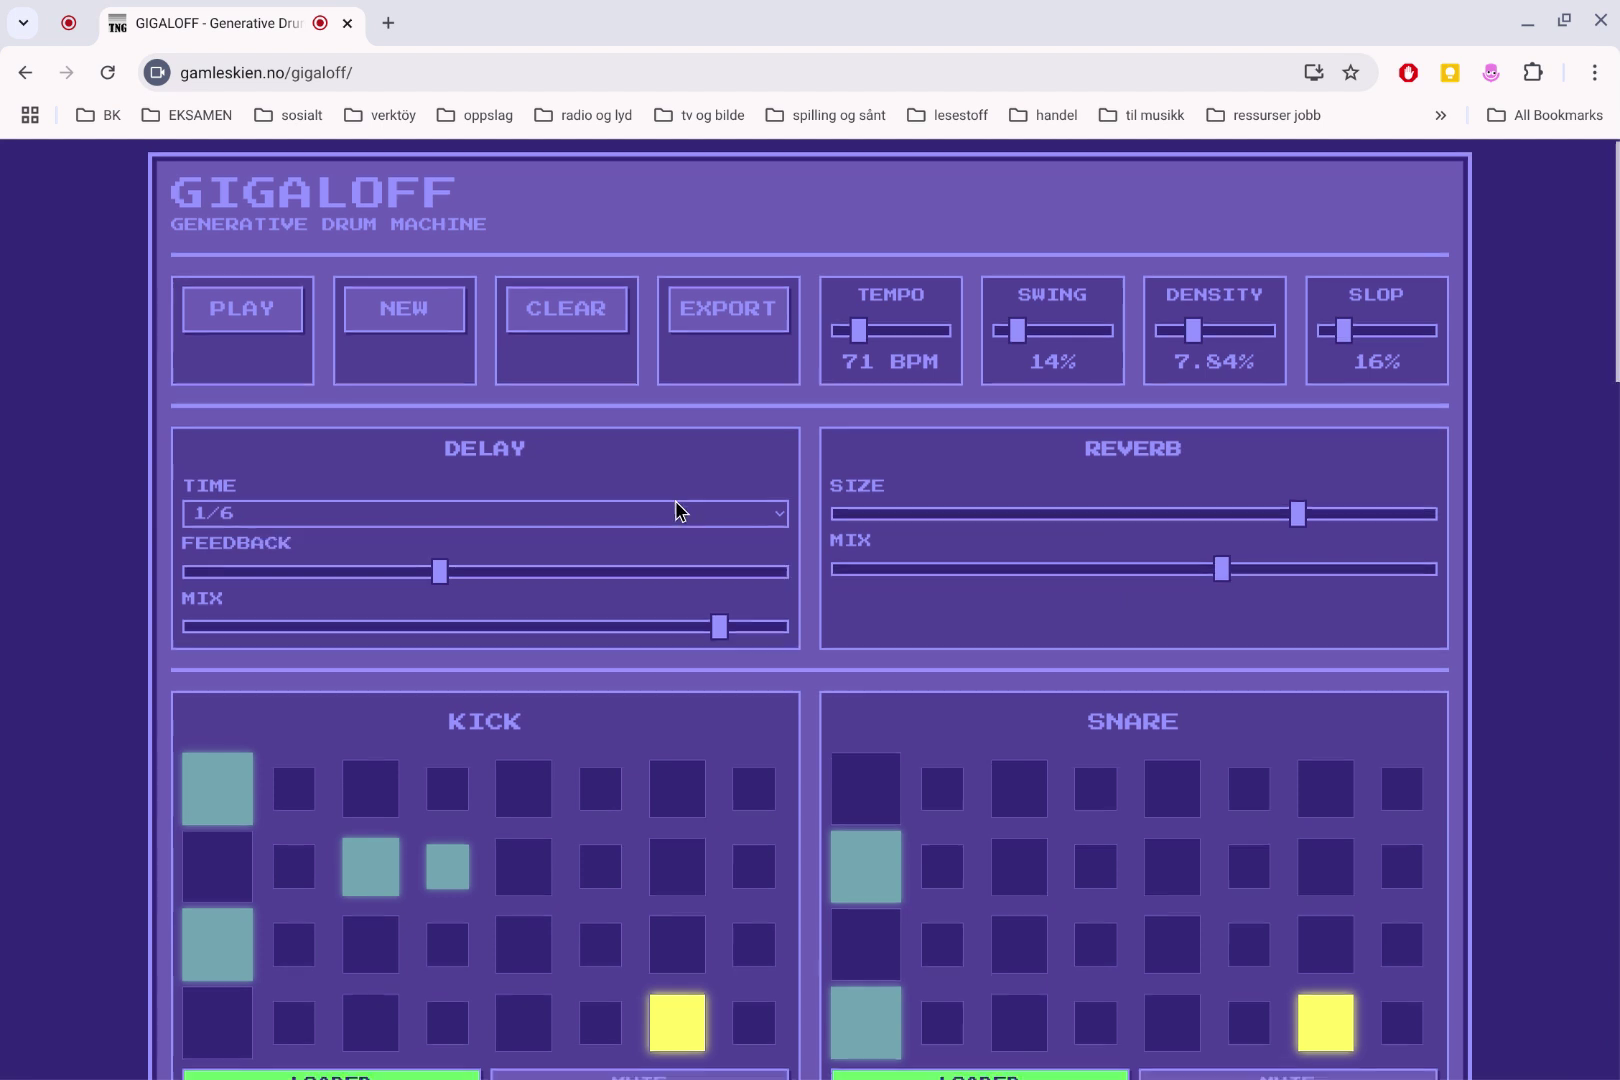
scroll(675, 505, "down", 6)
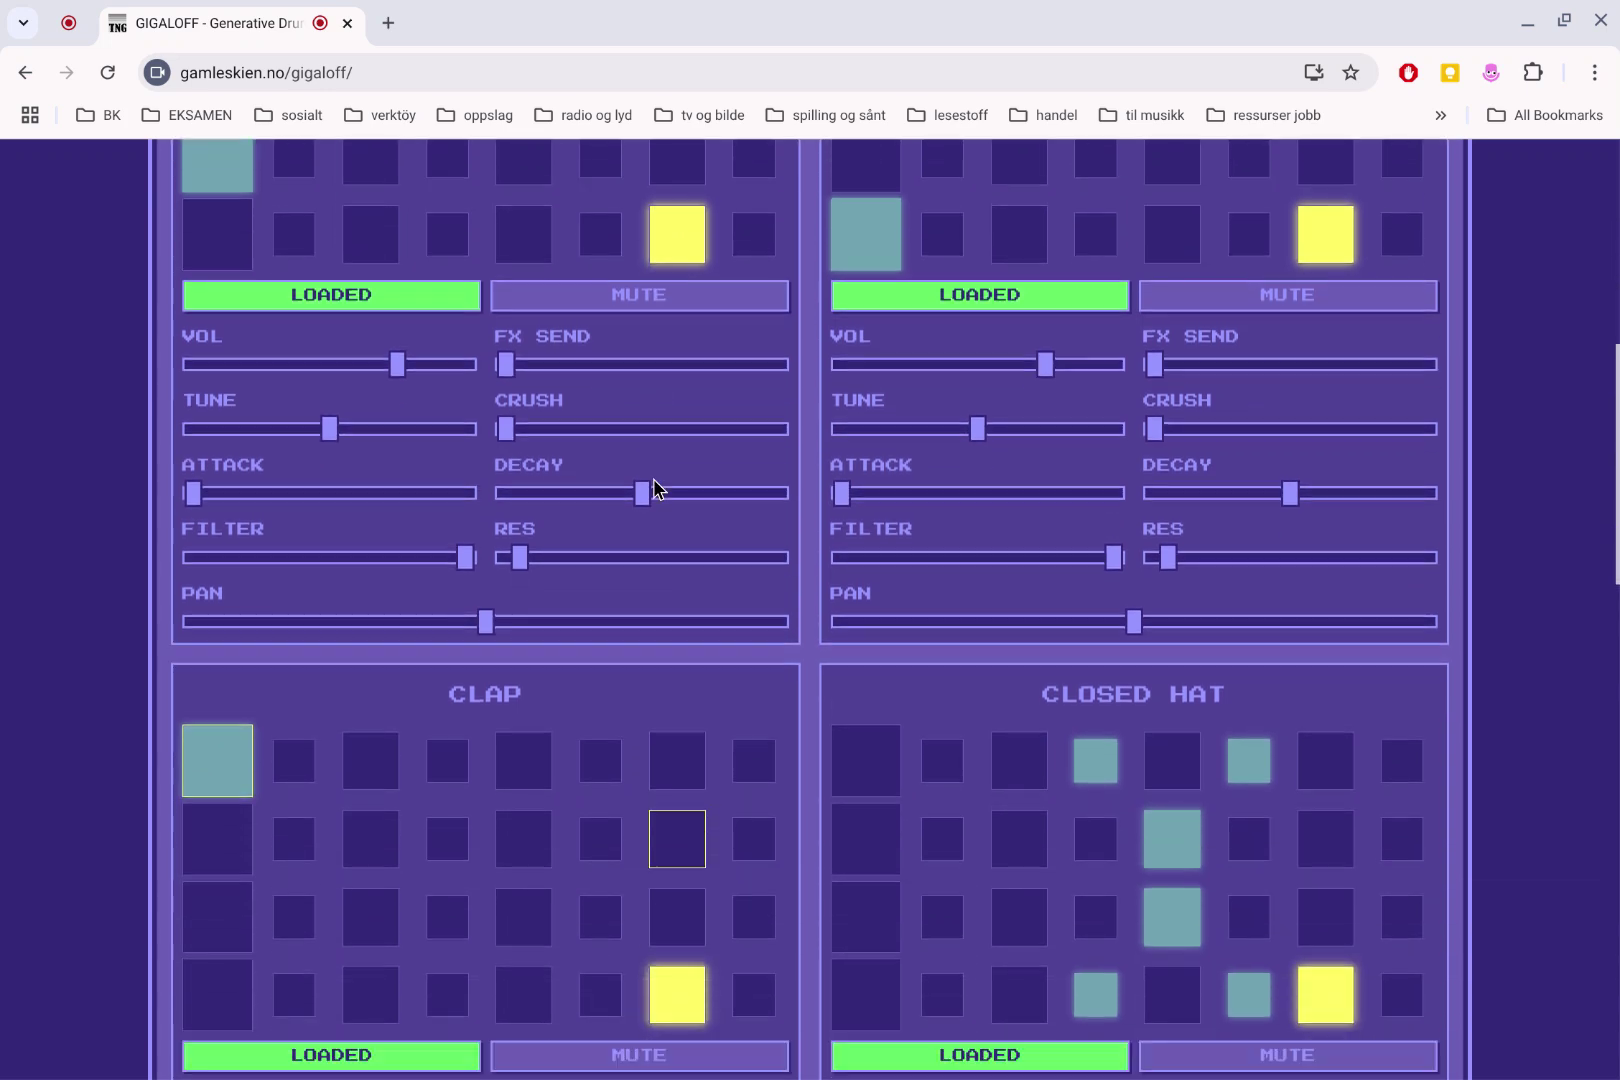
scroll(654, 480, "down", 3)
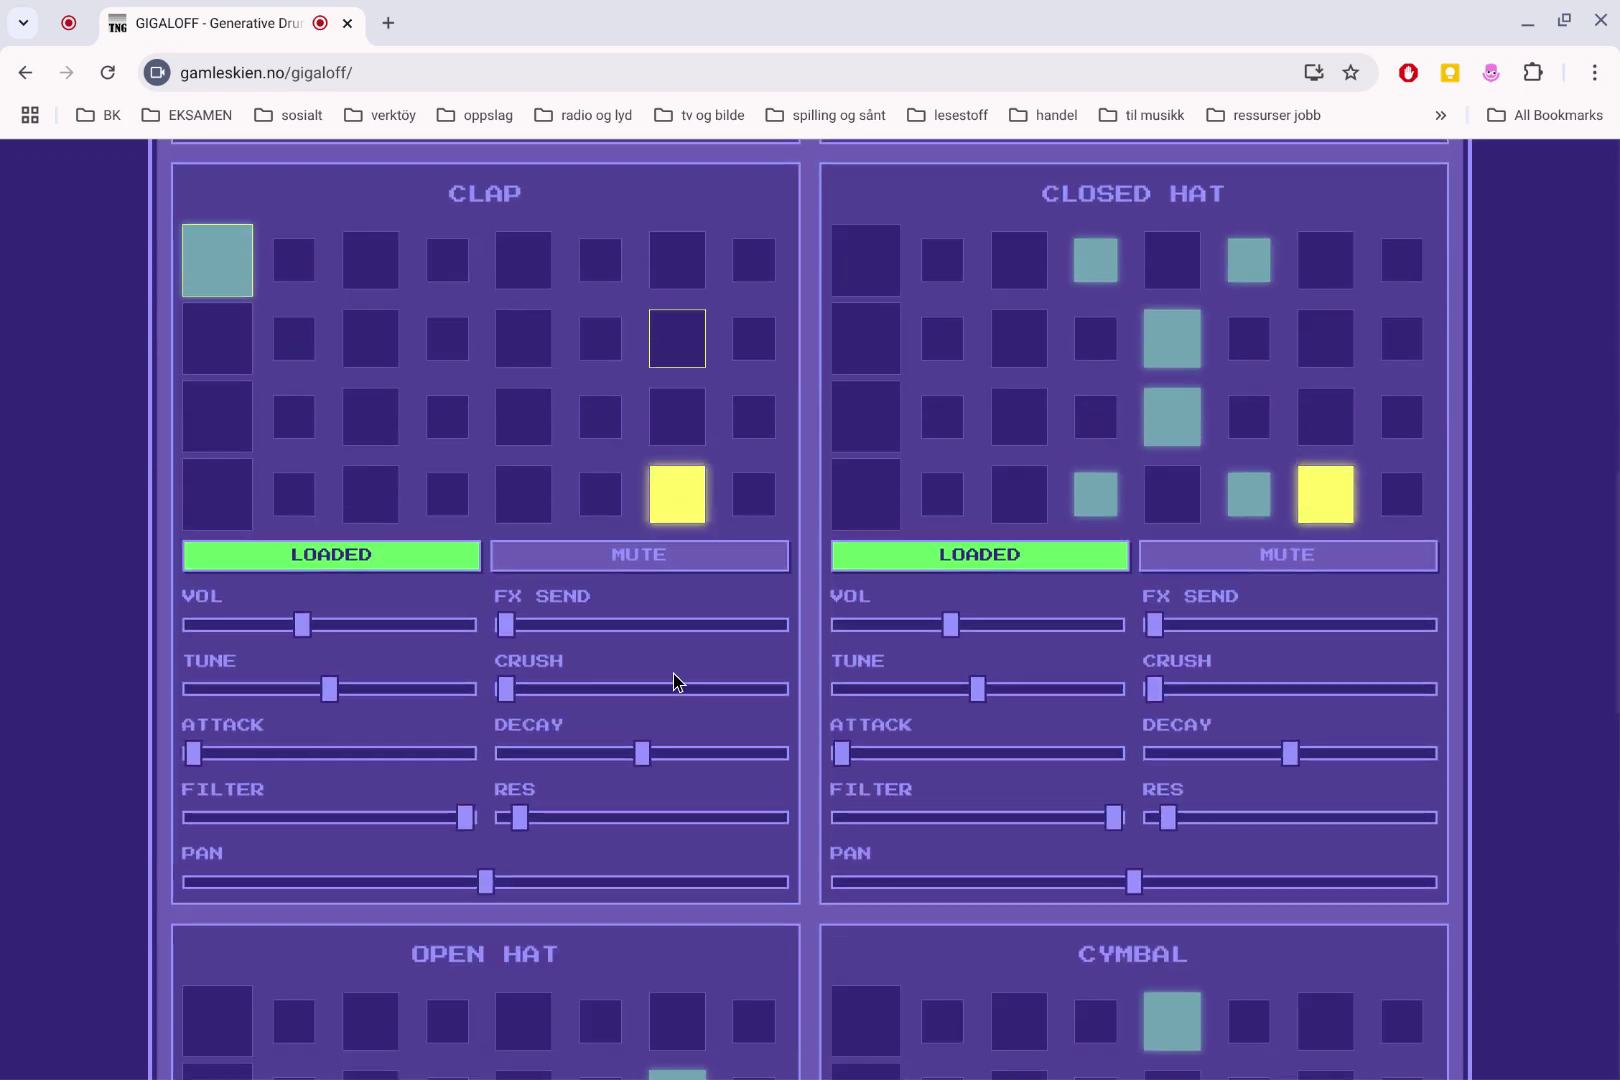
scroll(588, 668, "up", 4)
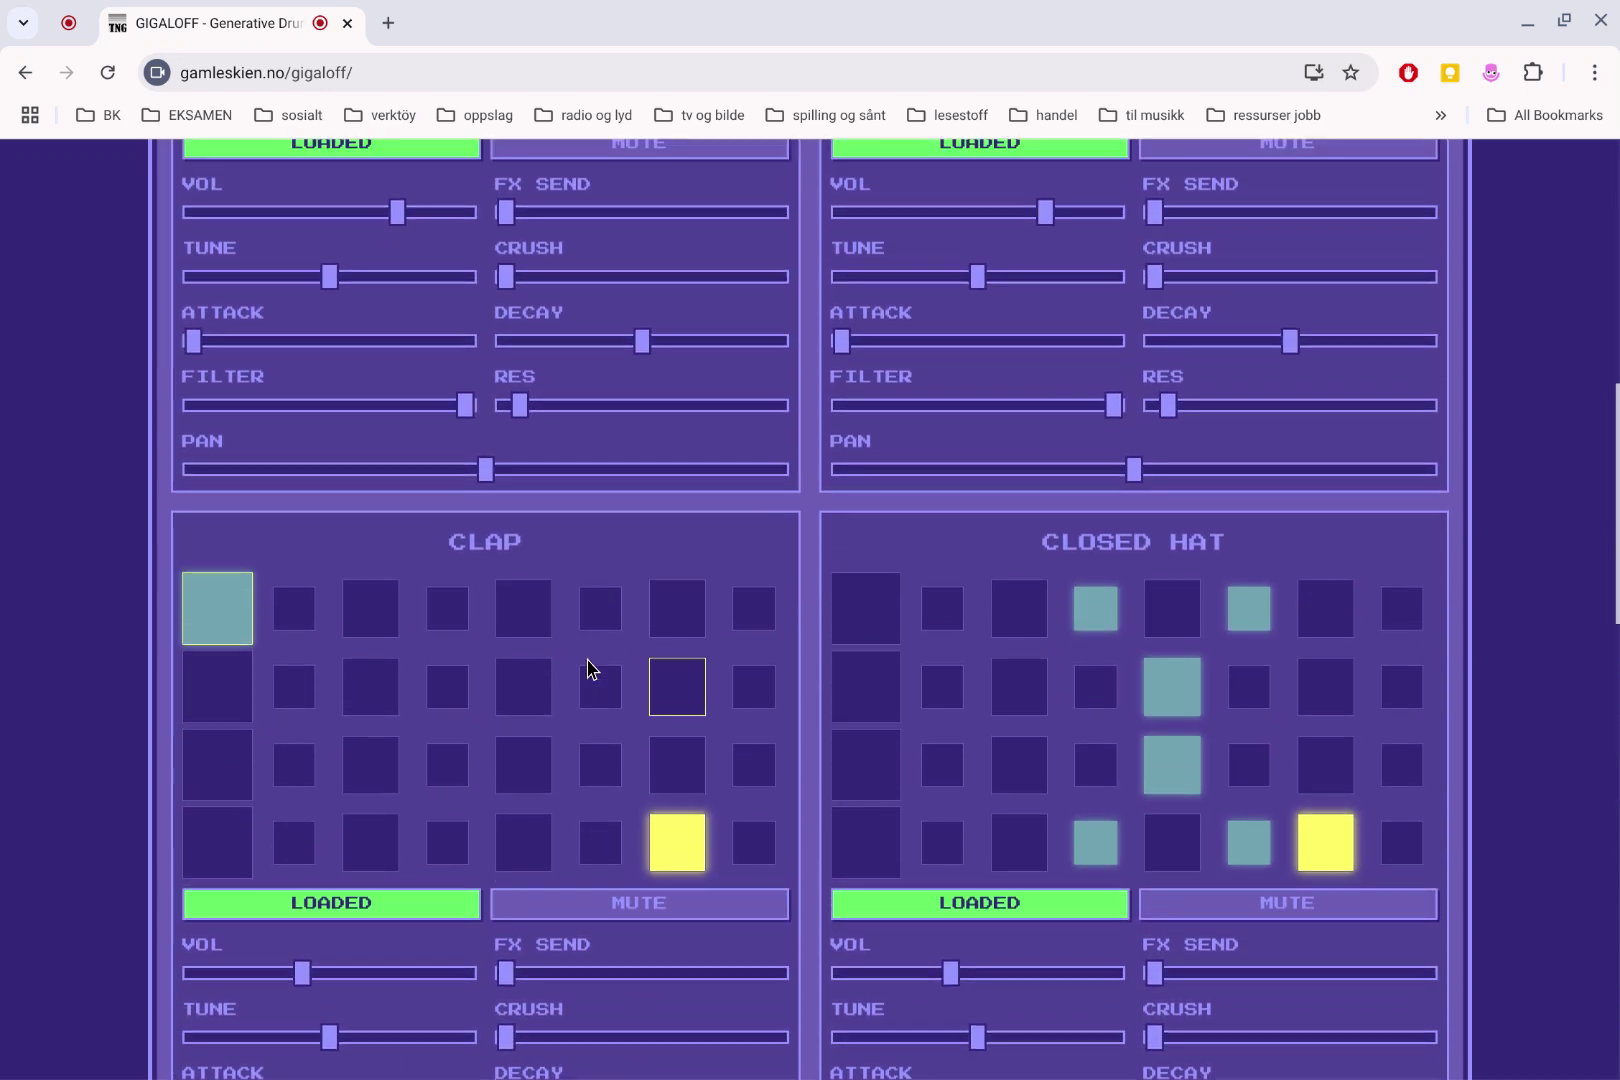
scroll(530, 650, "up", 10)
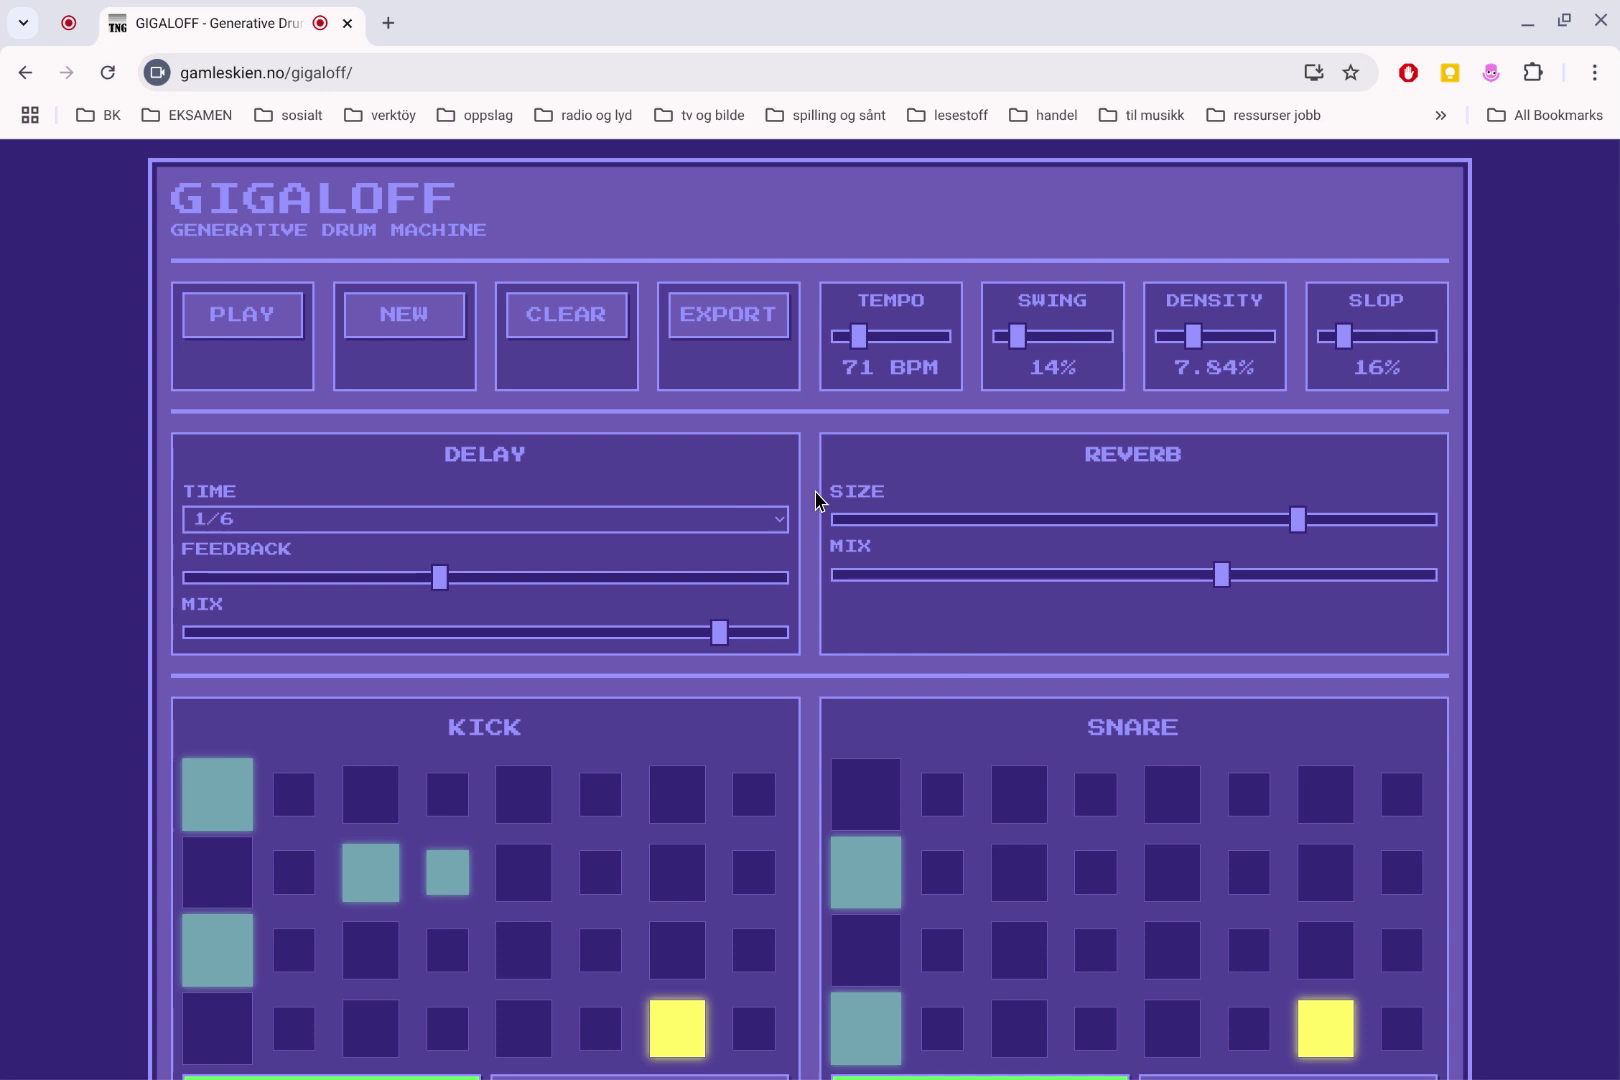
scroll(445, 387, "down", 6)
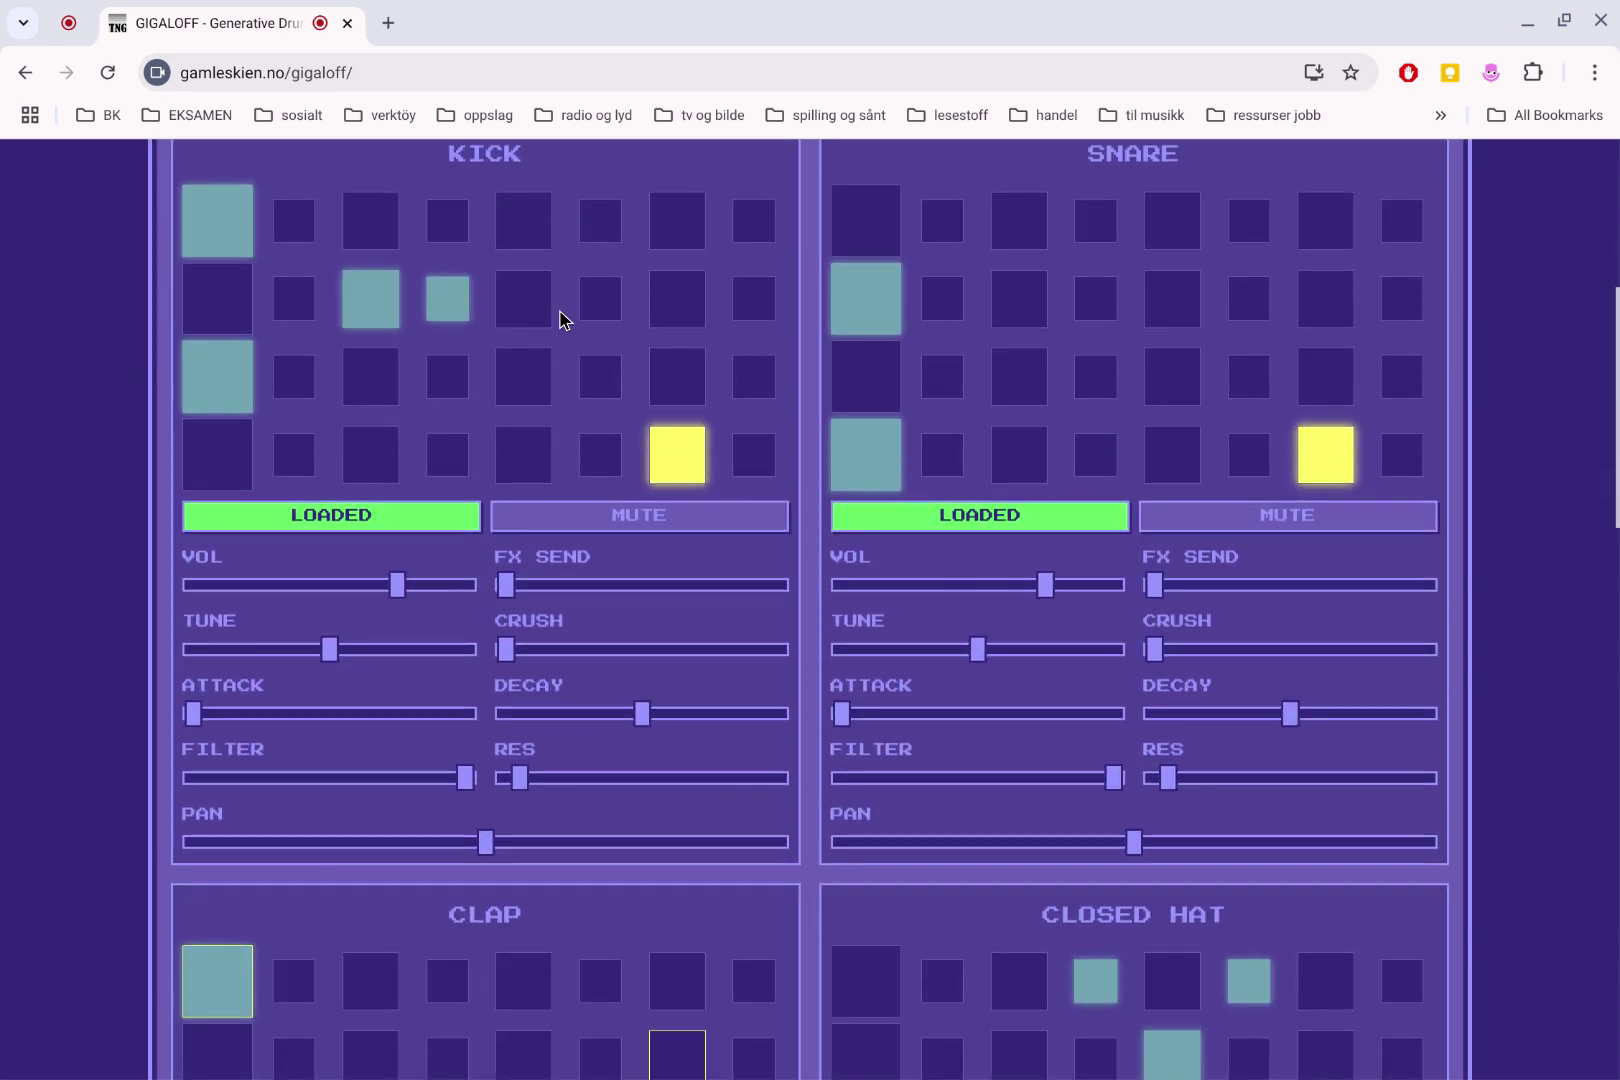
scroll(560, 320, "down", 6)
scroll(560, 320, "up", 12)
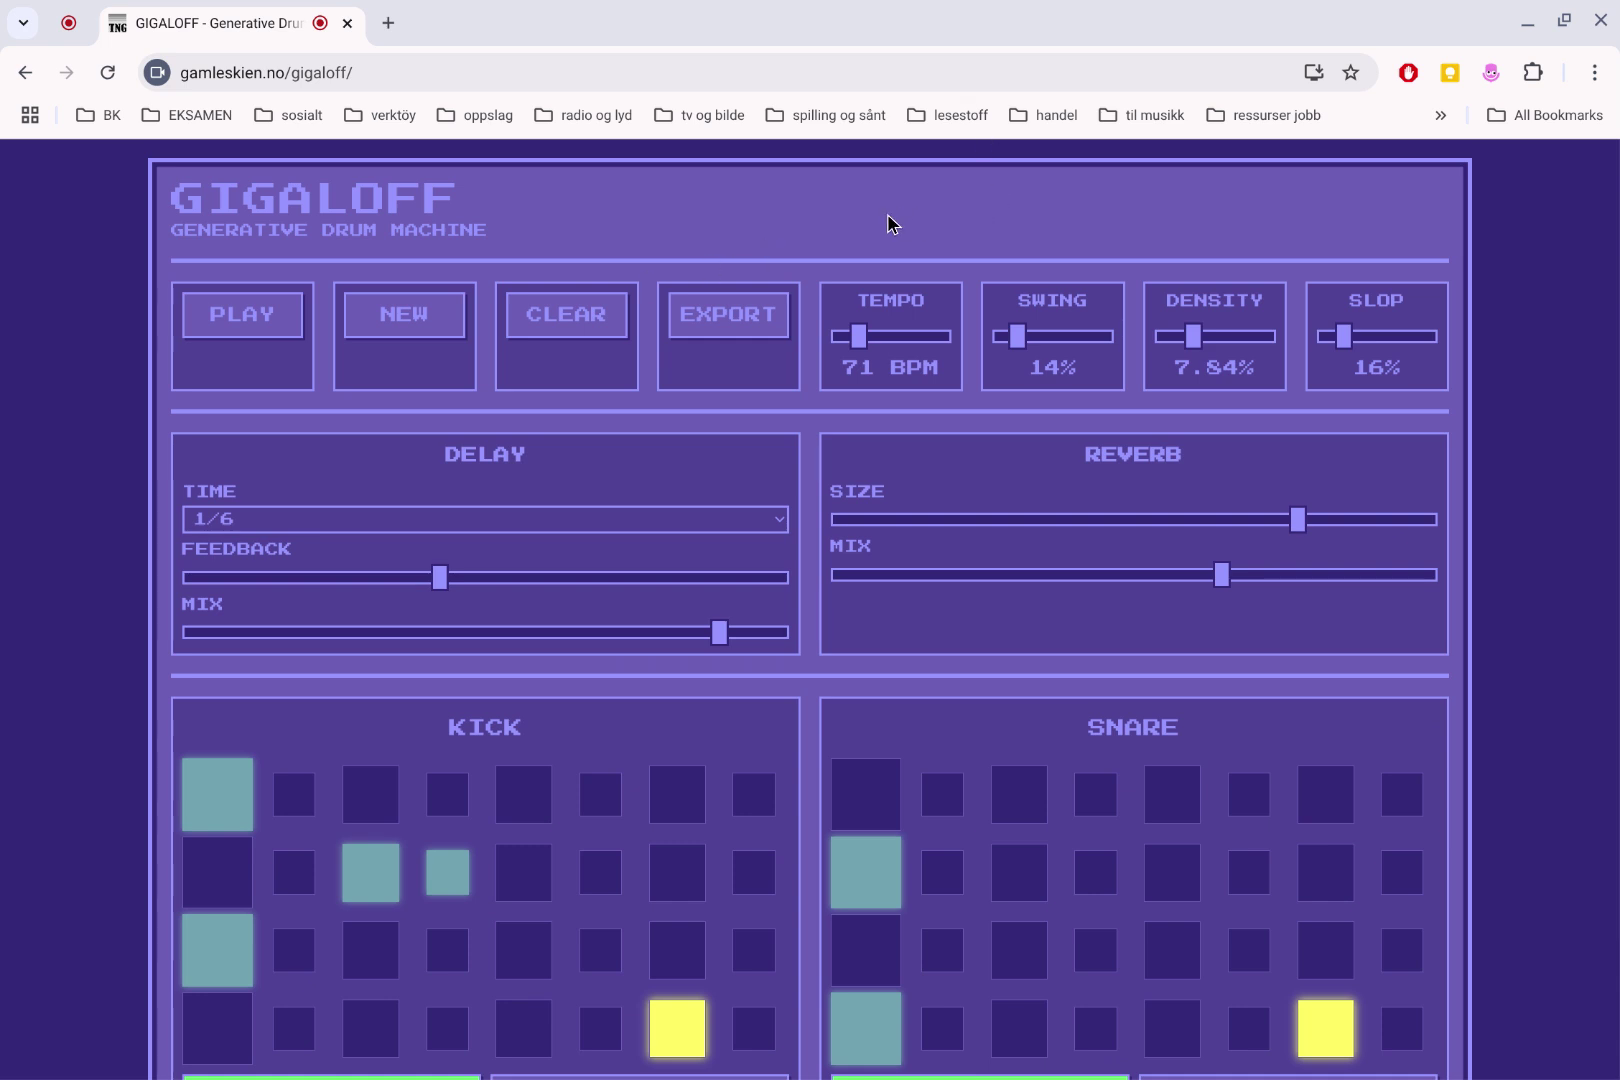
scroll(890, 220, "down", 5)
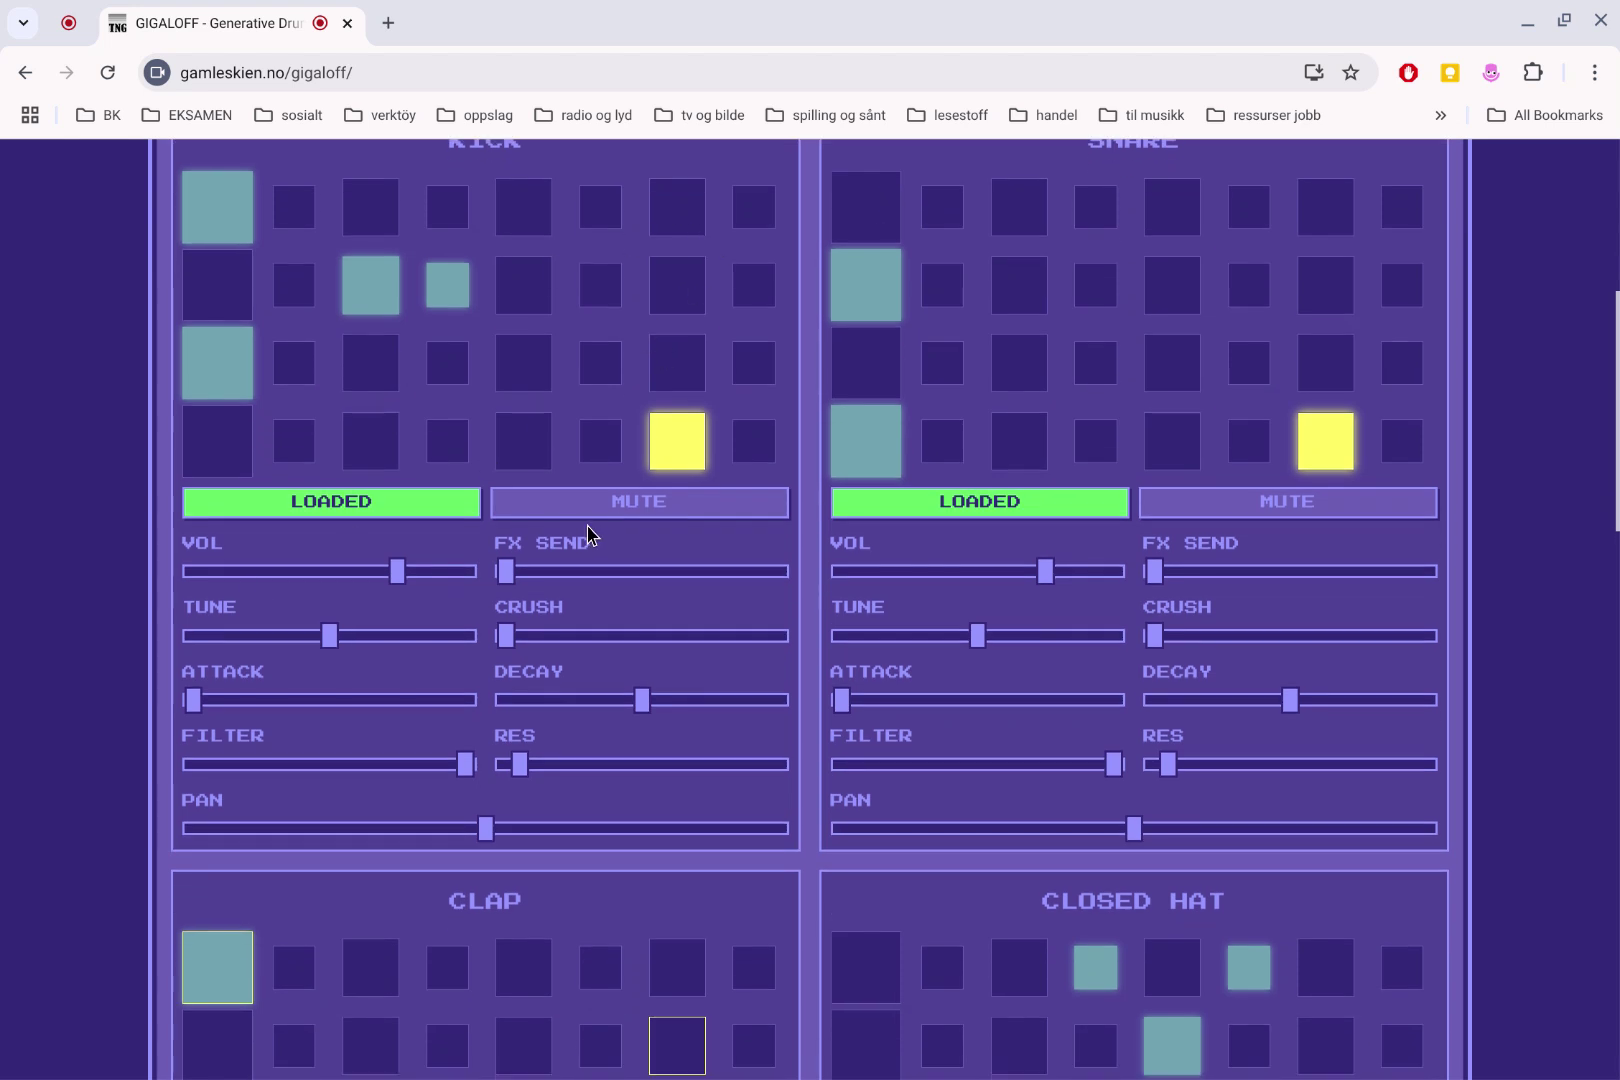
scroll(648, 548, "up", 2)
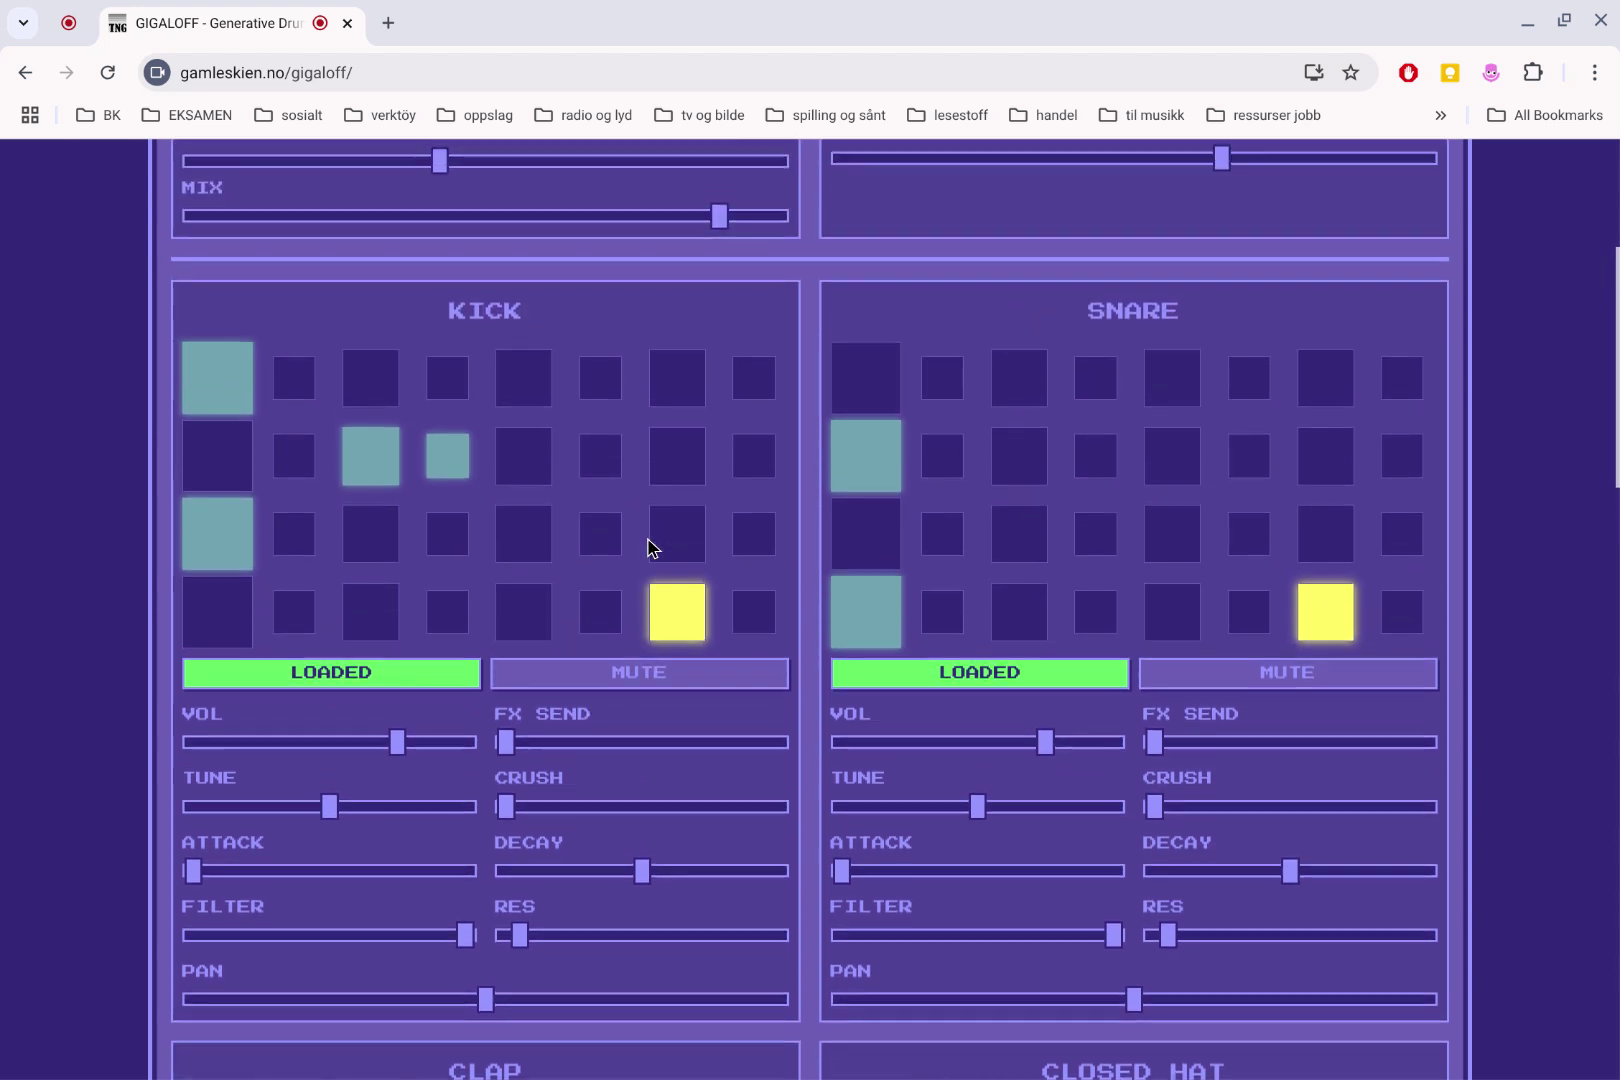
scroll(652, 548, "up", 2)
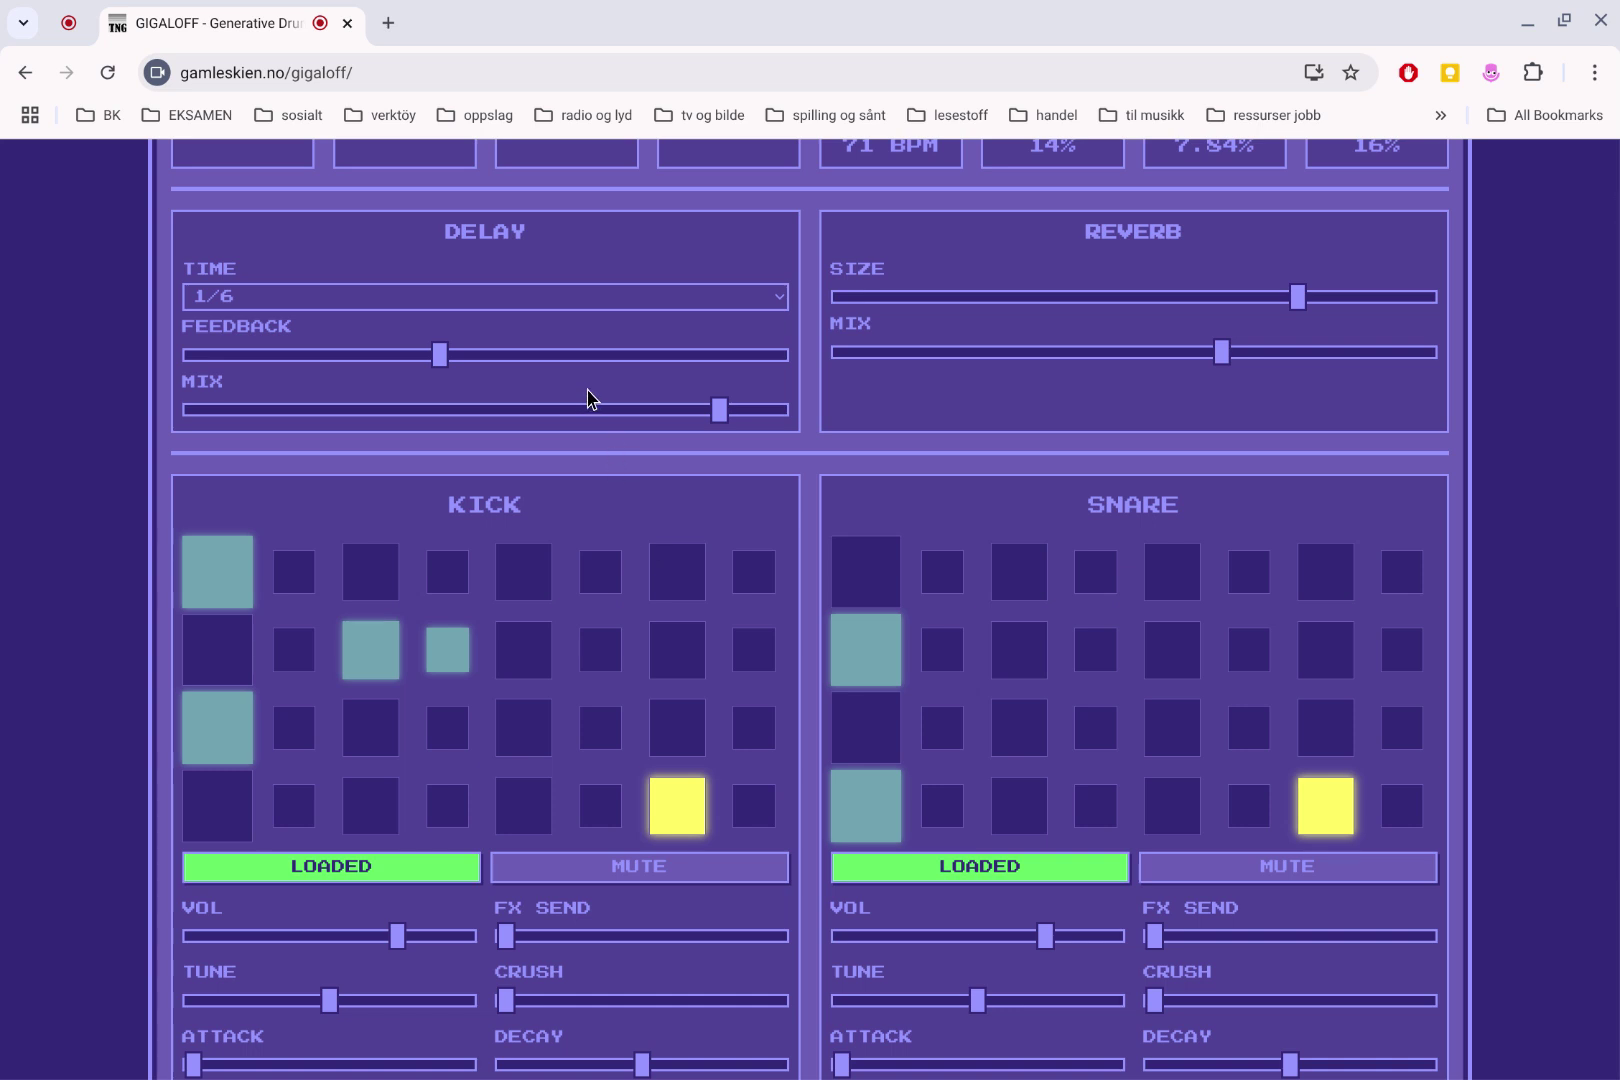
scroll(587, 391, "down", 1)
scroll(587, 391, "up", 3)
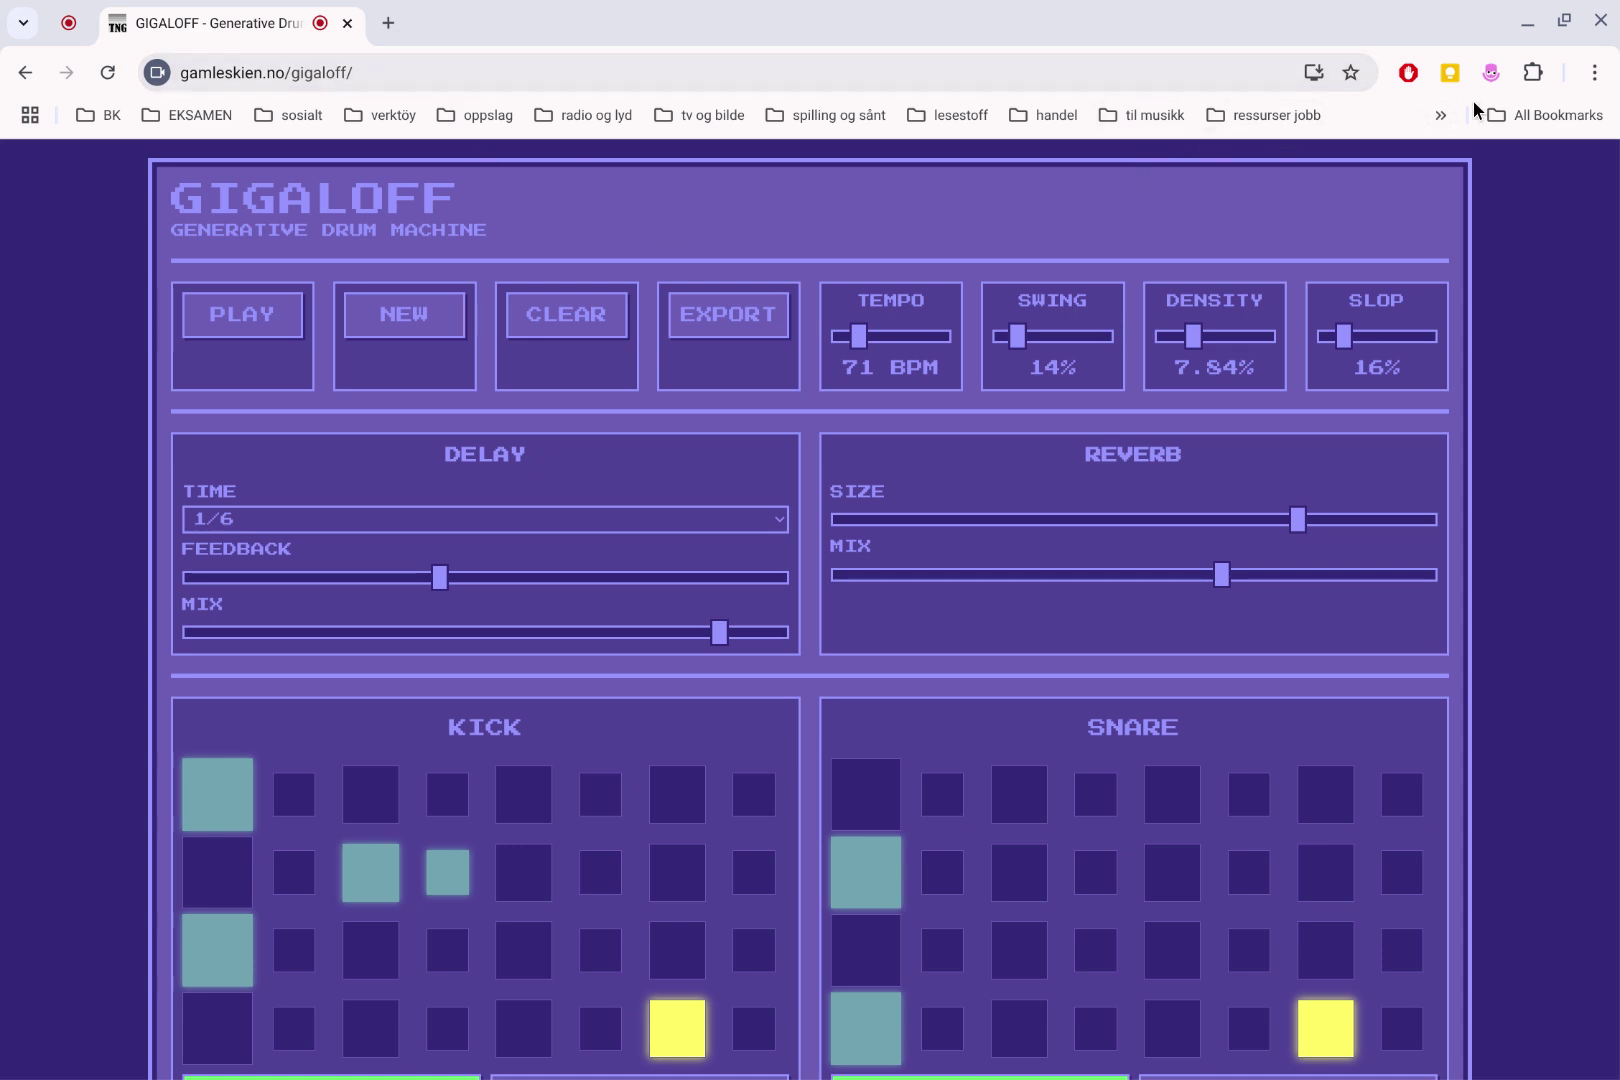
Open the browser's list of installed extensions
left_click(1533, 72)
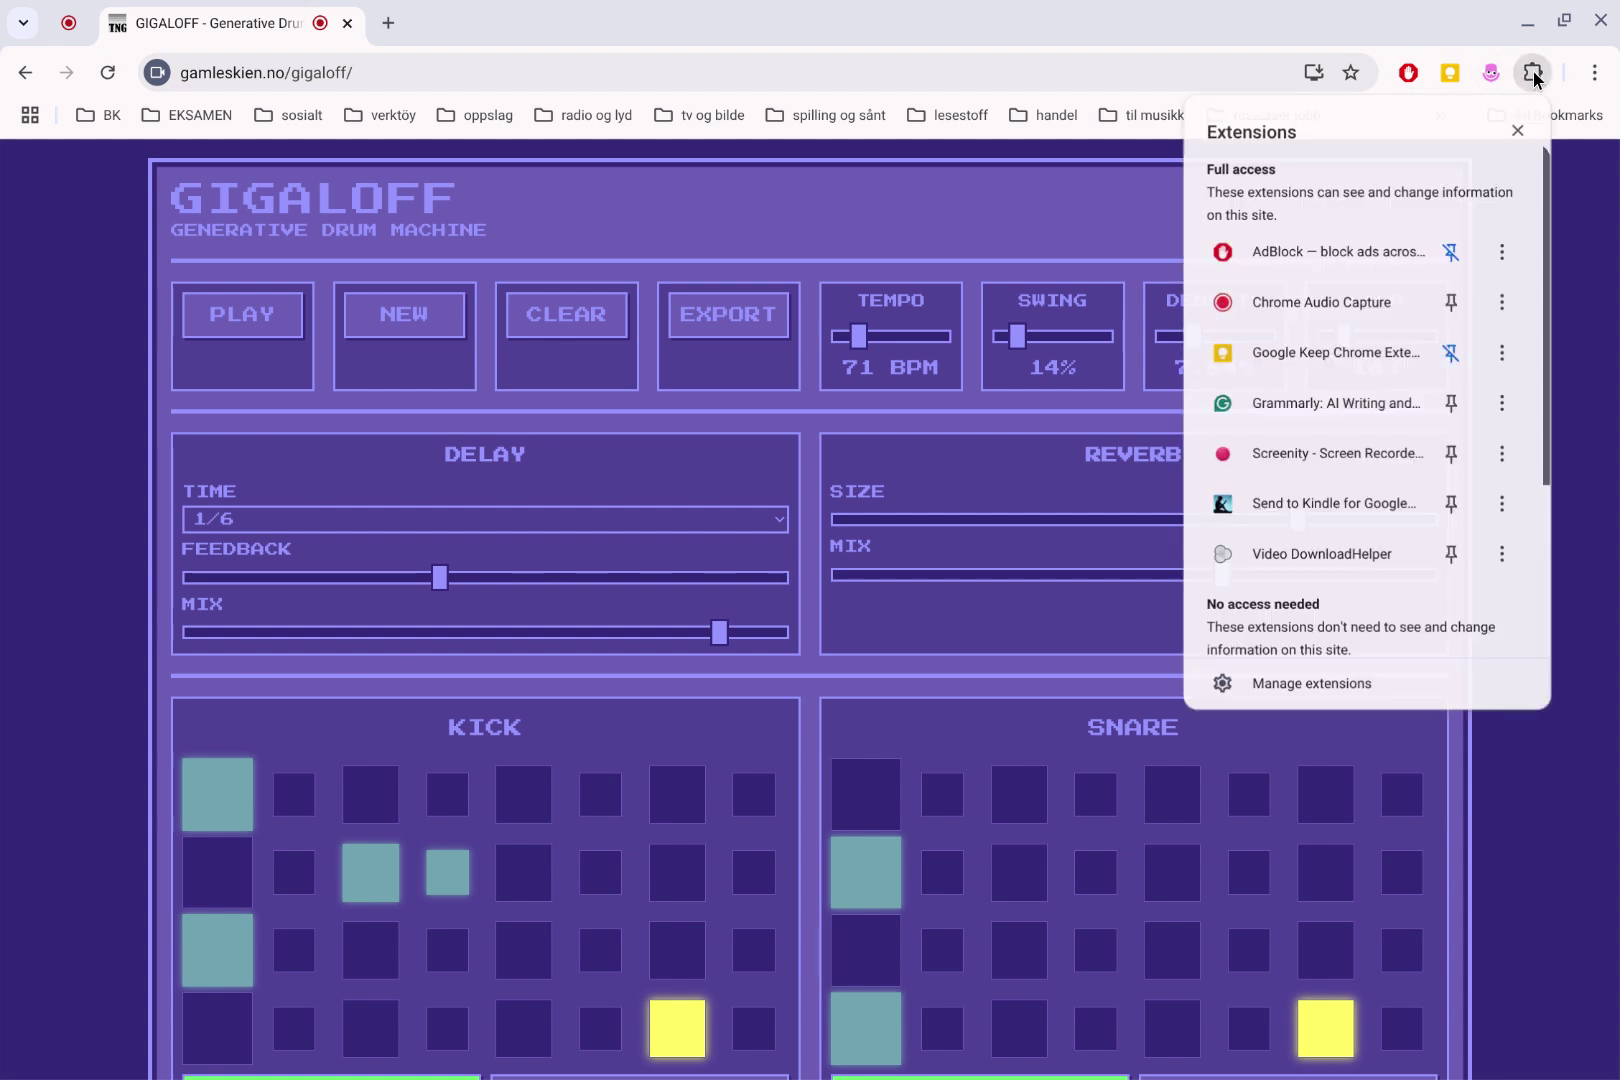